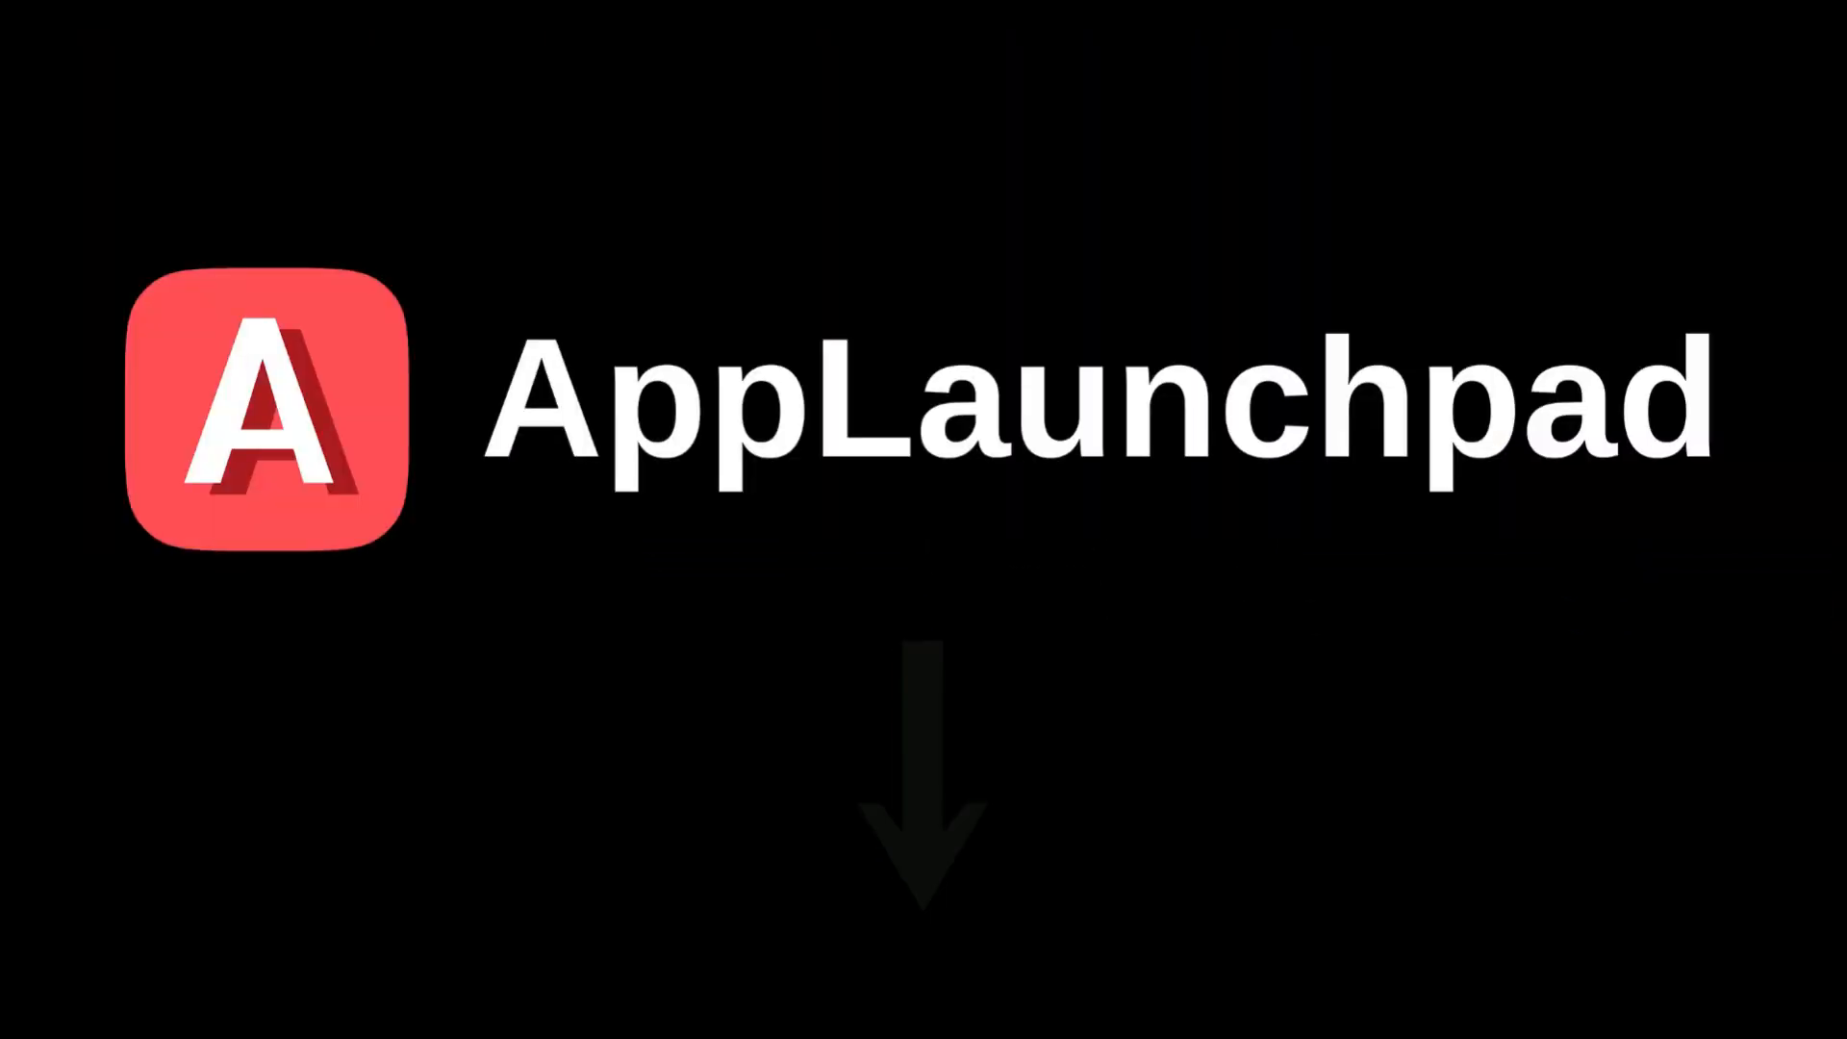
- Start a Google search by typing 'App' in the Chrome new-tab search box
click(832, 343)
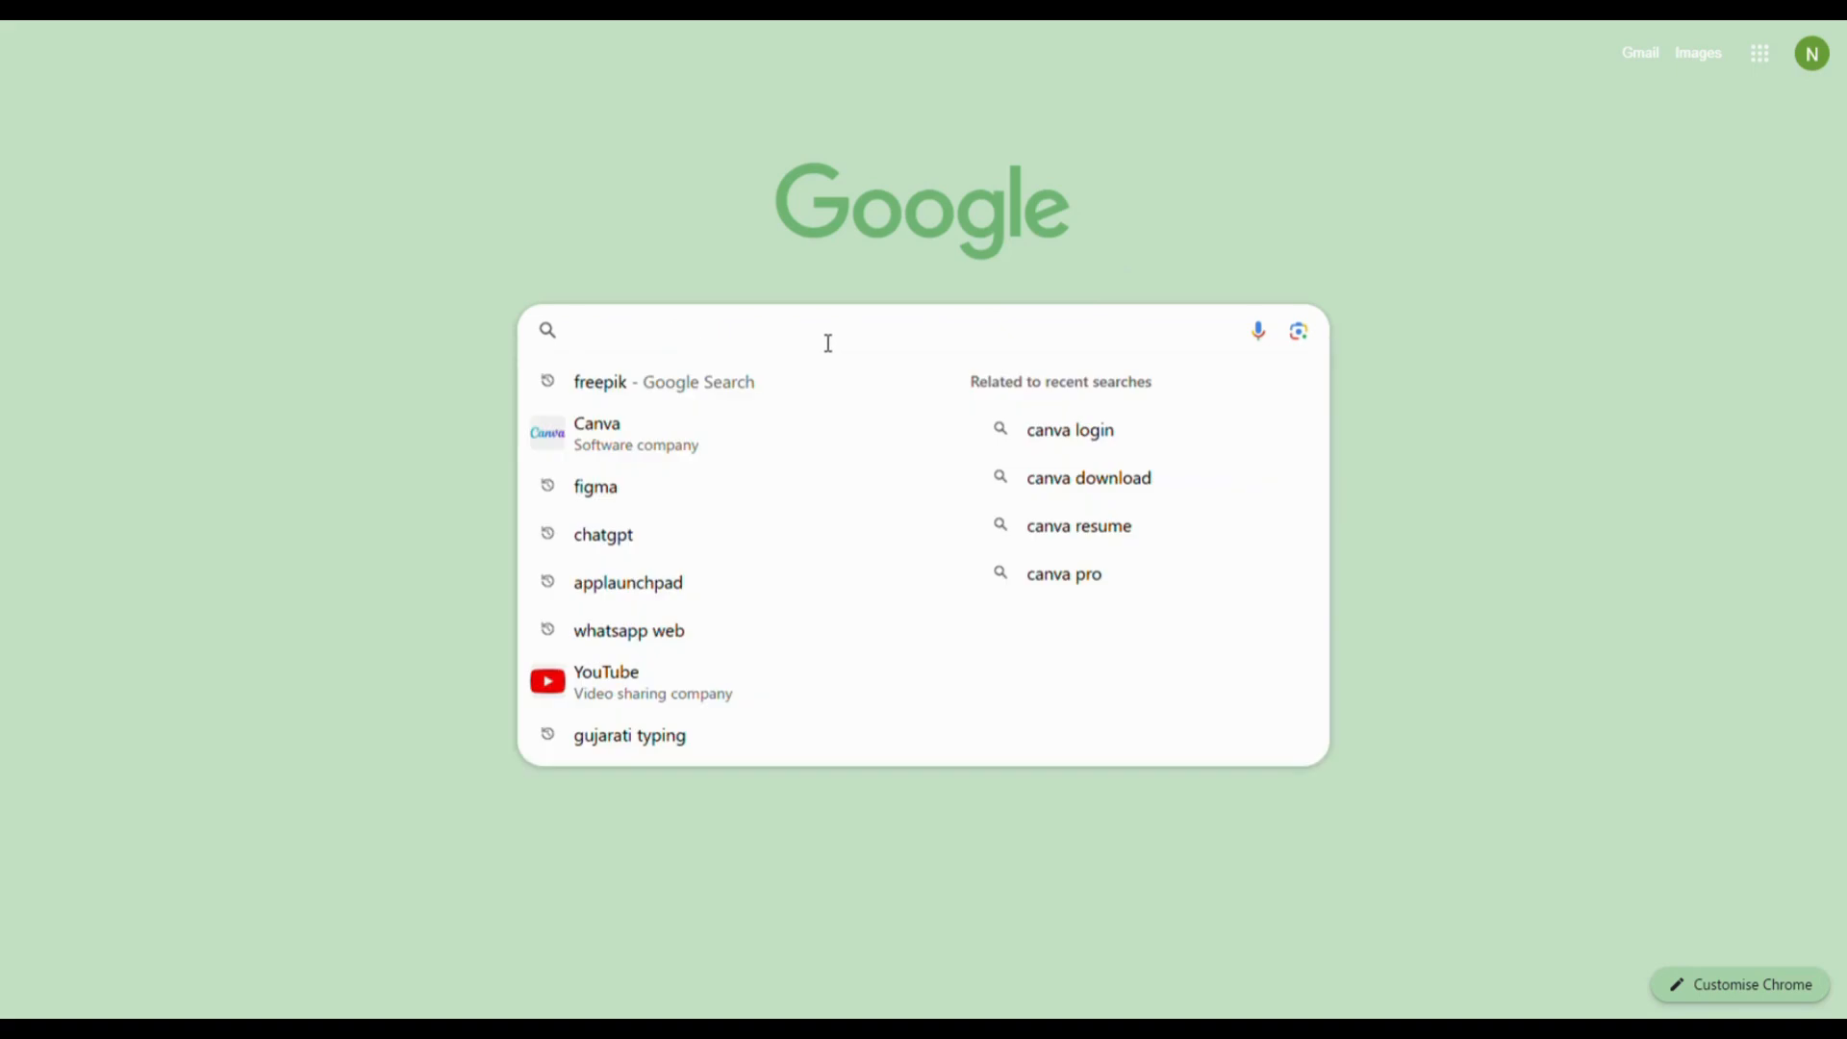
text(Applaunchpad)
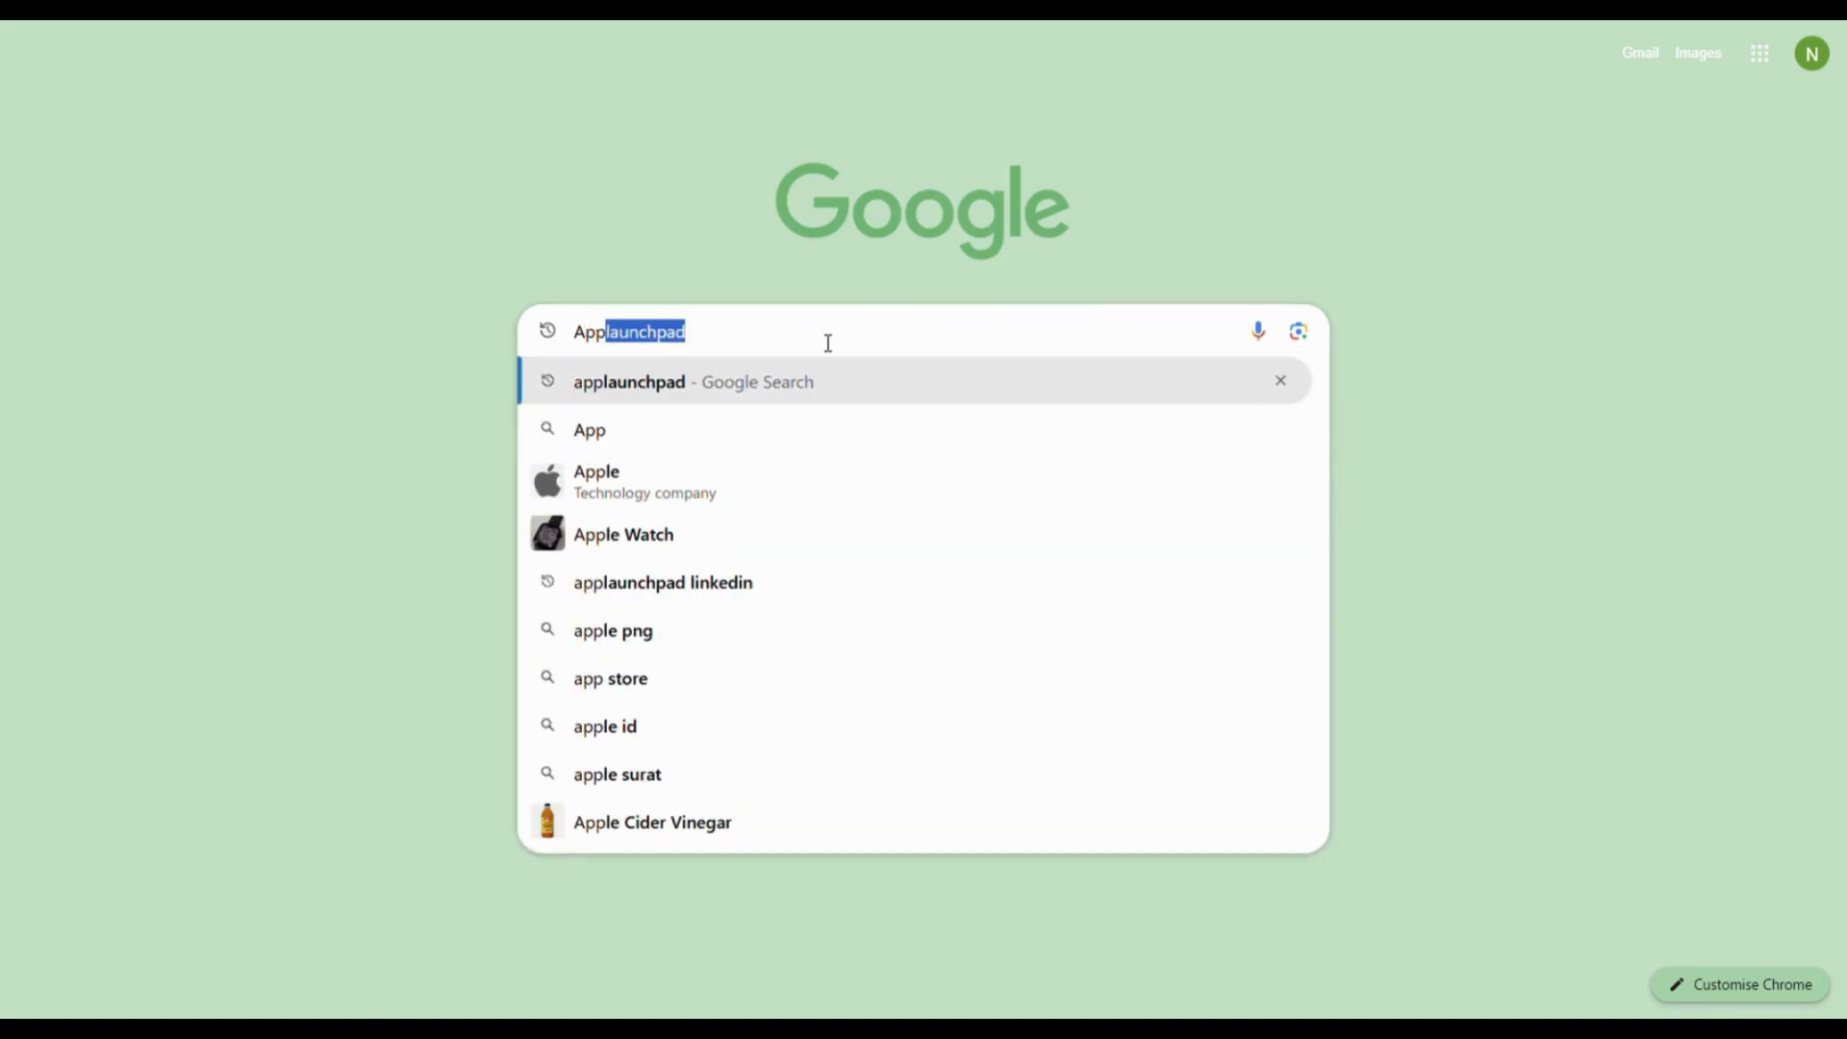
- Search for applaunchpad, open the AppLaunchpad site and log in to the design dashboard
click(627, 381)
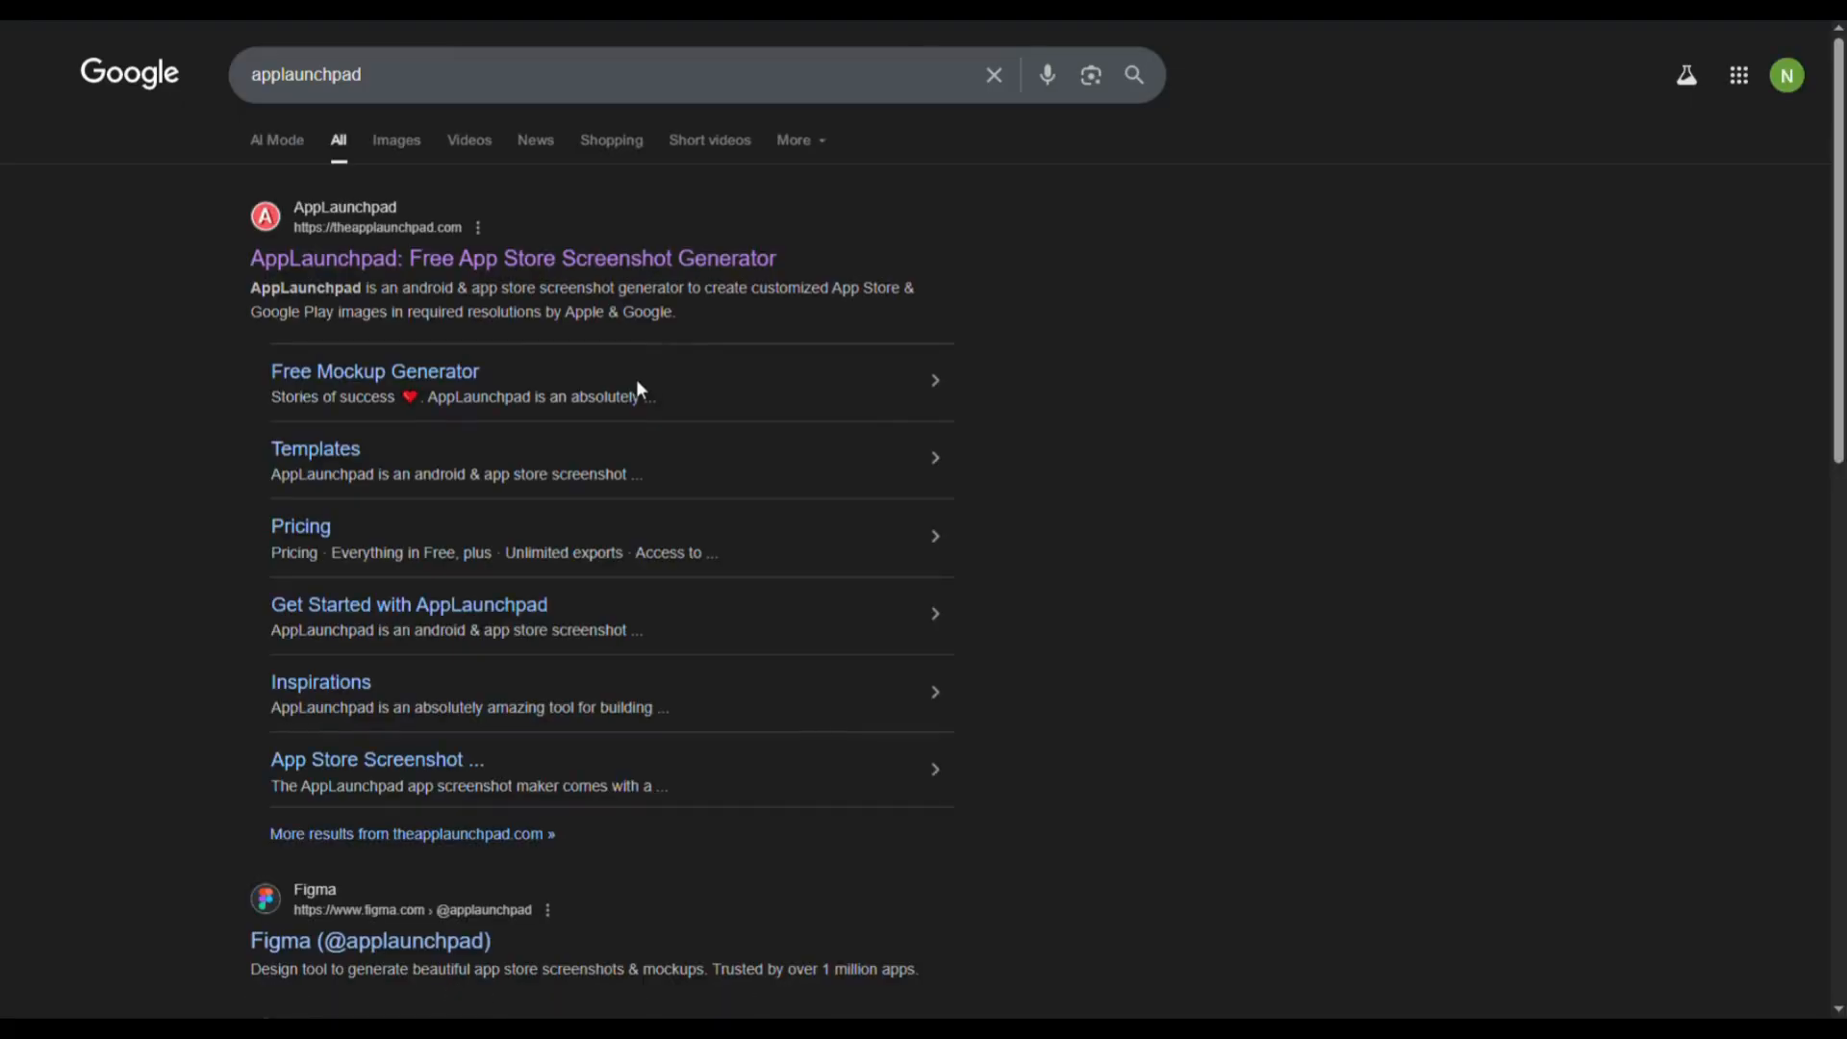
click(403, 262)
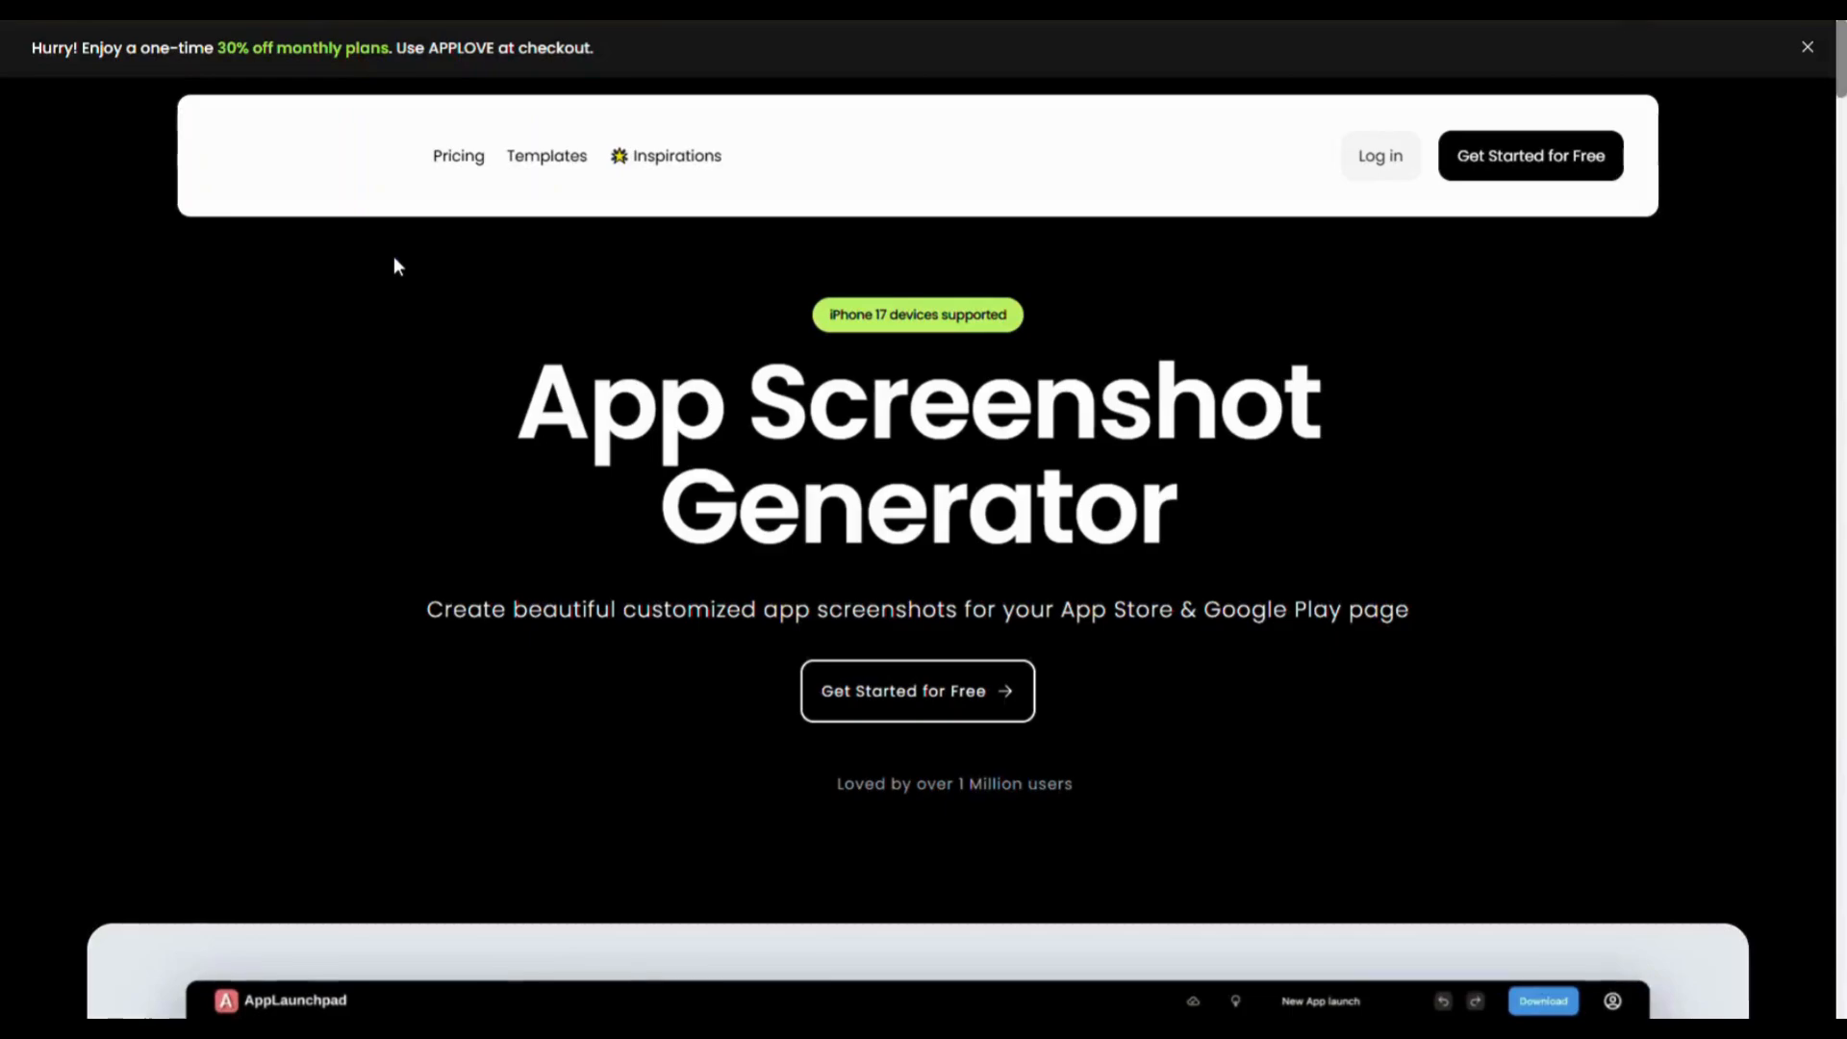
click(1376, 142)
click(1287, 445)
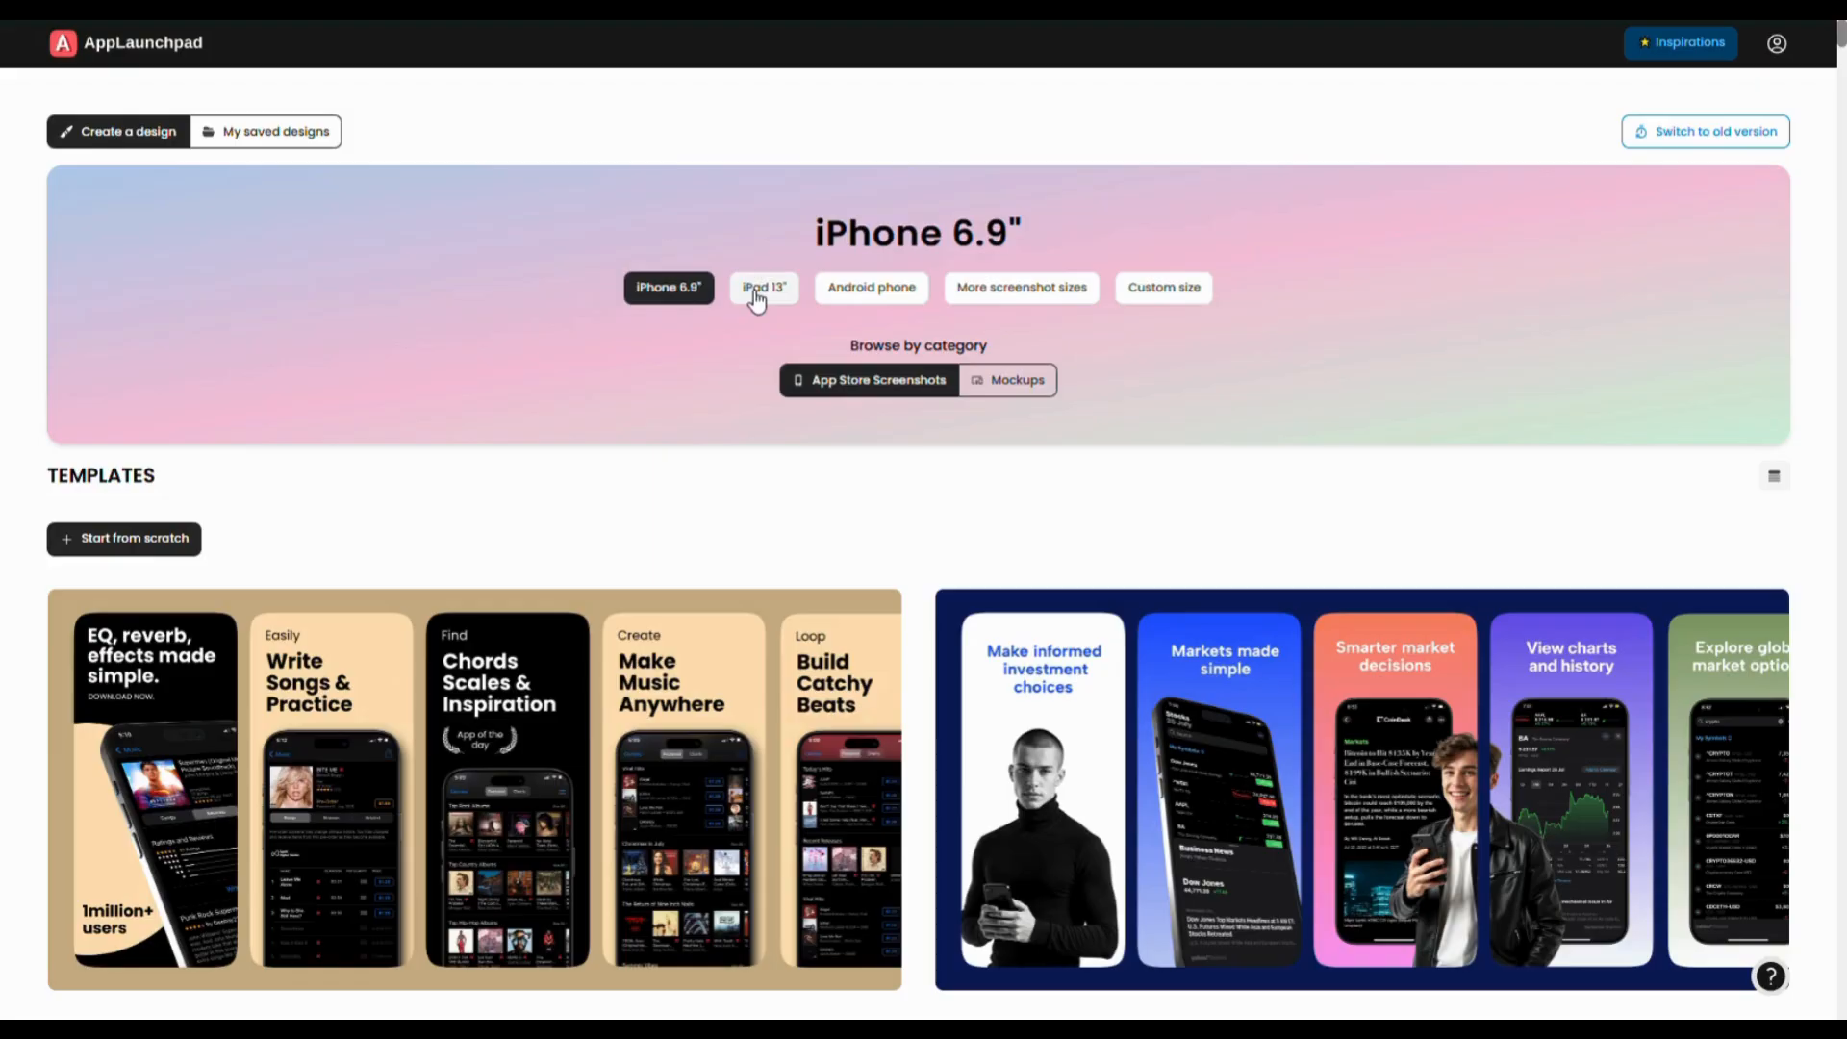
- Preview the iPad 13", Android phone and Custom size templates, then return to iPhone 6.9"
click(757, 290)
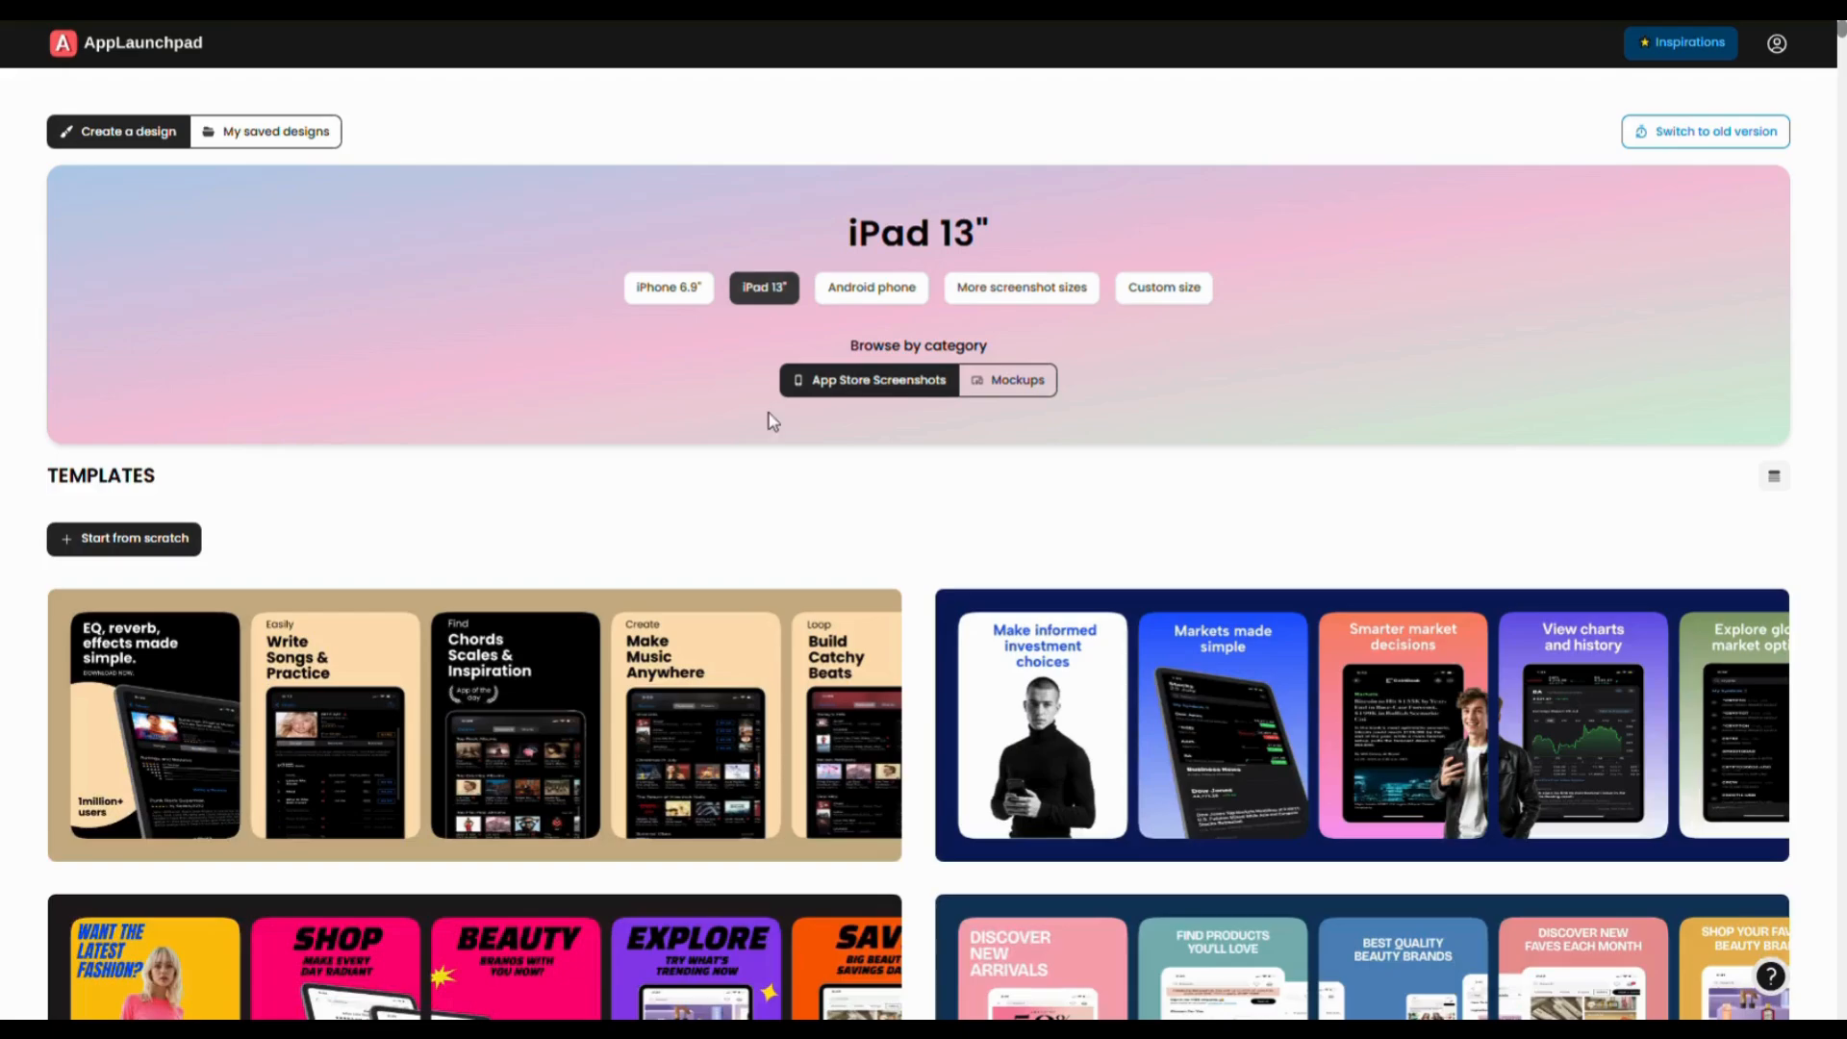
click(869, 289)
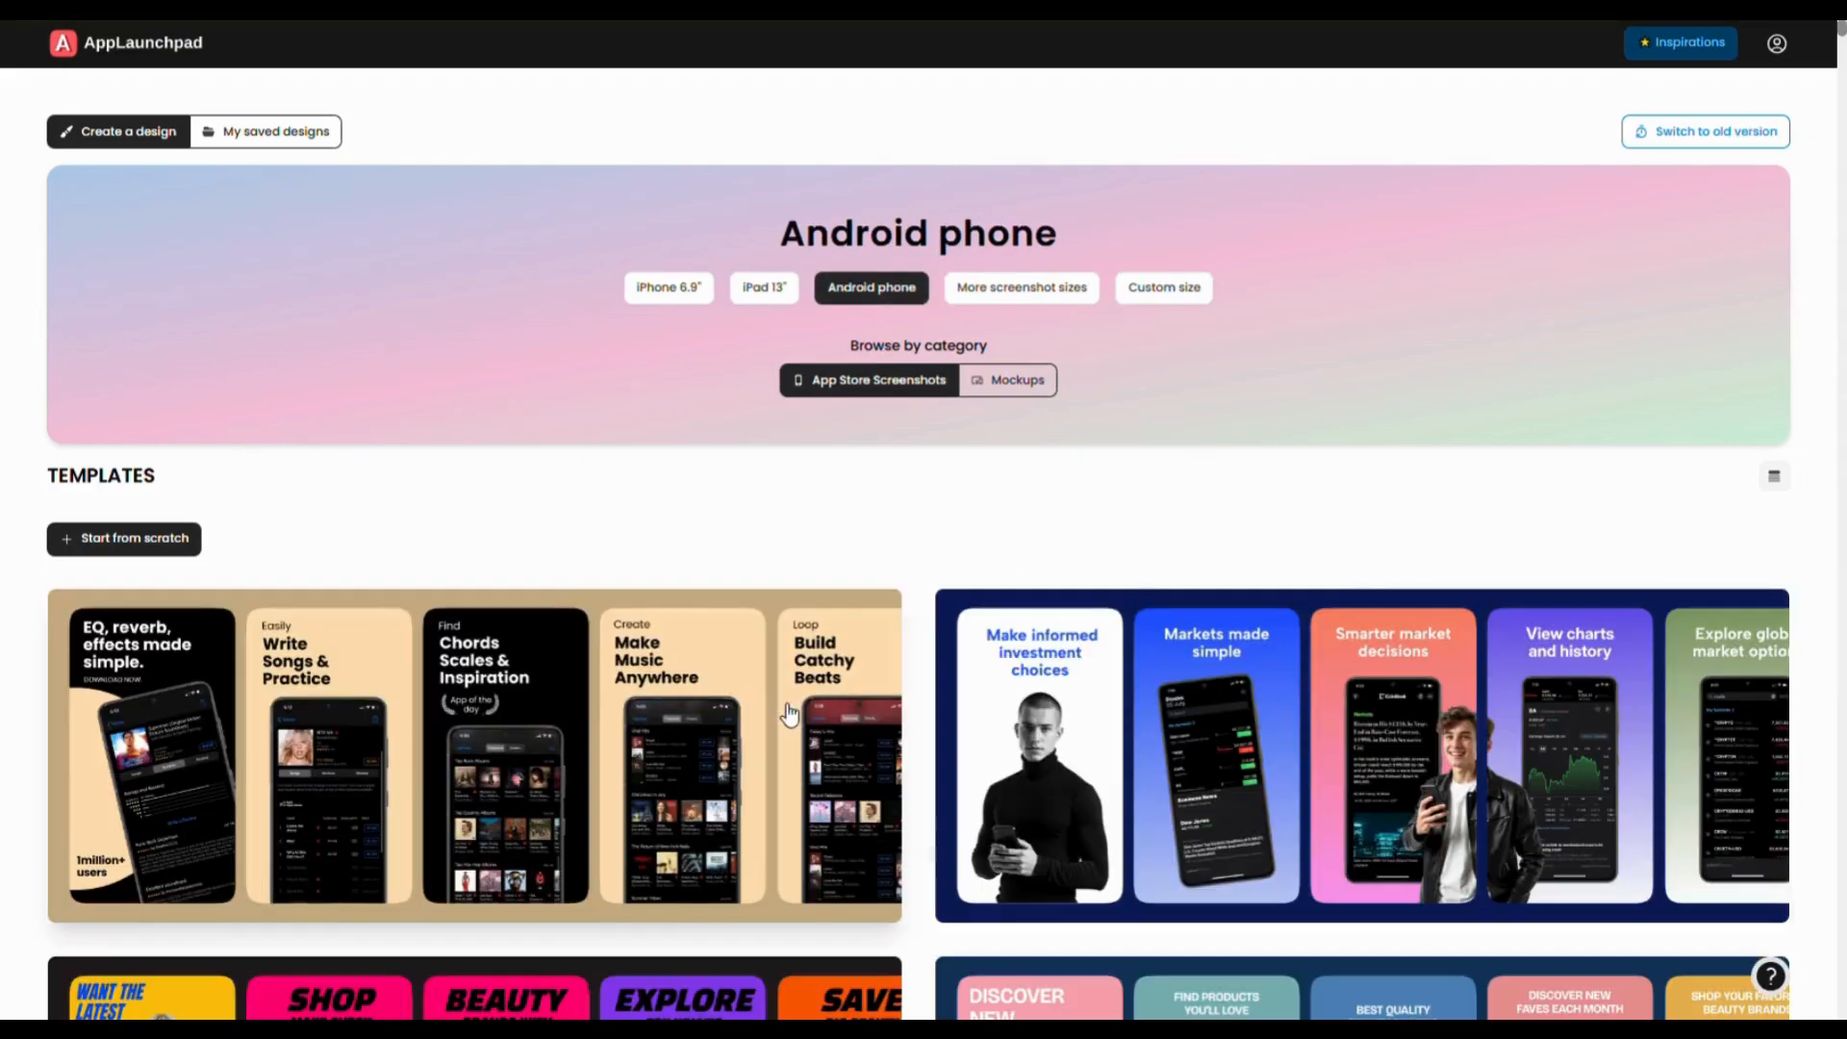
click(1185, 293)
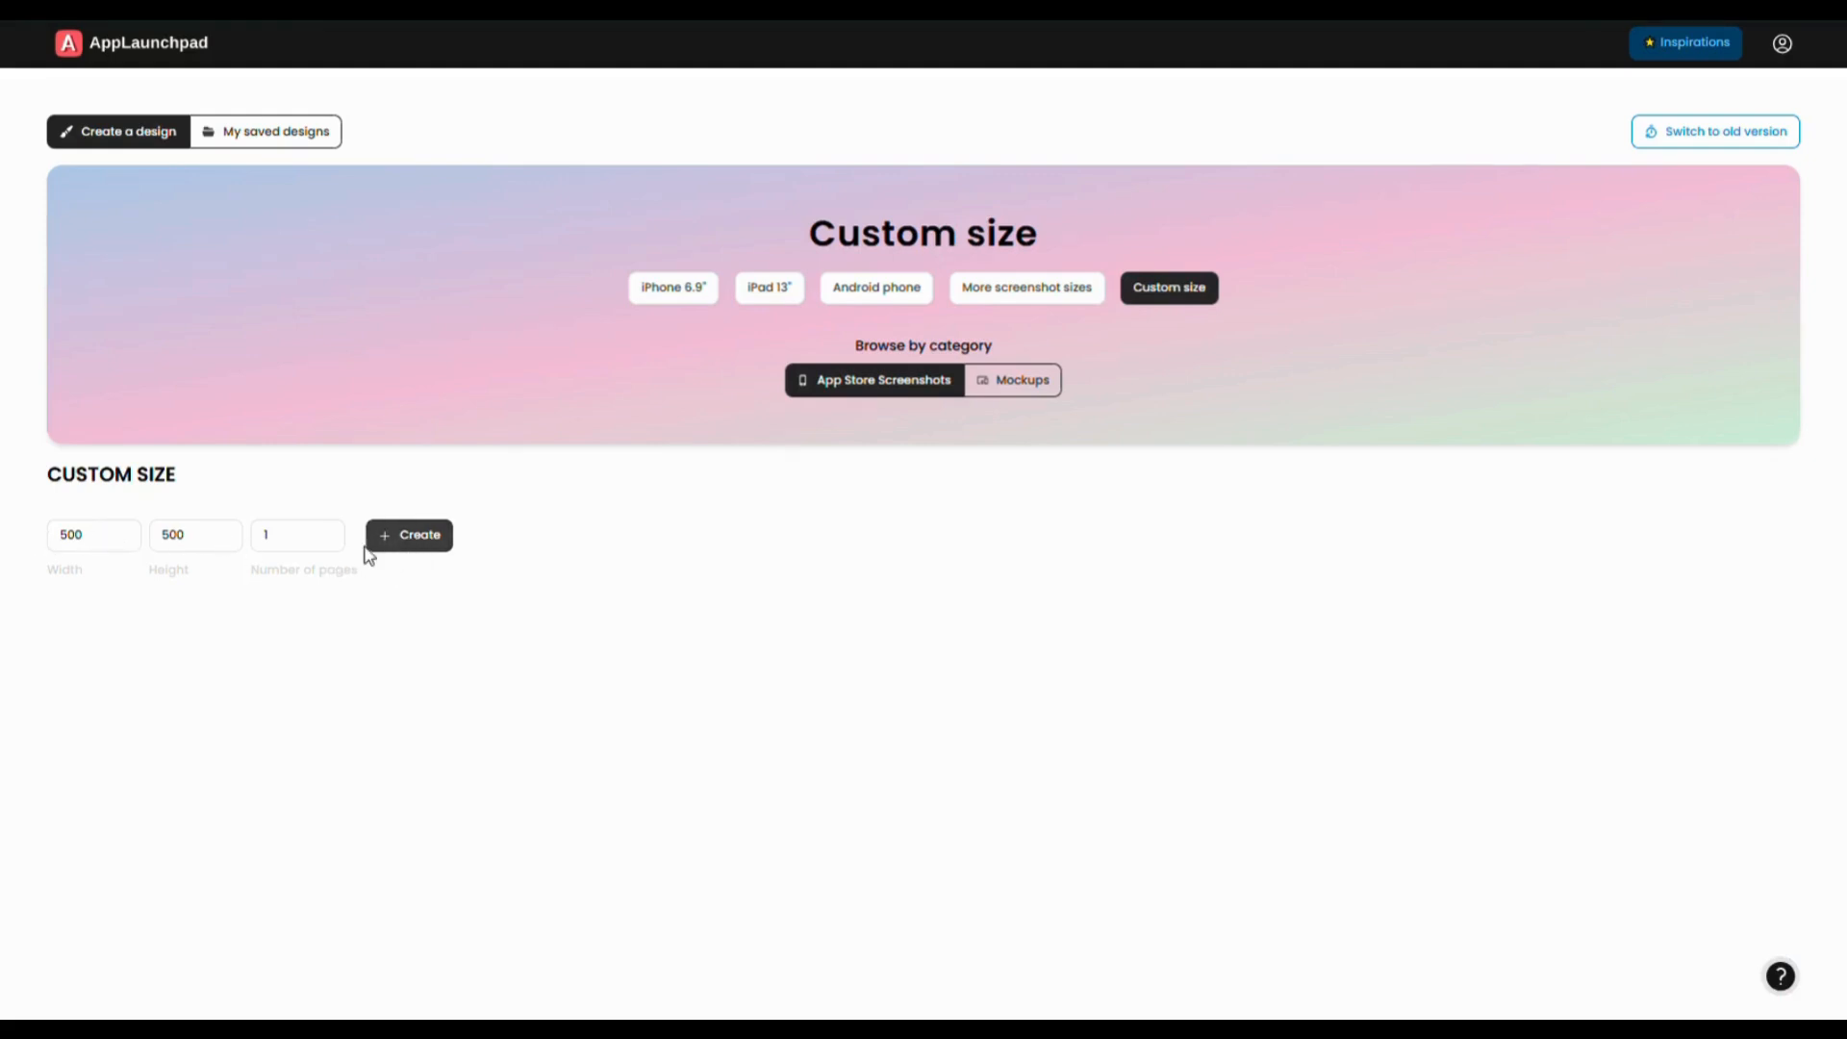
click(671, 287)
- Scroll the iPhone 6.9" Templates grid down to the fashion template
scroll(924, 638, down, 18)
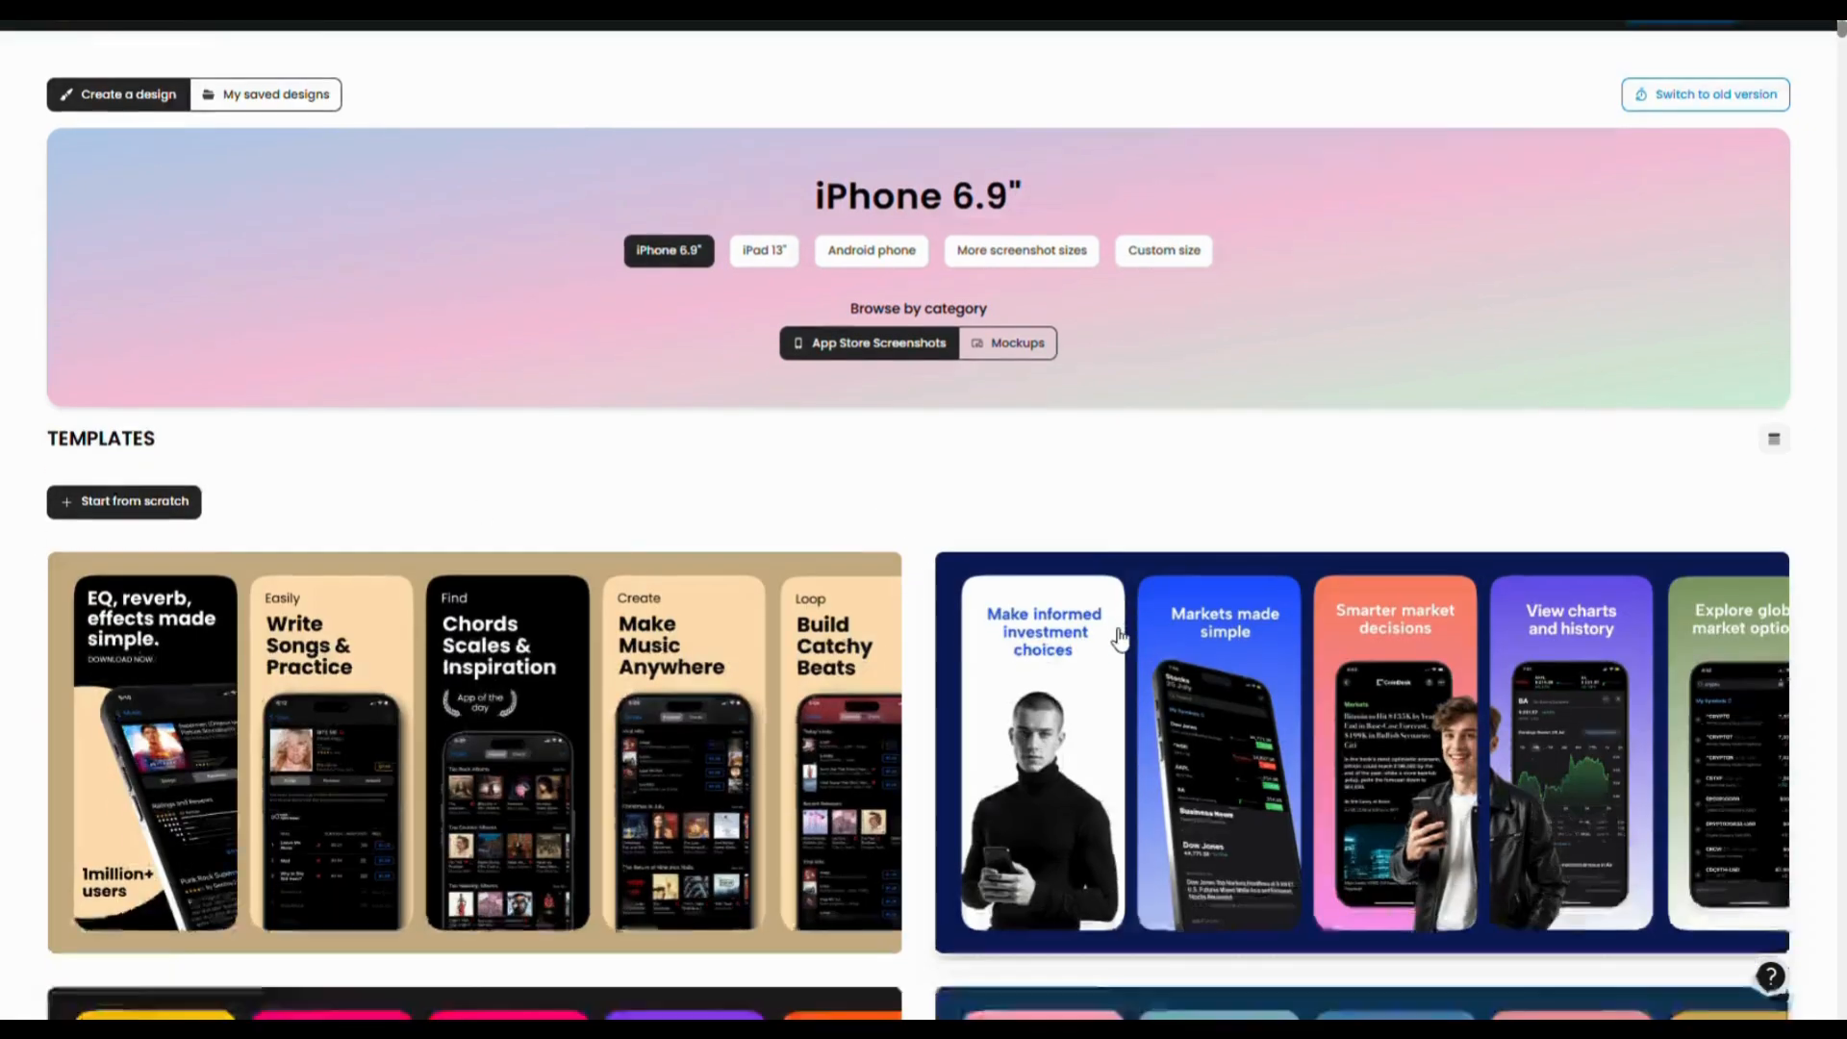
scroll(1094, 693, down, 20)
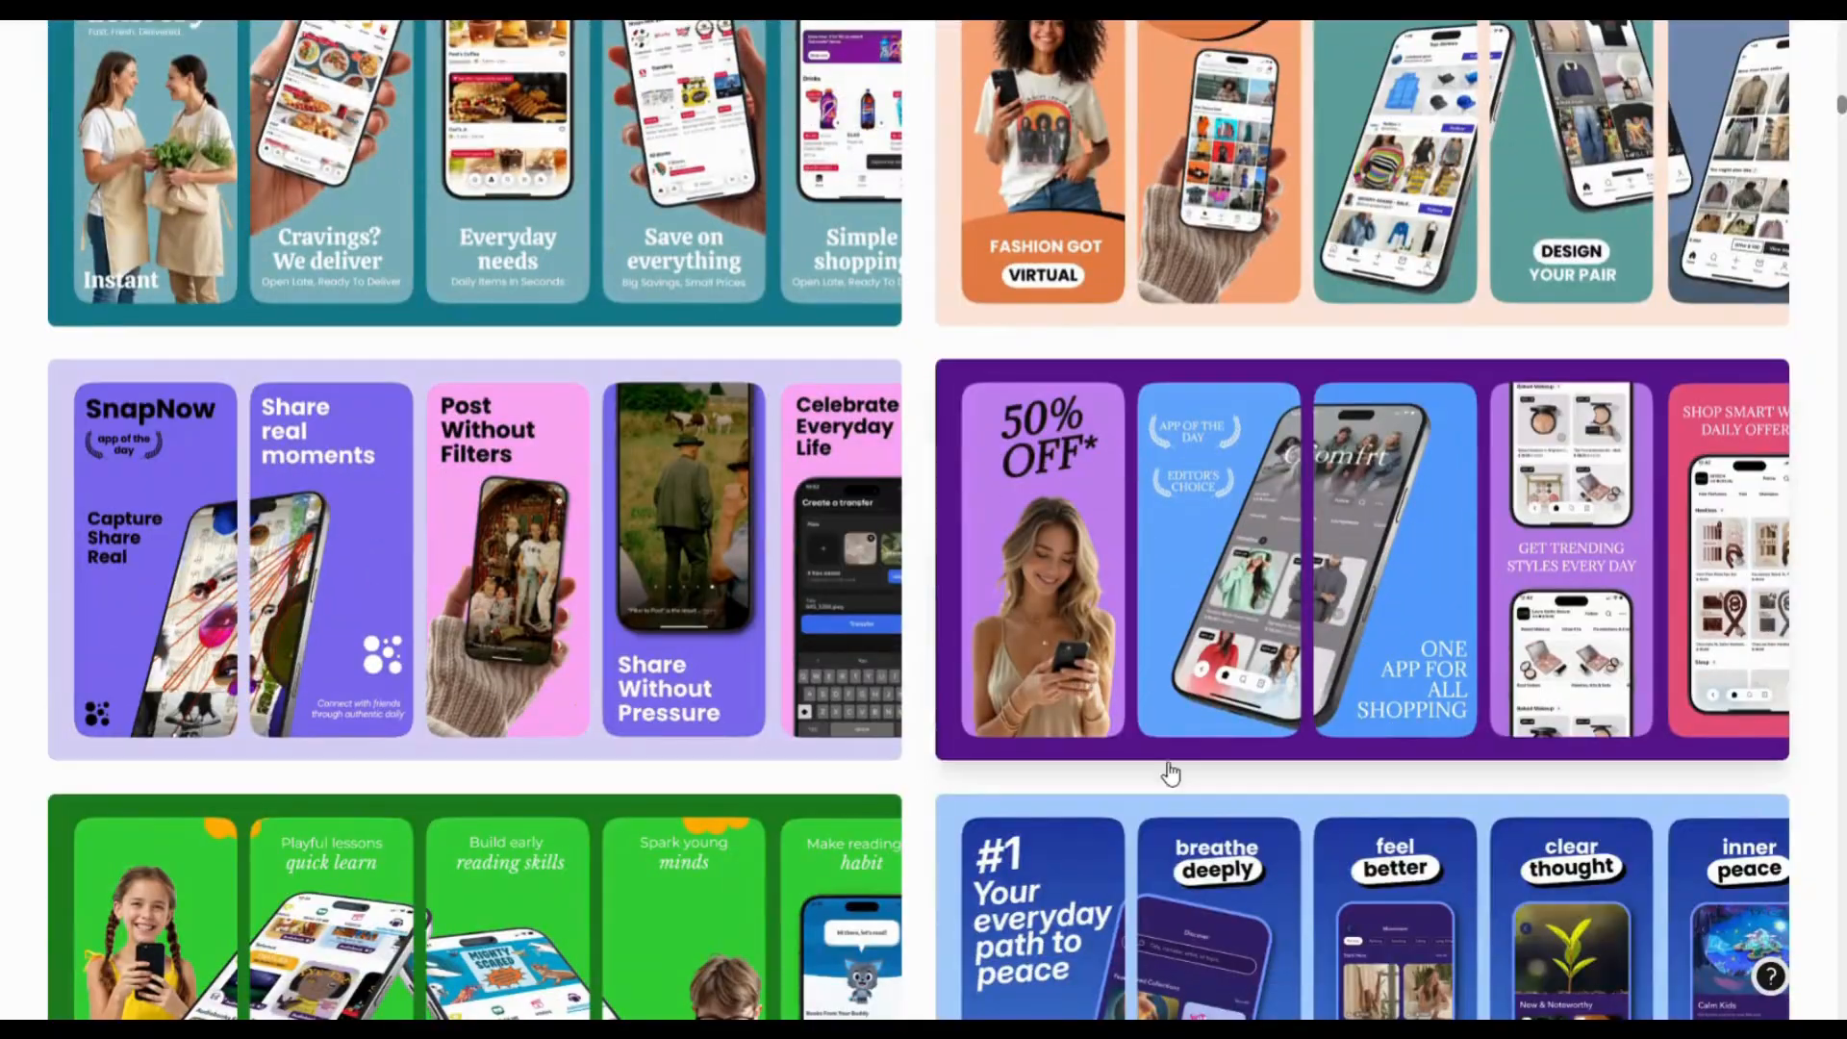
scroll(1159, 777, down, 5)
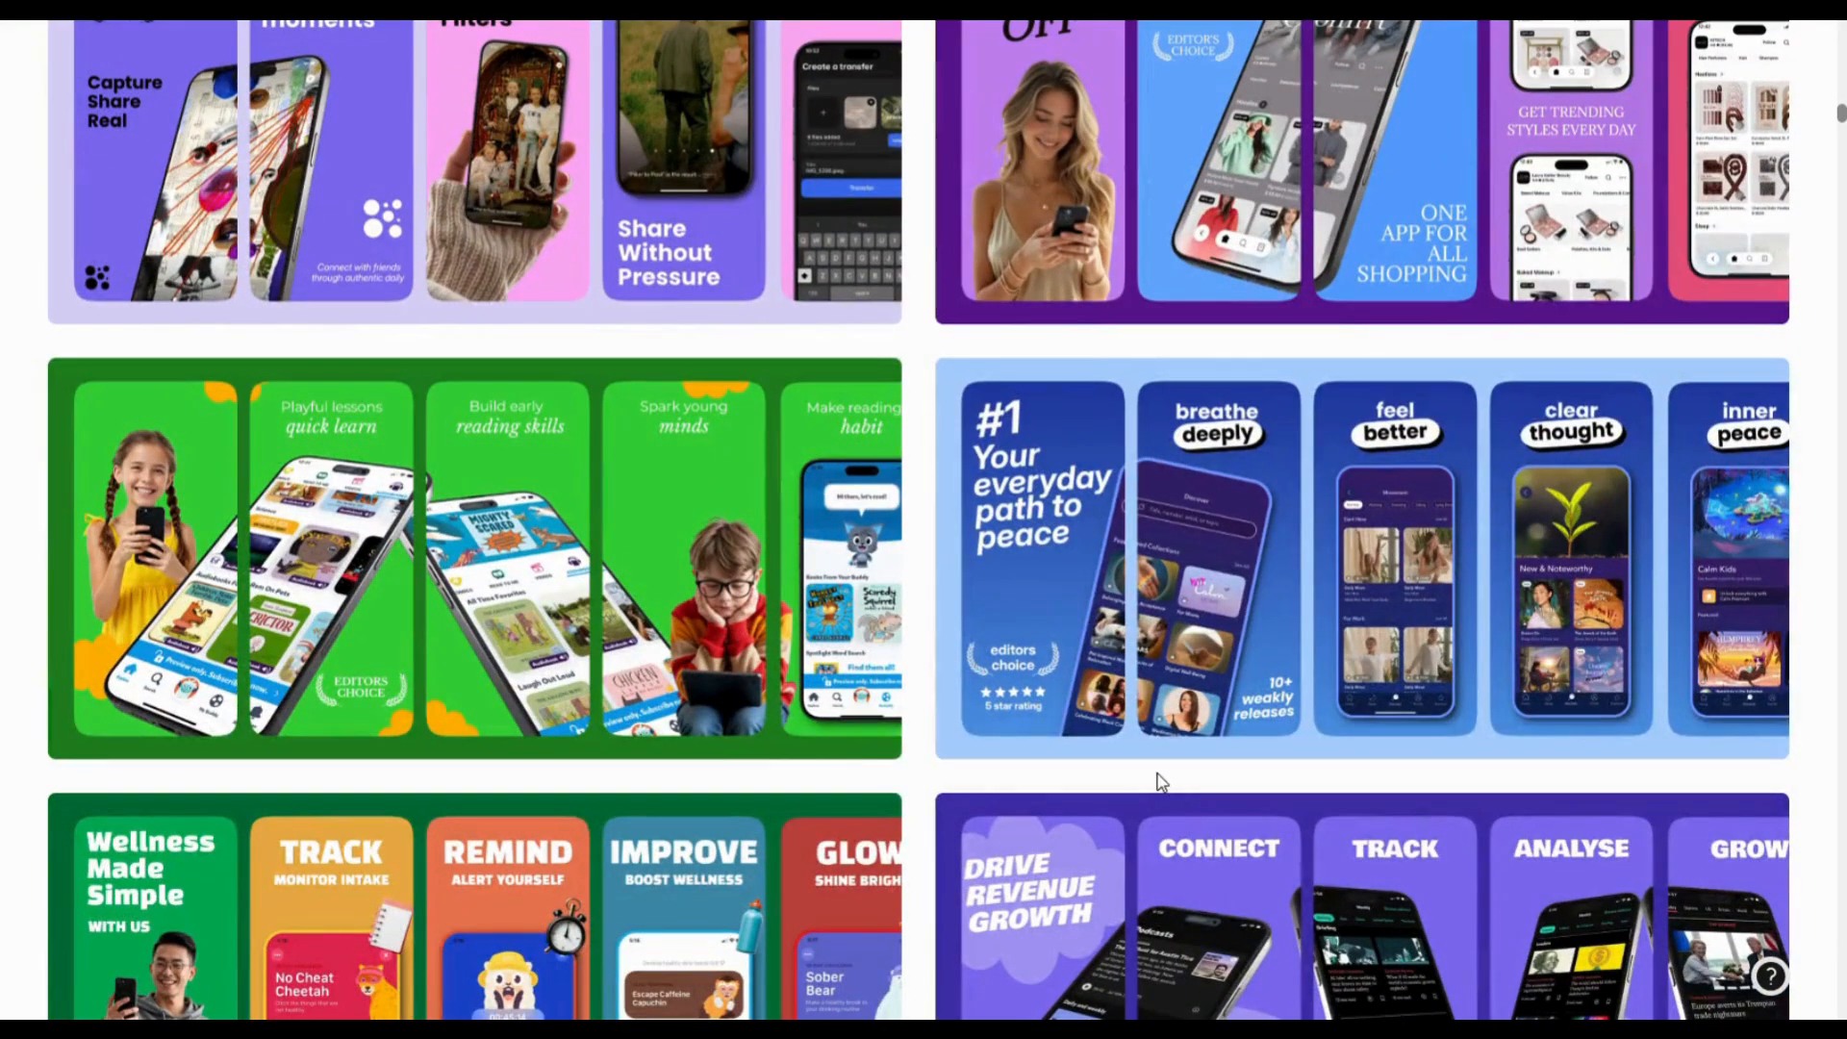
scroll(1159, 783, down, 10)
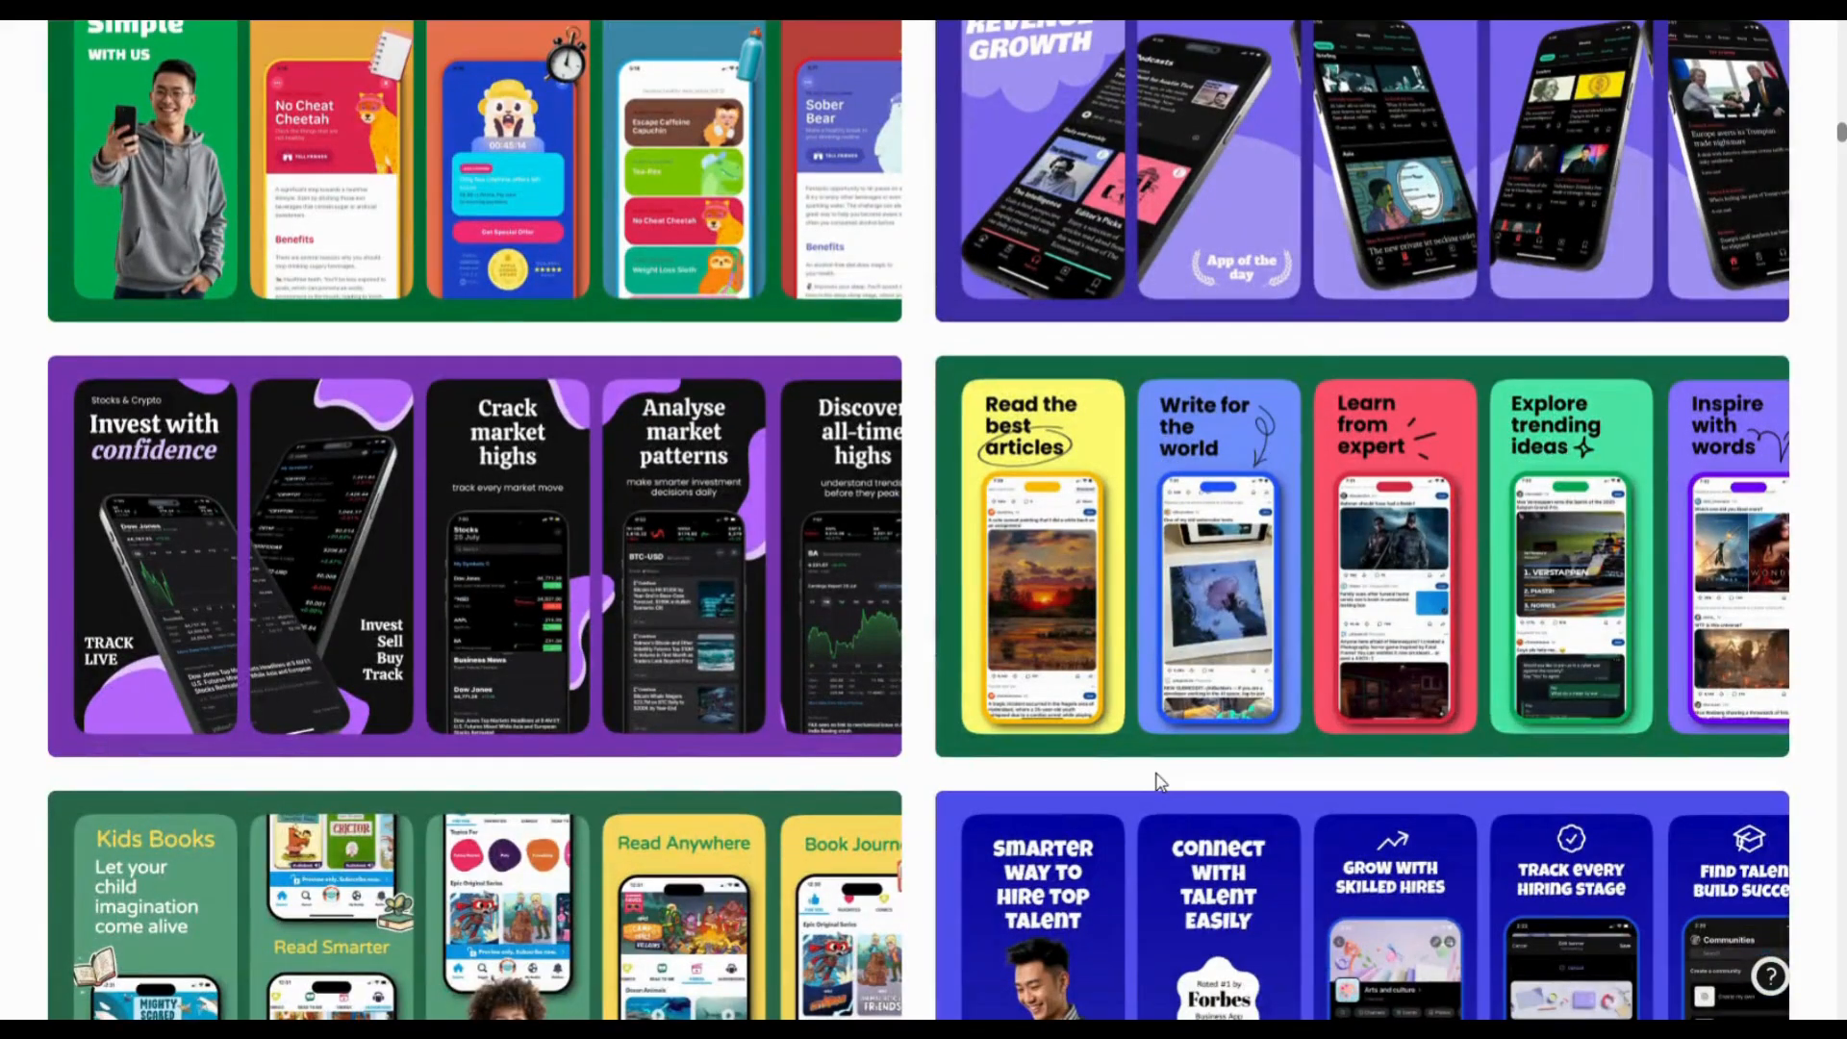
scroll(1156, 782, up, 5)
scroll(1157, 772, up, 15)
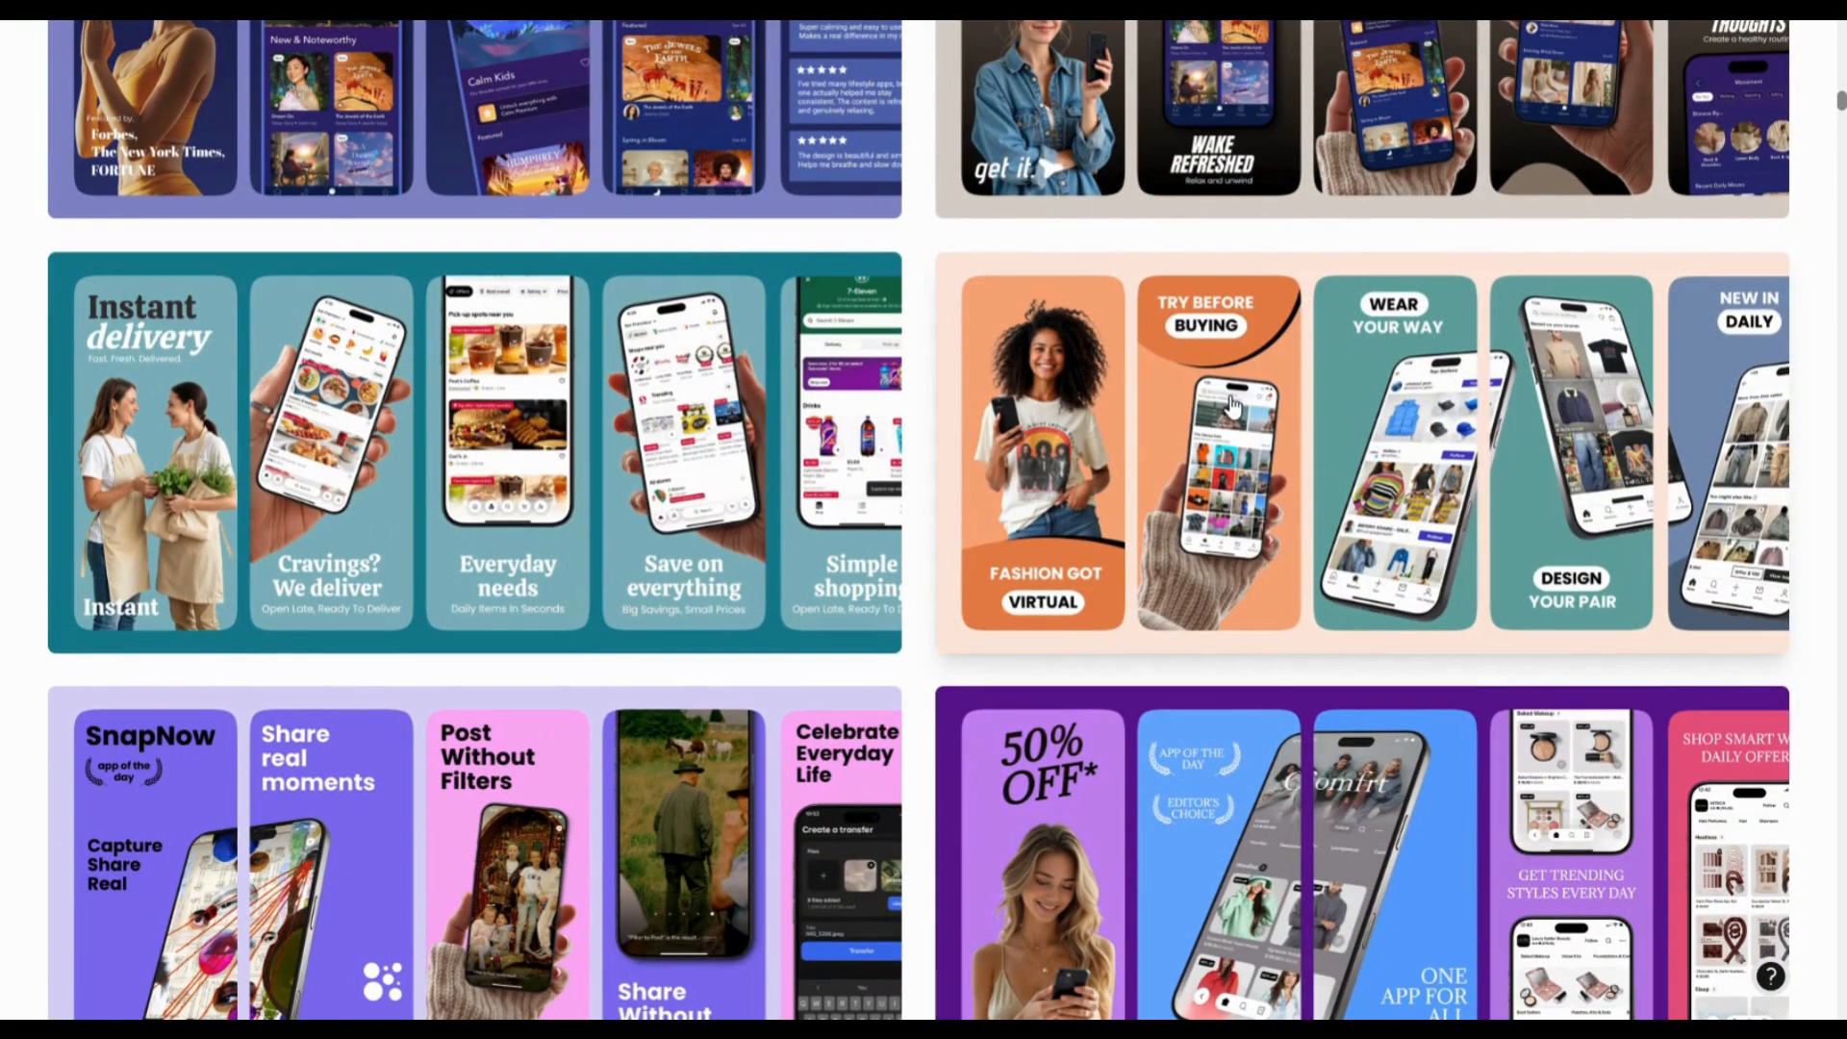
- Open the fashion template, close Help center, and browse gray, cream, gradient and image backgrounds
click(1232, 406)
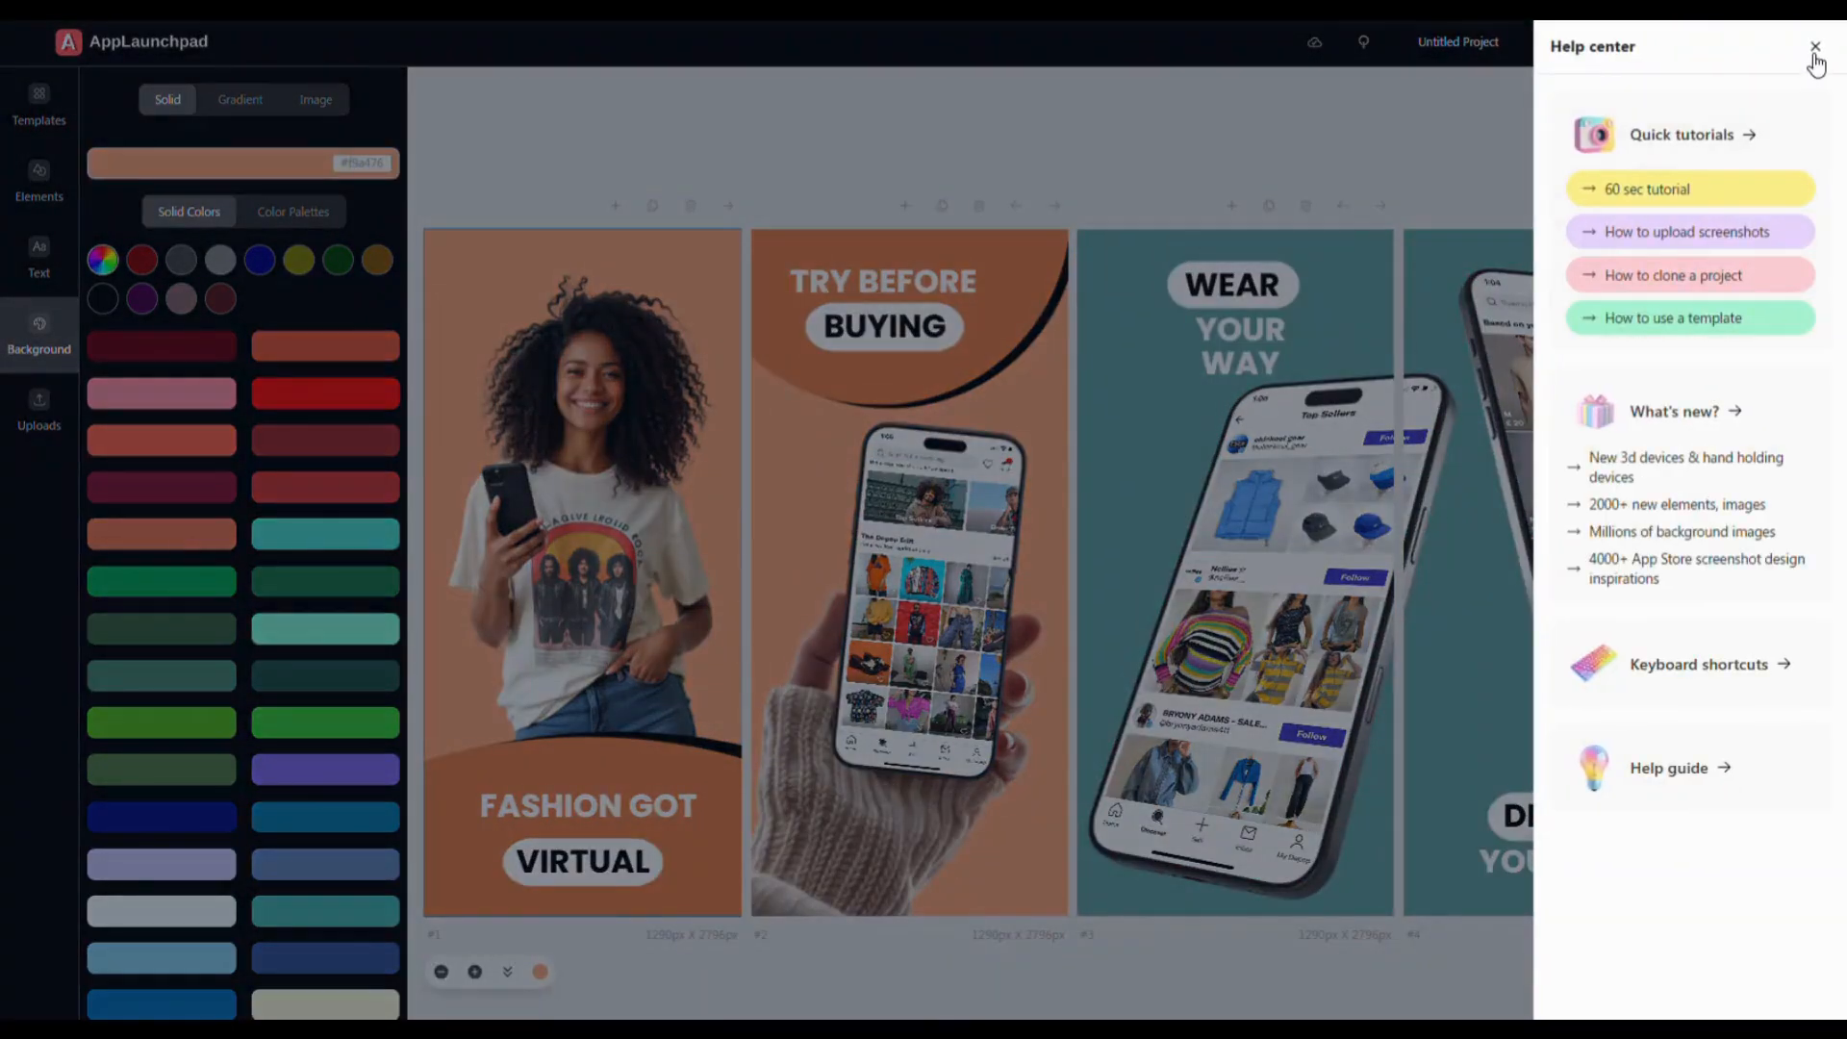
click(1816, 47)
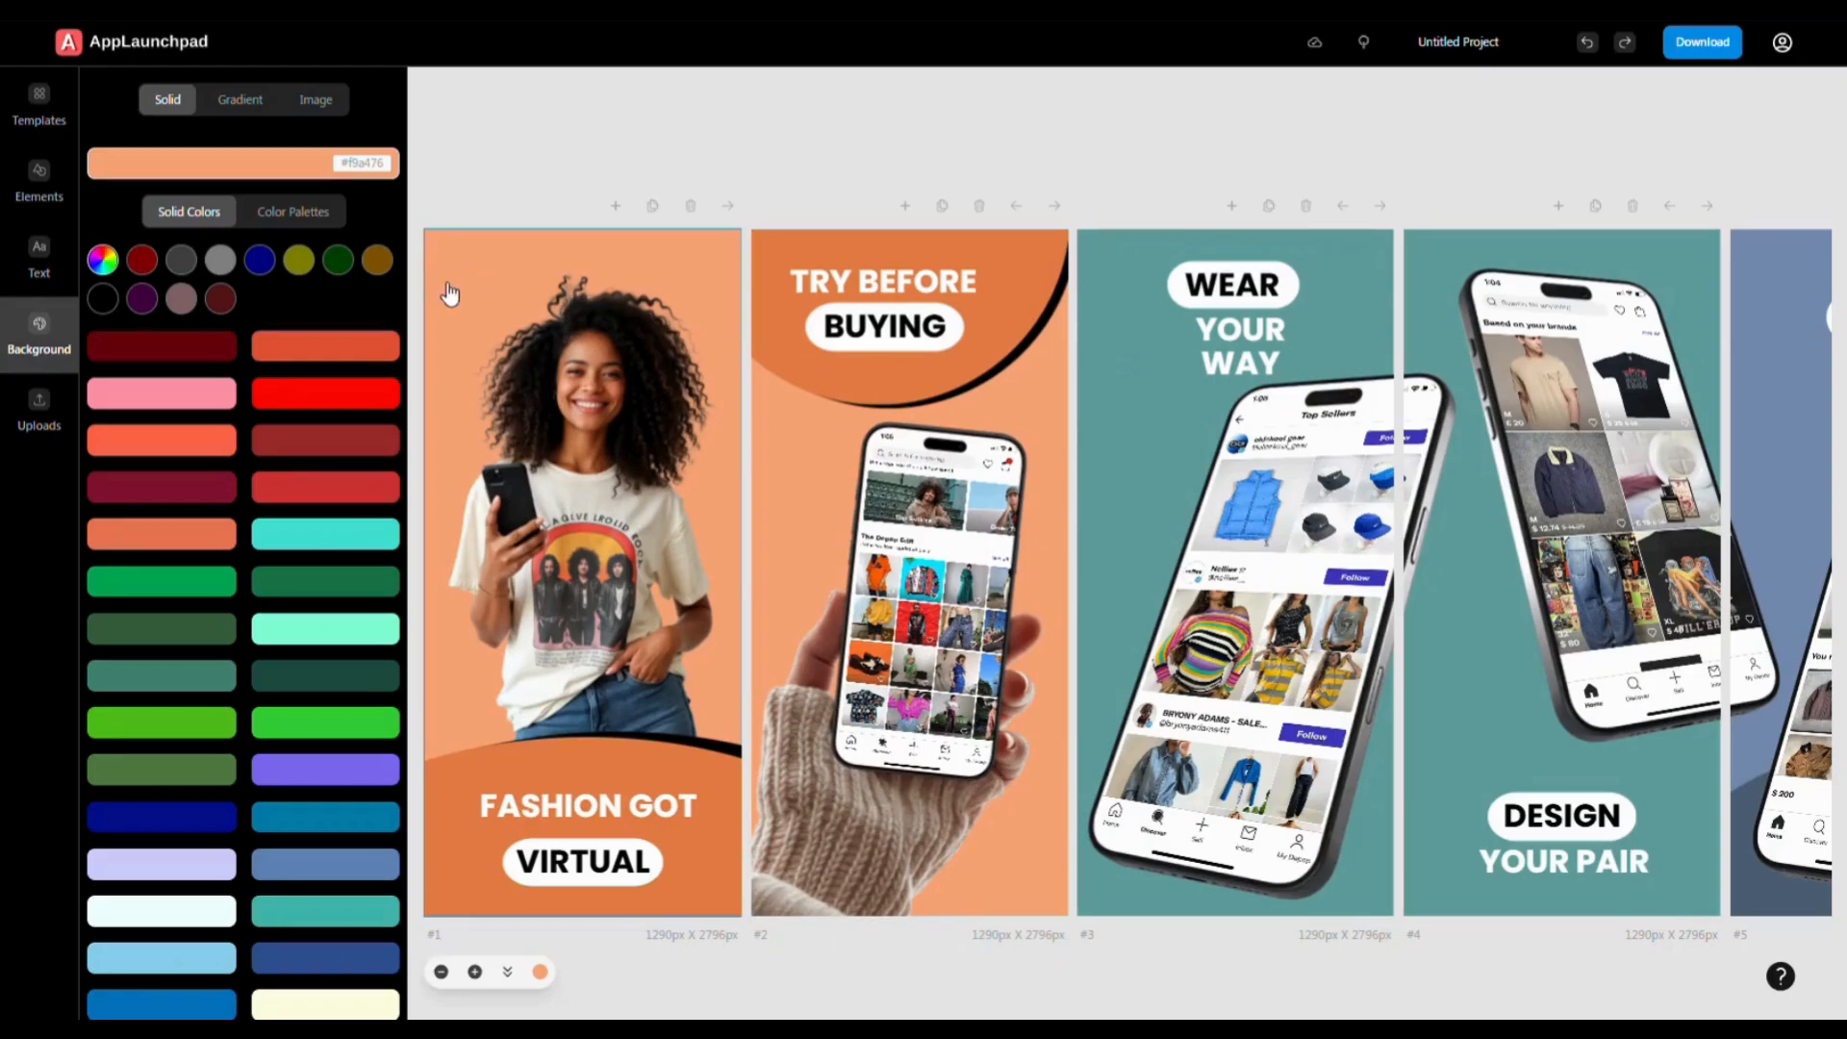
click(183, 263)
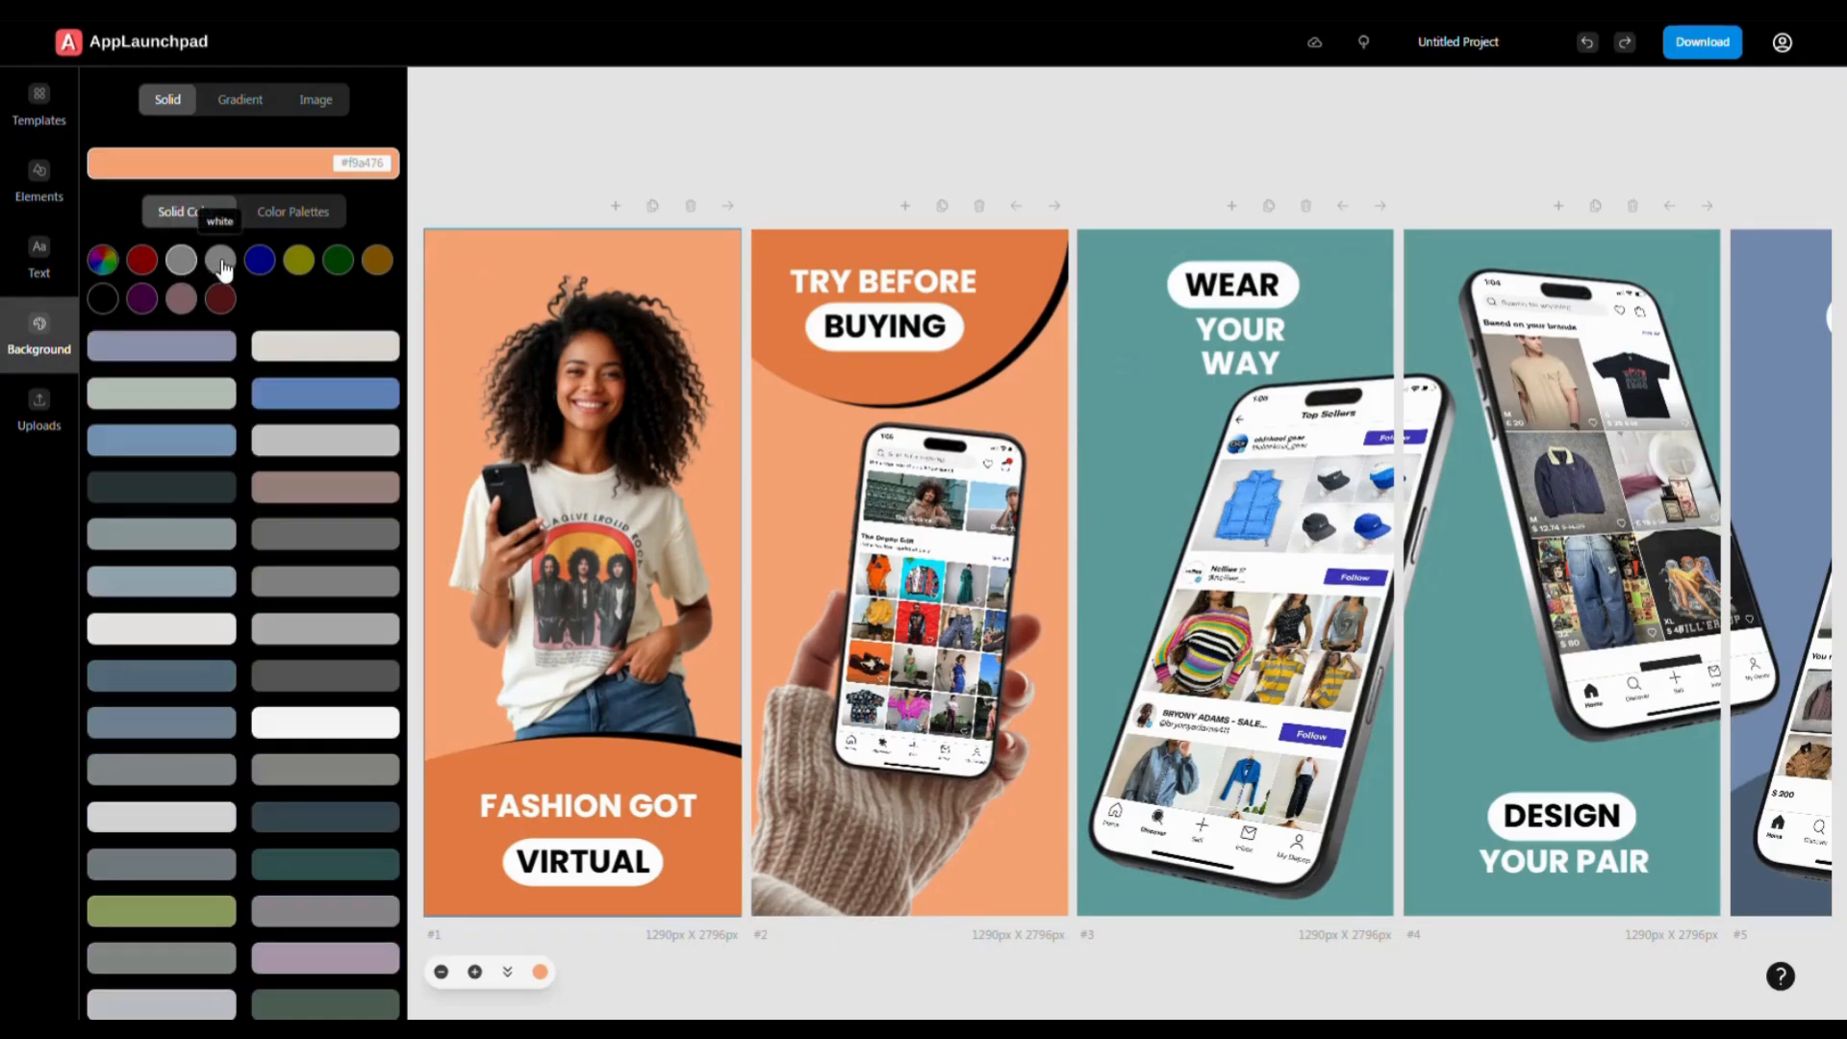
click(220, 262)
click(243, 106)
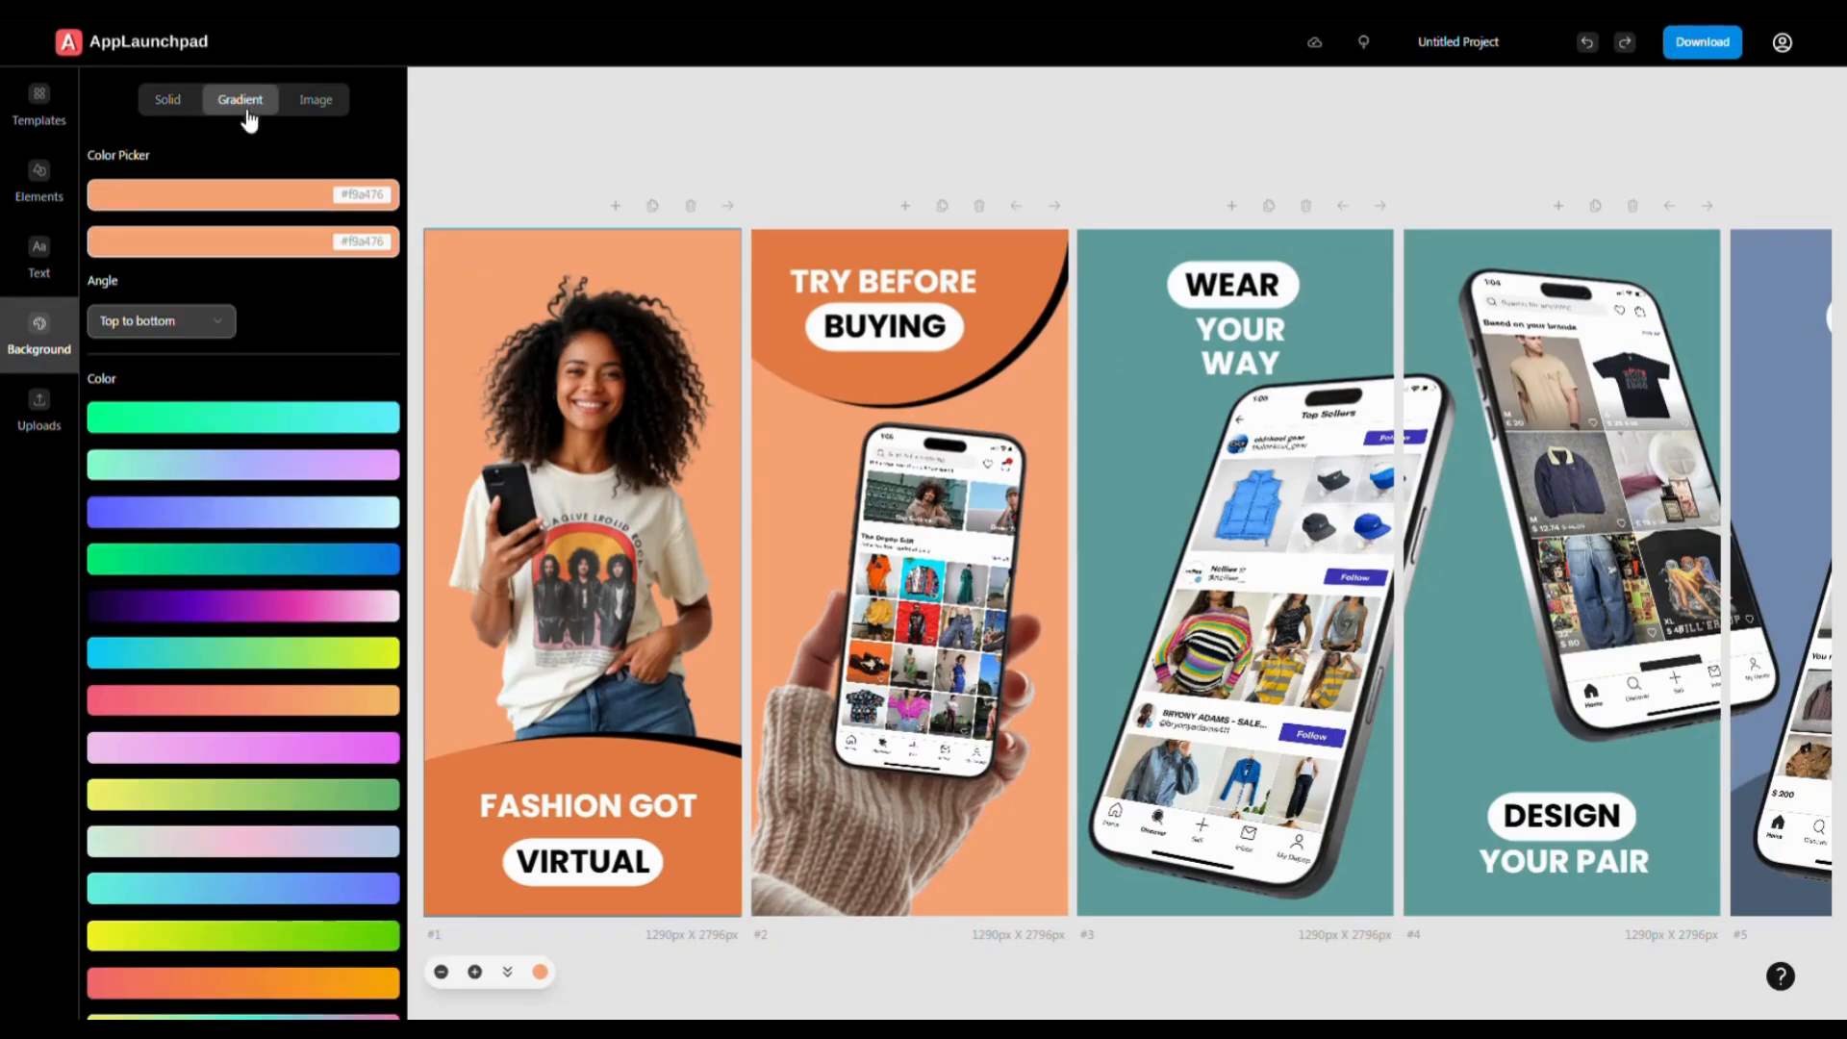
click(317, 108)
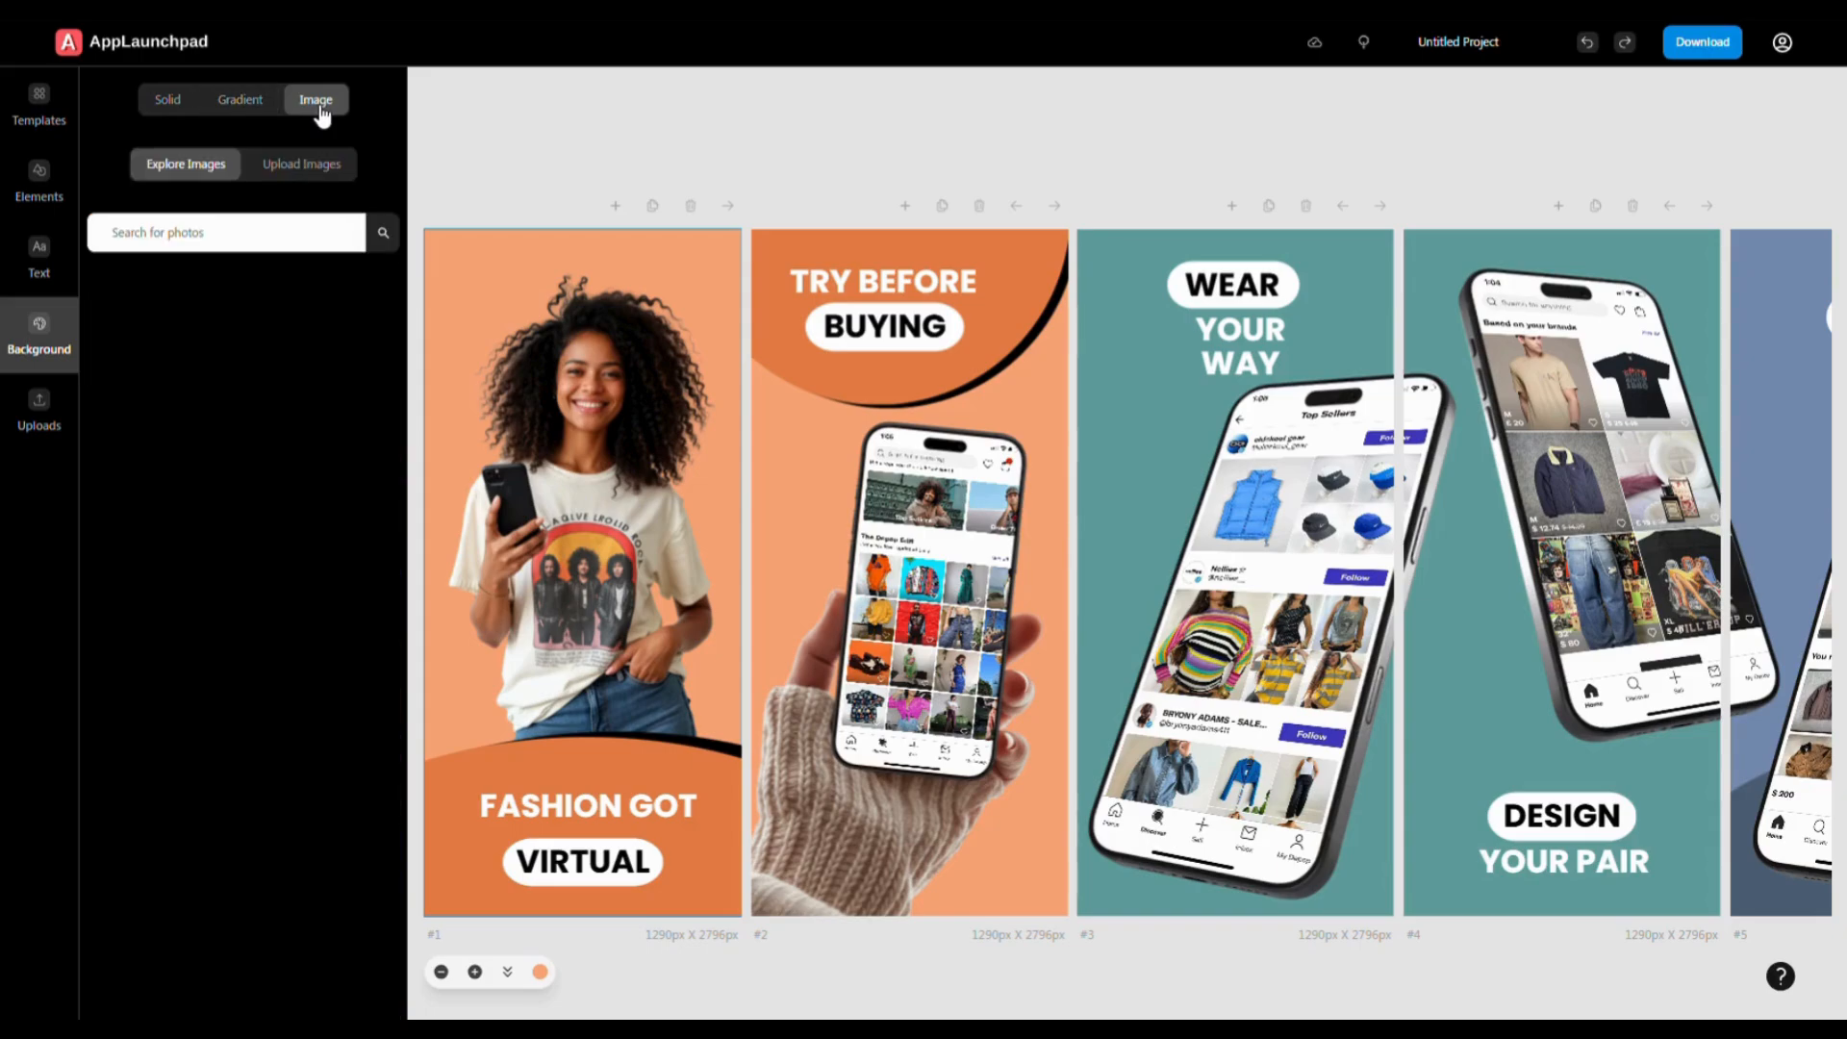
click(171, 102)
- Try blue shades and palette colours on screen 1, settling on a soft green background
click(255, 260)
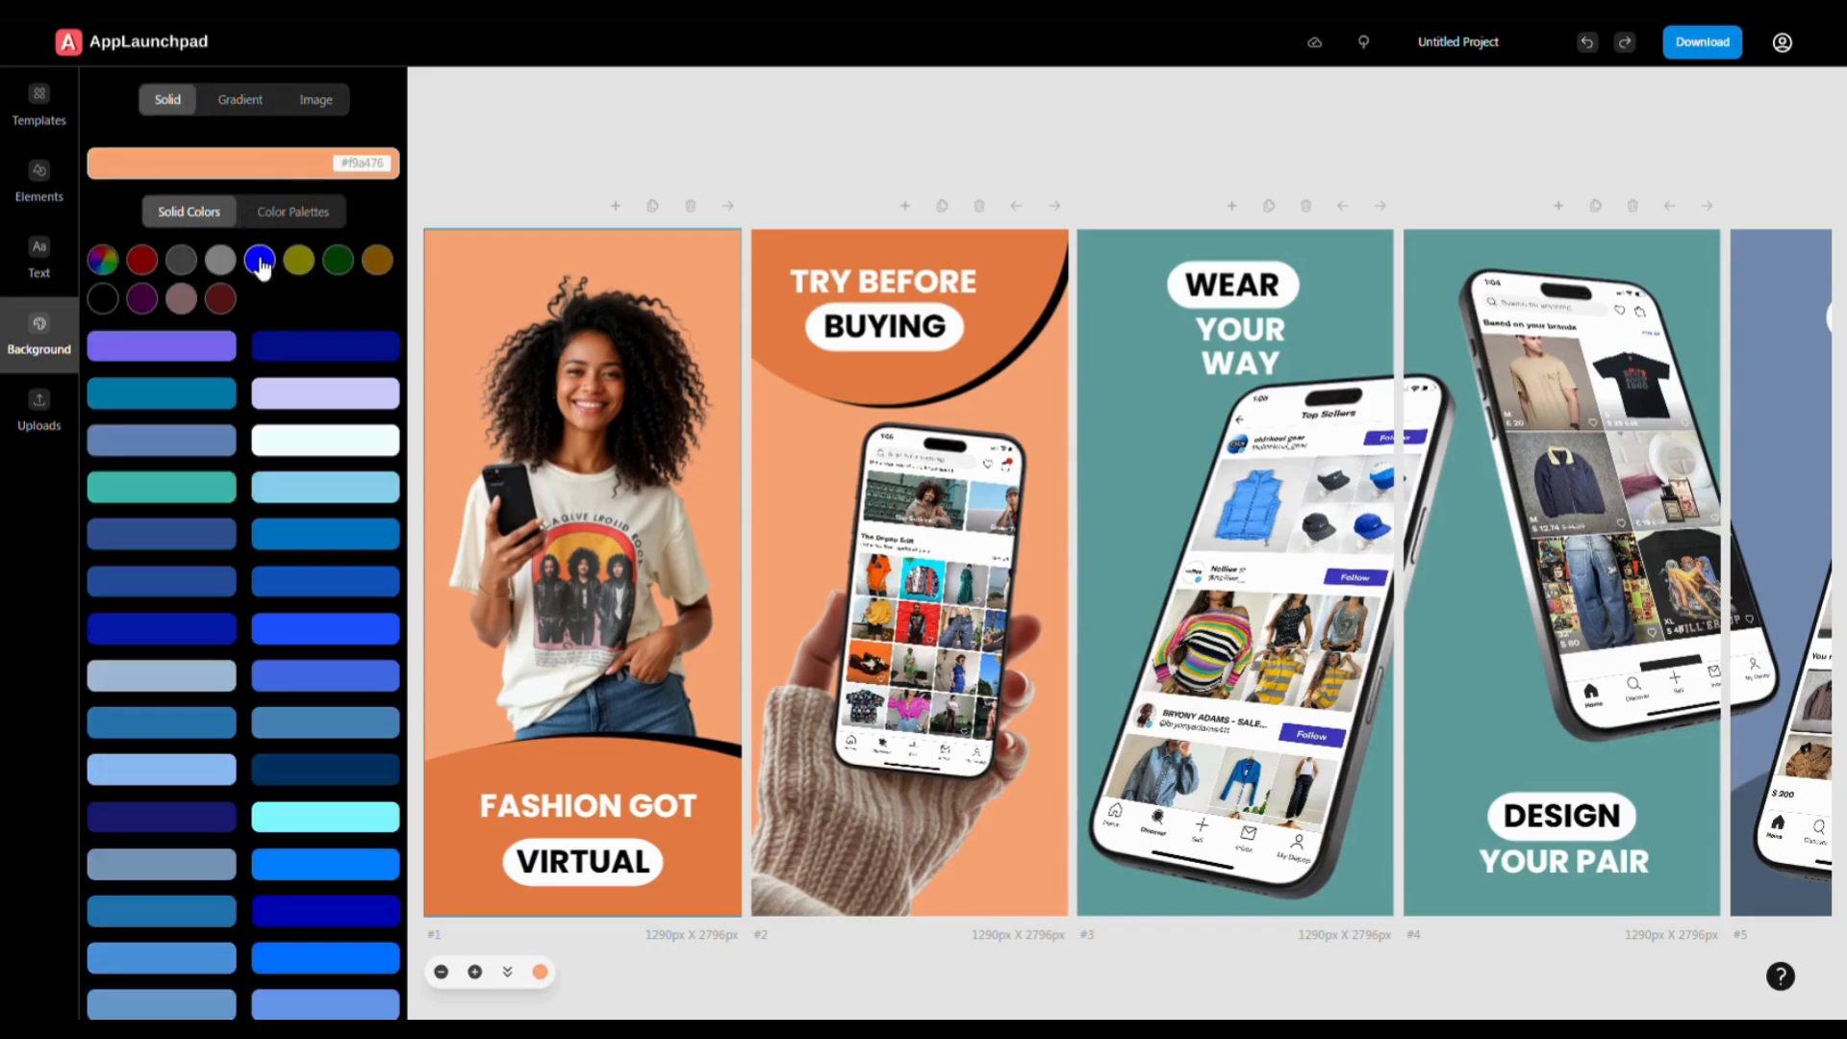
click(319, 443)
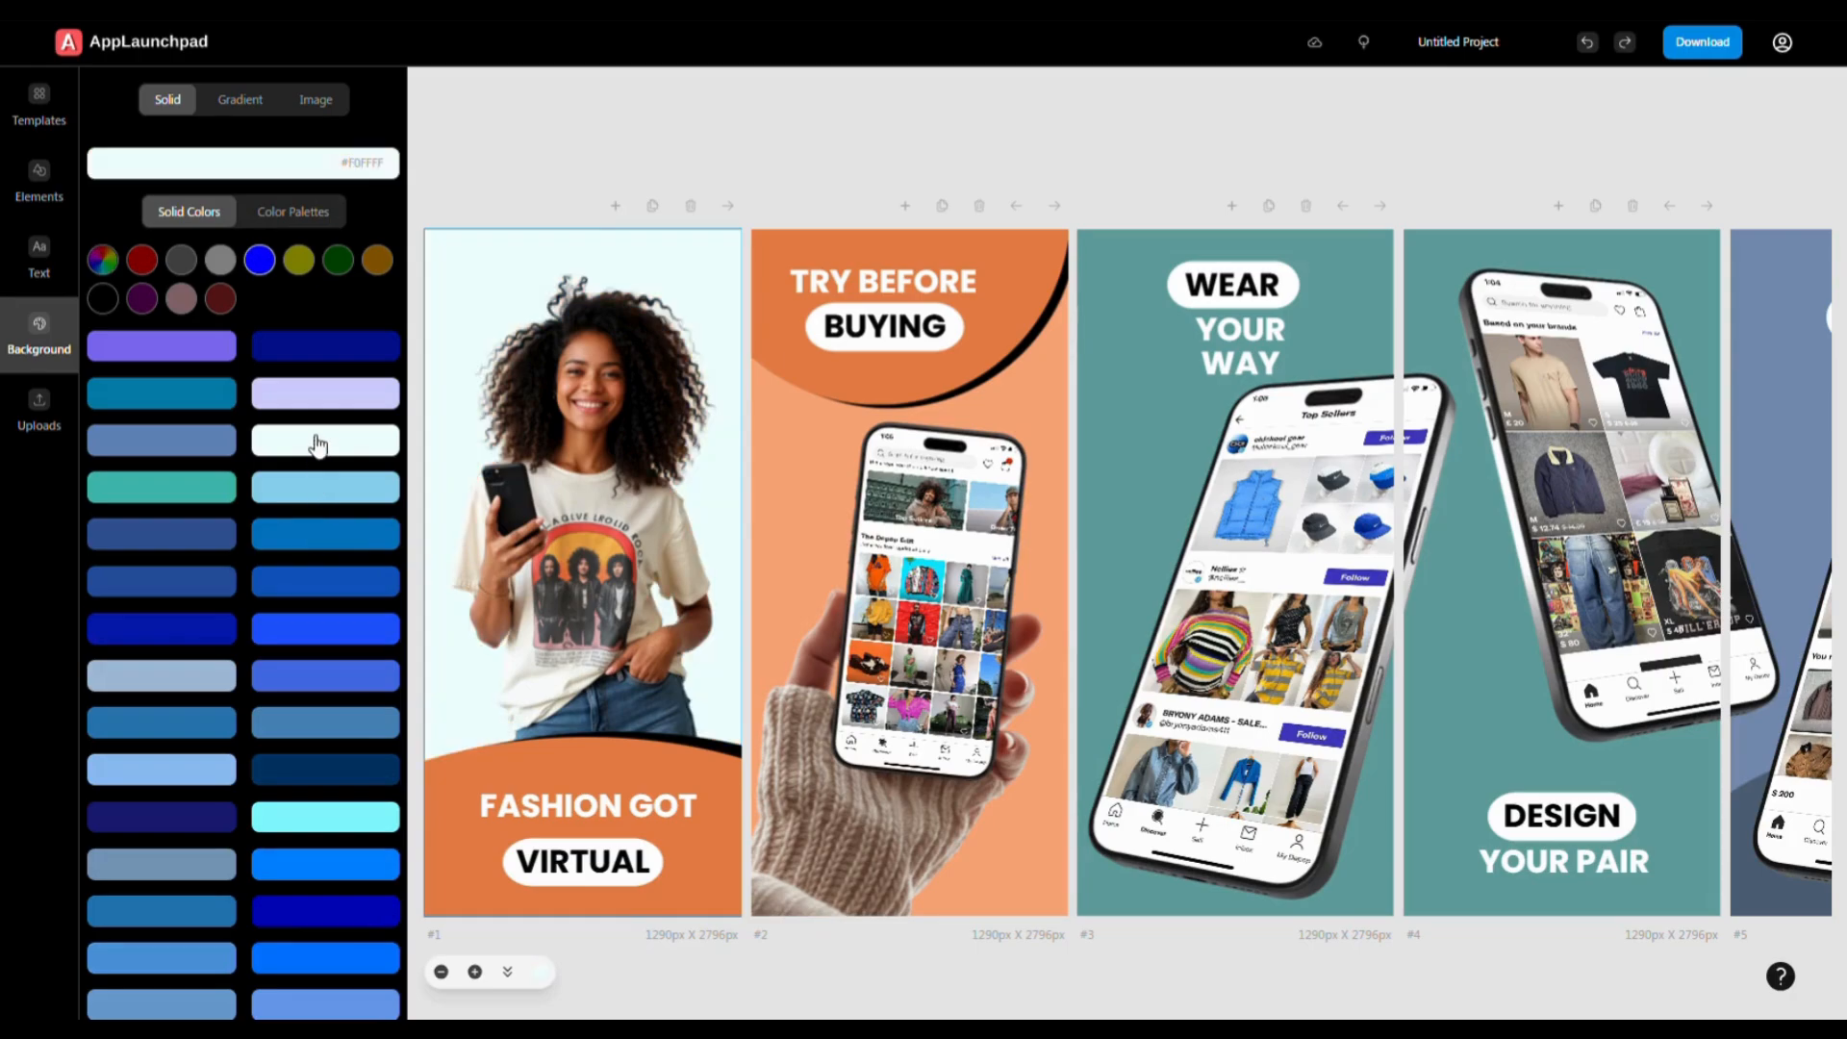
click(318, 498)
click(286, 212)
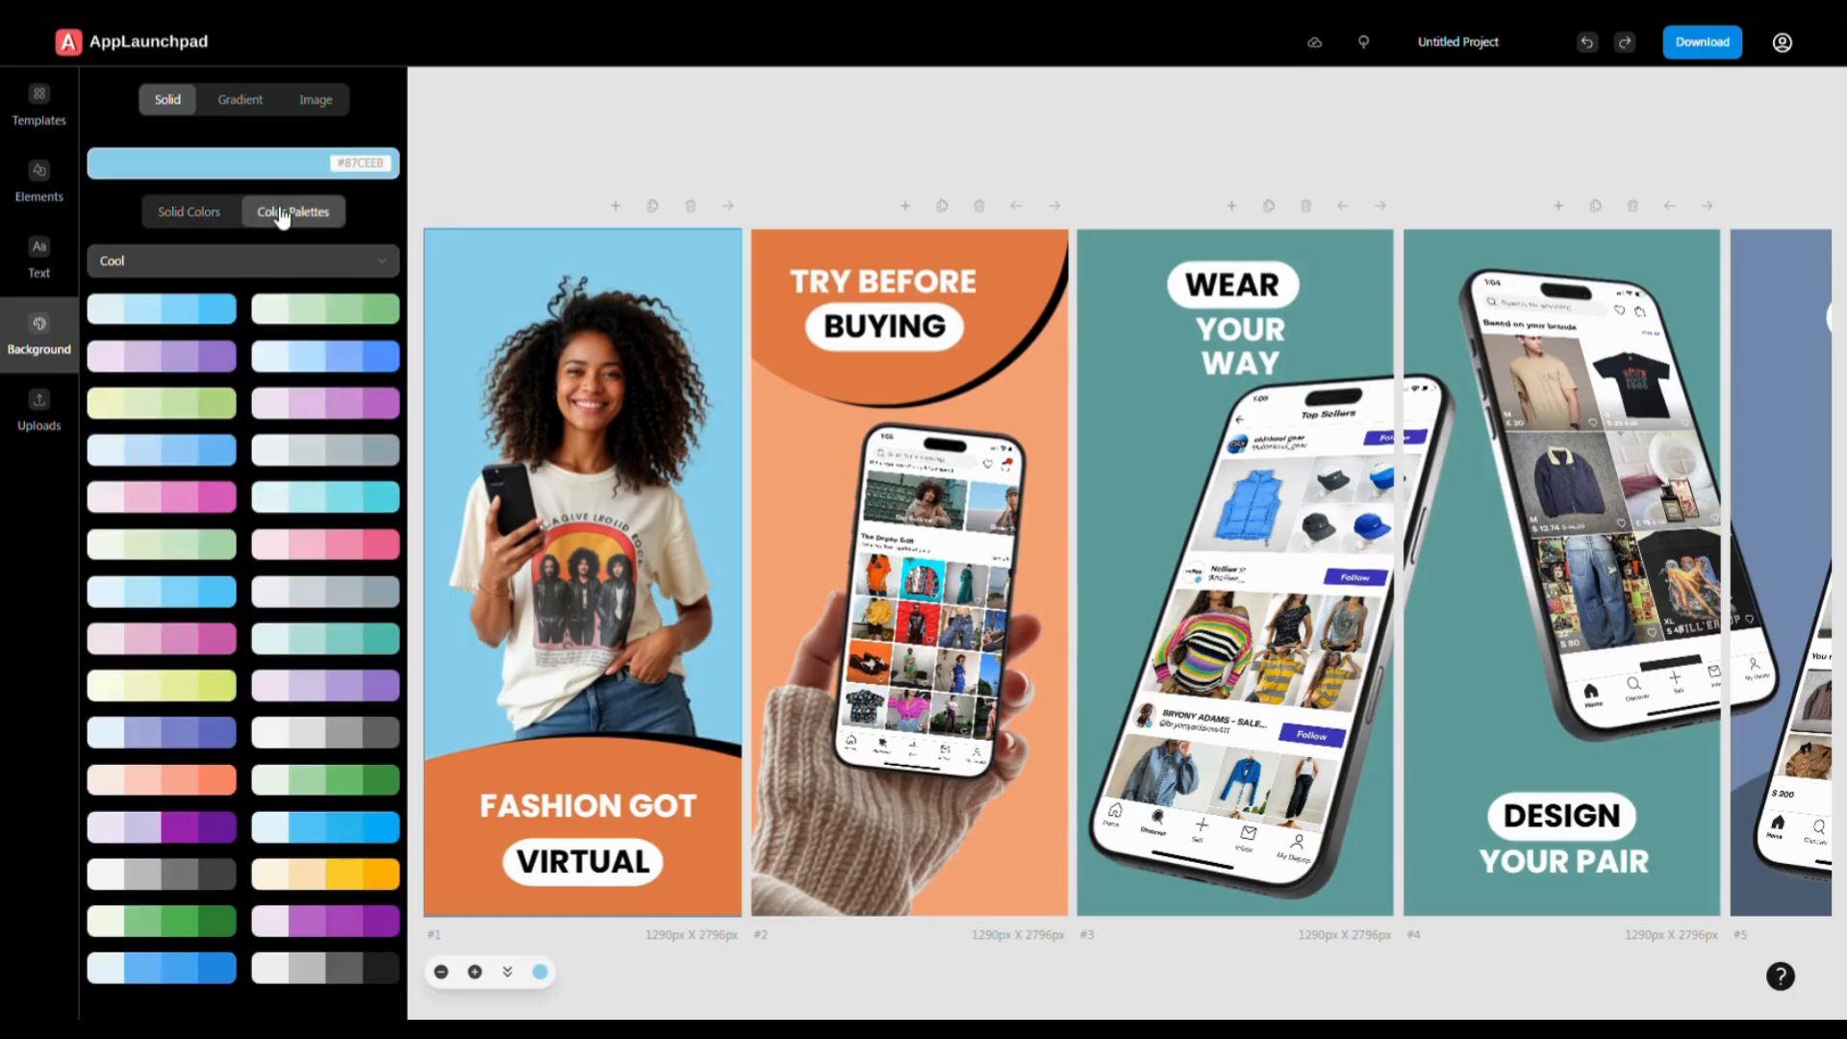
click(344, 309)
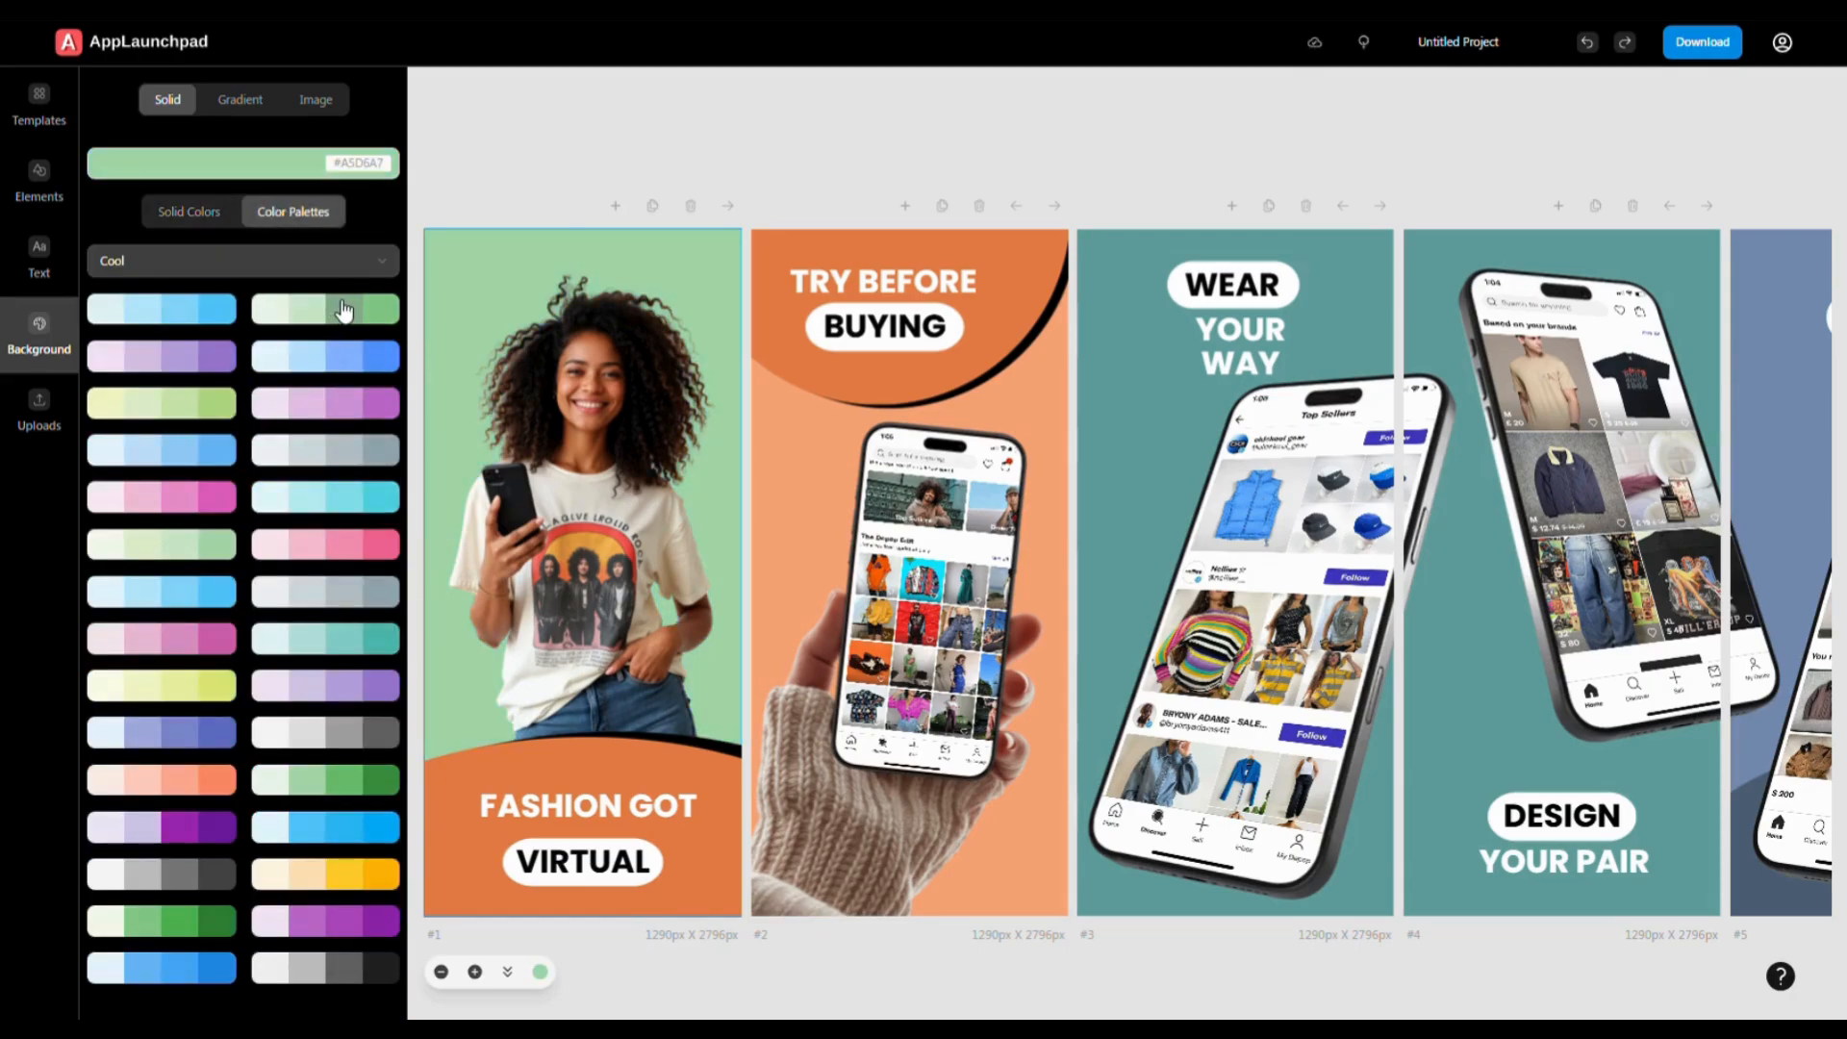
click(308, 452)
click(355, 325)
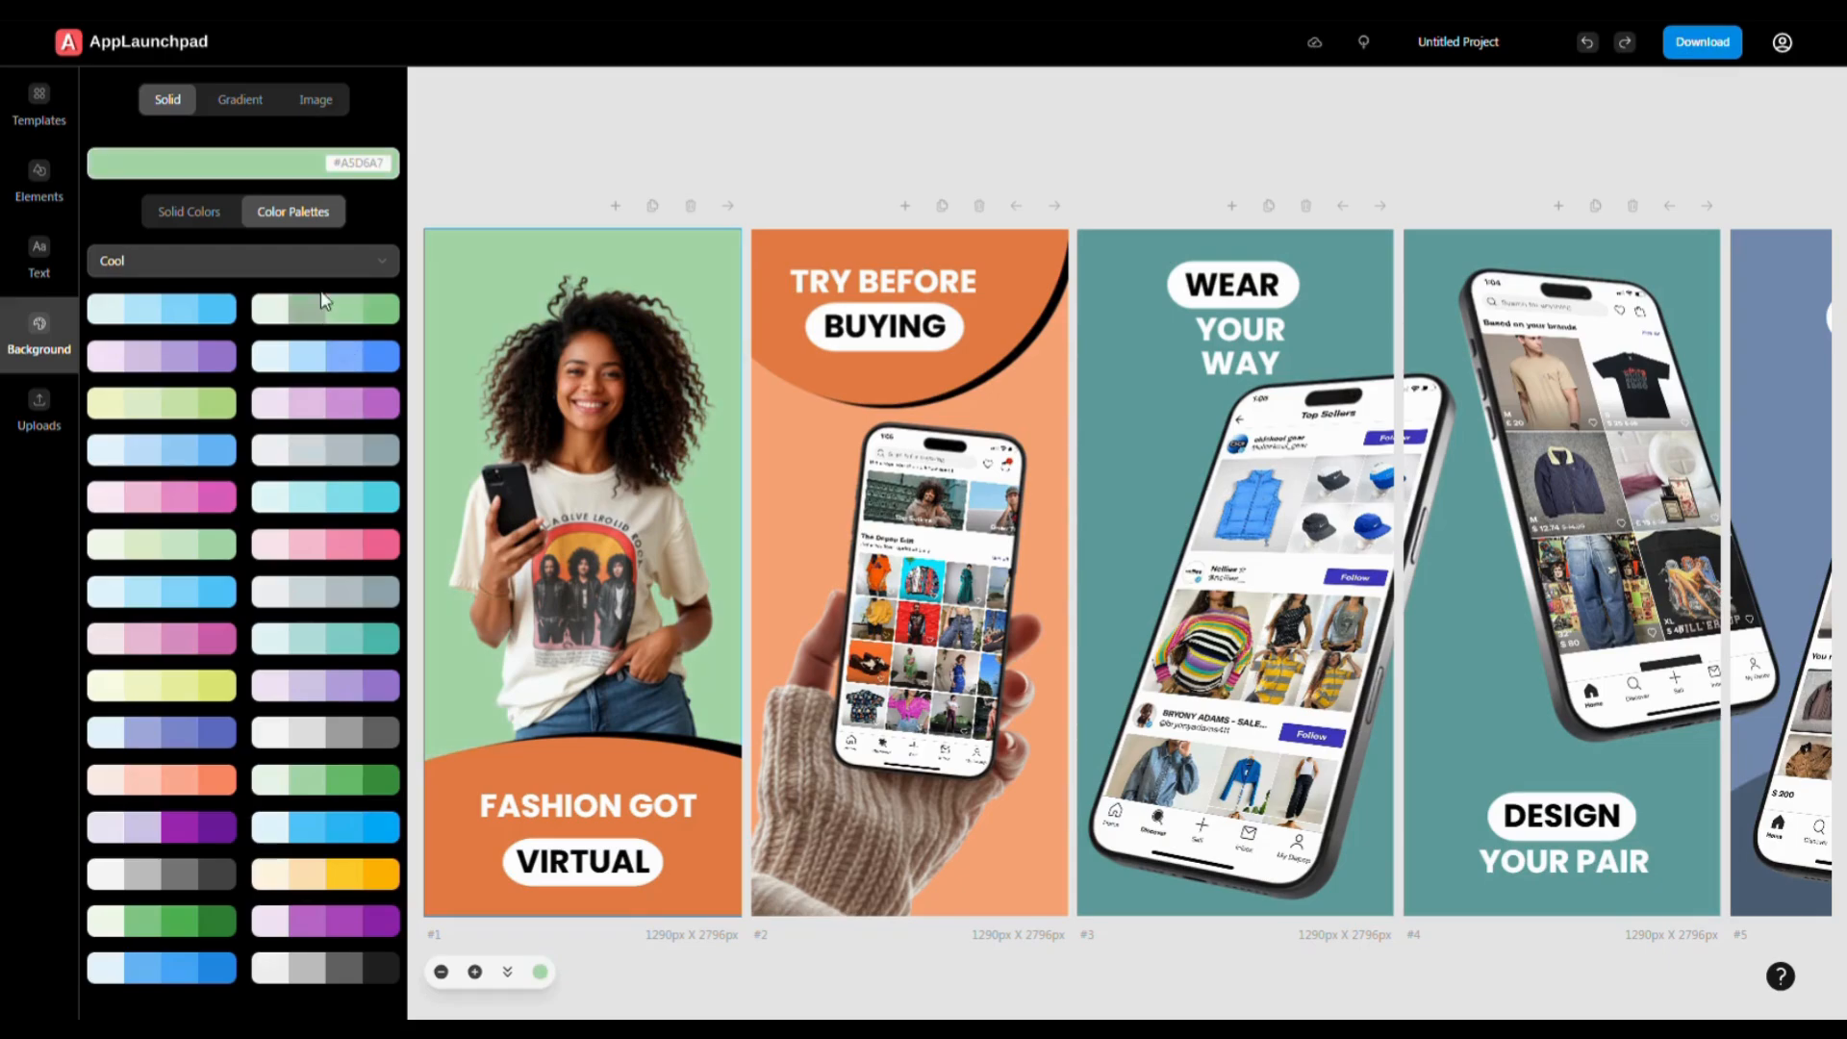
- Give screen 2 a pink-to-orange gradient background after trying green-cyan
click(240, 99)
click(808, 508)
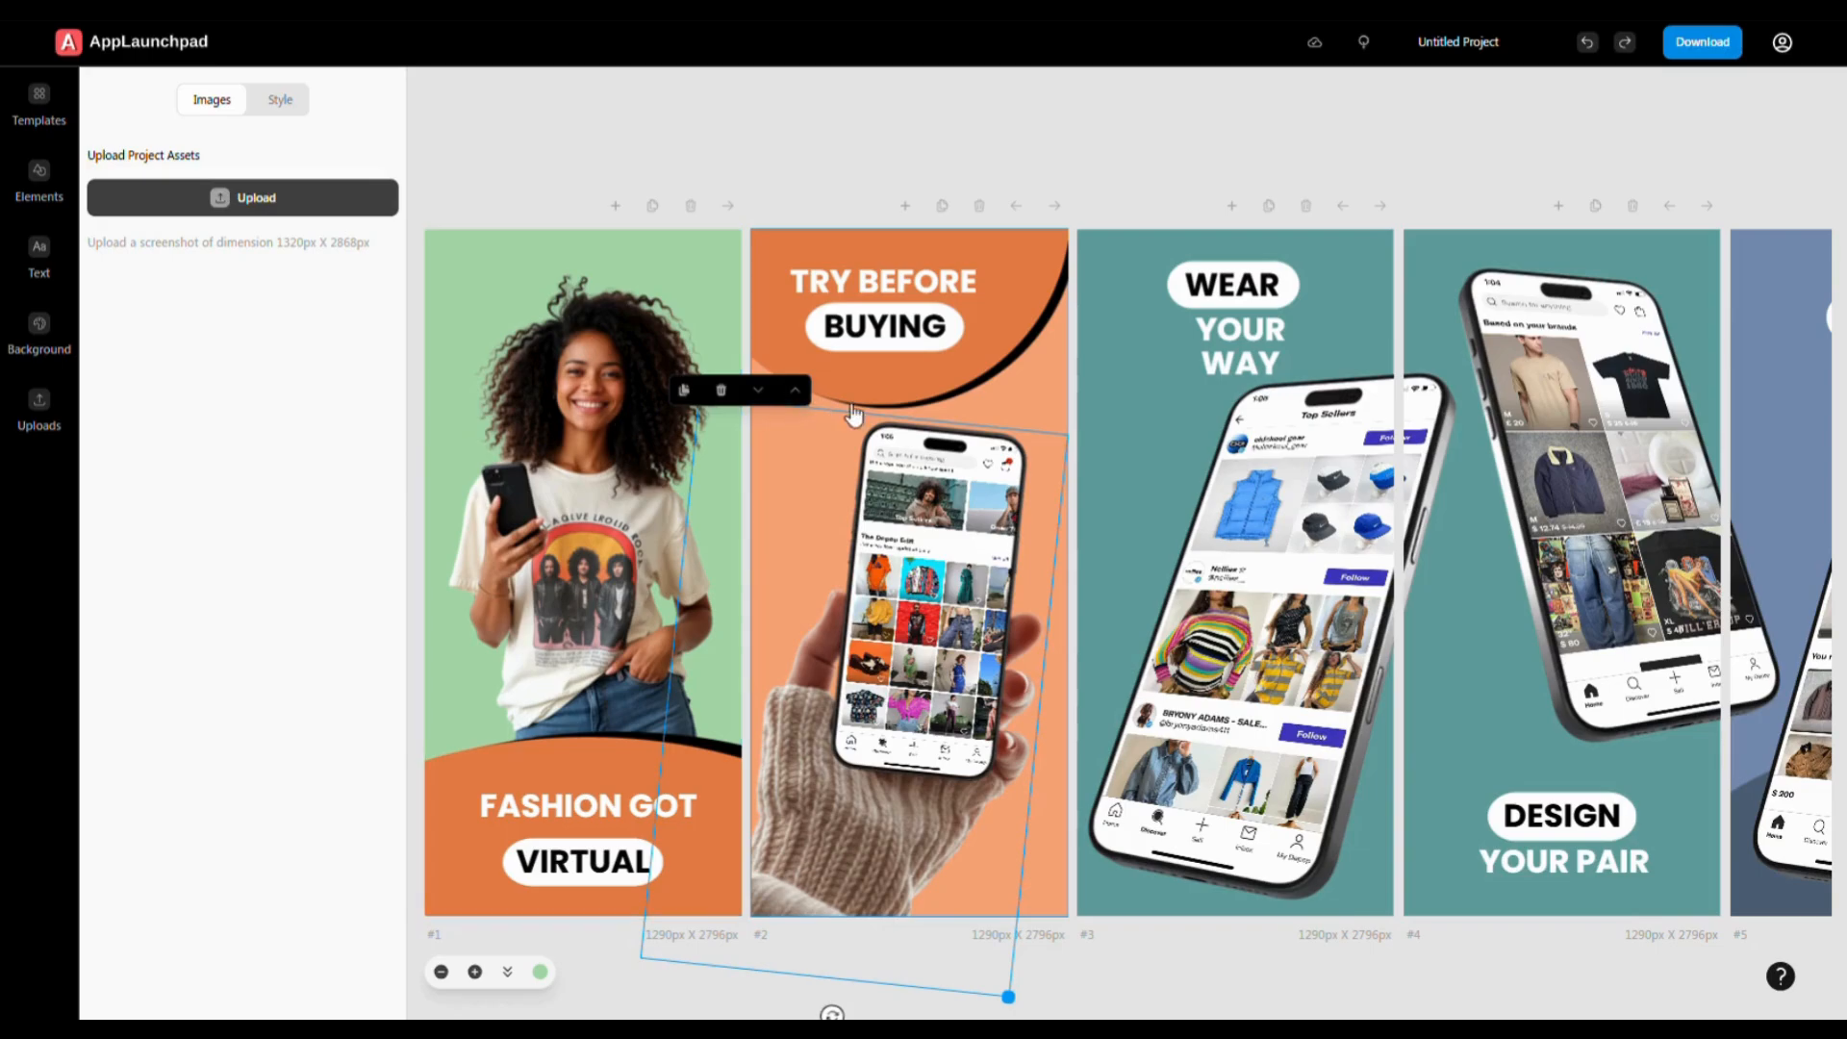
click(1056, 394)
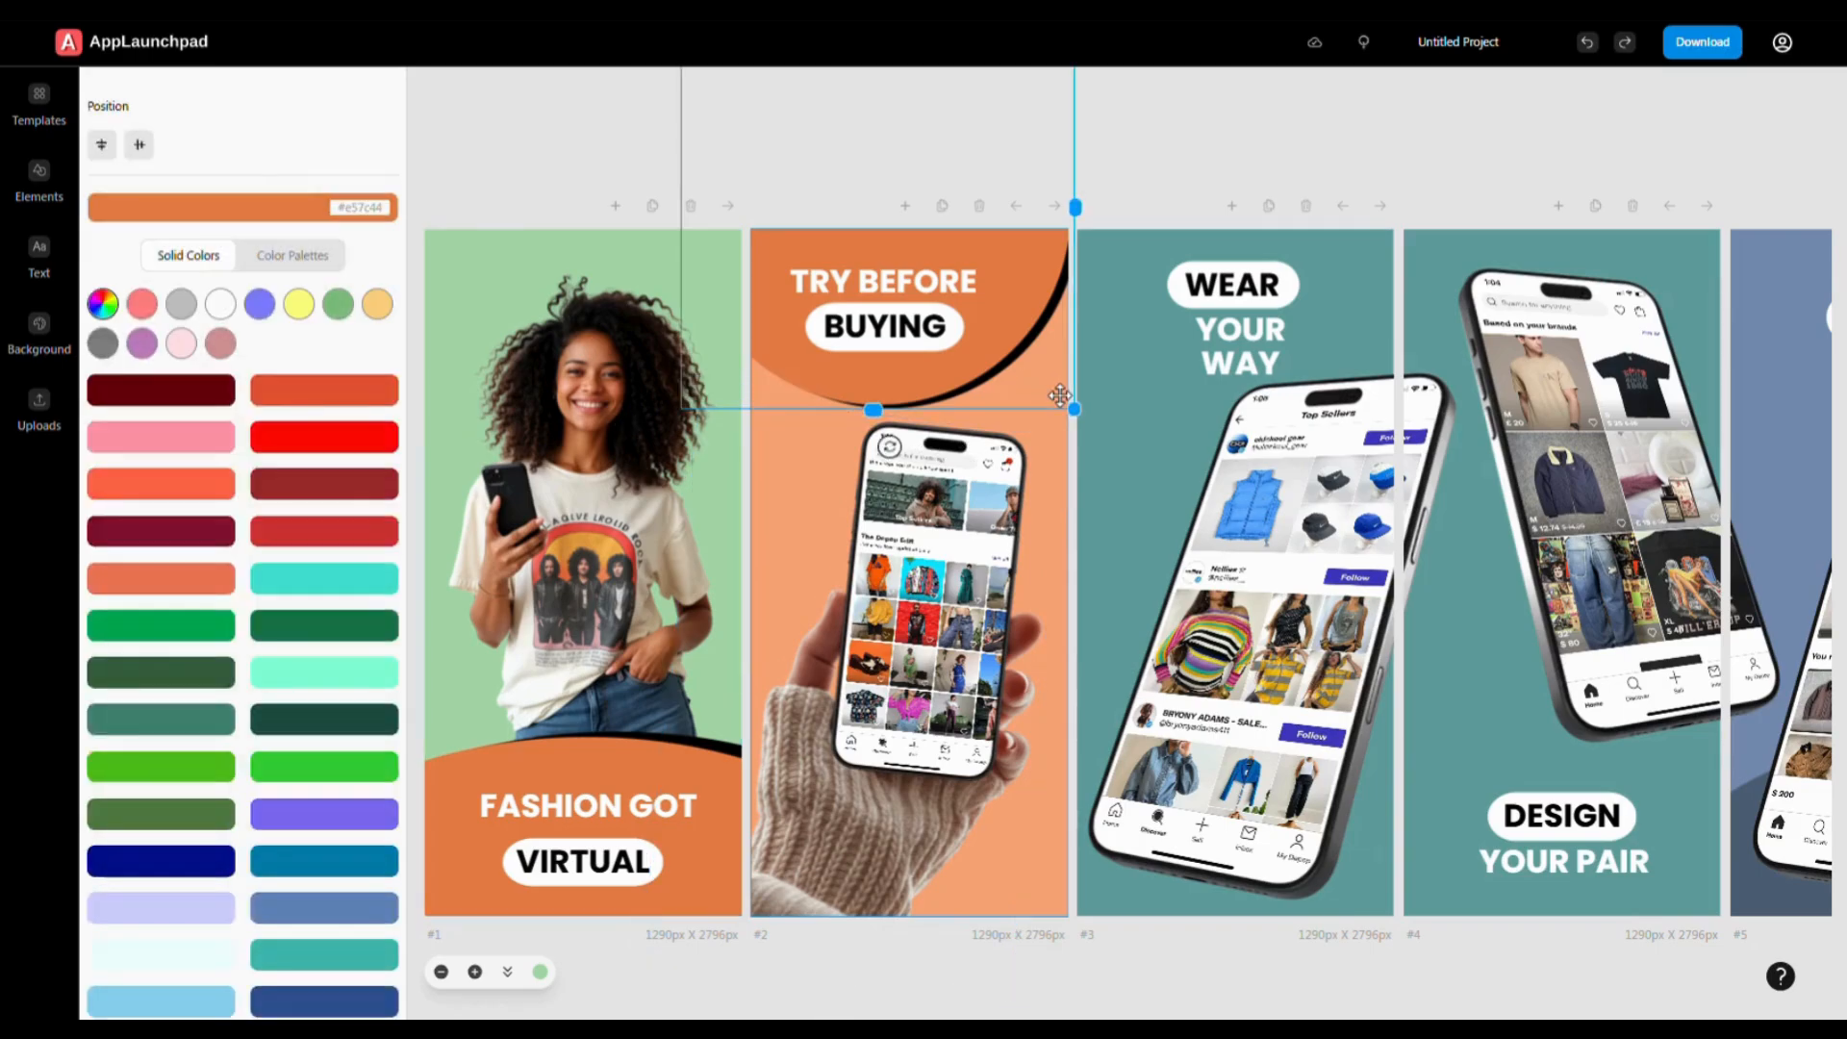
click(1062, 879)
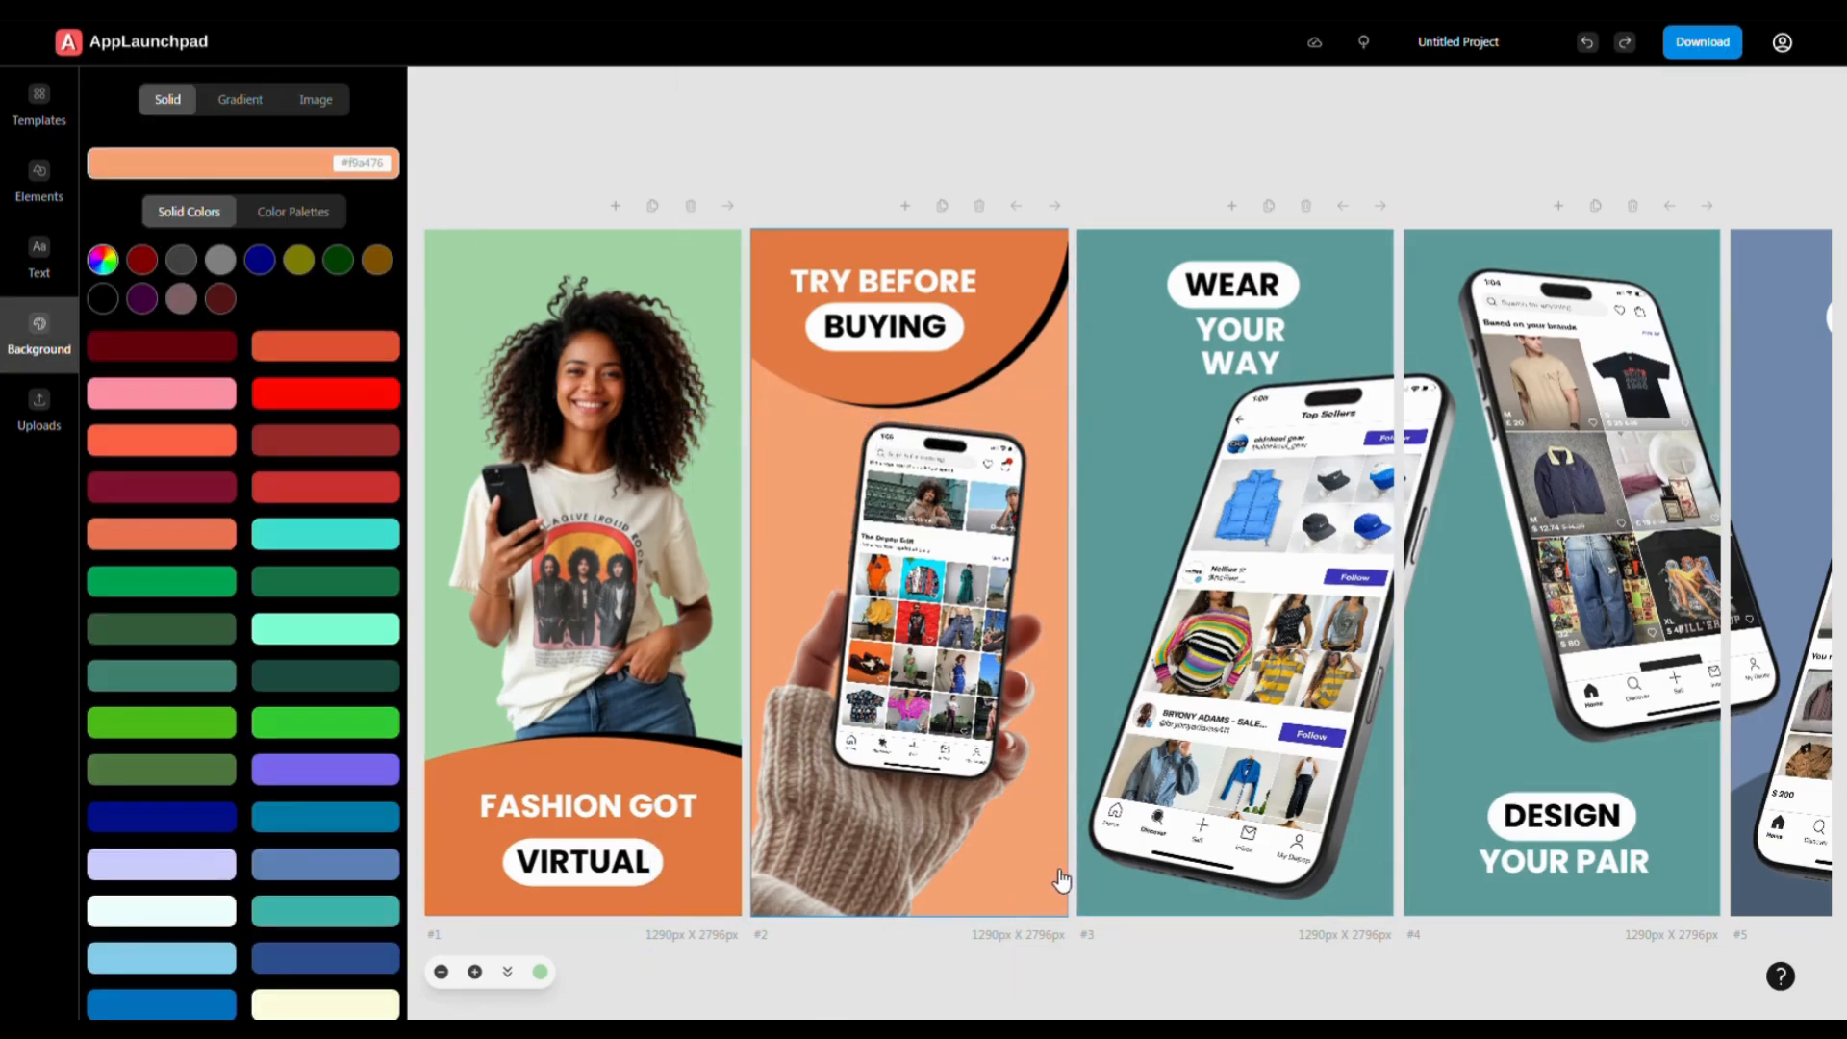
click(258, 104)
click(298, 424)
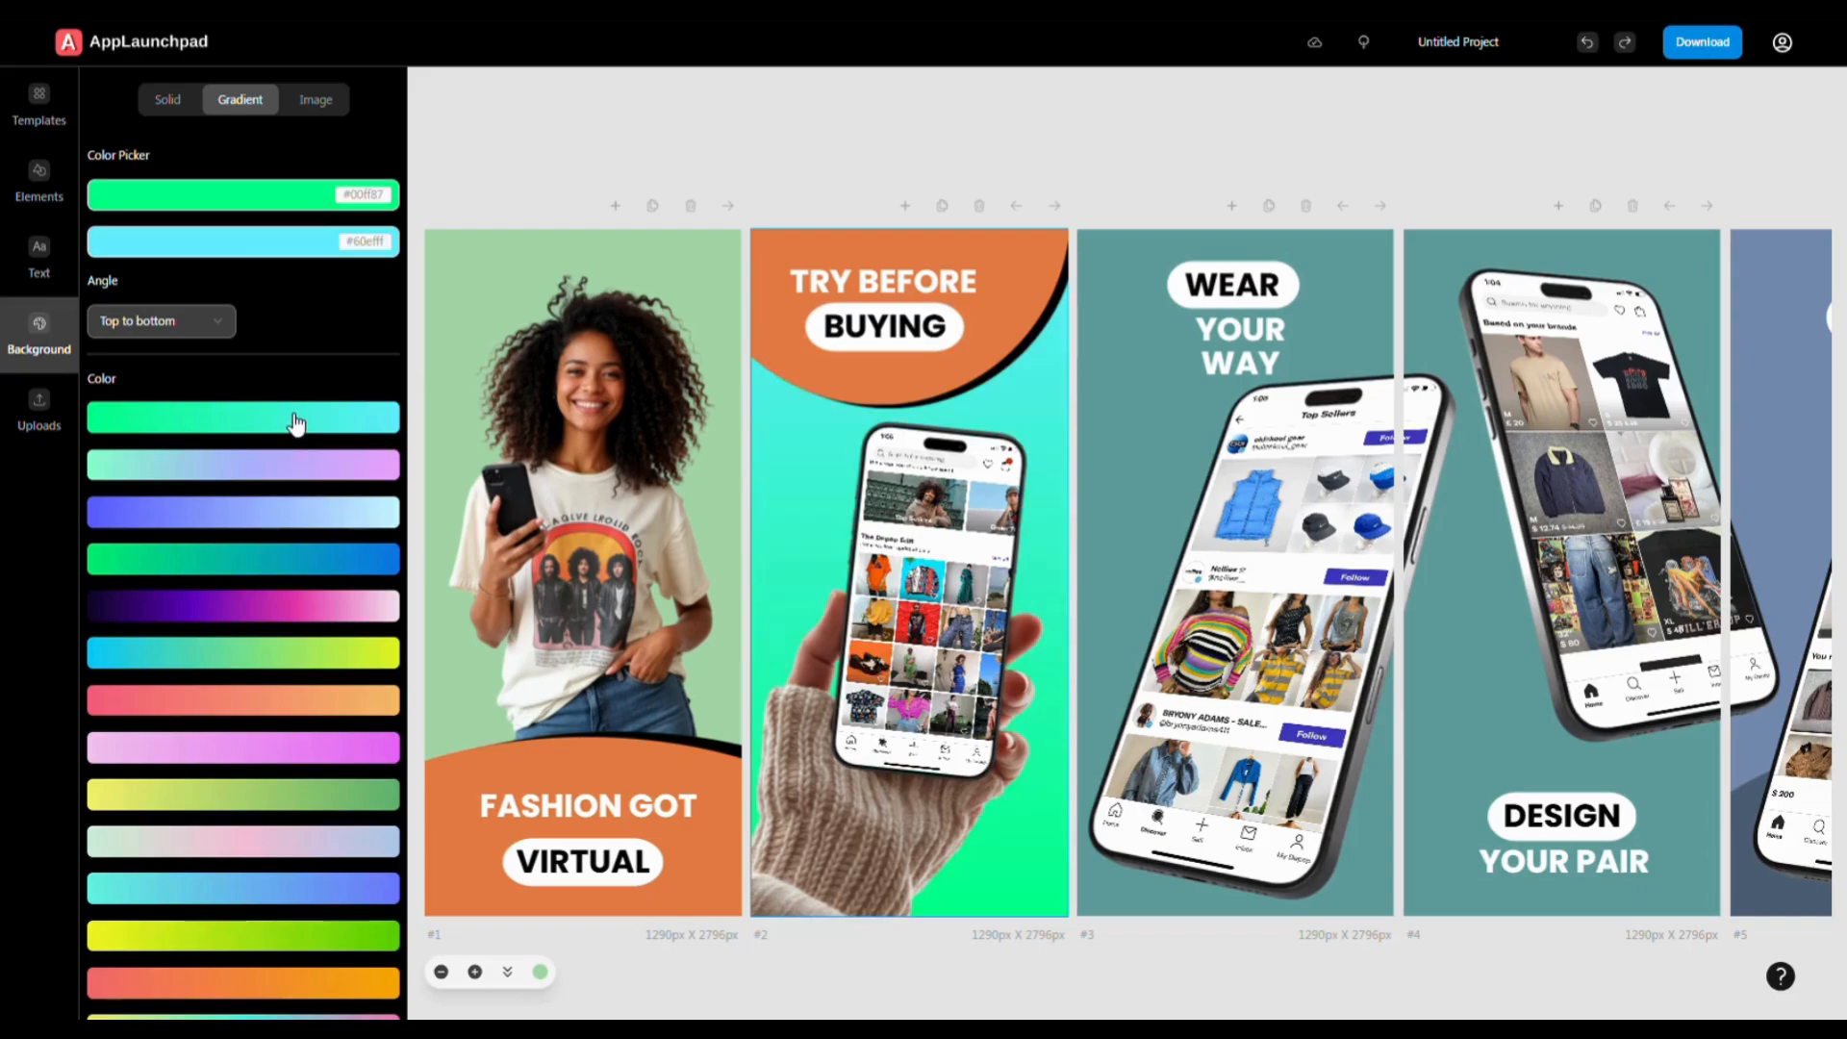
click(287, 706)
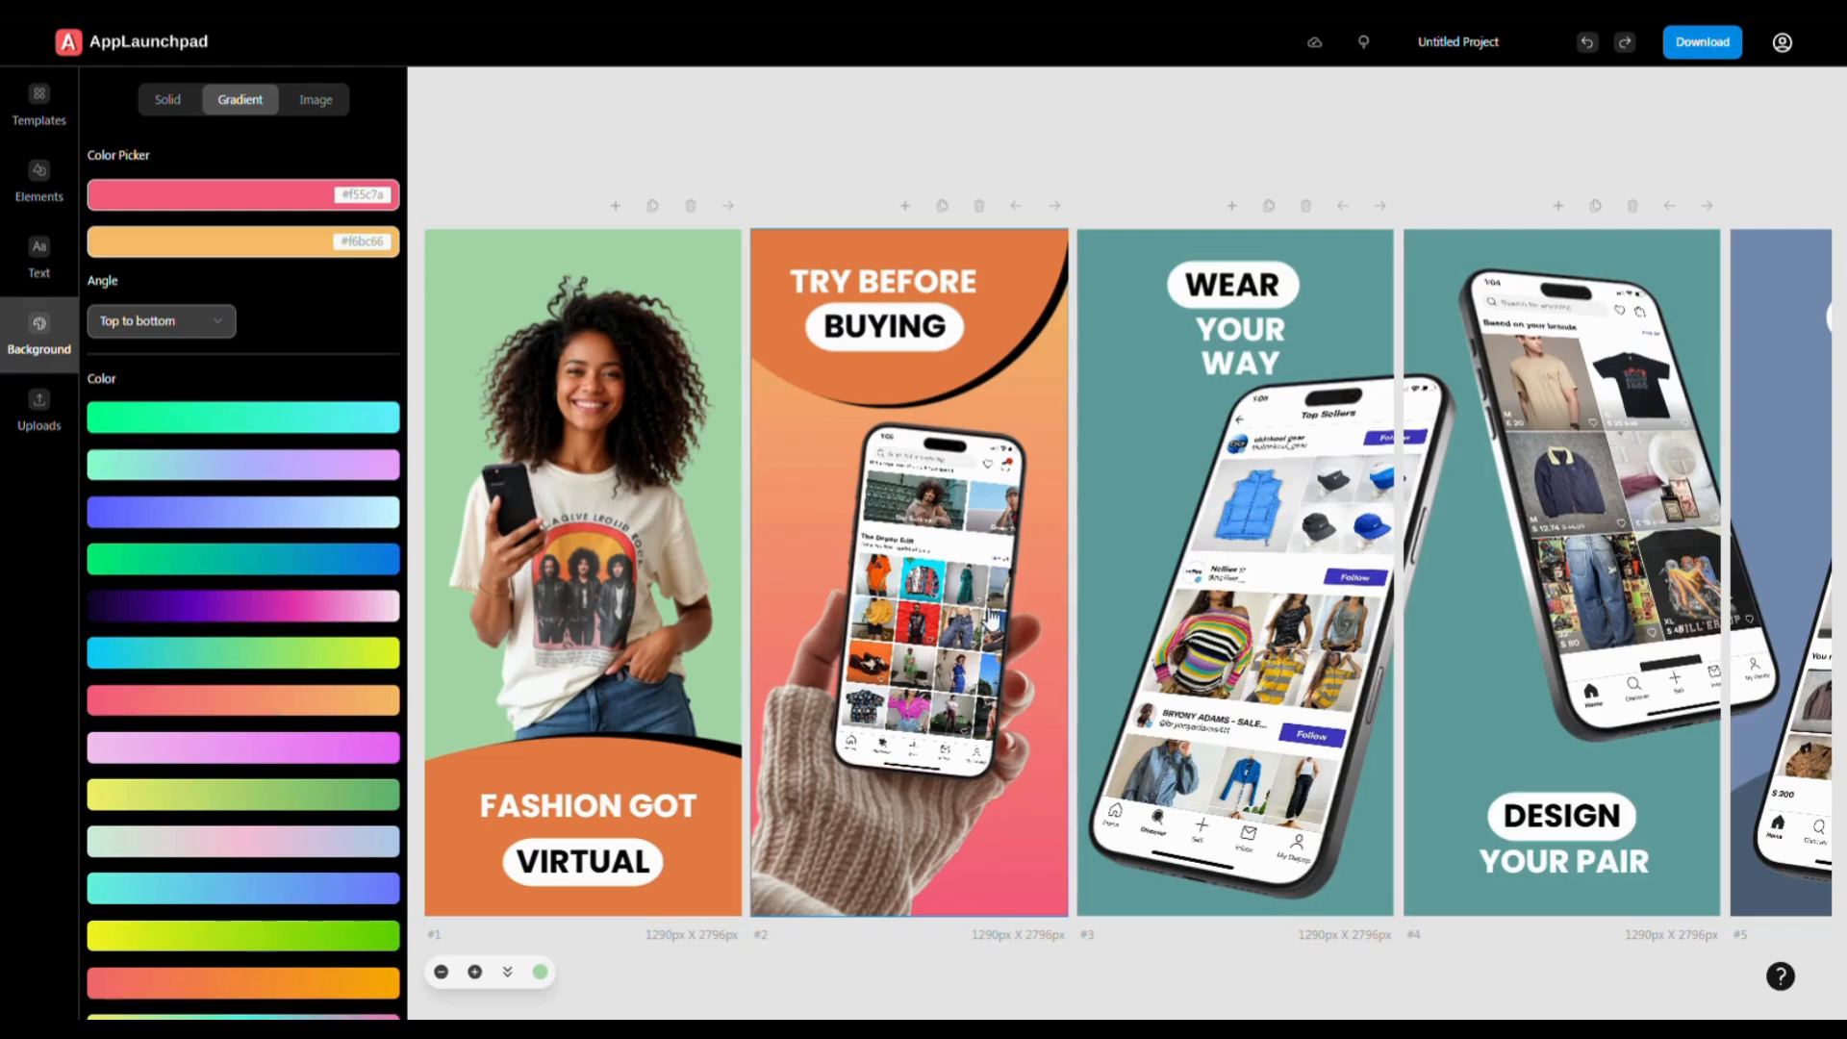
- Change screen 1's FASHION GOT headline font to Alata
click(571, 811)
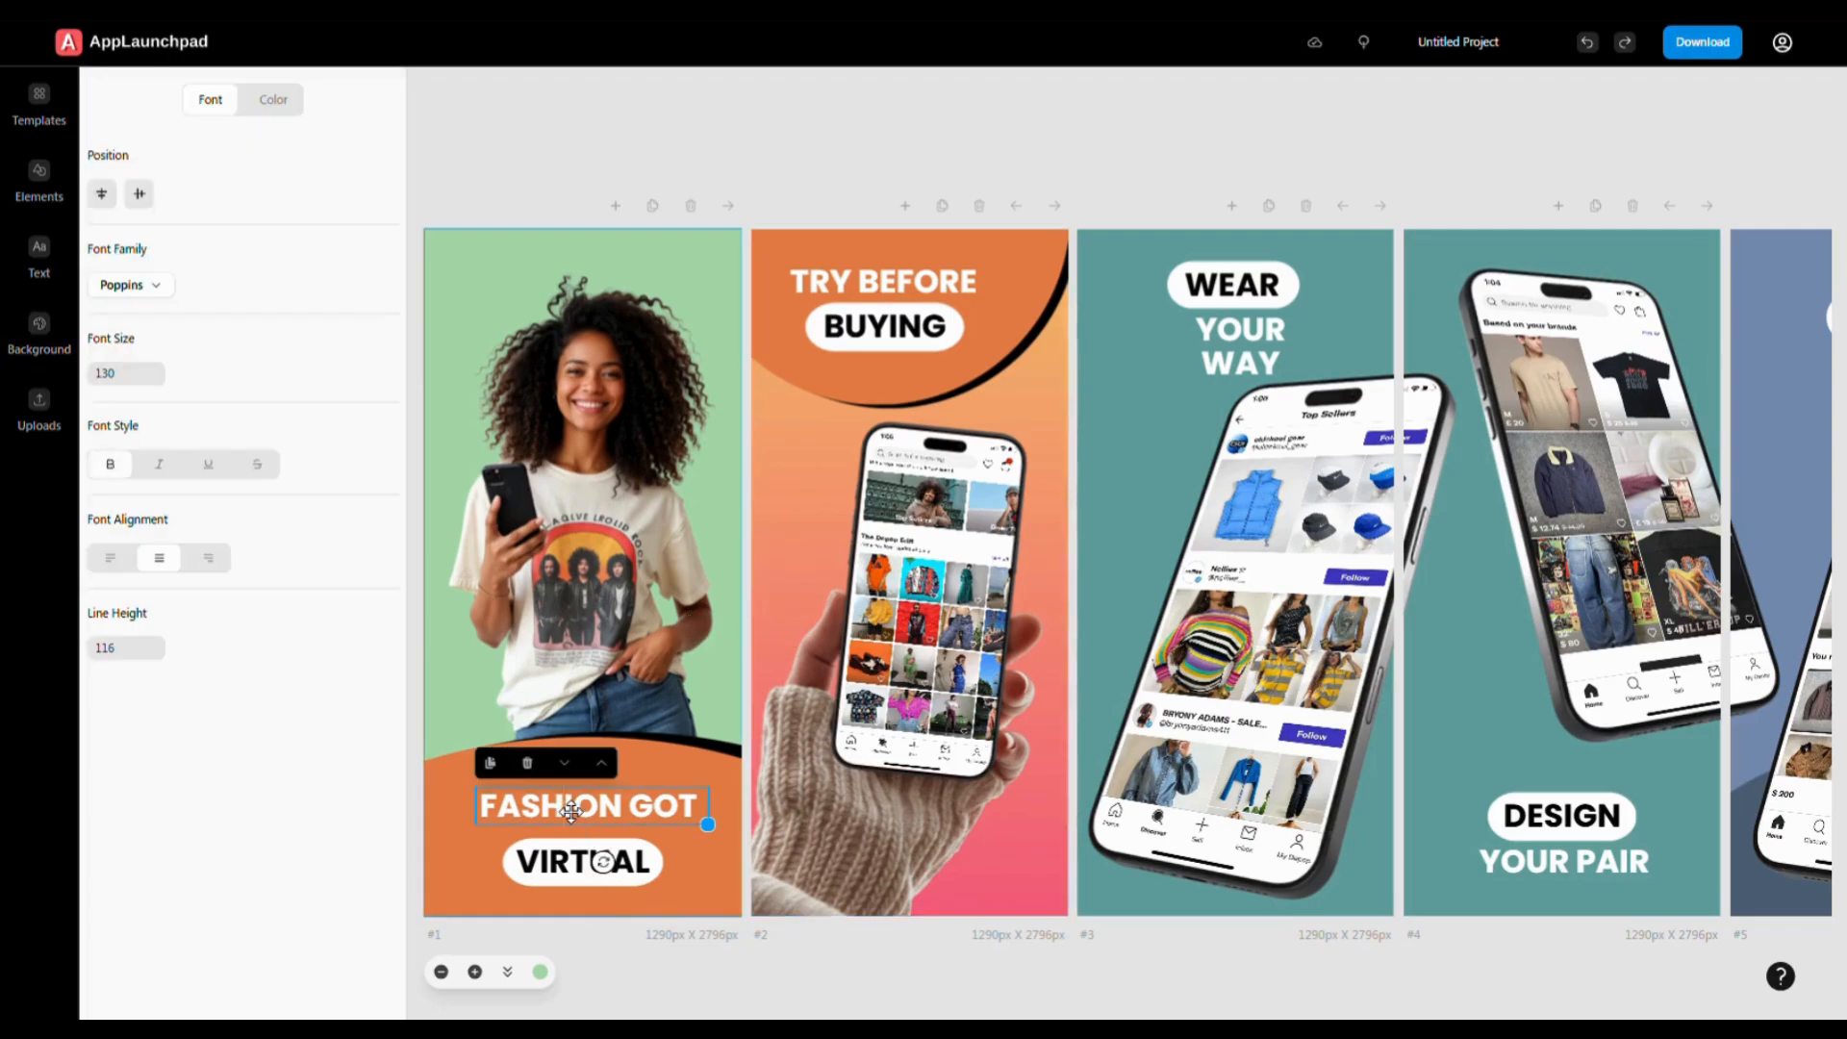
click(160, 291)
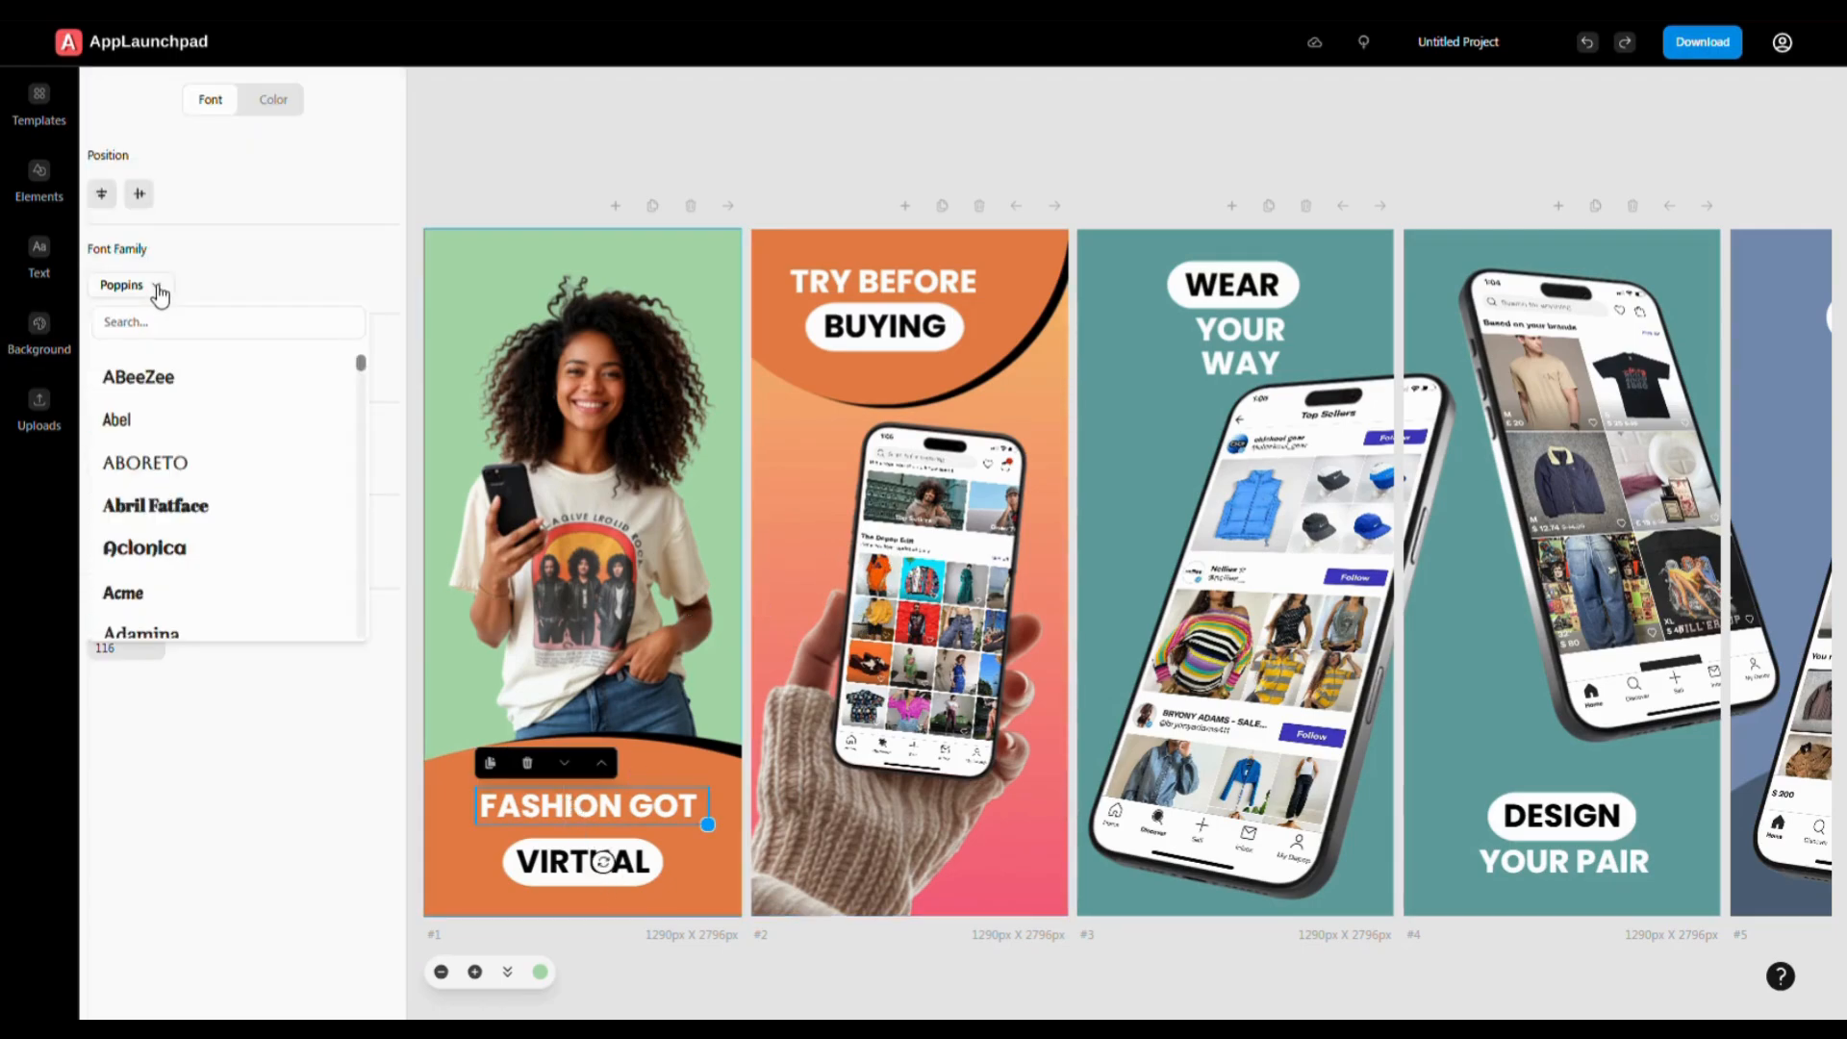
click(159, 463)
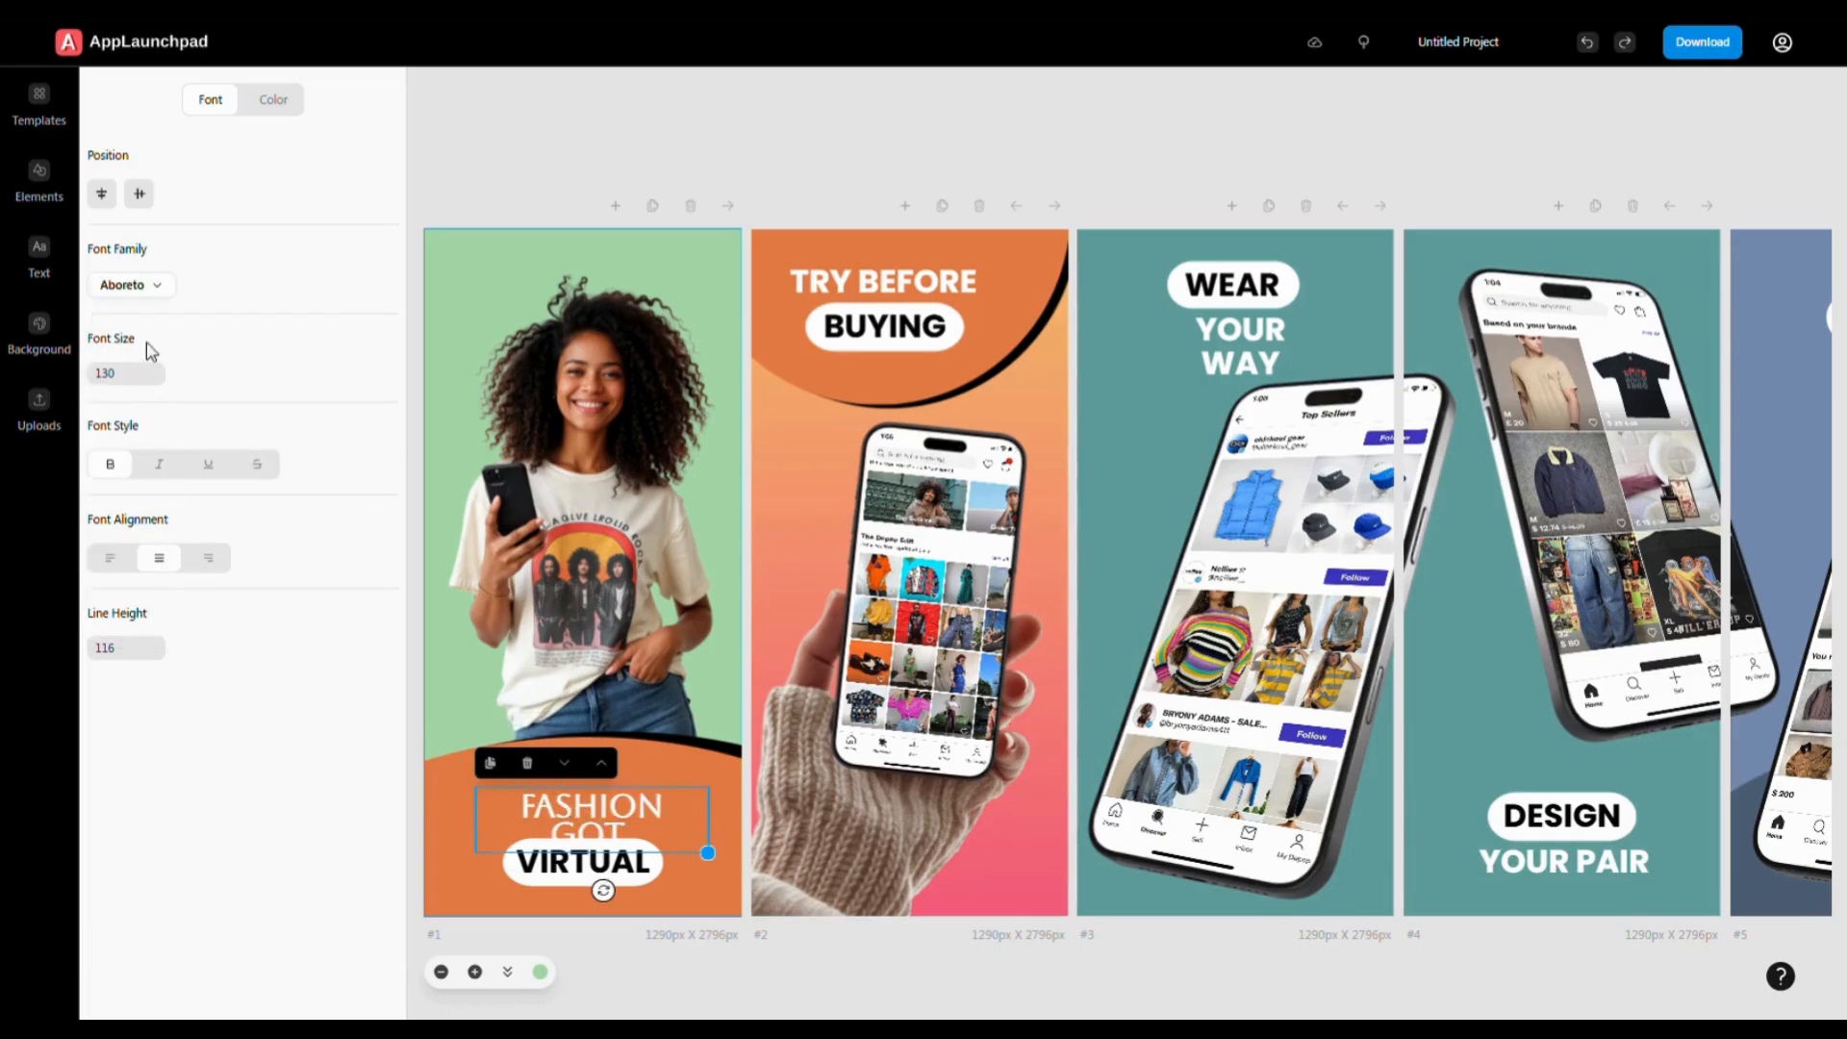
click(131, 285)
scroll(190, 558, down, 3)
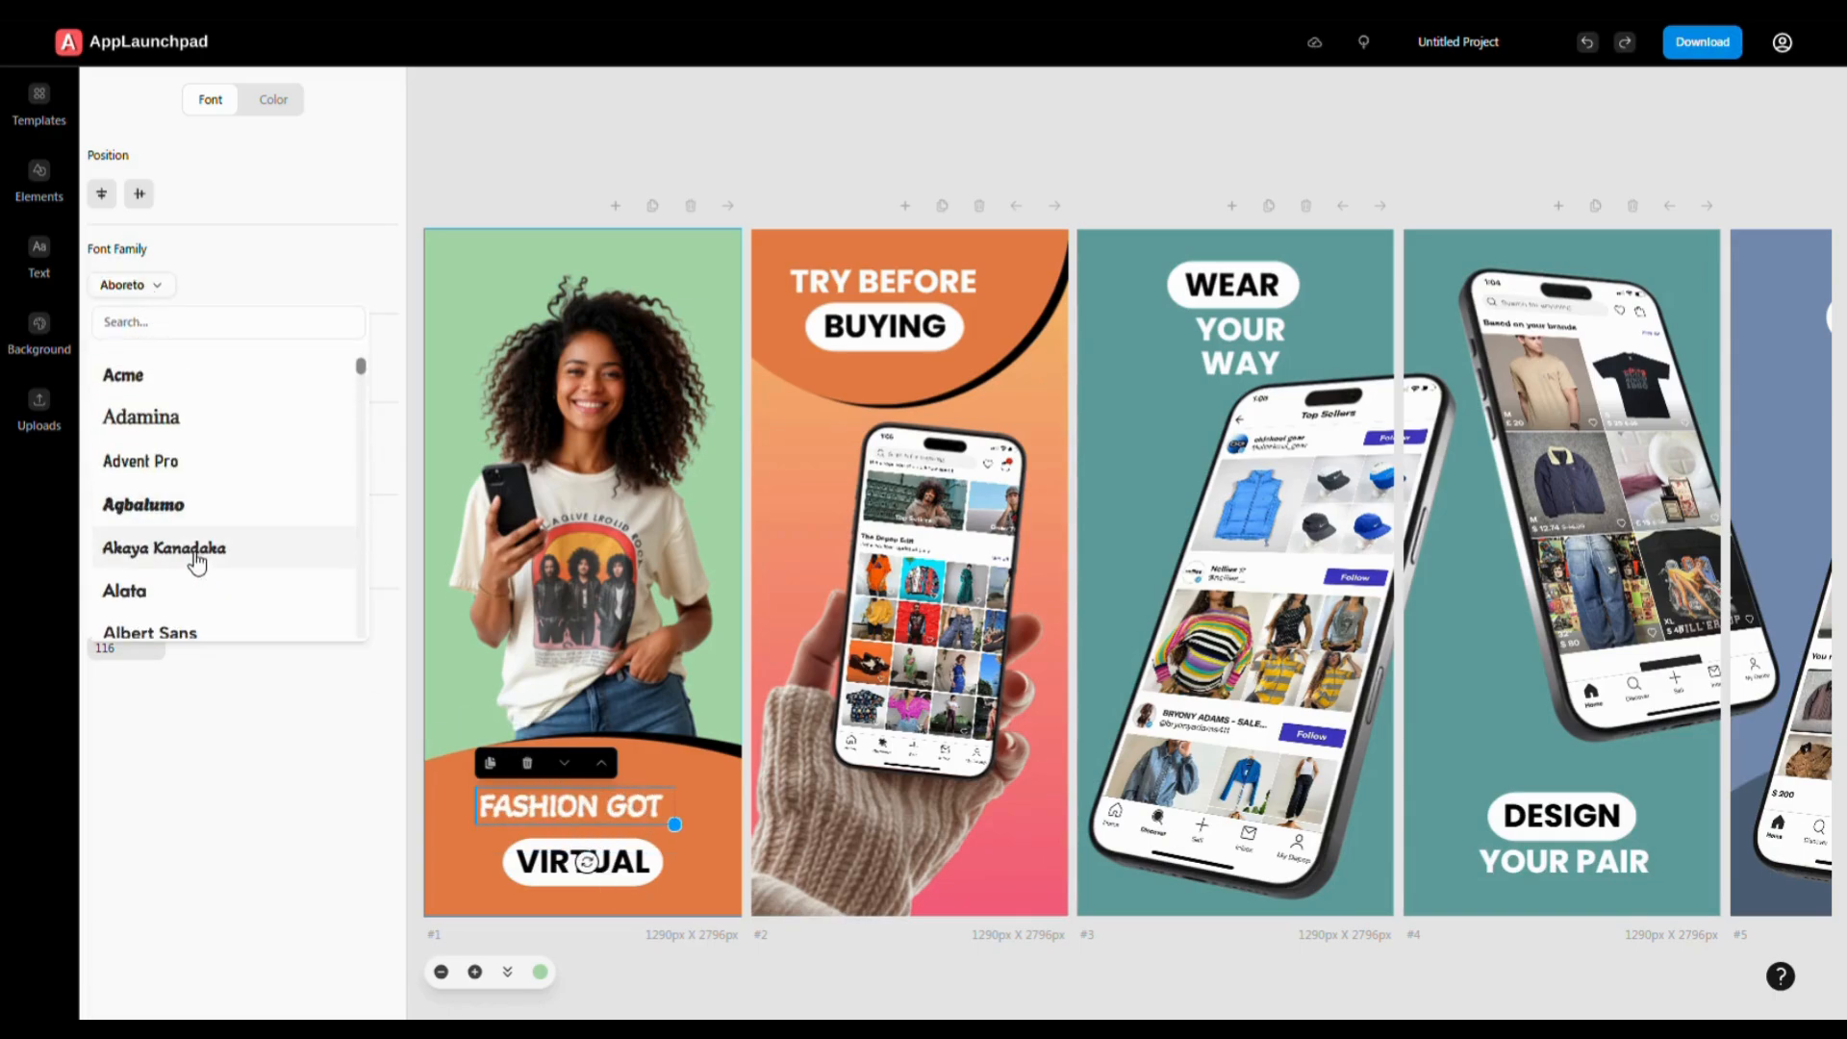
click(154, 597)
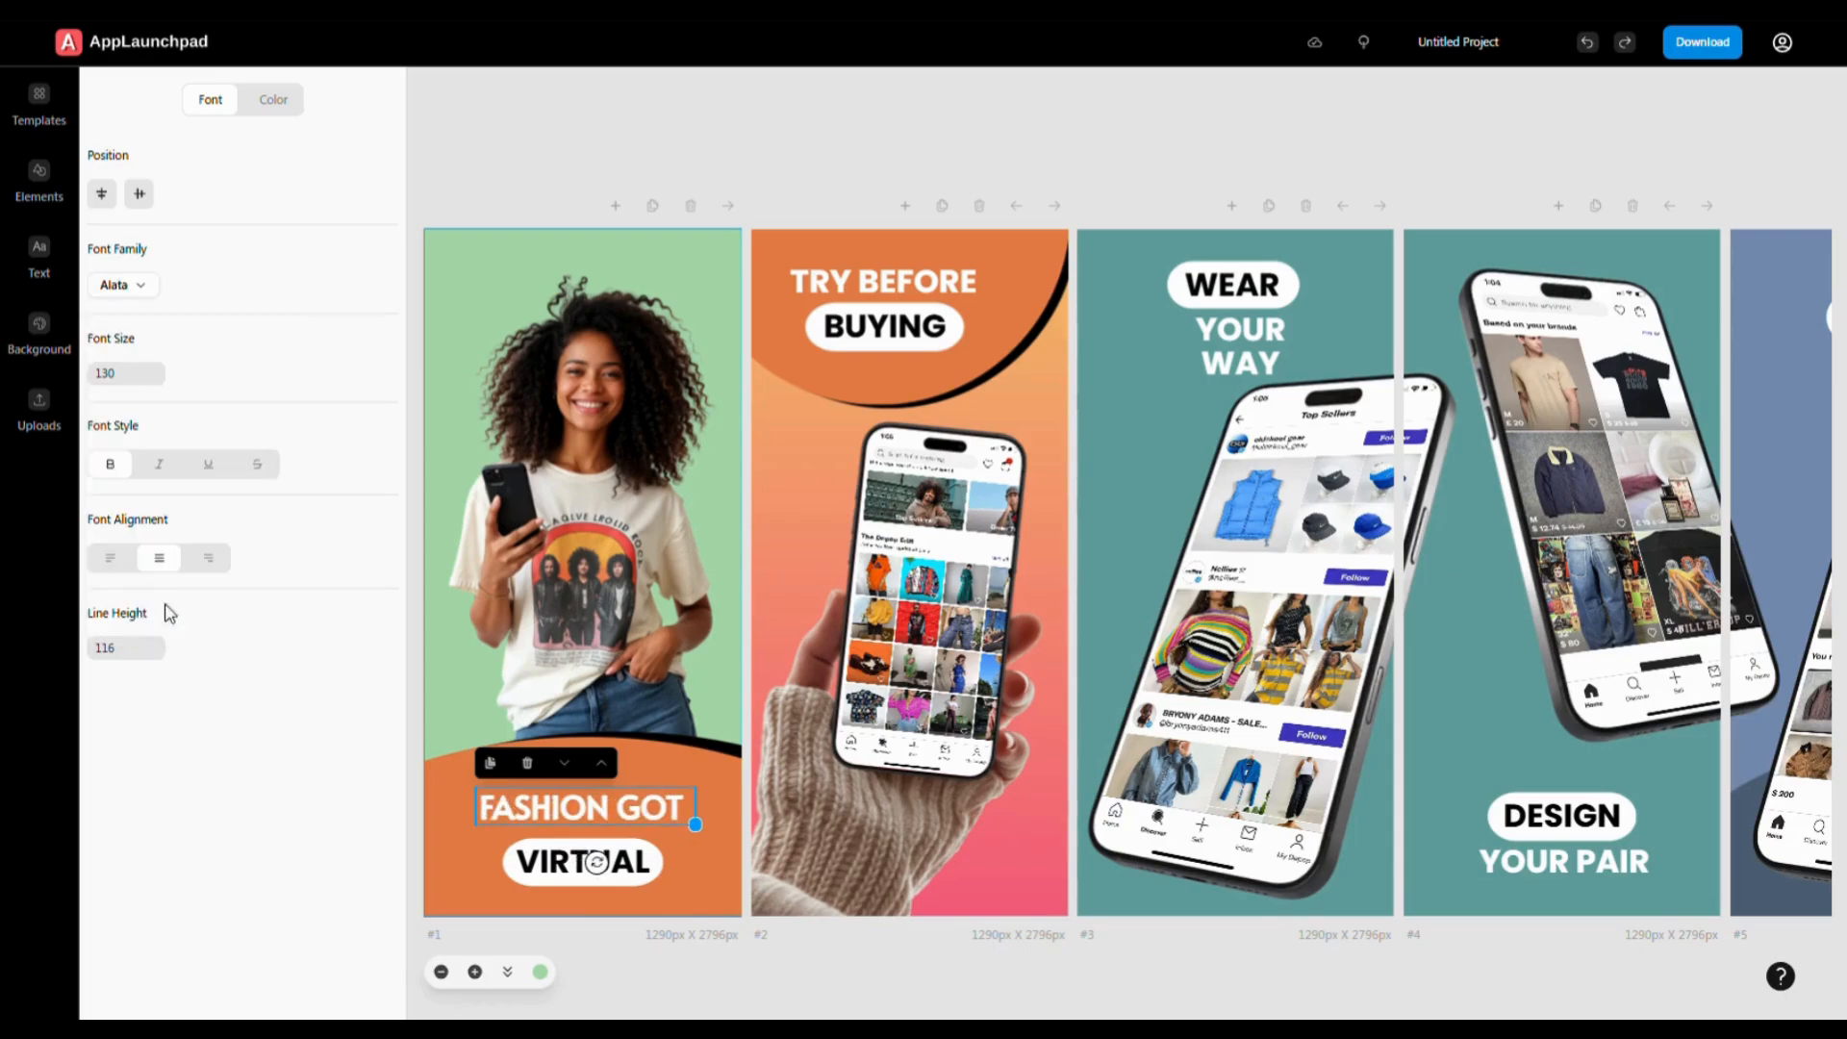
- Replace GOT with SHOW and widen the text box so FASHION SHOW fits one line
double_click(652, 818)
double_click(655, 816)
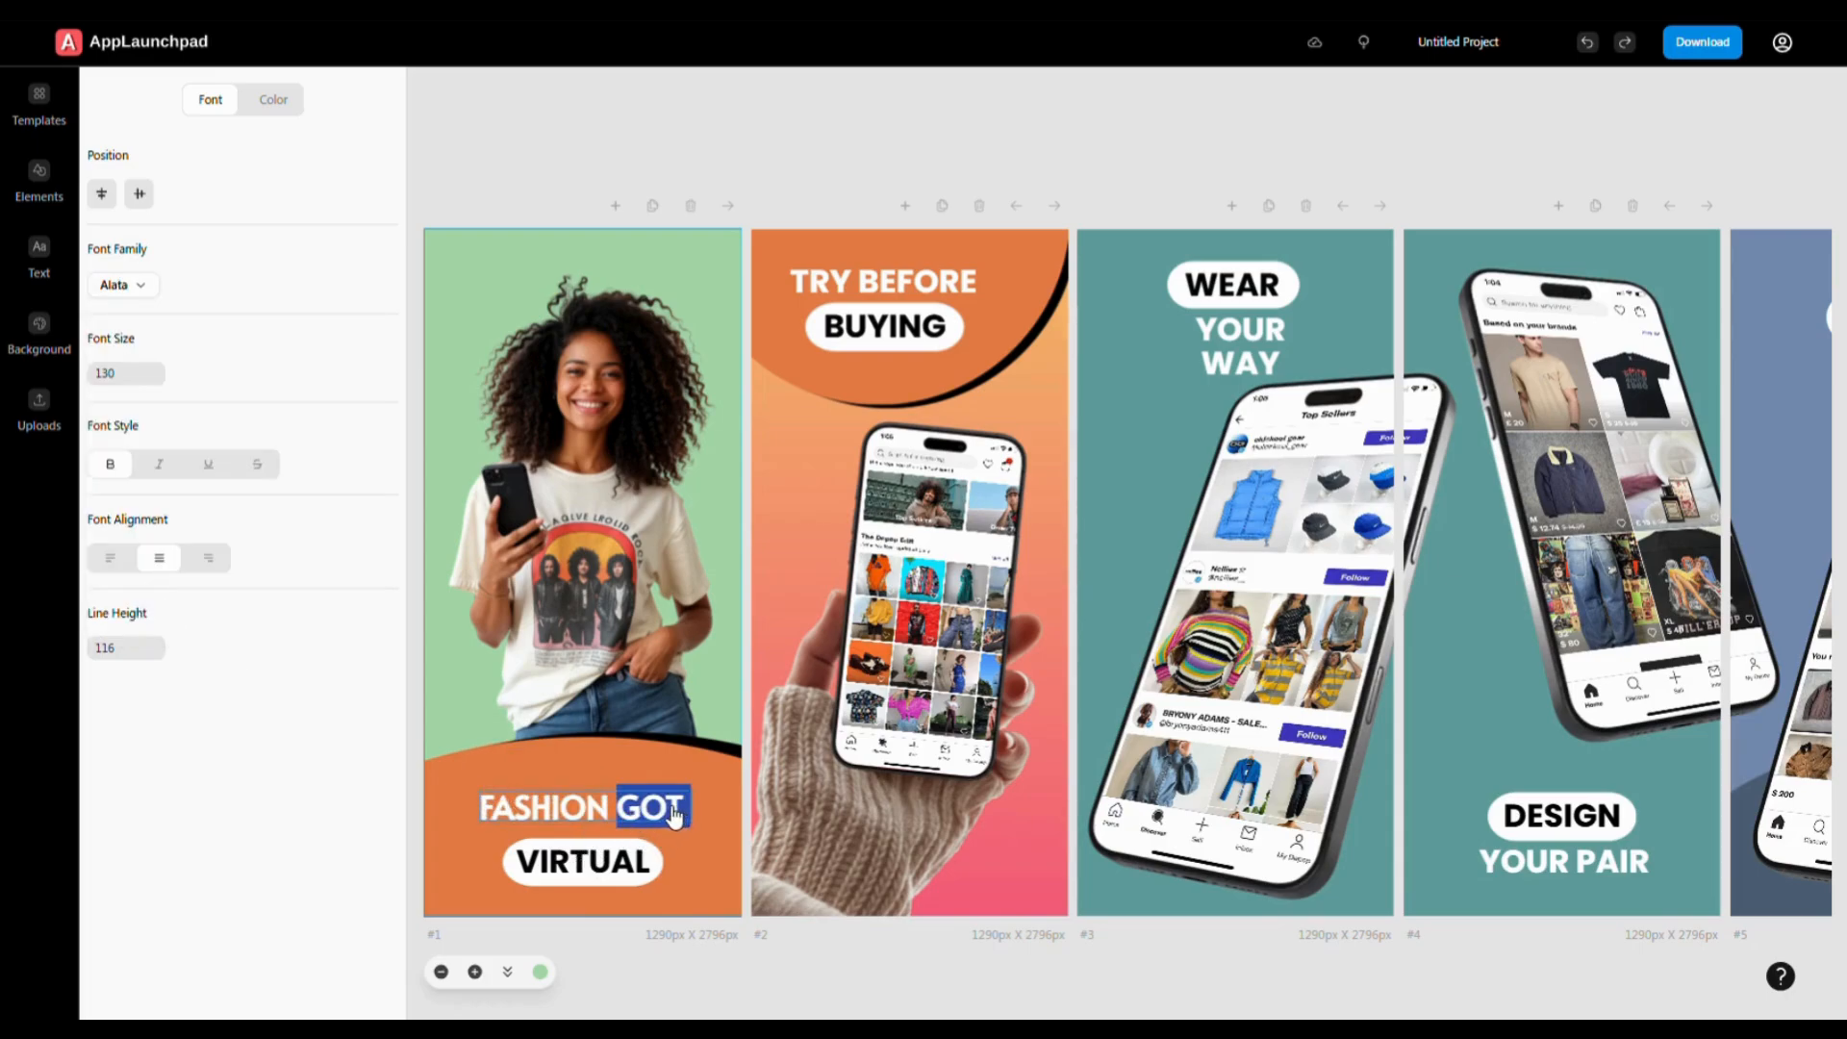
text(Show)
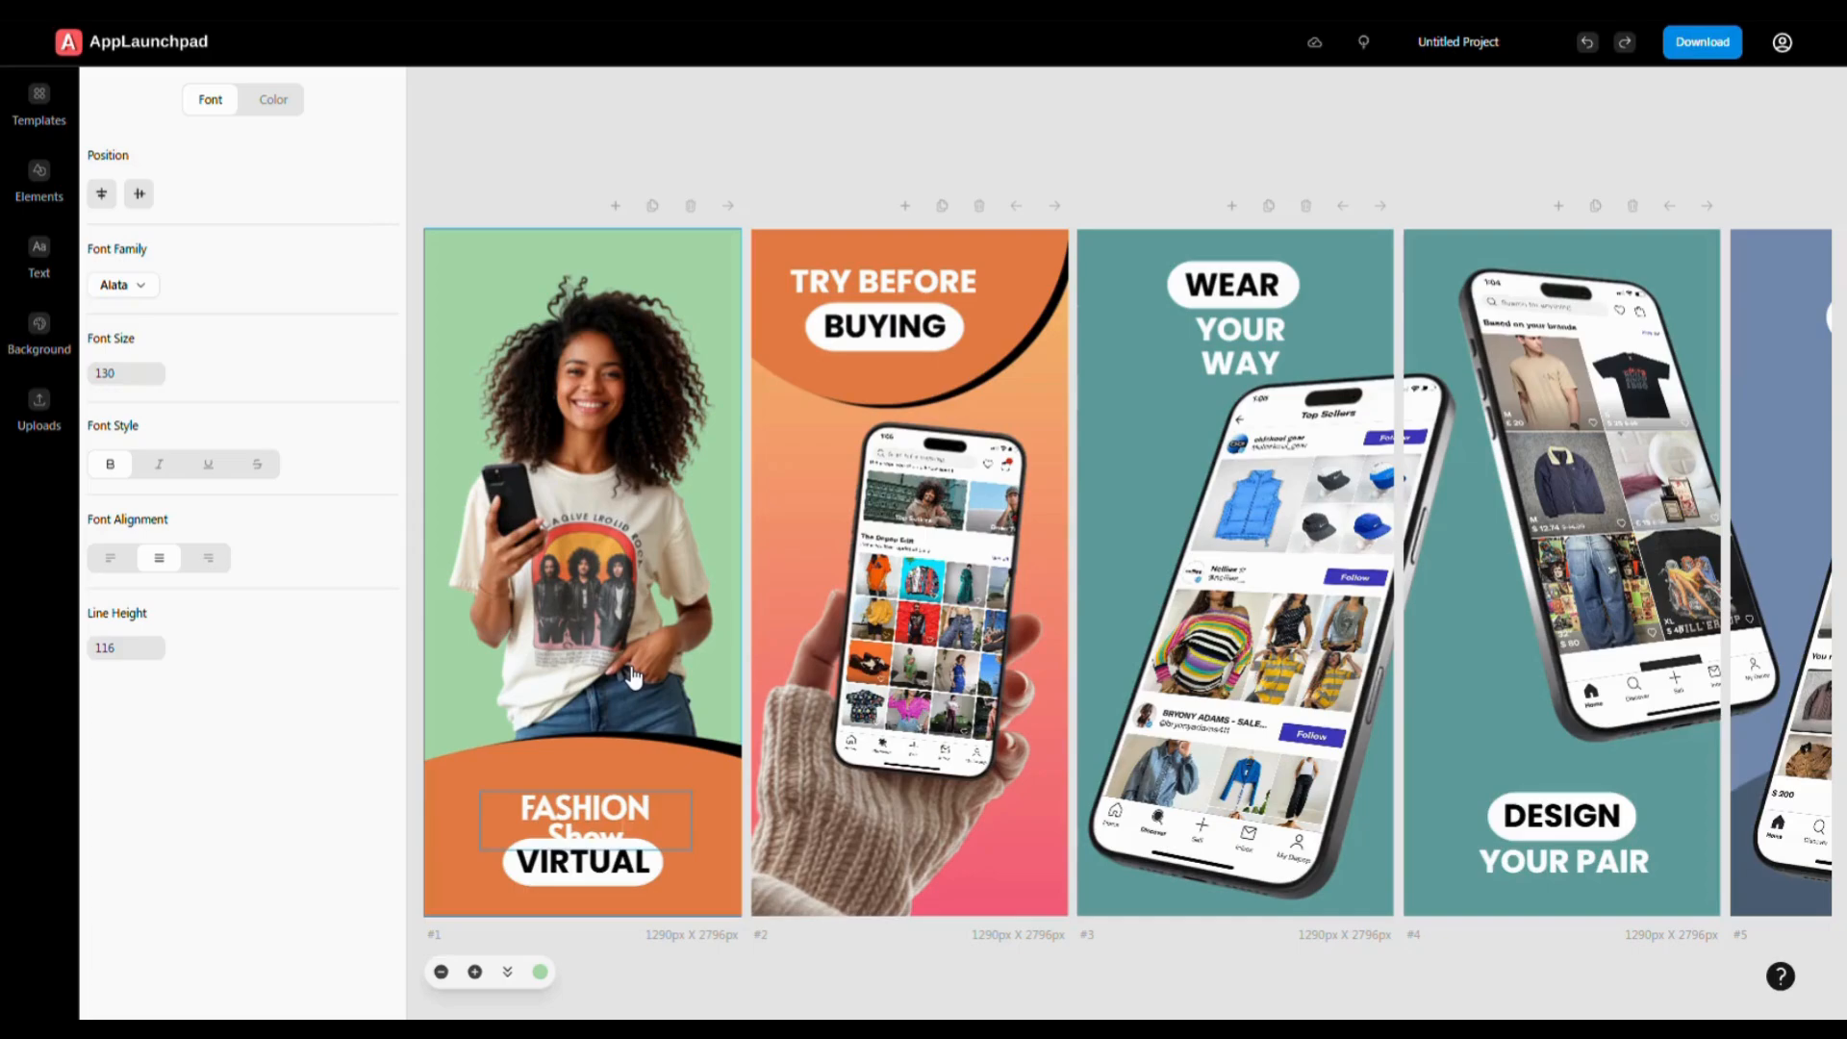
key(BackSpace)
key(BackSpace)
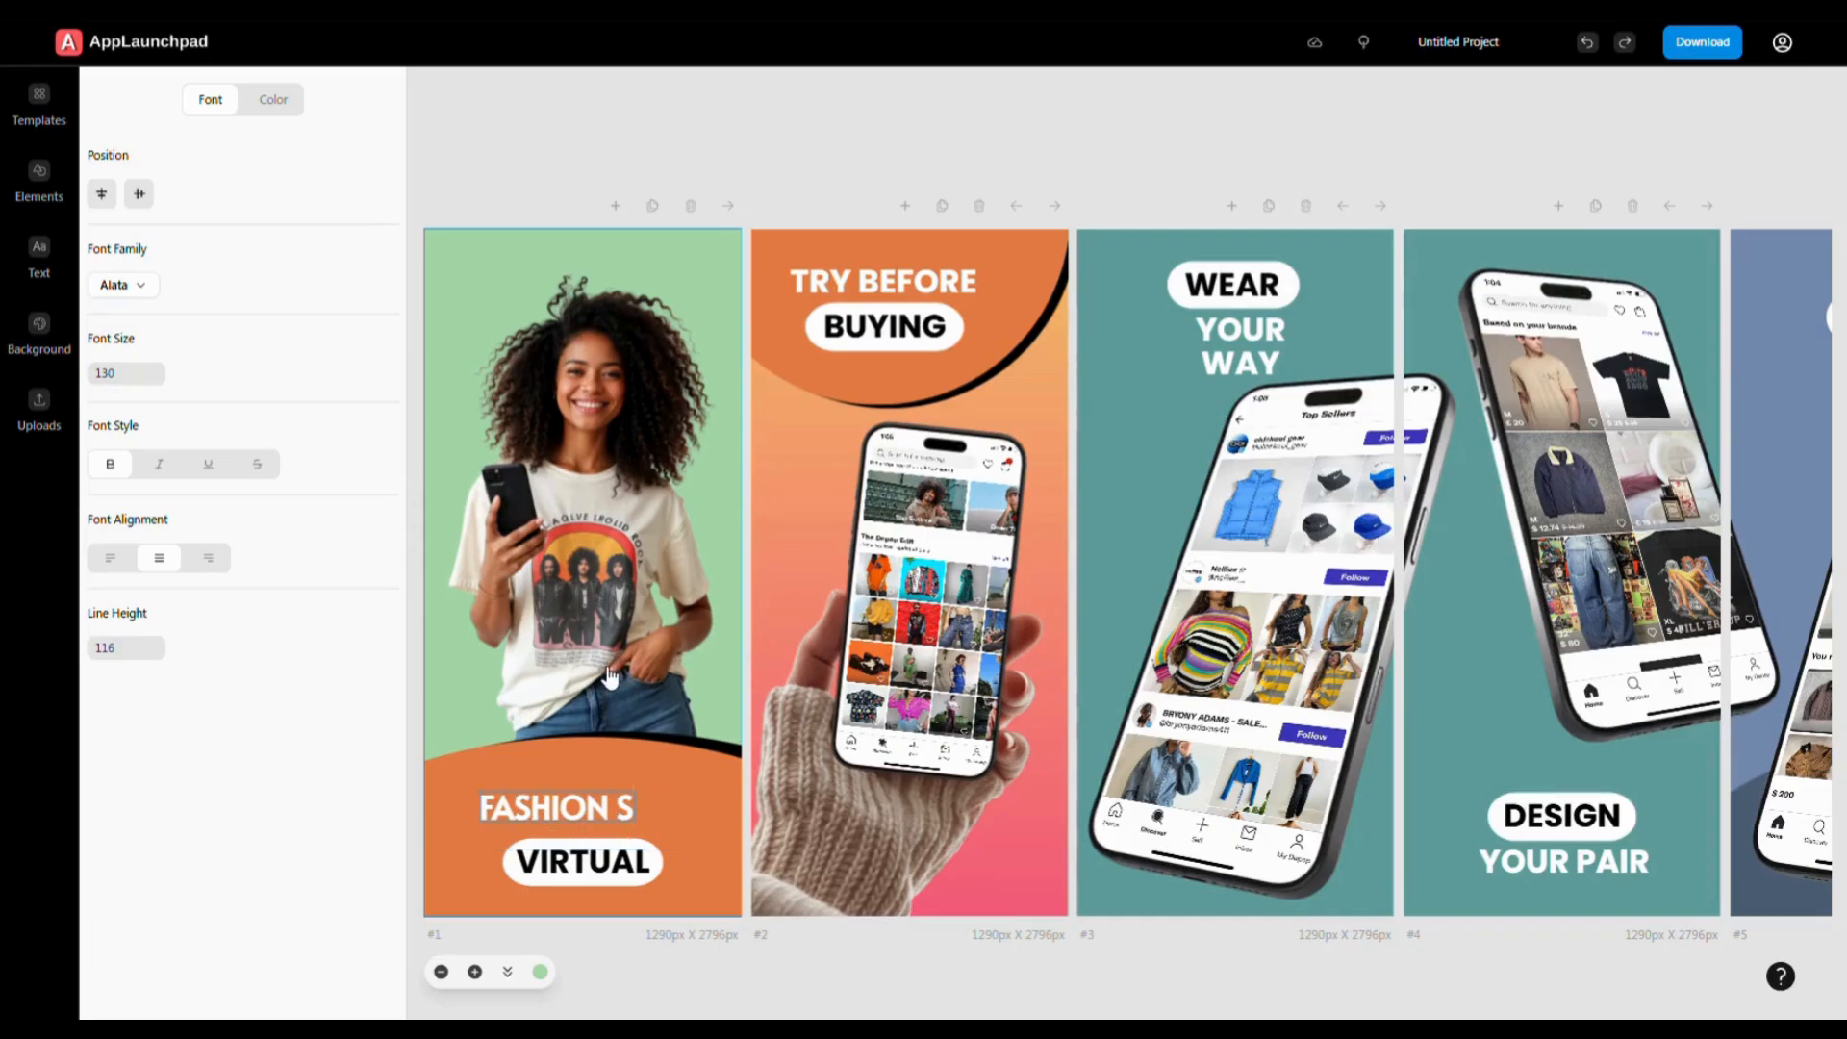
text(ow)
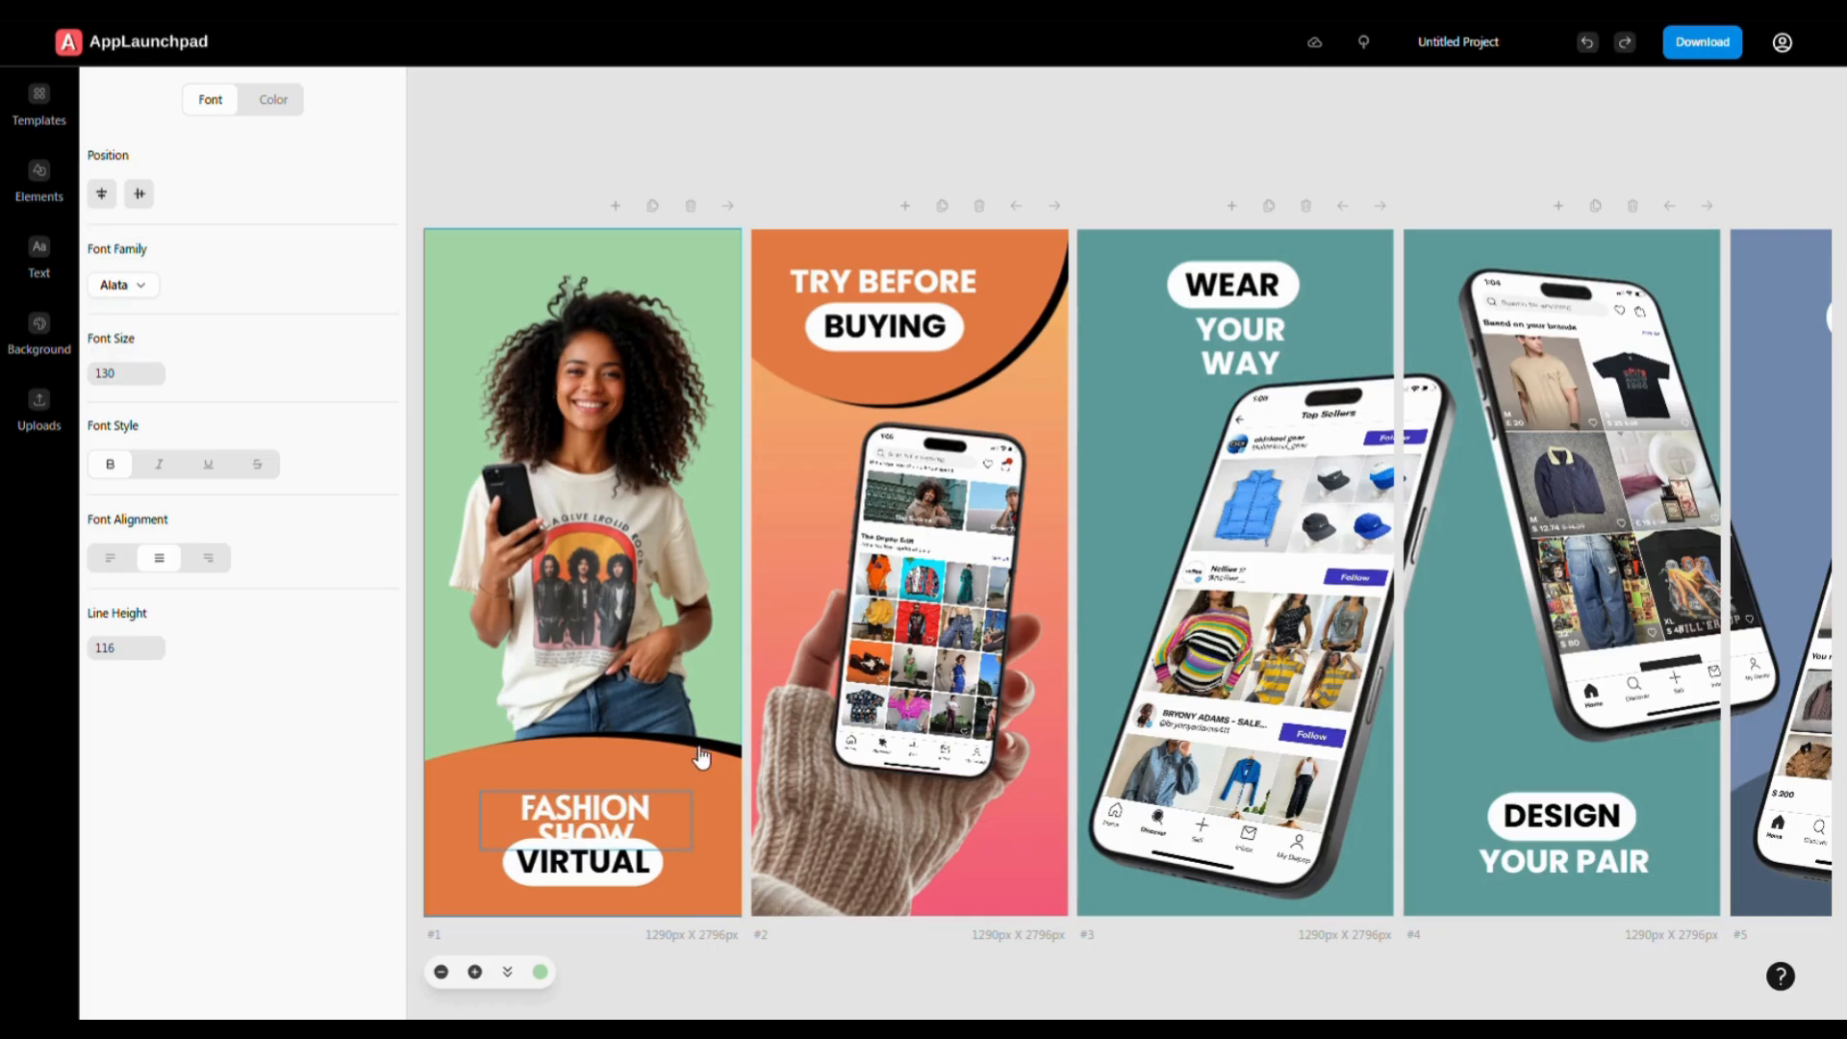
click(691, 836)
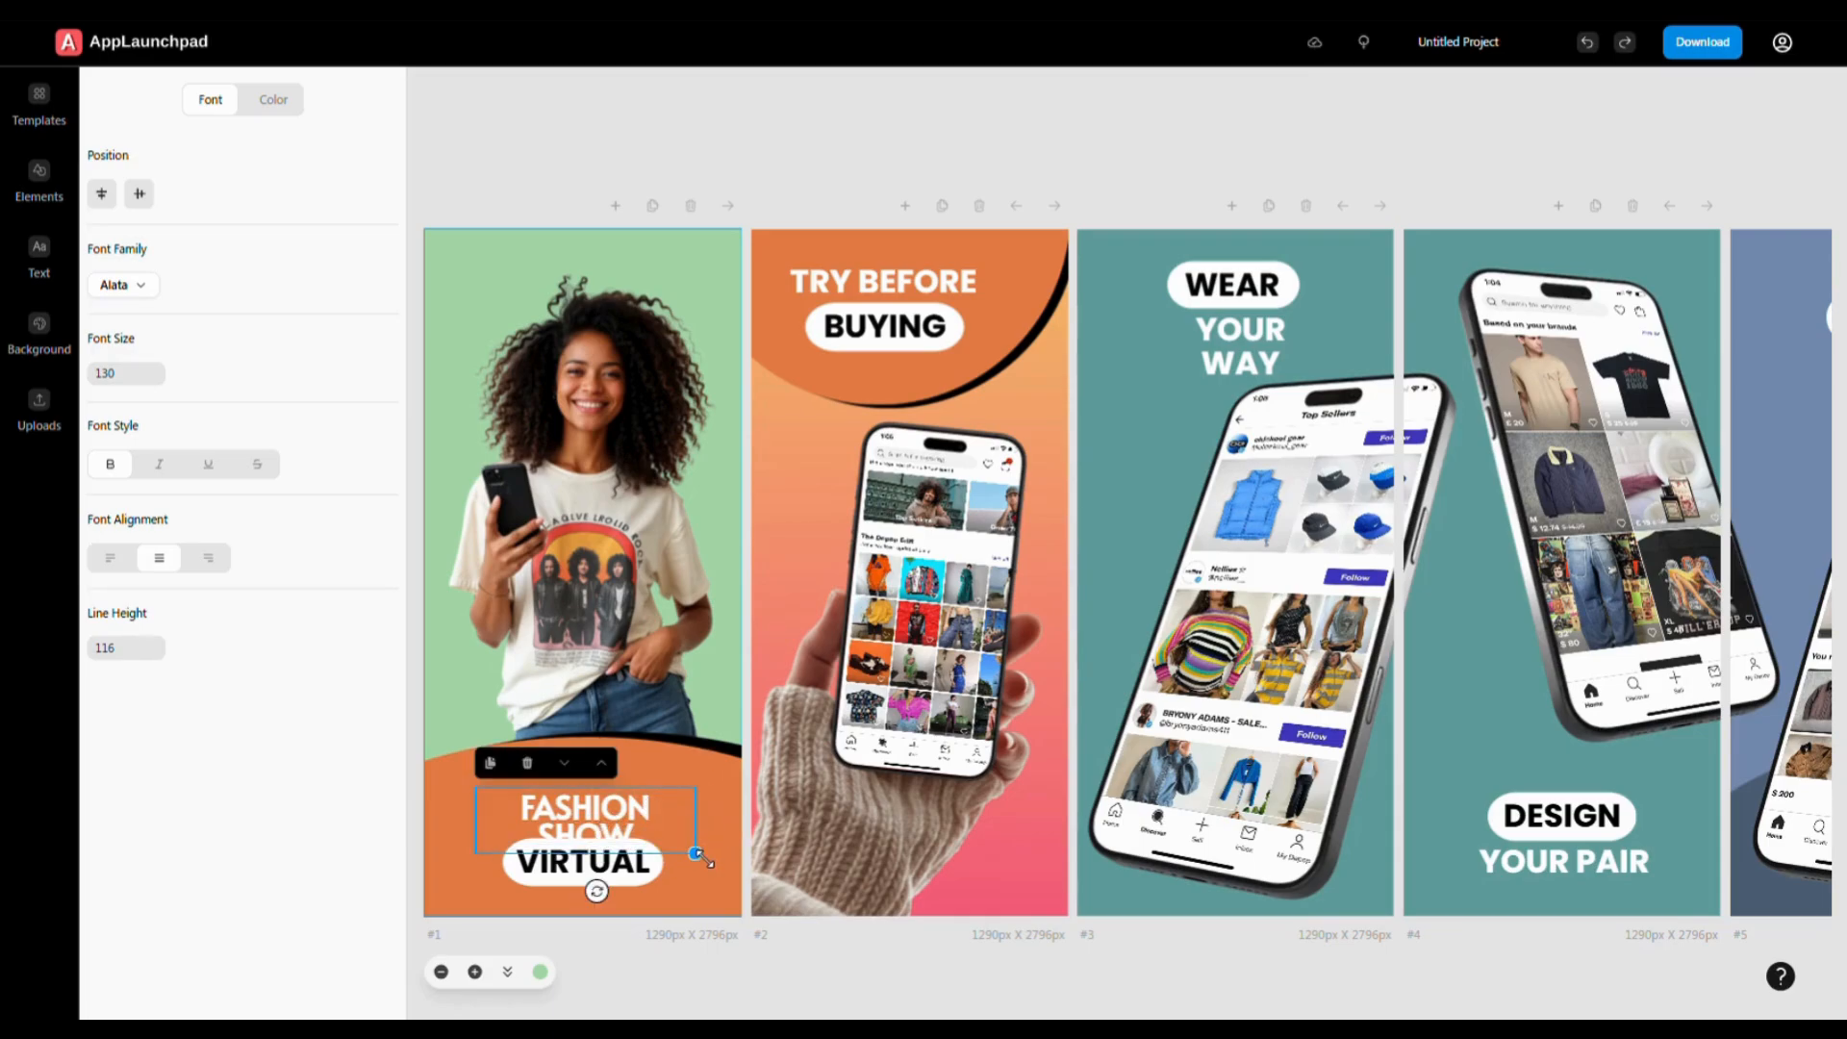
drag(695, 853, 733, 864)
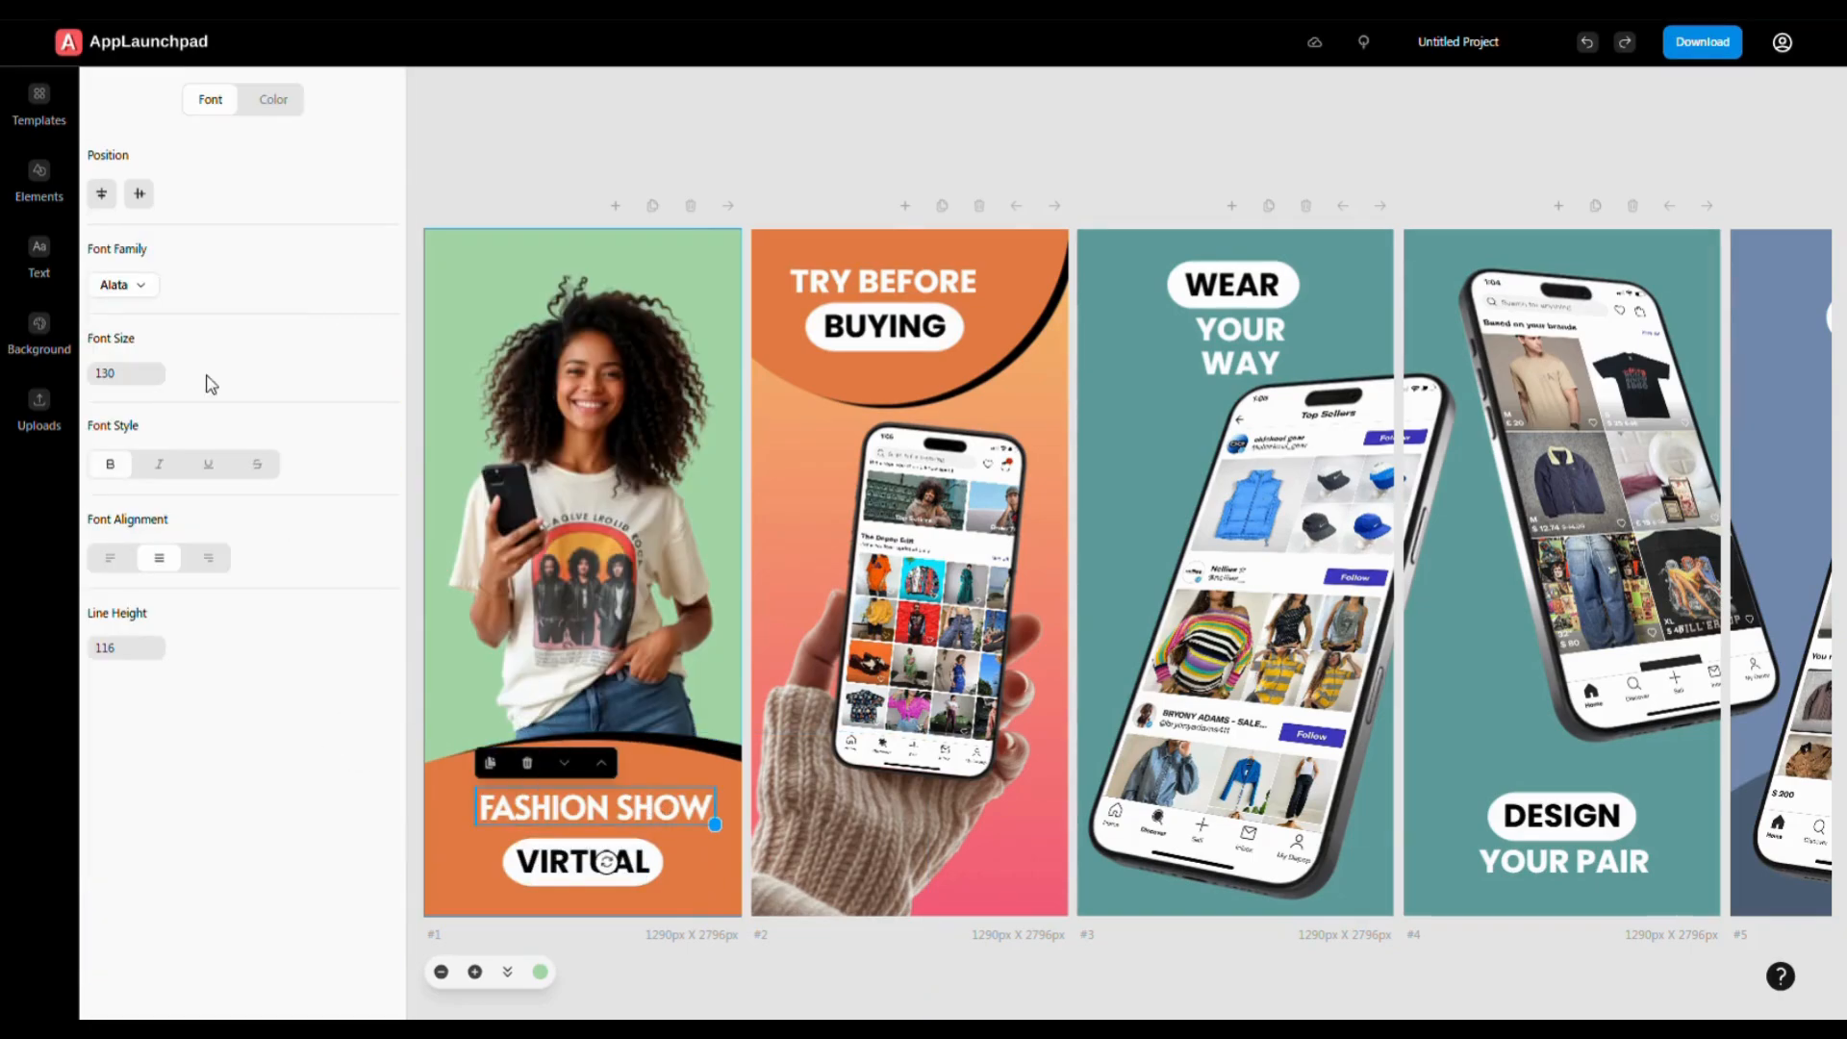
- Colour the headline near-white #FFFAFA after trying dark red and maroon
click(275, 101)
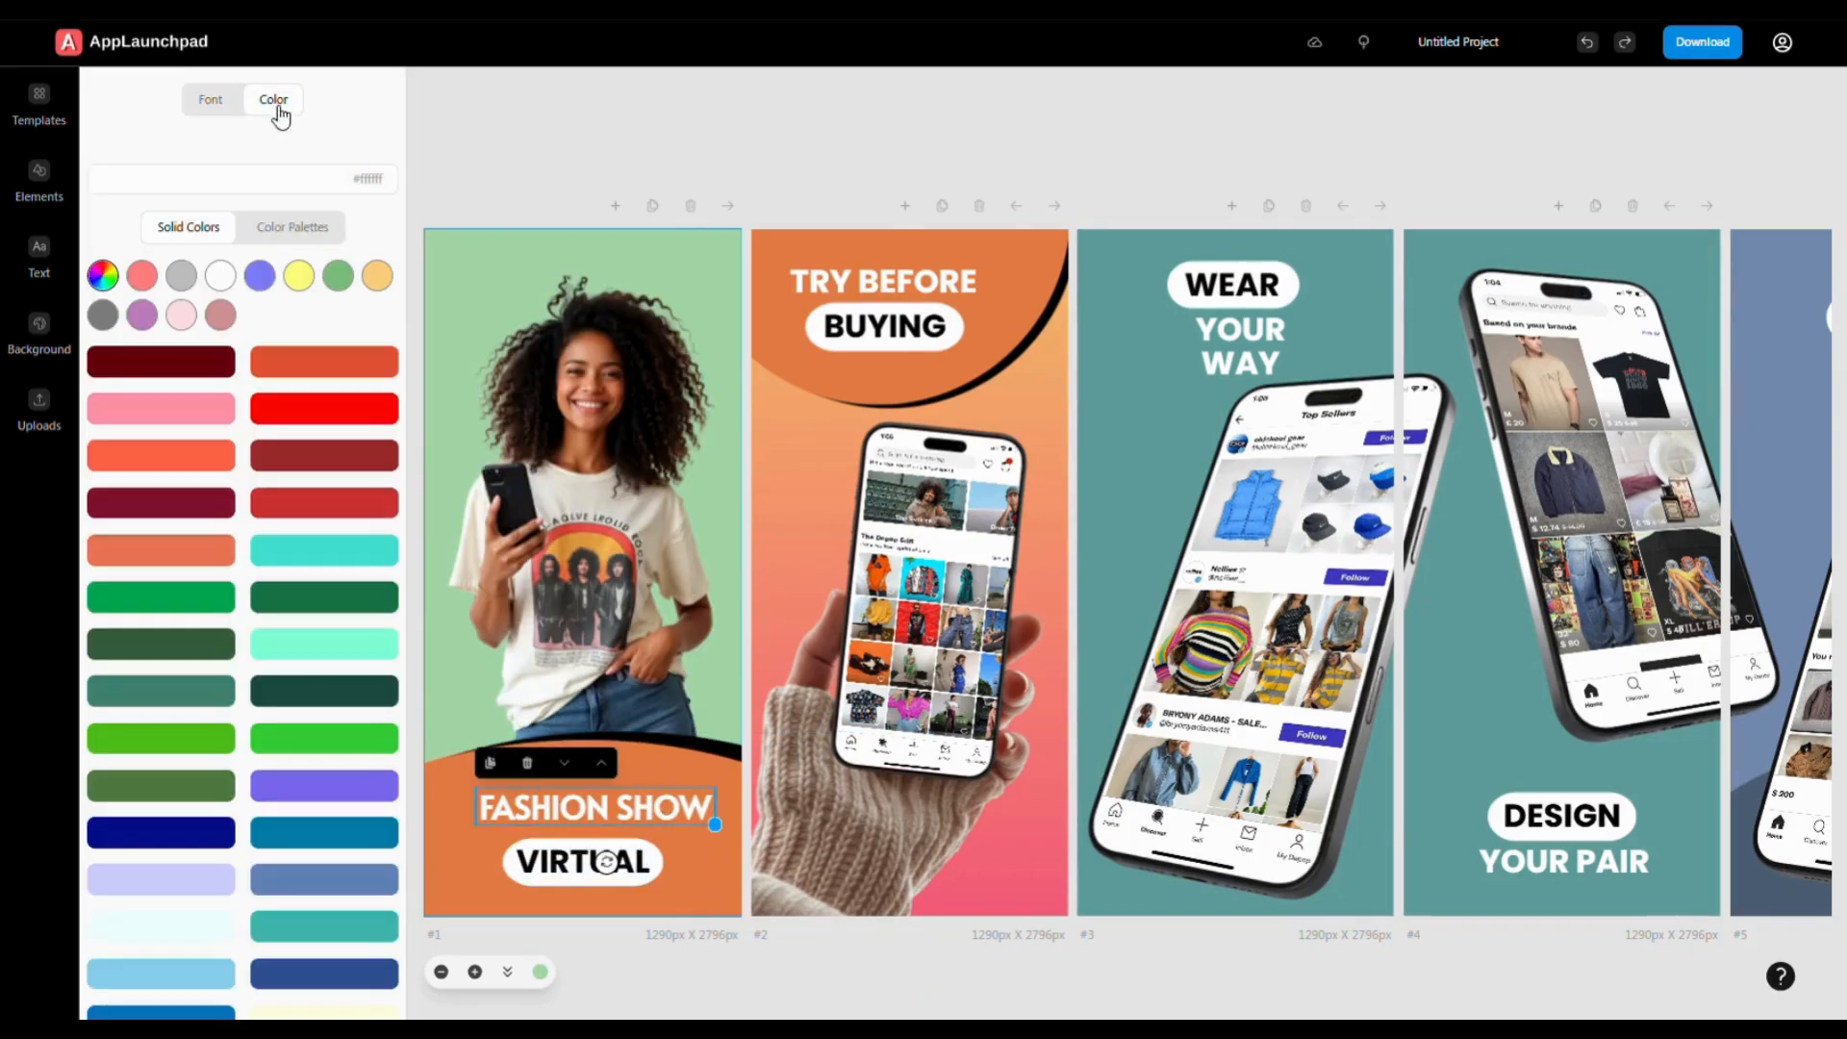
click(327, 458)
click(150, 366)
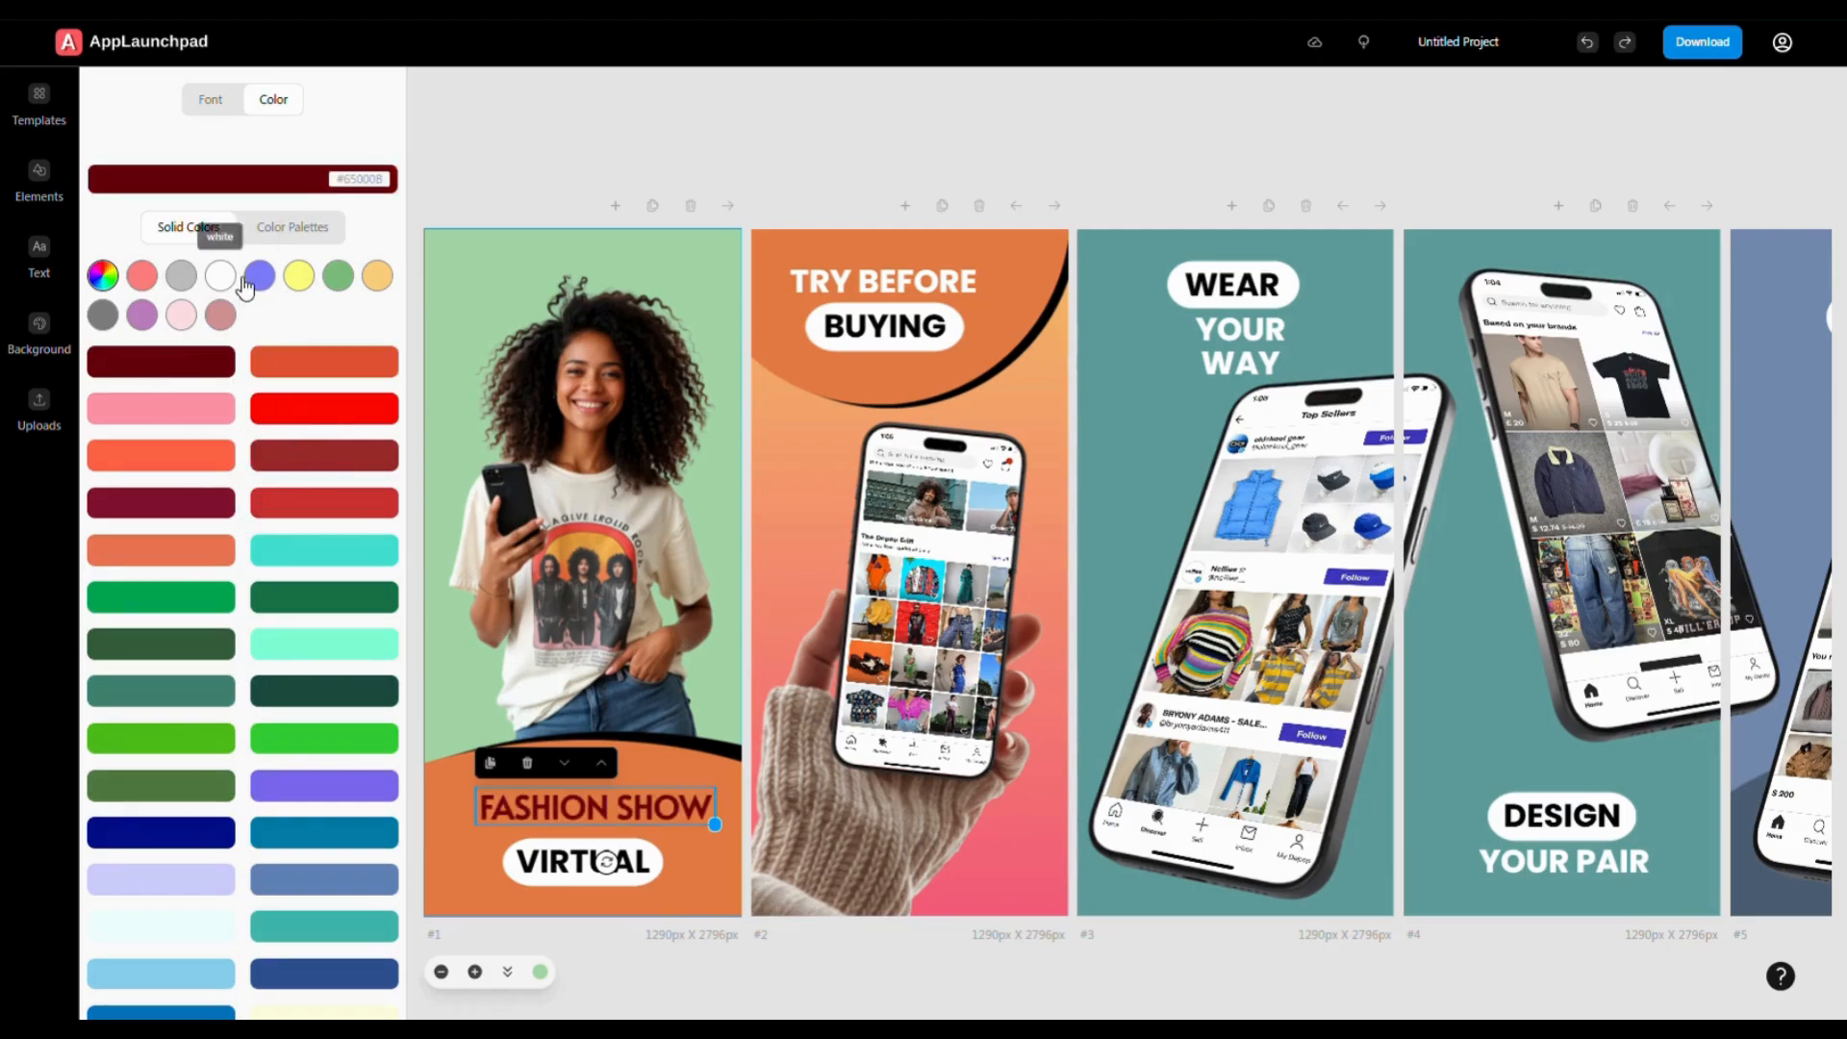
click(222, 278)
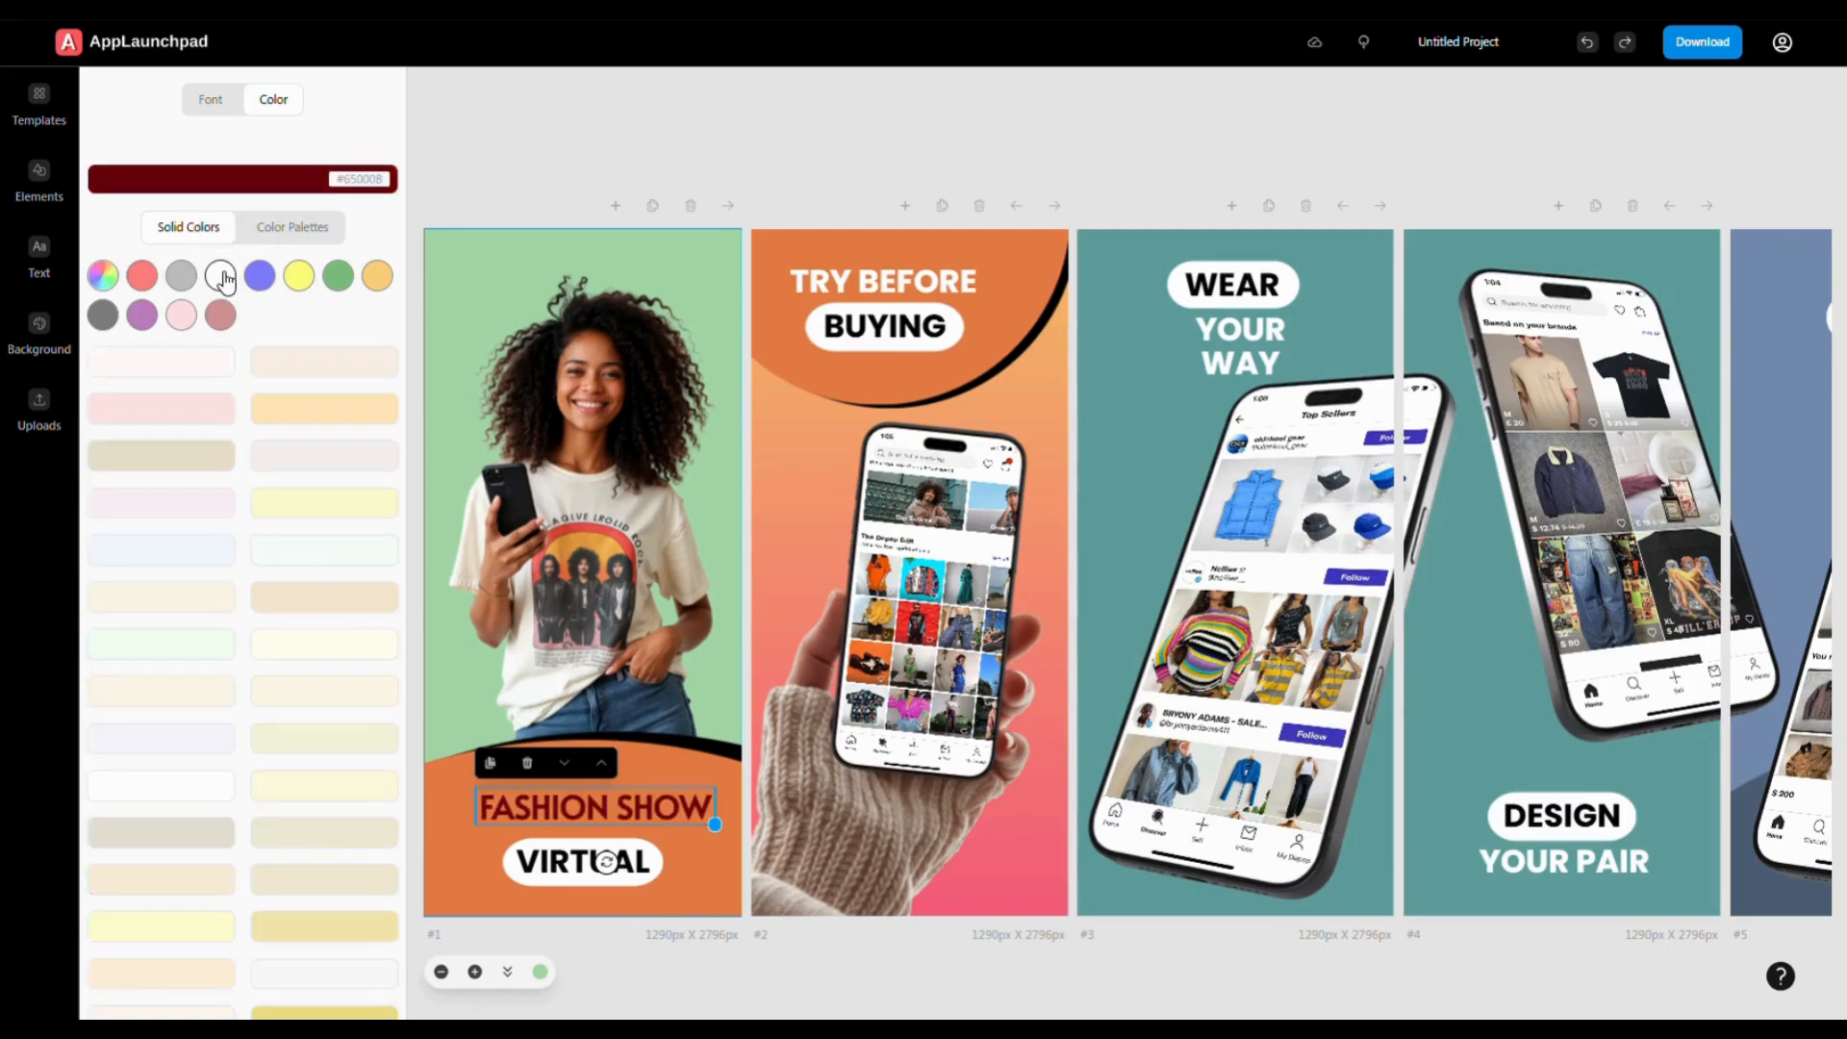
click(152, 365)
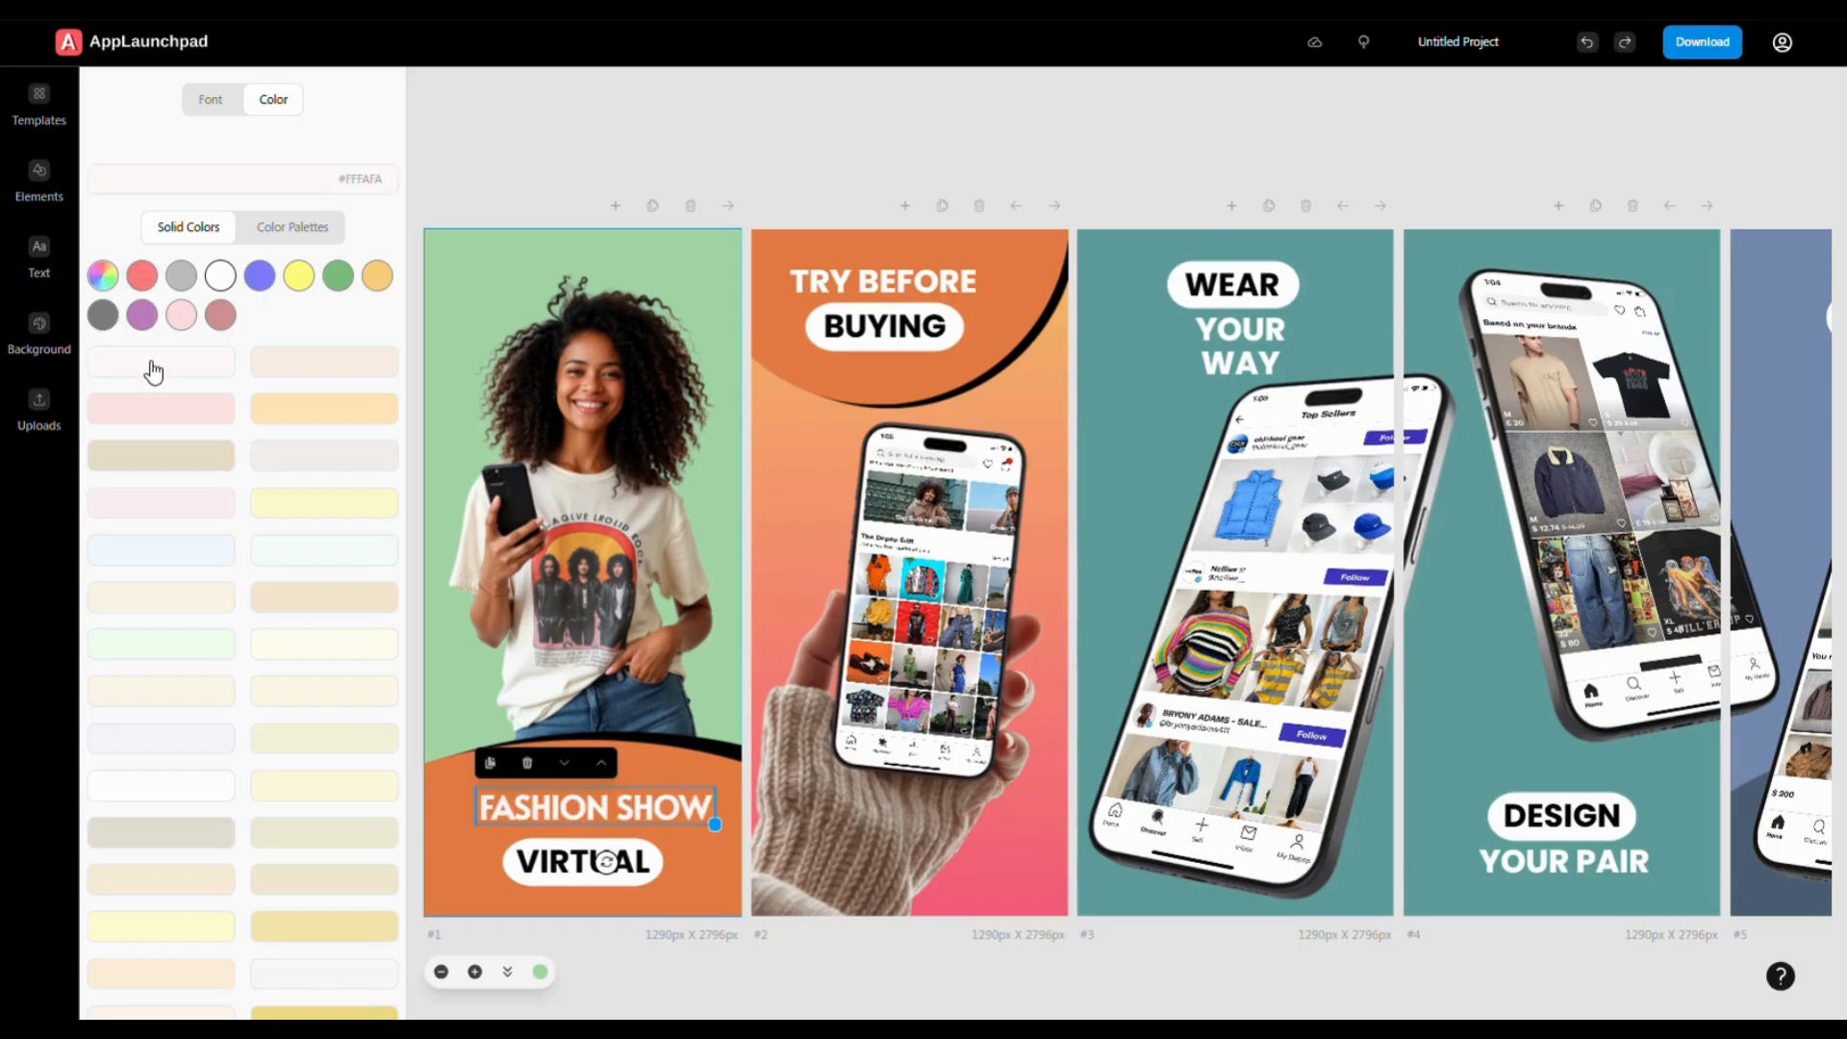
click(210, 104)
- Leave the headline without italic or underline, right-align it and centre it horizontally on page 1
click(161, 469)
click(206, 467)
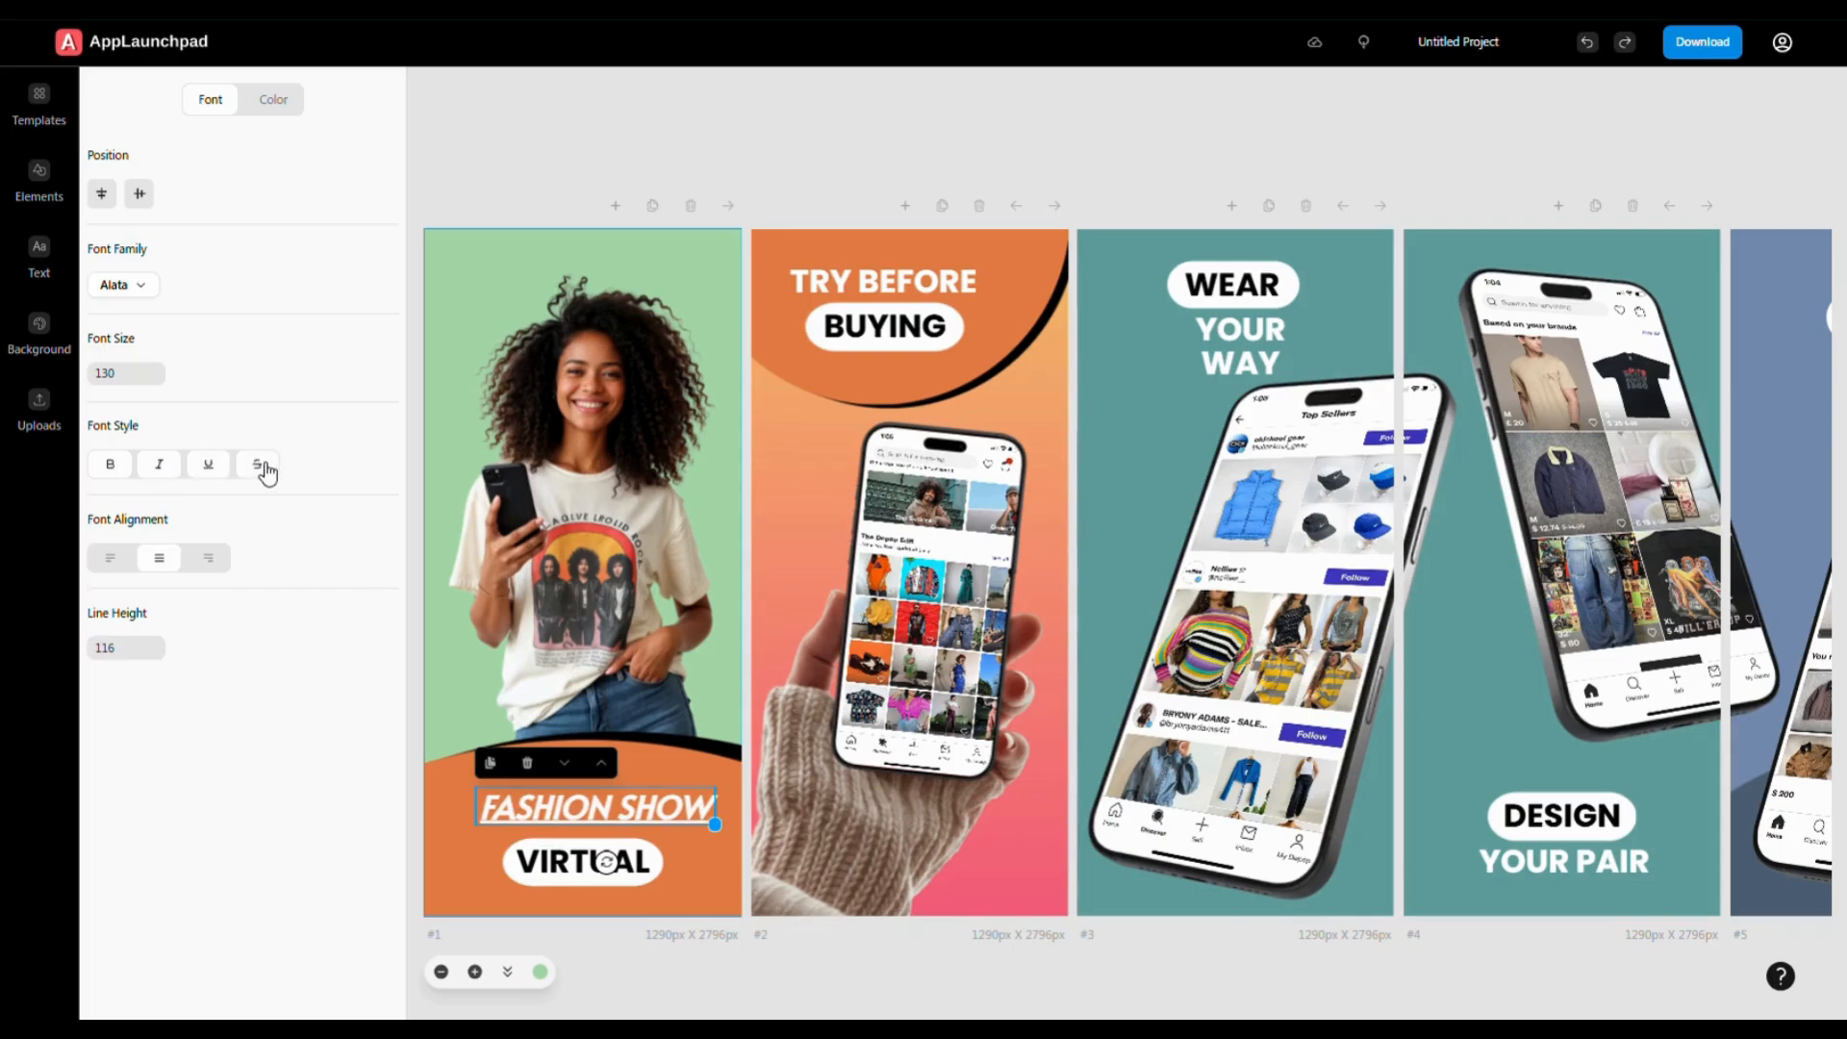
click(208, 465)
click(159, 464)
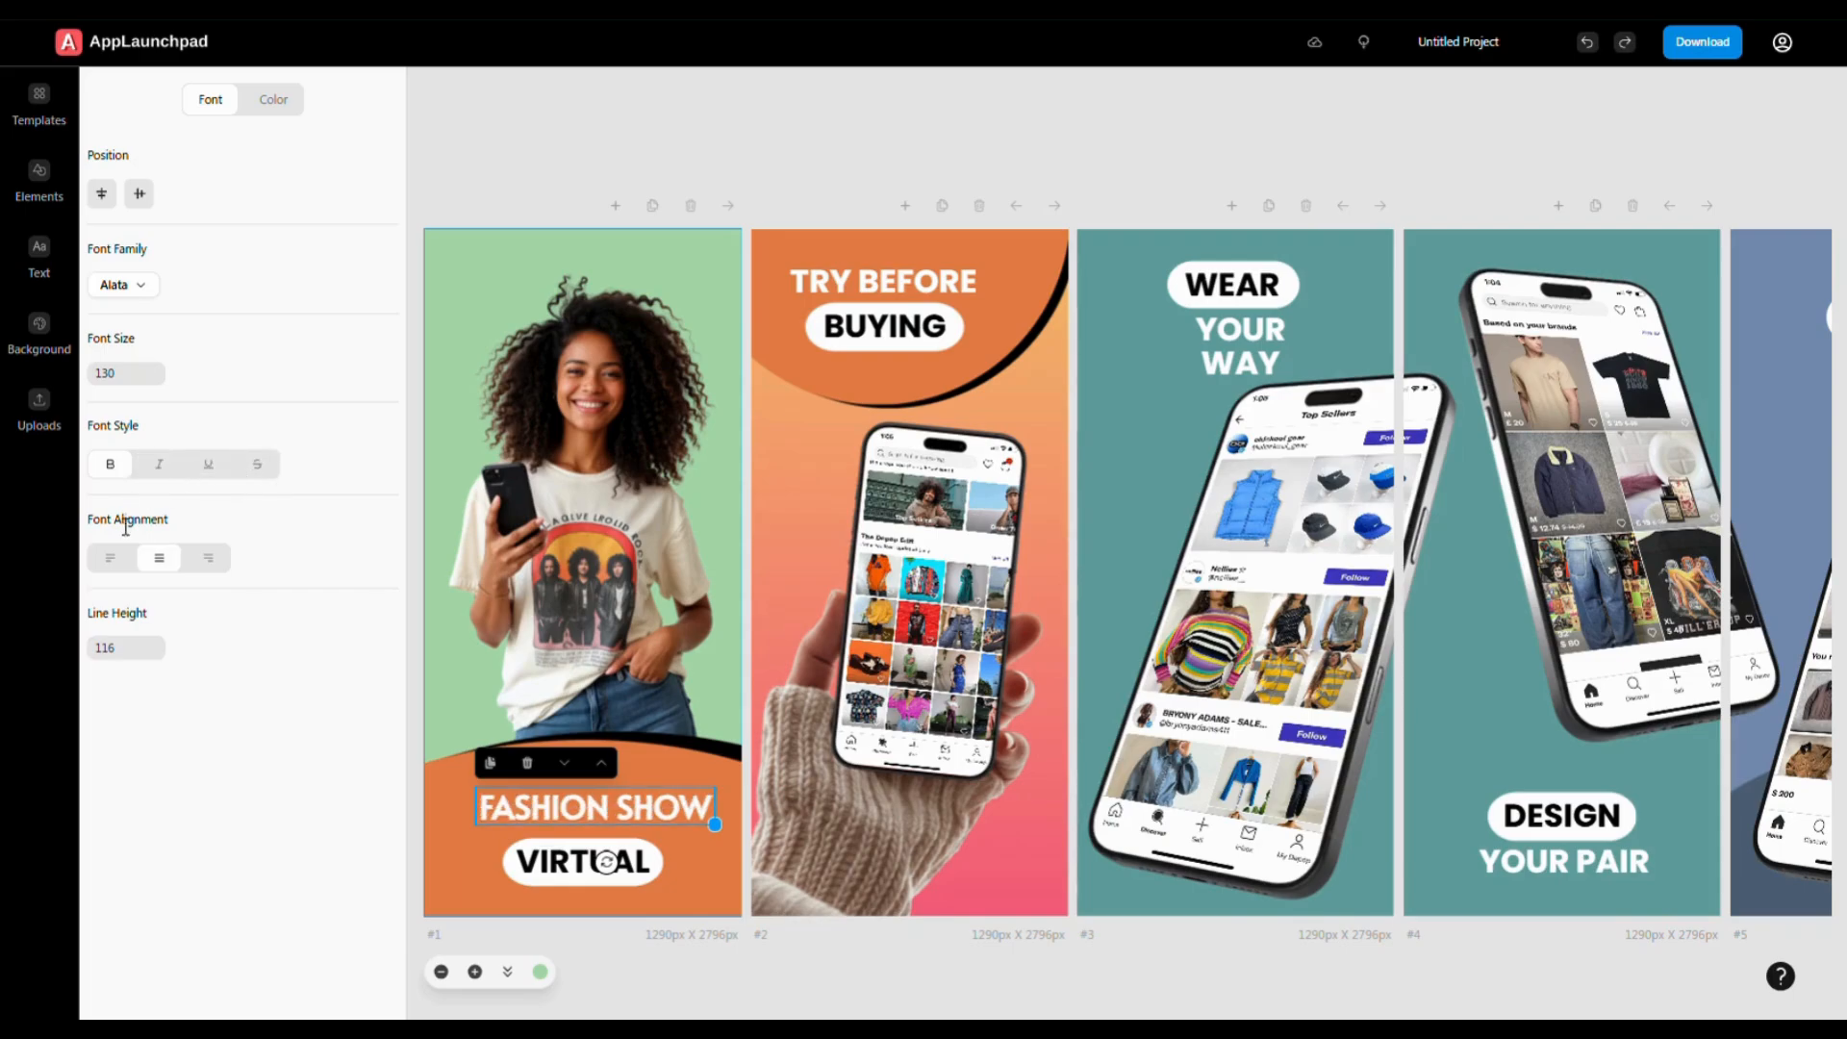
click(125, 570)
click(207, 563)
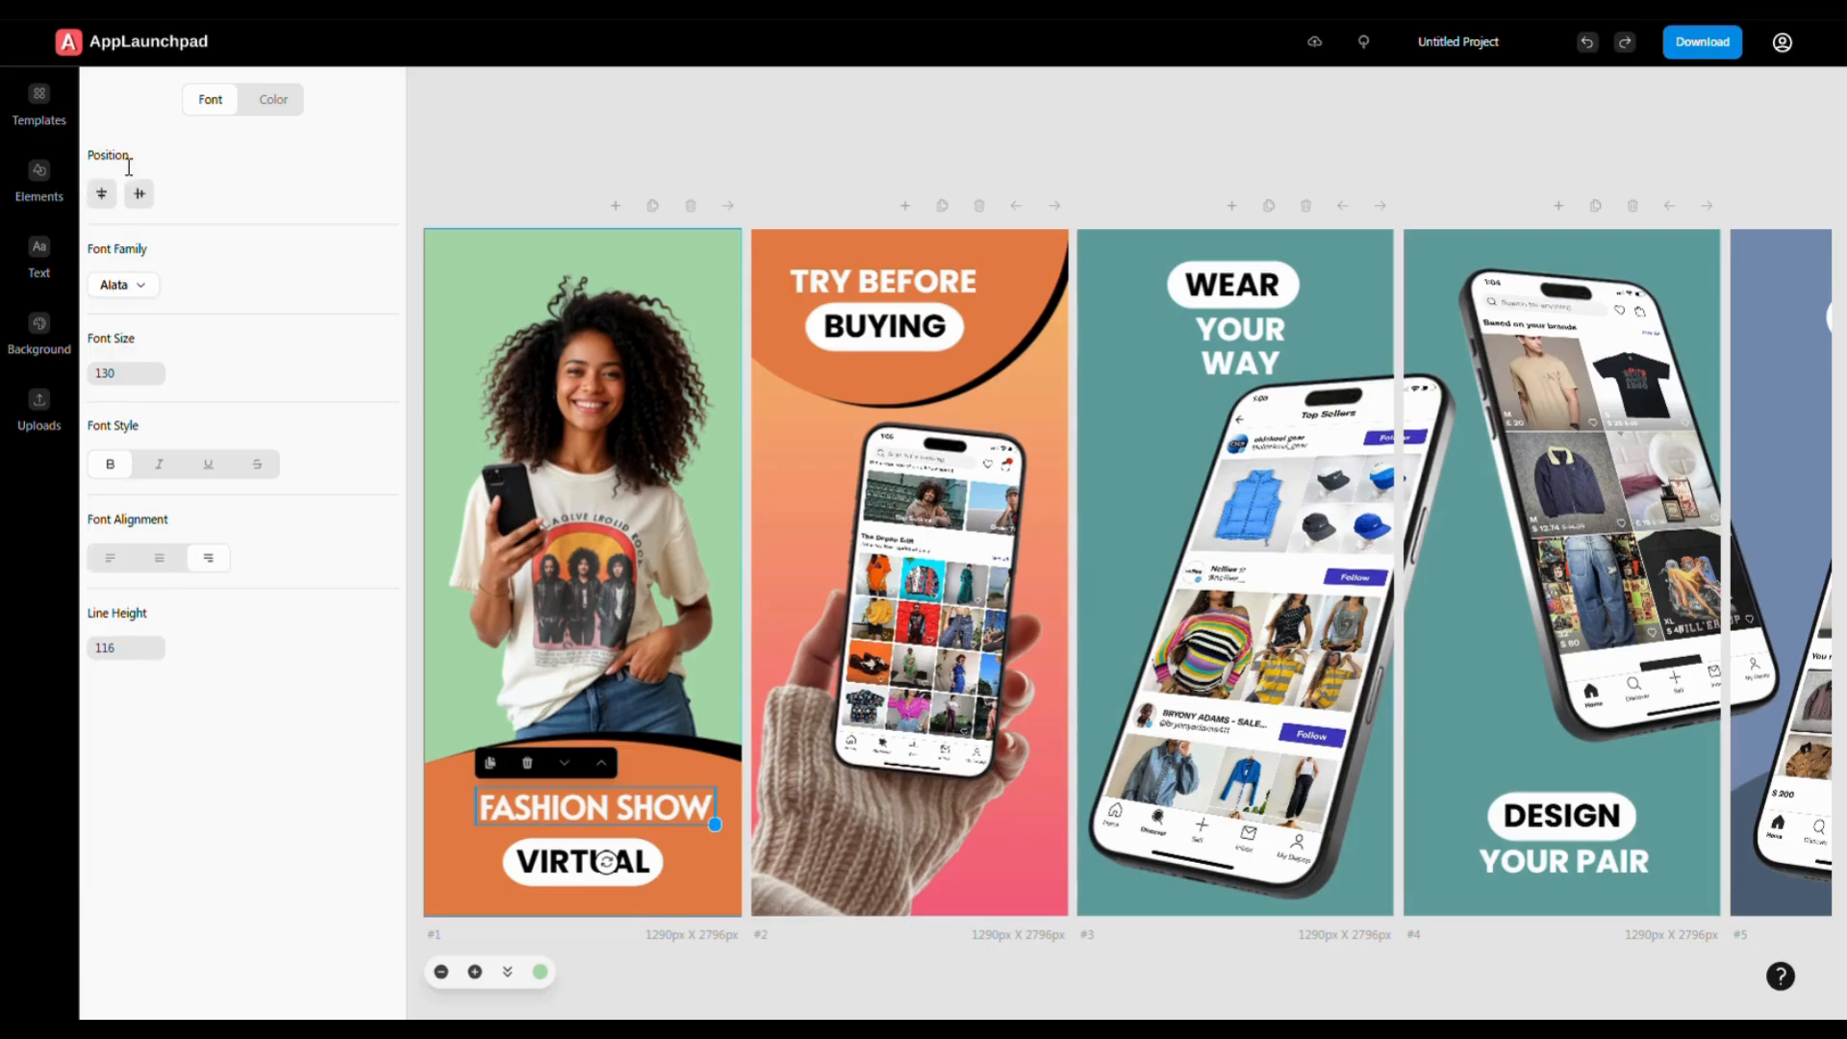
click(102, 193)
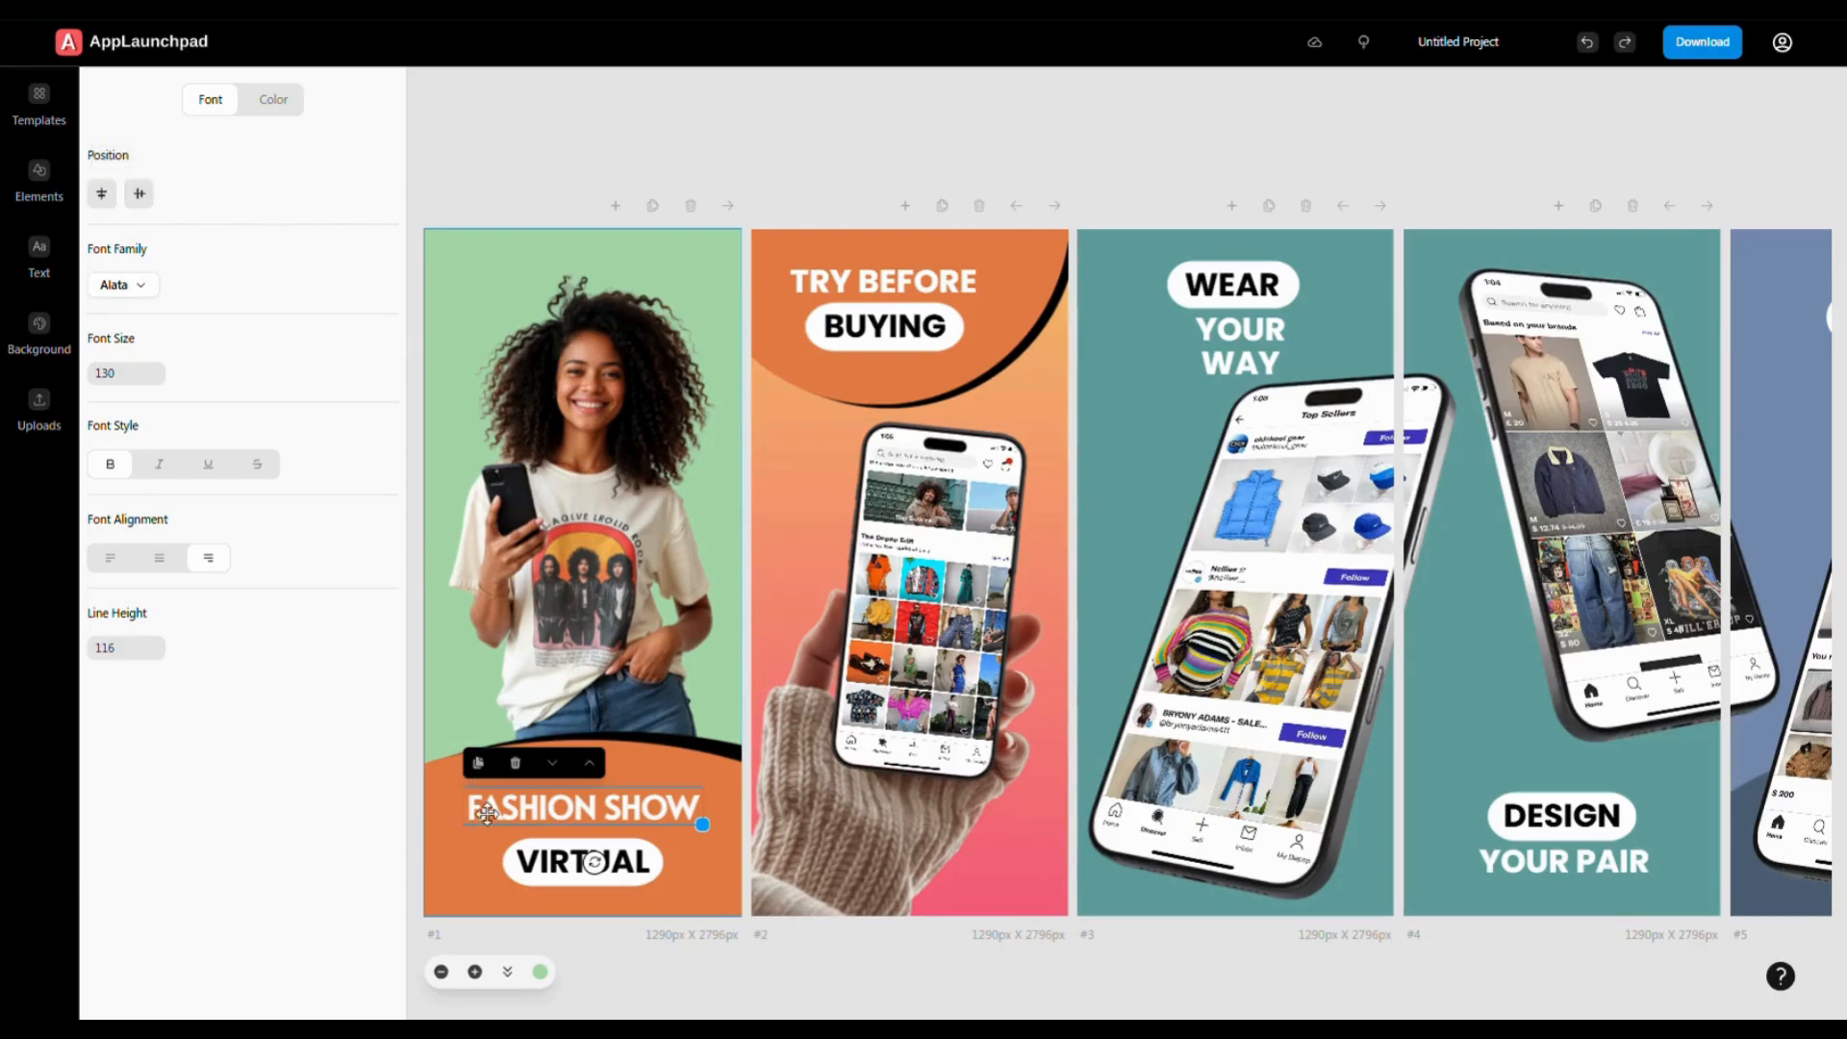
click(595, 563)
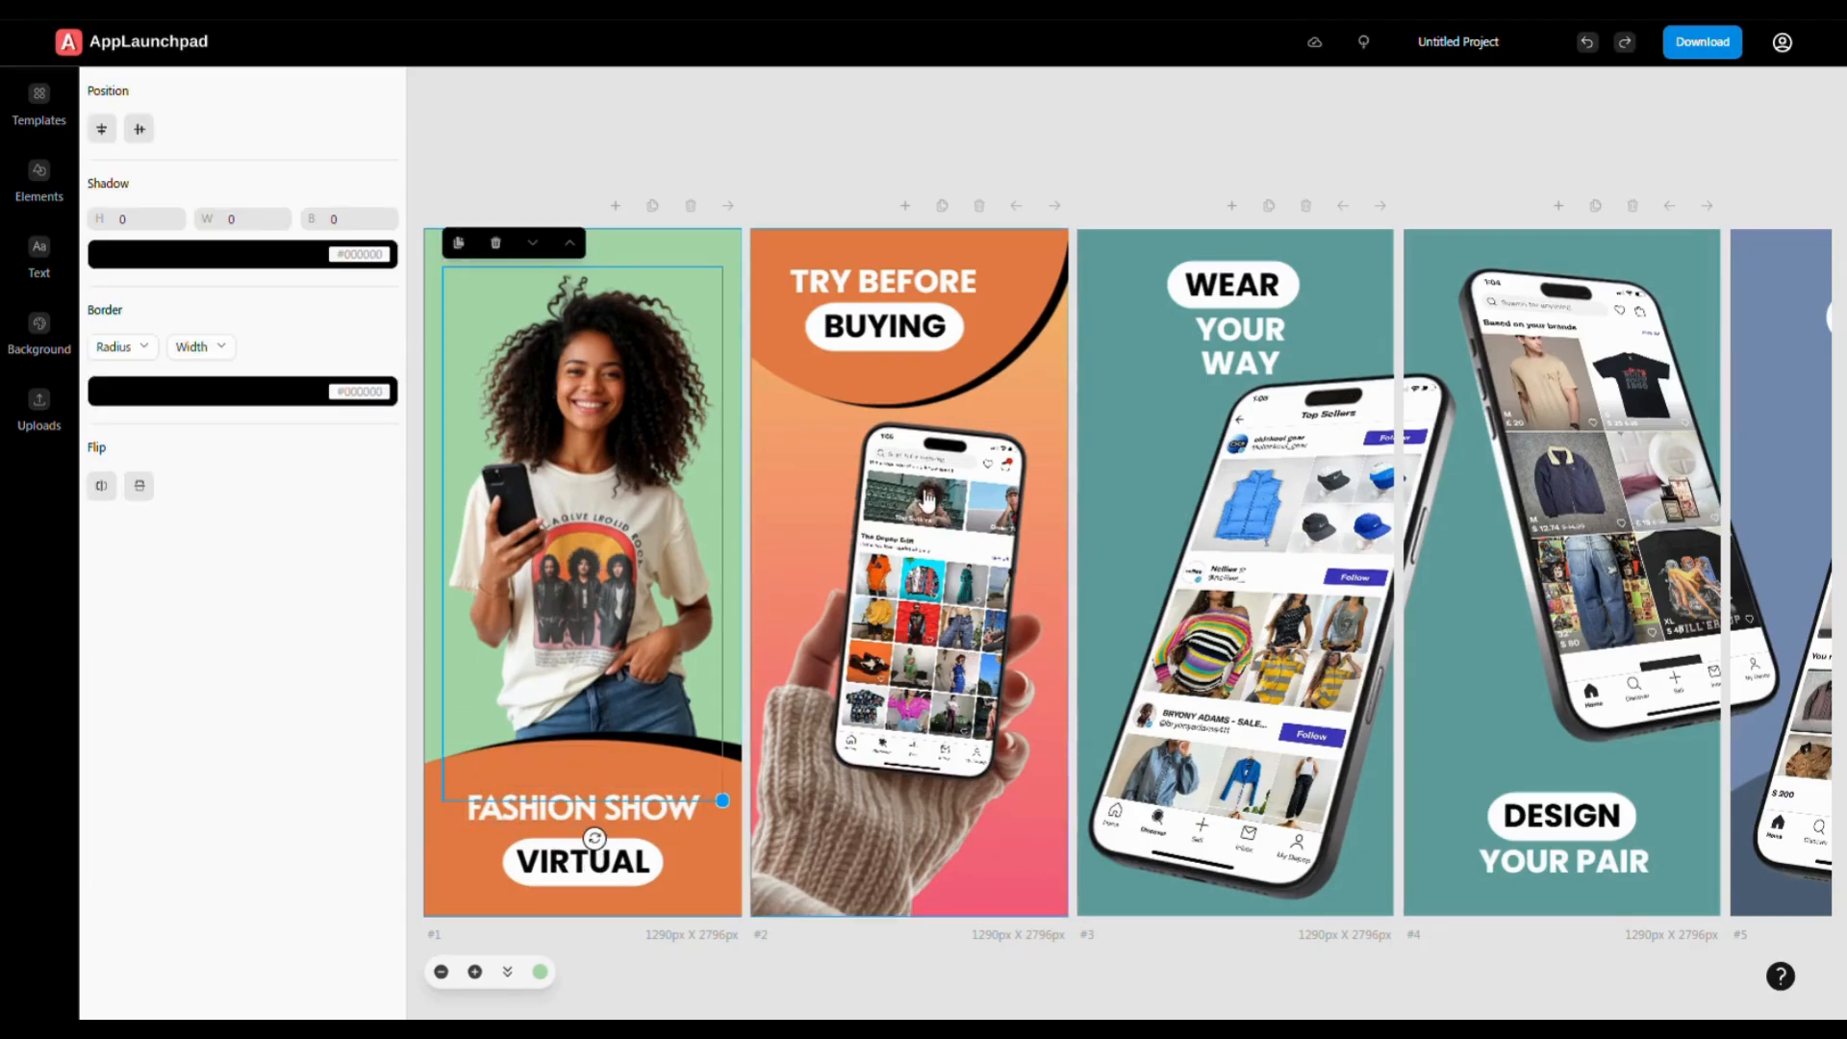
- Place the uploaded Discover Your Style screenshot into screen 2's hand-held phone
click(947, 534)
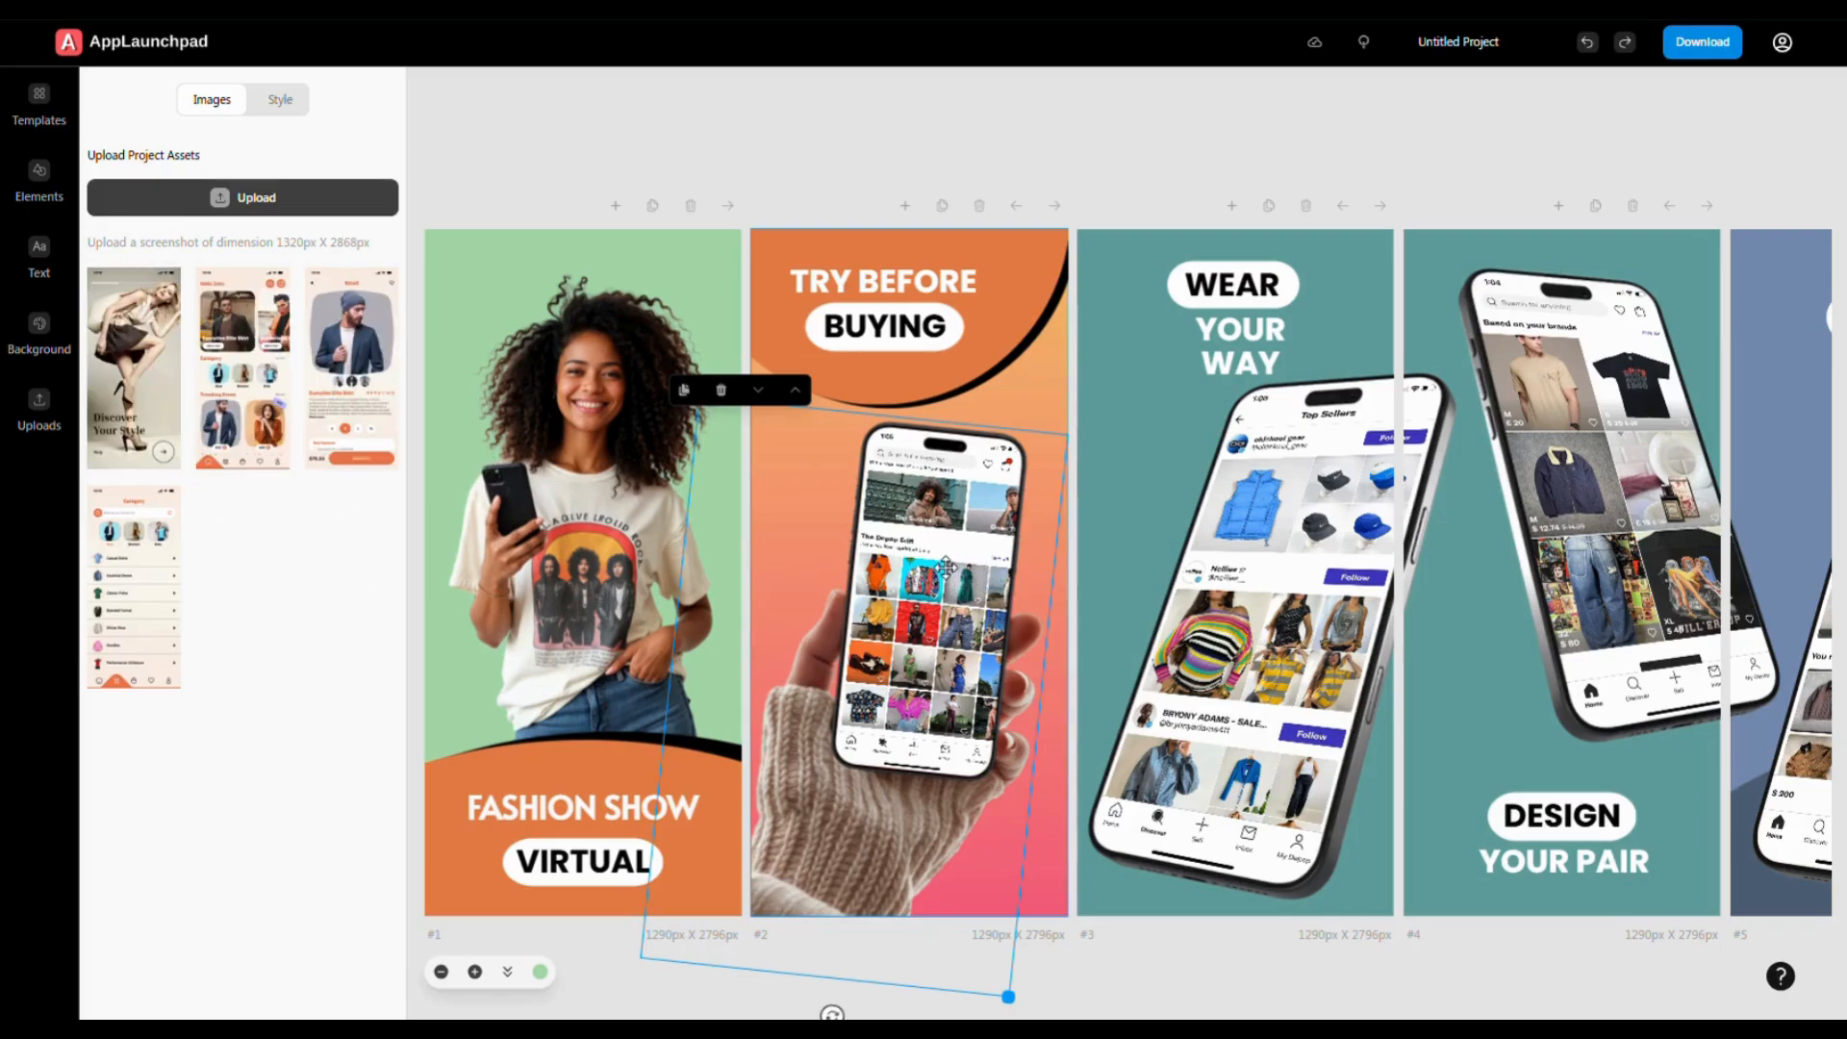
click(153, 386)
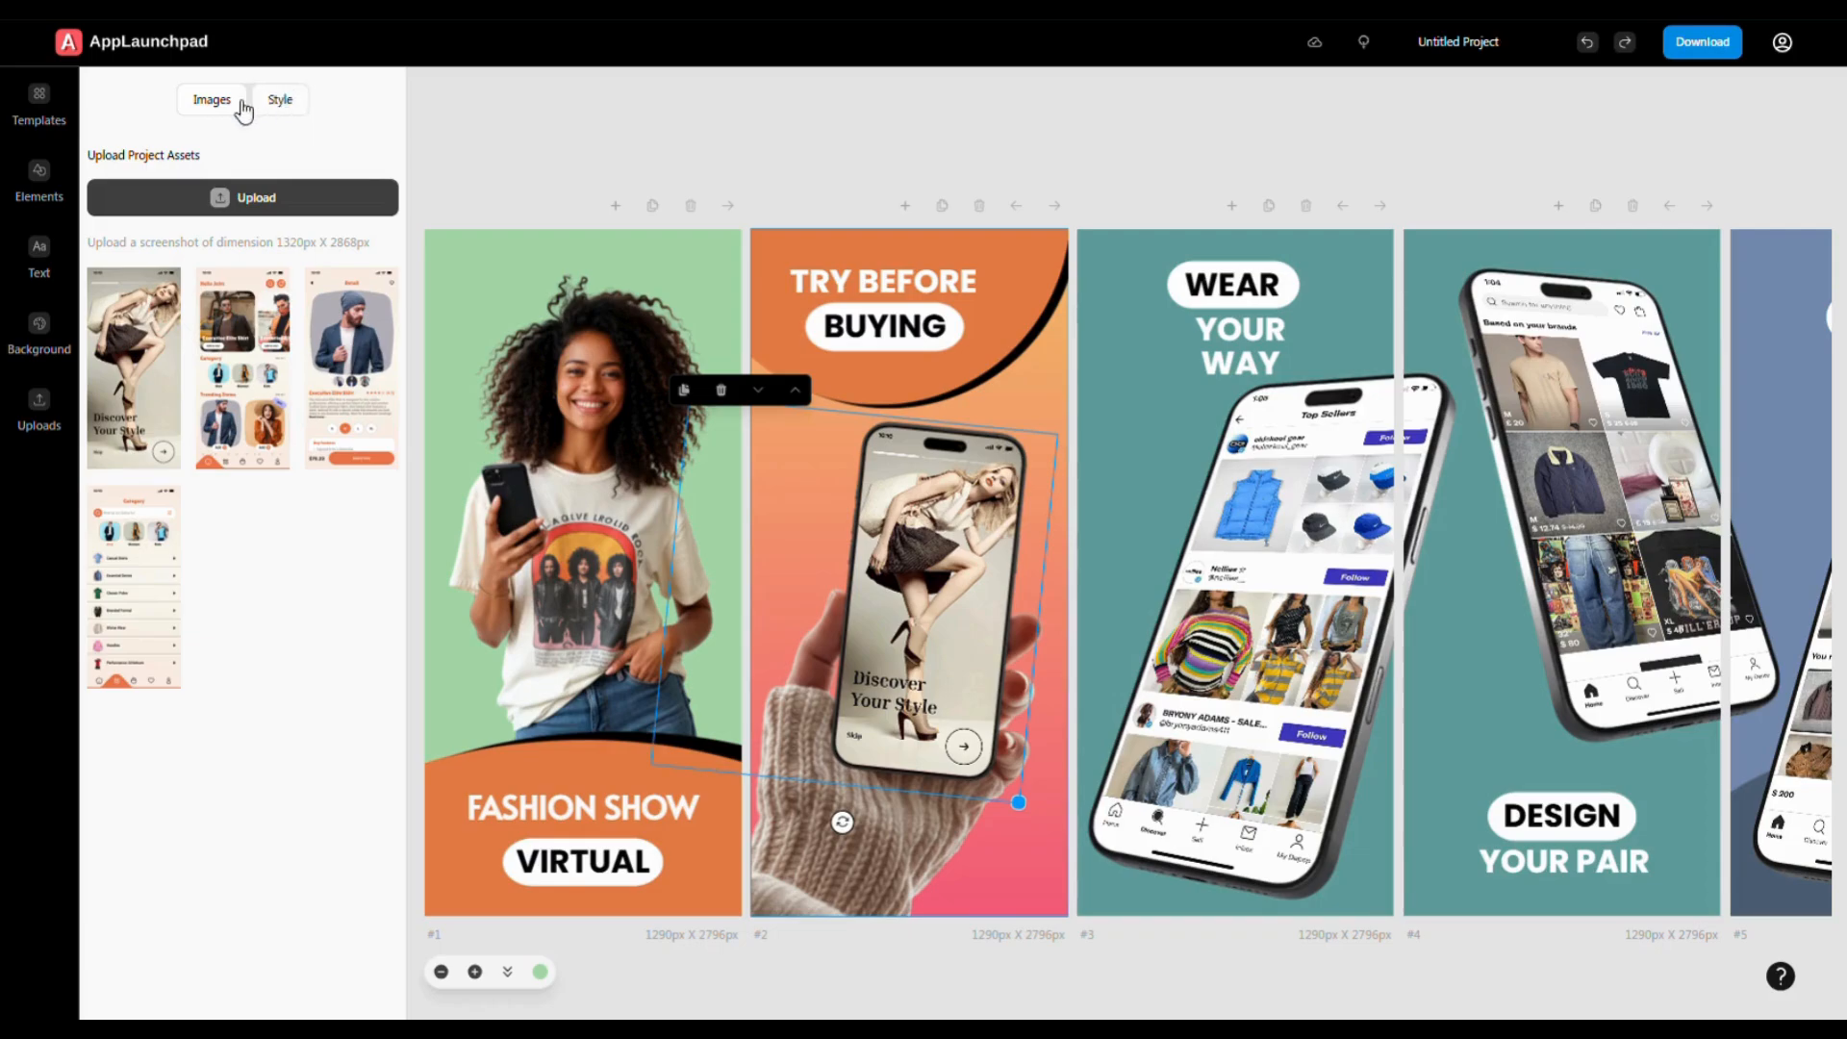
click(285, 102)
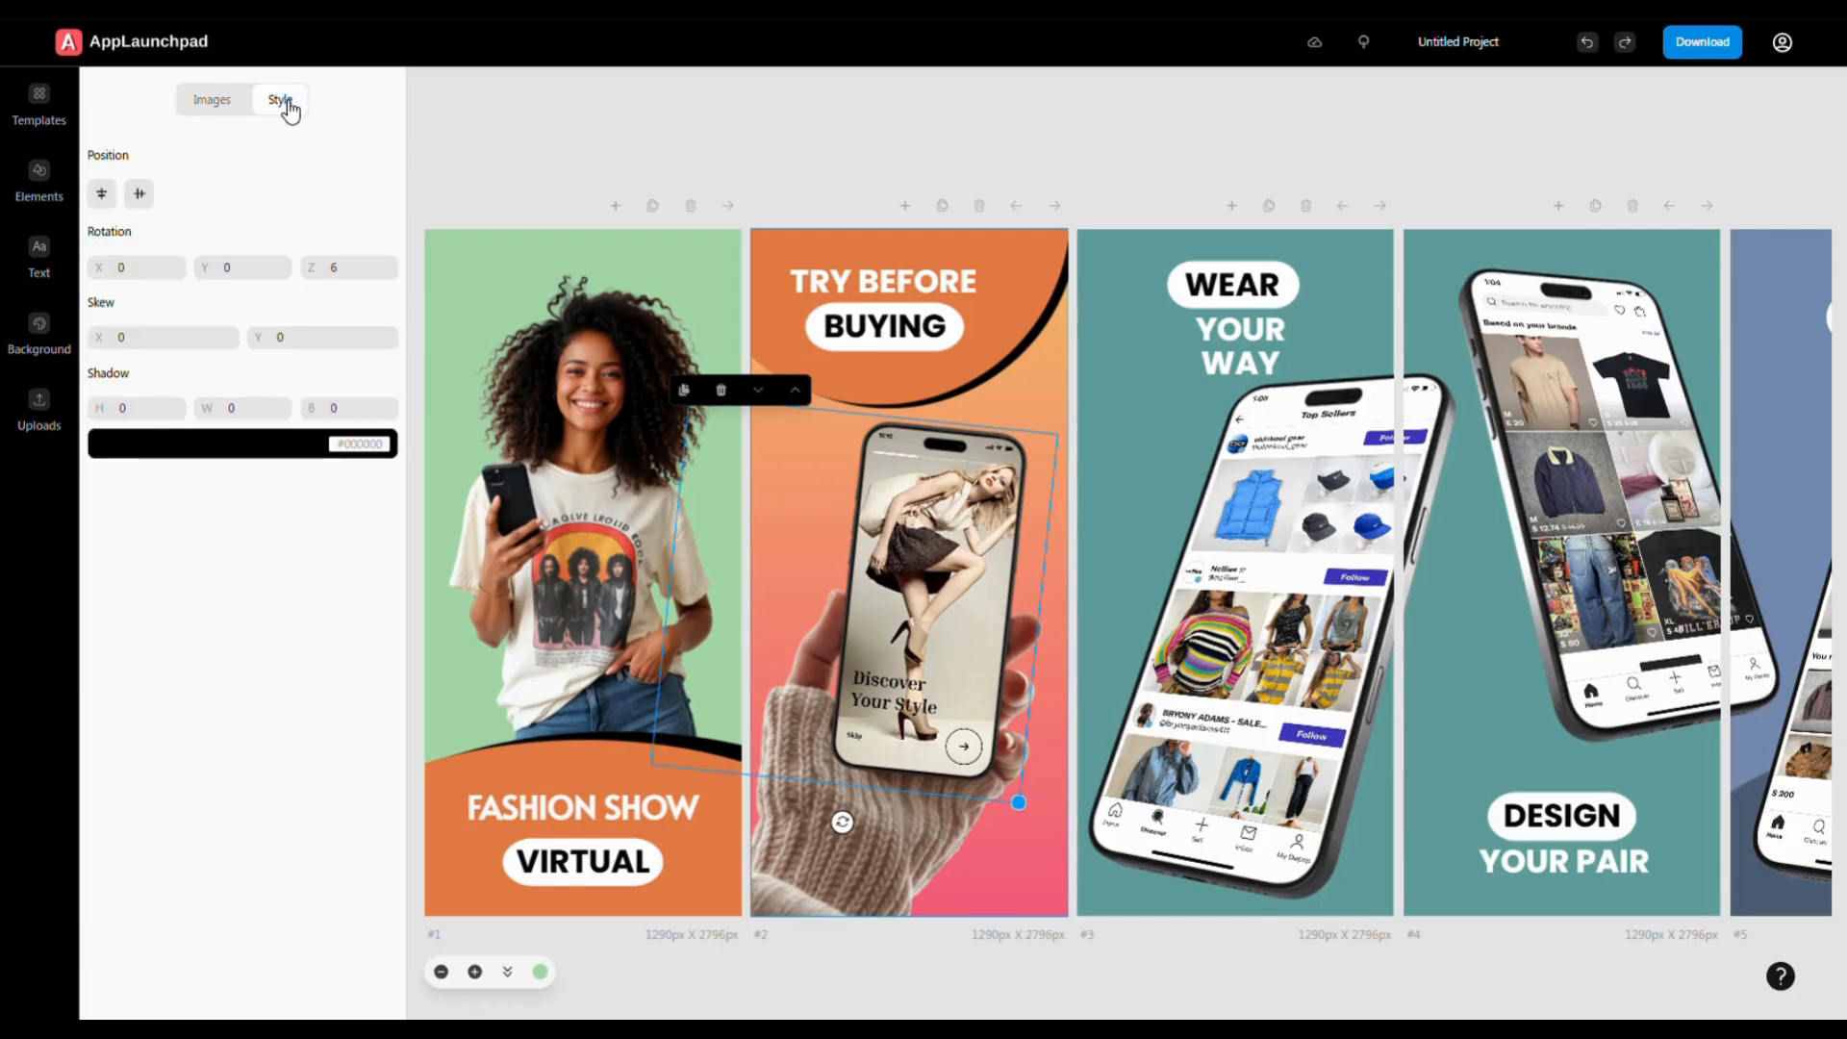
- Set screen 2's phone rotation to X 7, Y 7 and Z 11
double_click(121, 269)
text(1)
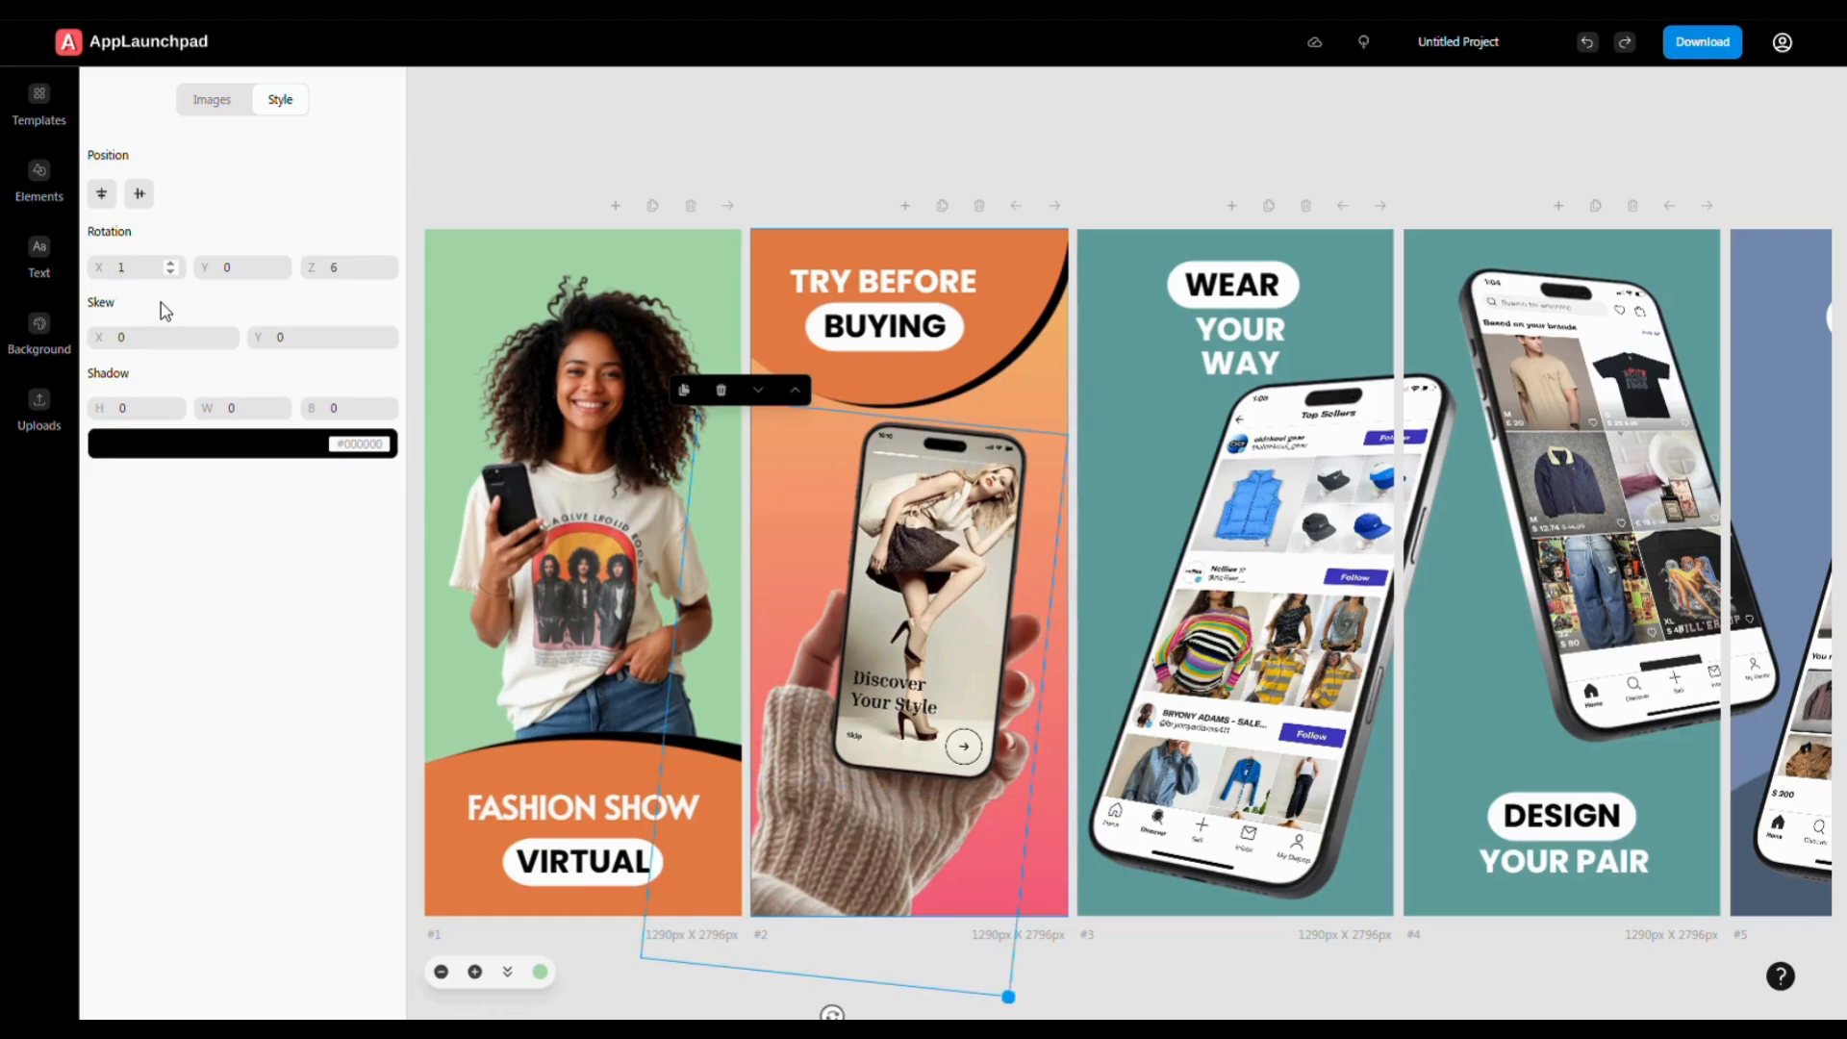
double_click(108, 270)
text(2)
key(Up)
key(Up)
key(Up)
key(Up)
key(Up)
key(Up)
key(Up)
key(Up)
key(Up)
key(Up)
key(Up)
key(Up)
key(Up)
key(Up)
key(Up)
key(Up)
key(Up)
key(Up)
key(Up)
key(Up)
key(Up)
key(Up)
key(Up)
key(Up)
key(Up)
key(Up)
key(Up)
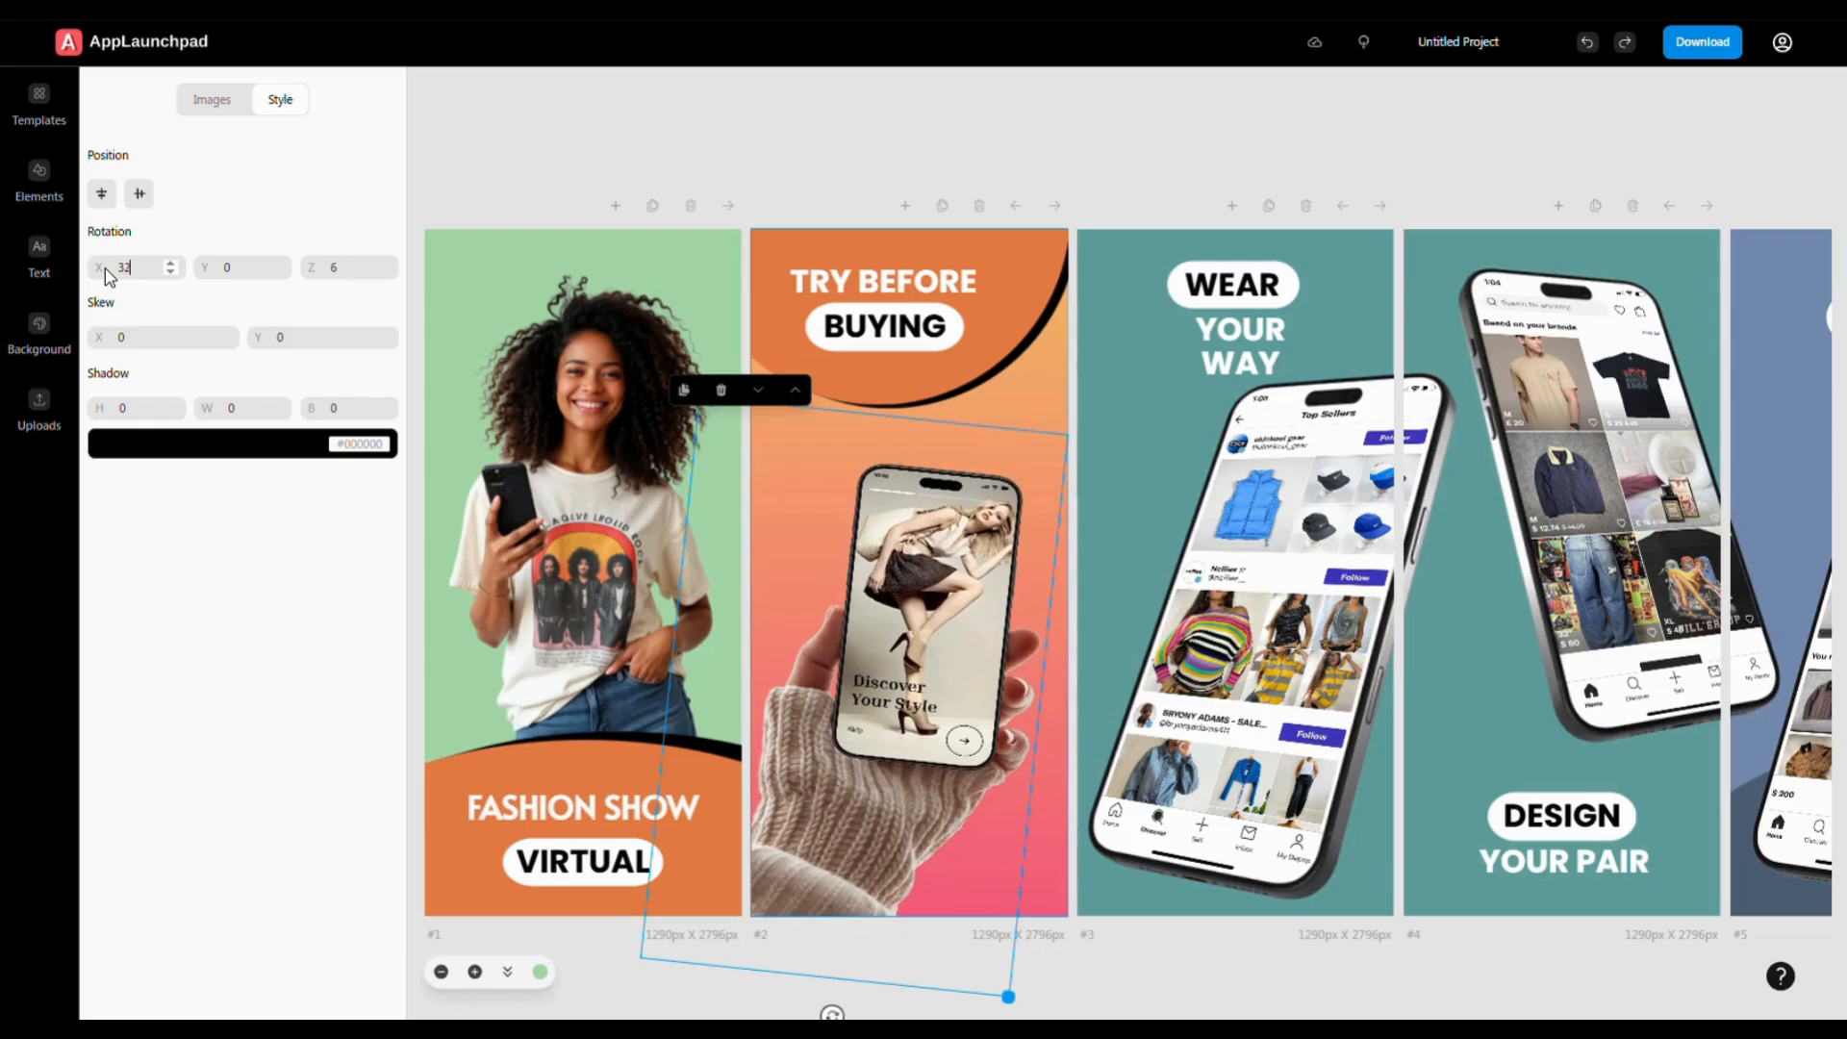
key(Down)
key(Down)
key(Down)
key(Down)
key(Down)
key(Down)
key(Down)
key(Down)
key(Down)
key(Down)
key(Down)
key(Down)
key(Down)
key(Down)
key(Down)
key(Down)
key(Down)
key(Down)
key(Down)
key(Down)
key(Down)
click(216, 273)
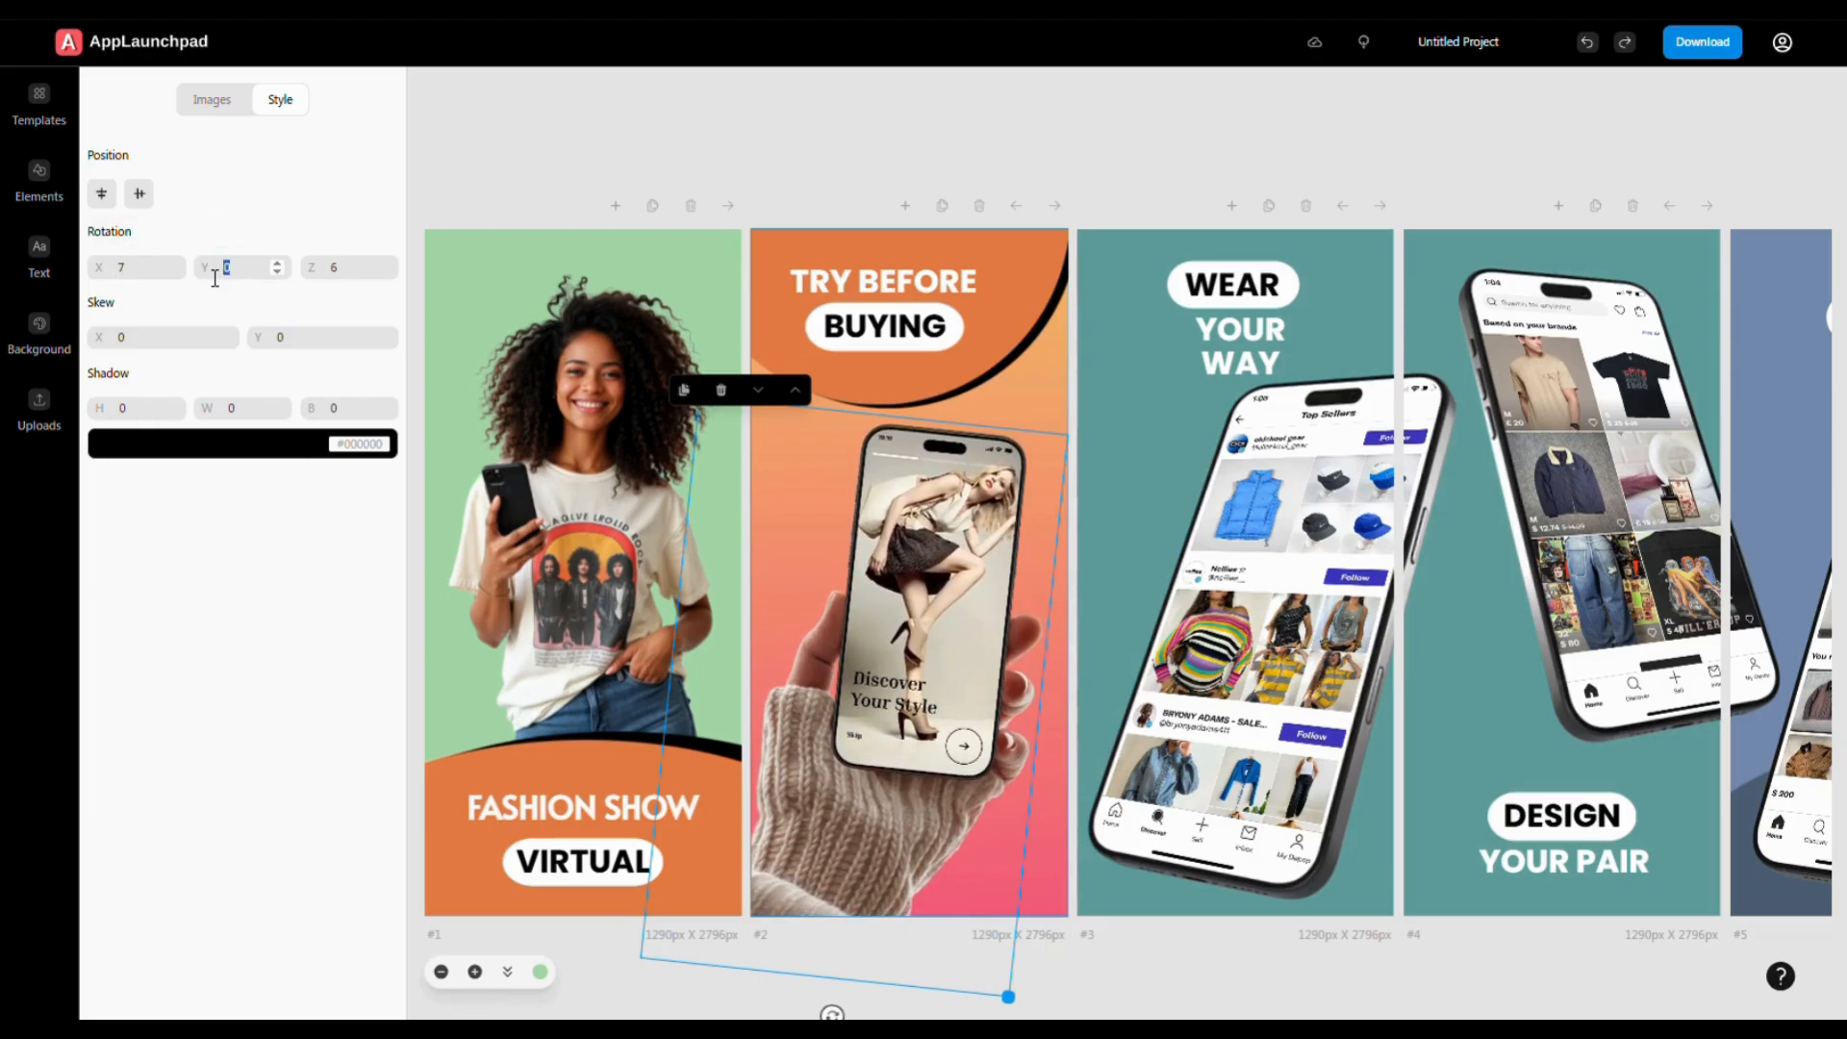
key(Up)
key(Up)
key(Up)
key(Up)
key(Up)
key(Up)
key(Up)
key(Up)
key(Up)
key(Up)
key(Up)
key(Up)
key(Up)
key(Up)
key(Up)
key(Up)
key(Up)
key(Up)
key(Up)
key(Up)
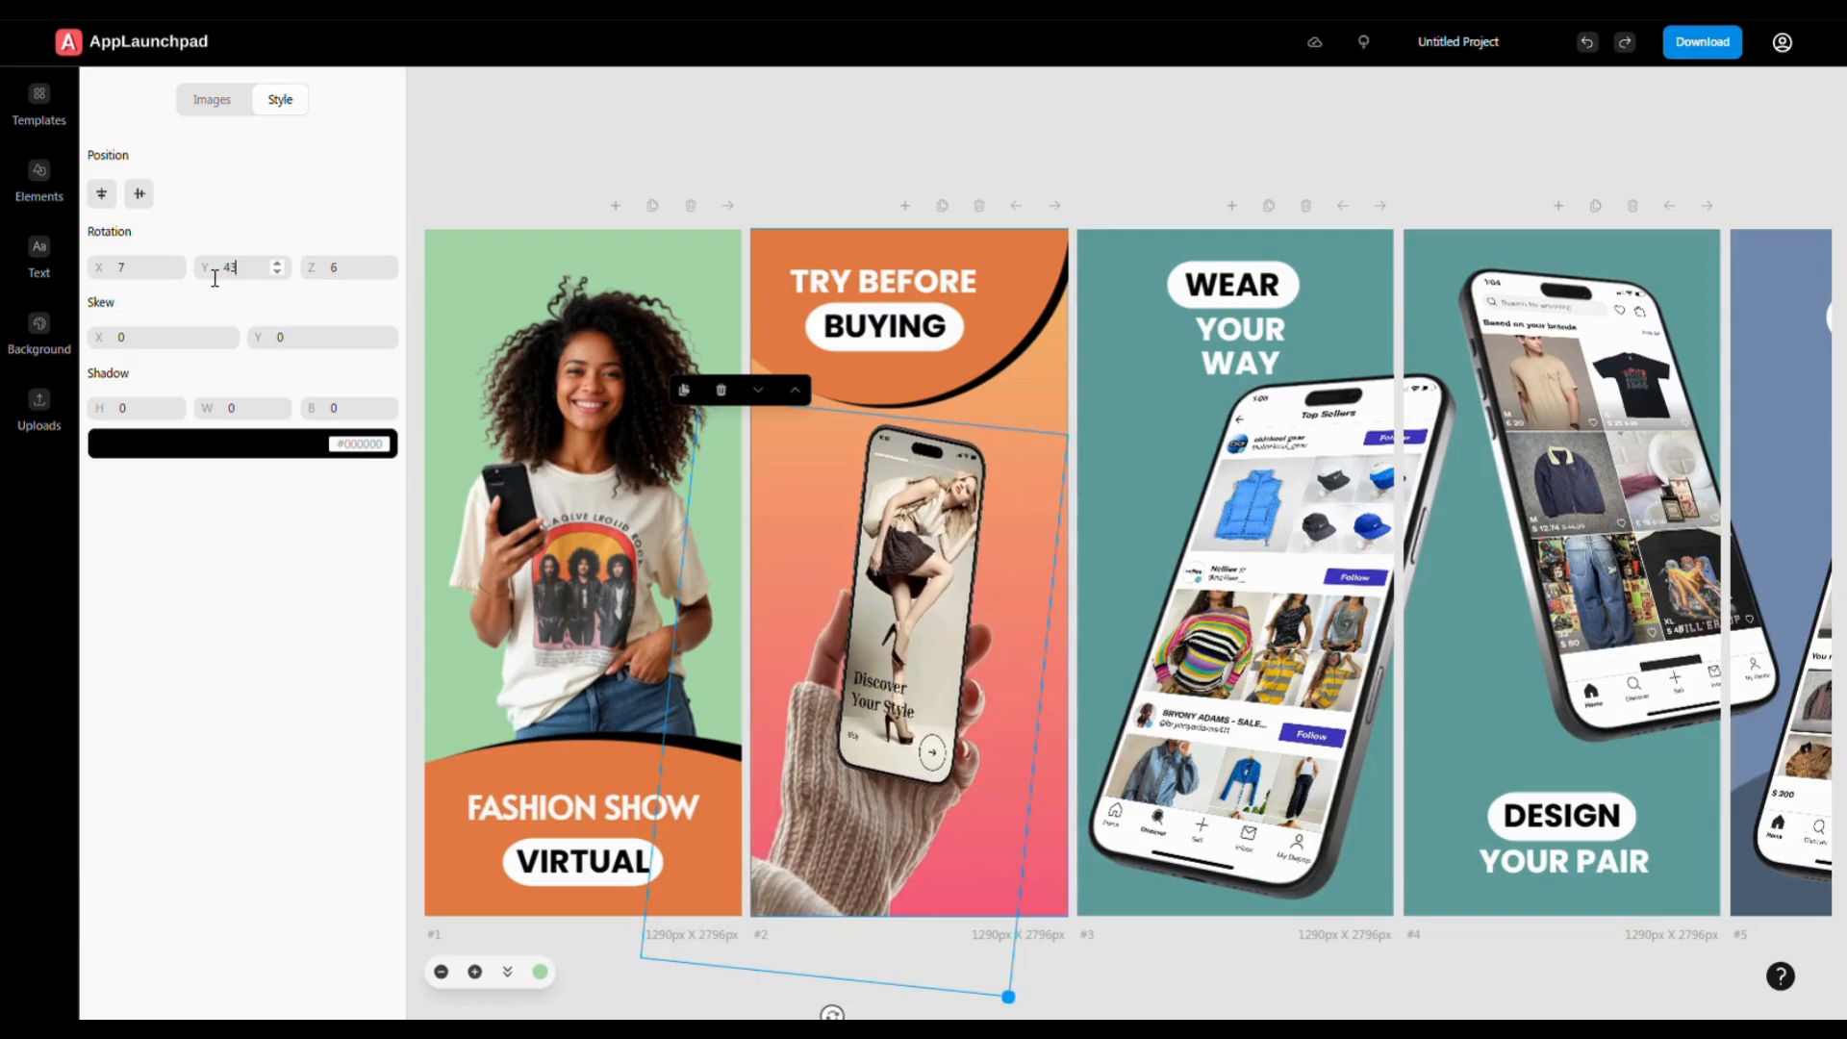
key(Down)
key(Down)
key(Down)
key(Down)
key(Down)
key(Down)
key(Down)
key(Down)
key(Down)
key(Down)
key(Down)
key(Down)
key(Down)
key(Down)
key(Down)
key(Down)
key(Down)
key(Down)
key(Down)
key(Down)
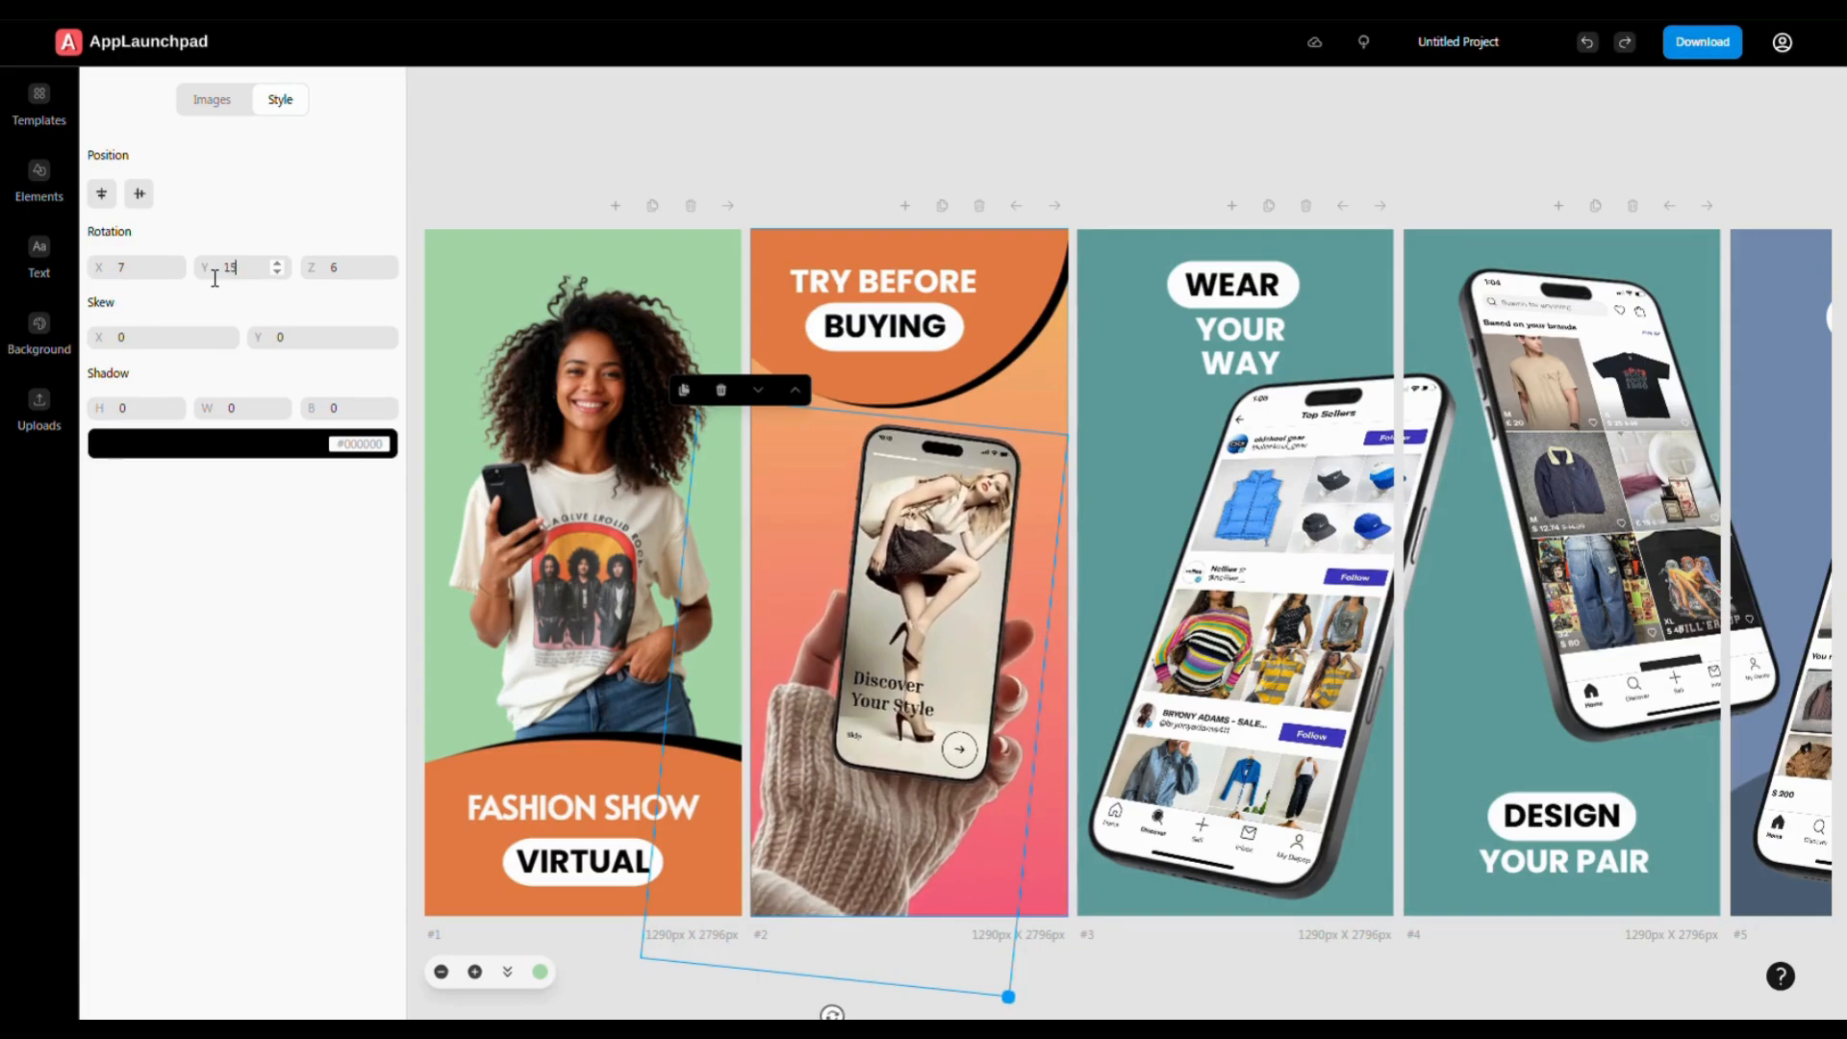
key(Down)
key(Down)
key(Down)
double_click(323, 272)
text(19)
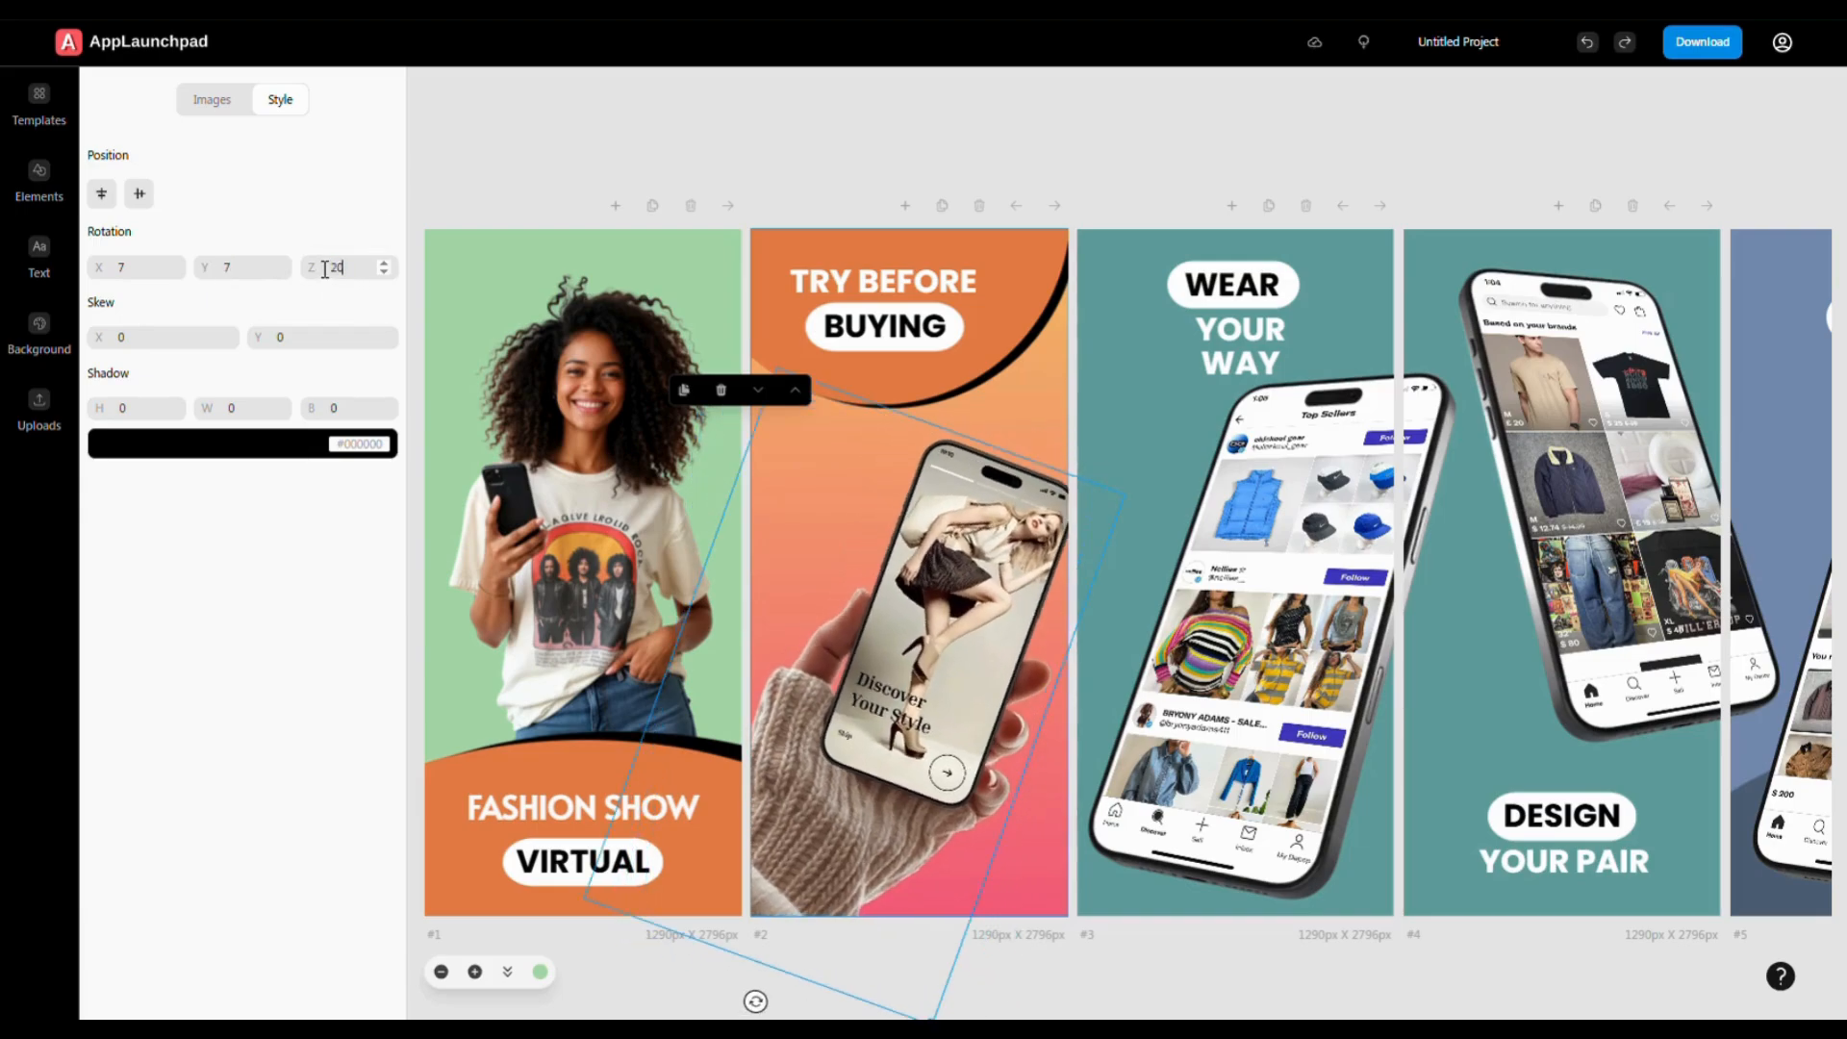
key(Down)
key(Down)
key(Down)
key(Down)
key(Down)
key(Down)
key(Down)
key(Down)
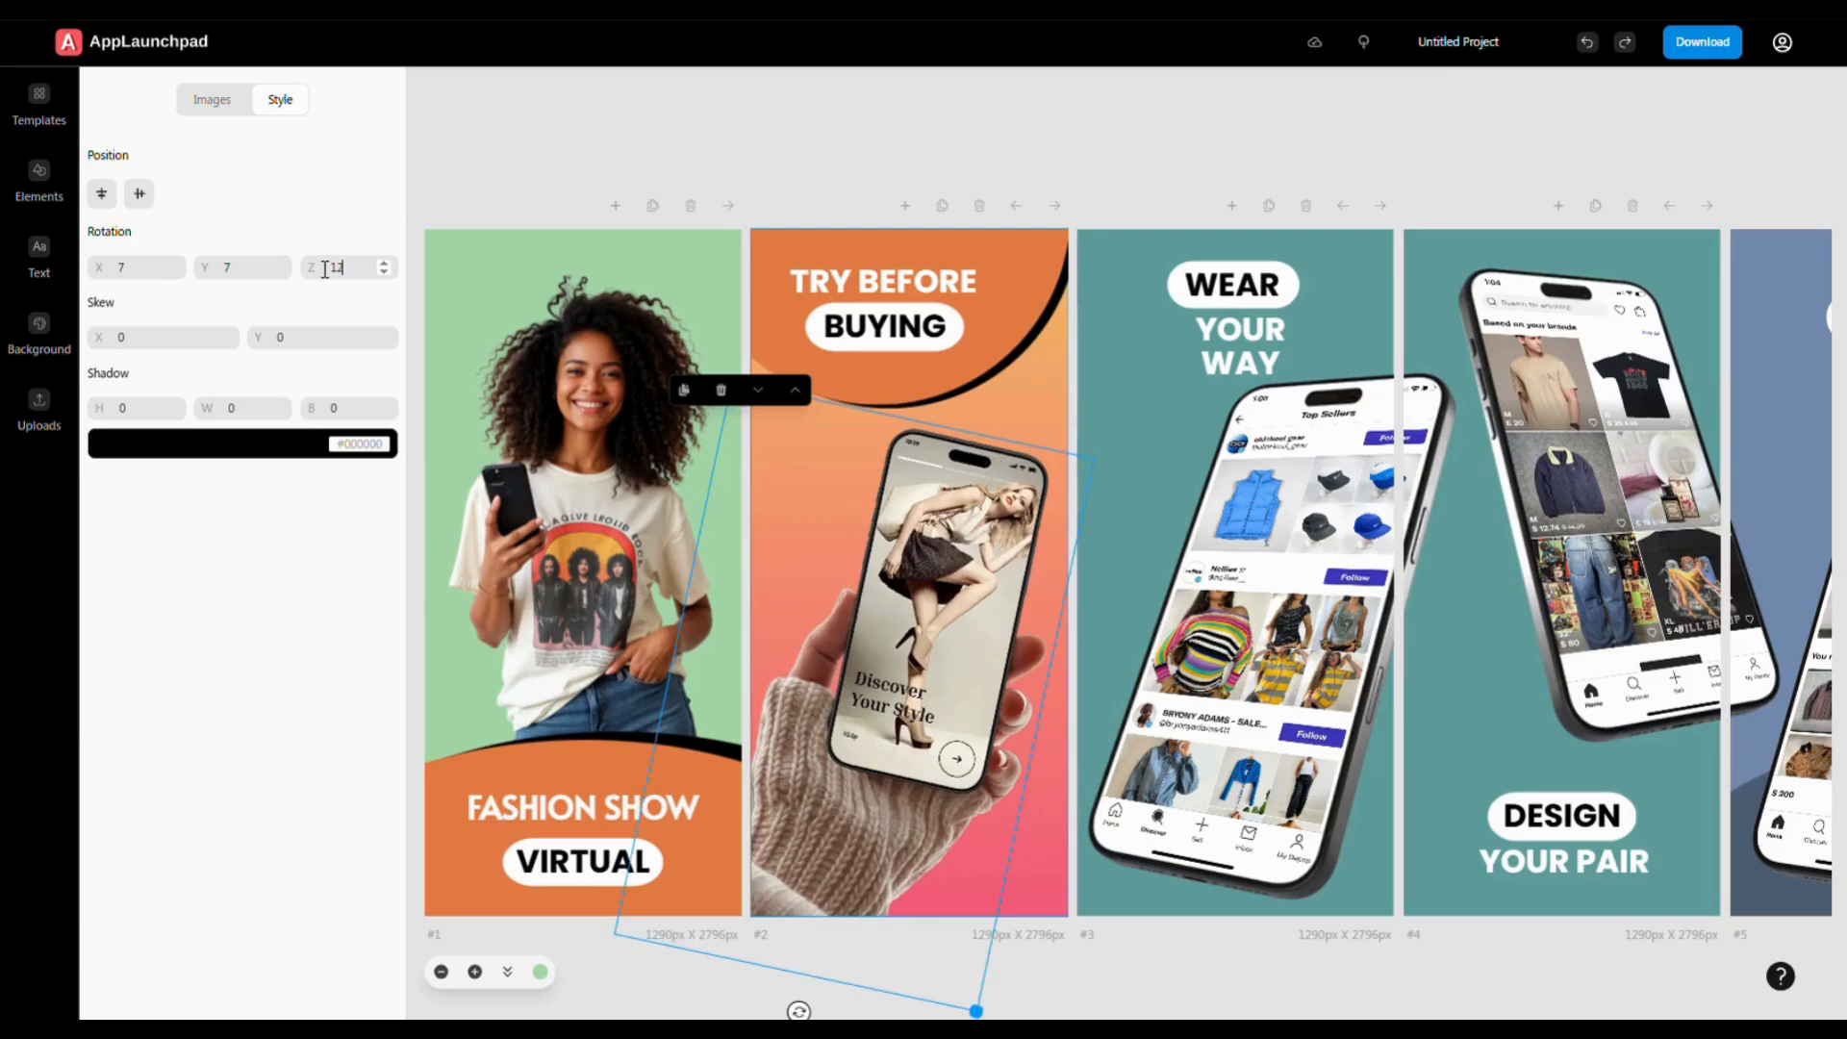
- Skew the phone -3 on both axes, centre it, and drag it lower into the hand
key(Tab)
text(3)
key(Down)
key(Down)
key(Down)
key(Down)
key(Down)
key(Down)
key(Down)
key(Down)
key(Down)
key(Down)
key(Up)
key(Up)
key(Up)
key(Up)
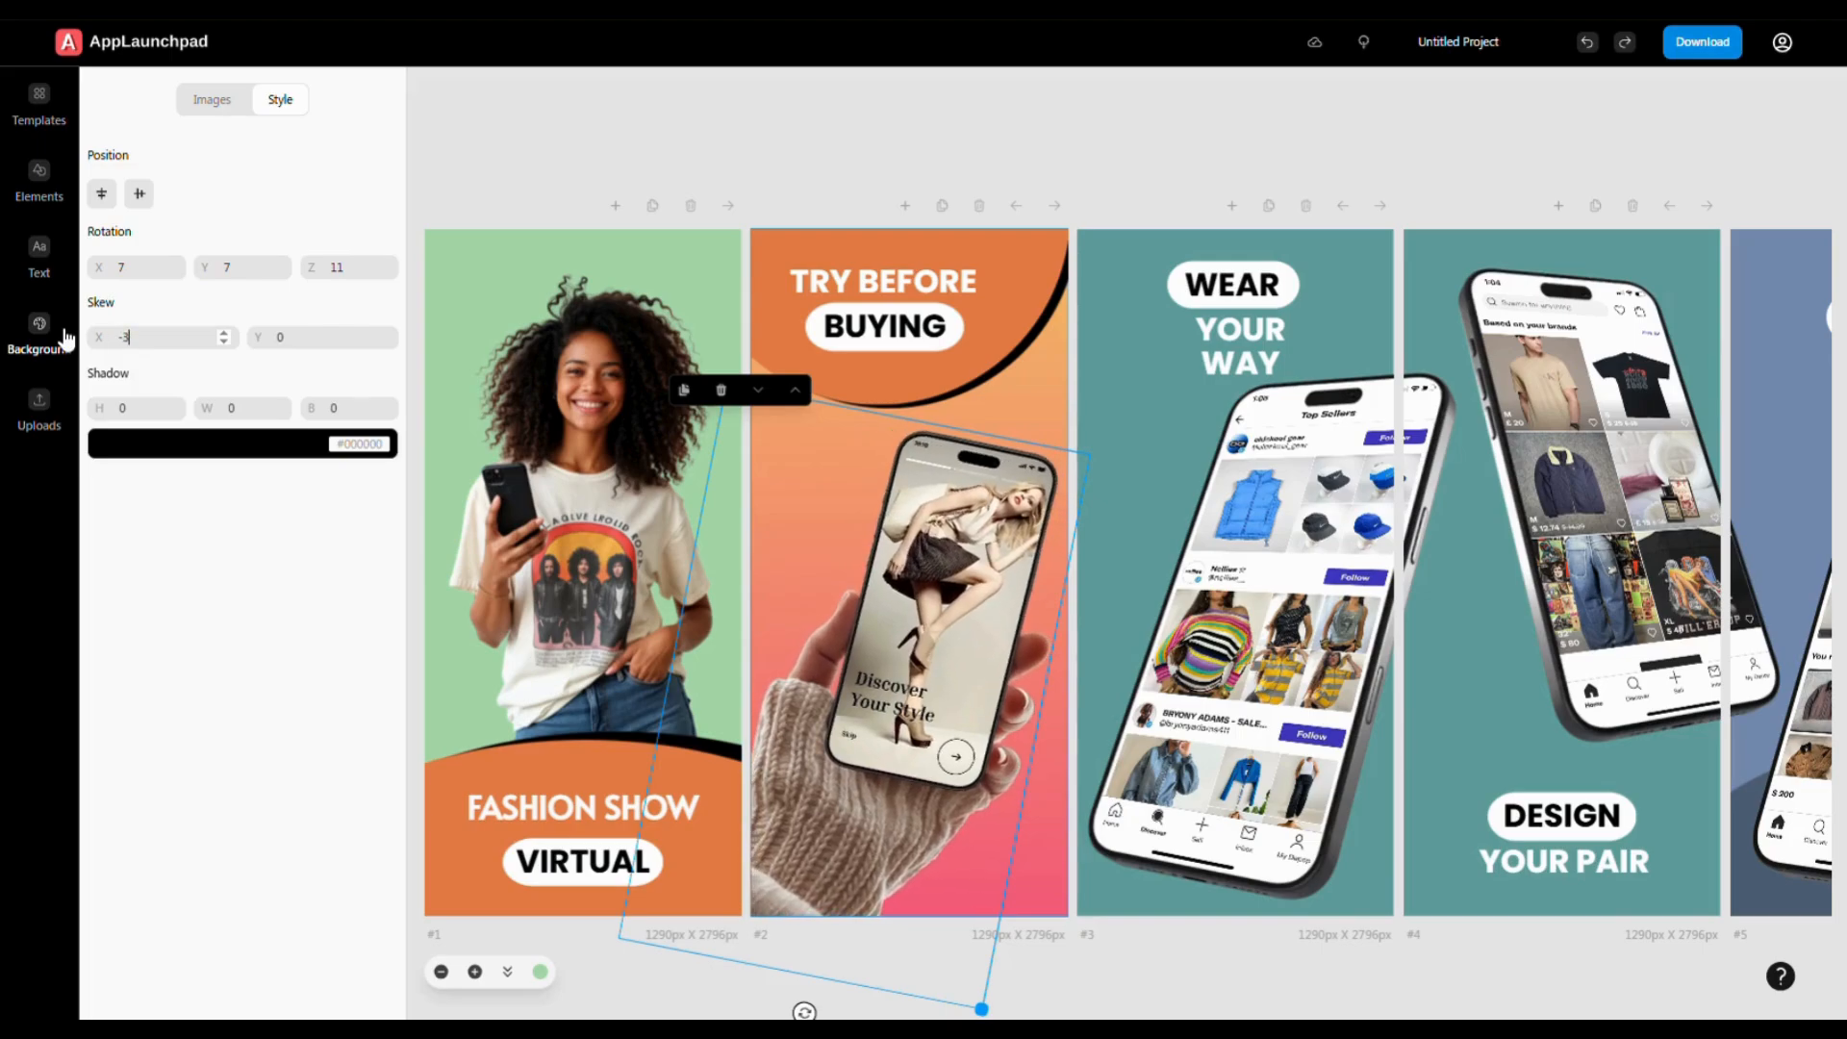
click(289, 343)
key(Up)
key(Up)
key(Up)
key(Up)
key(Up)
key(Up)
key(Up)
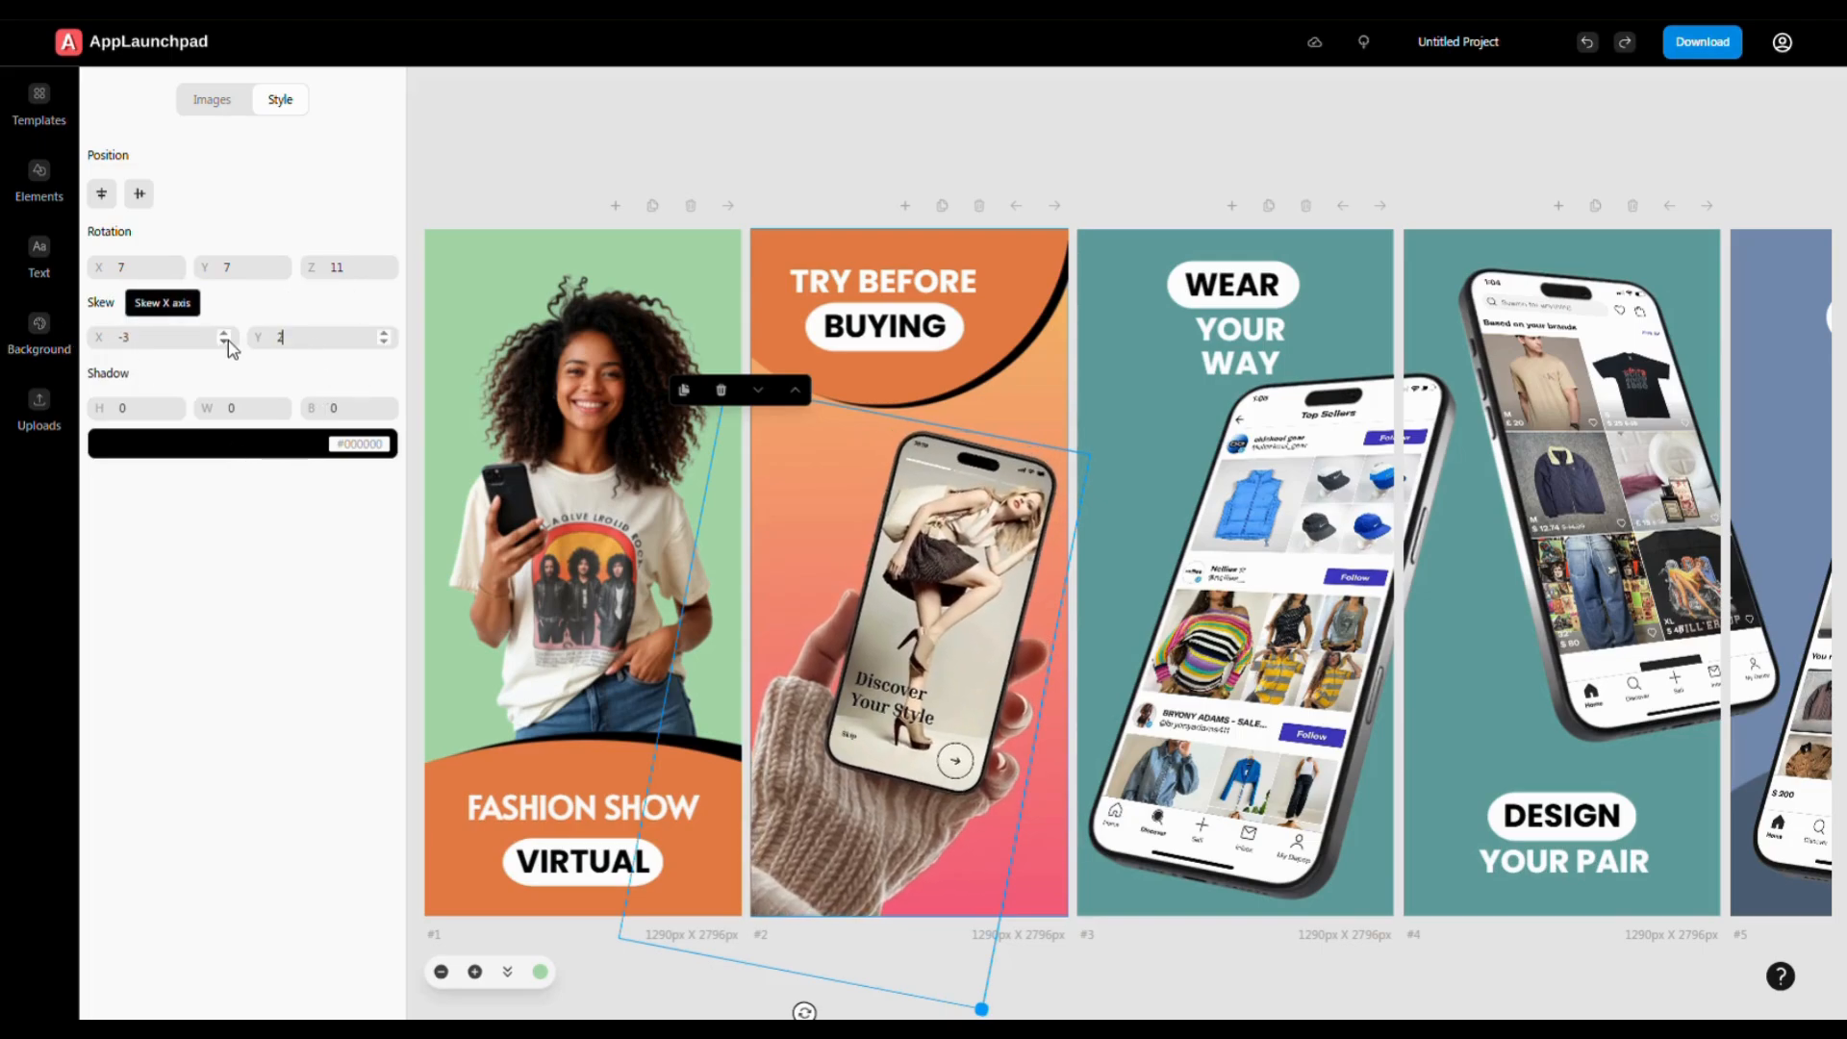
key(Down)
key(Down)
key(Down)
key(Down)
key(Down)
key(Down)
key(Down)
key(Down)
key(Down)
key(Down)
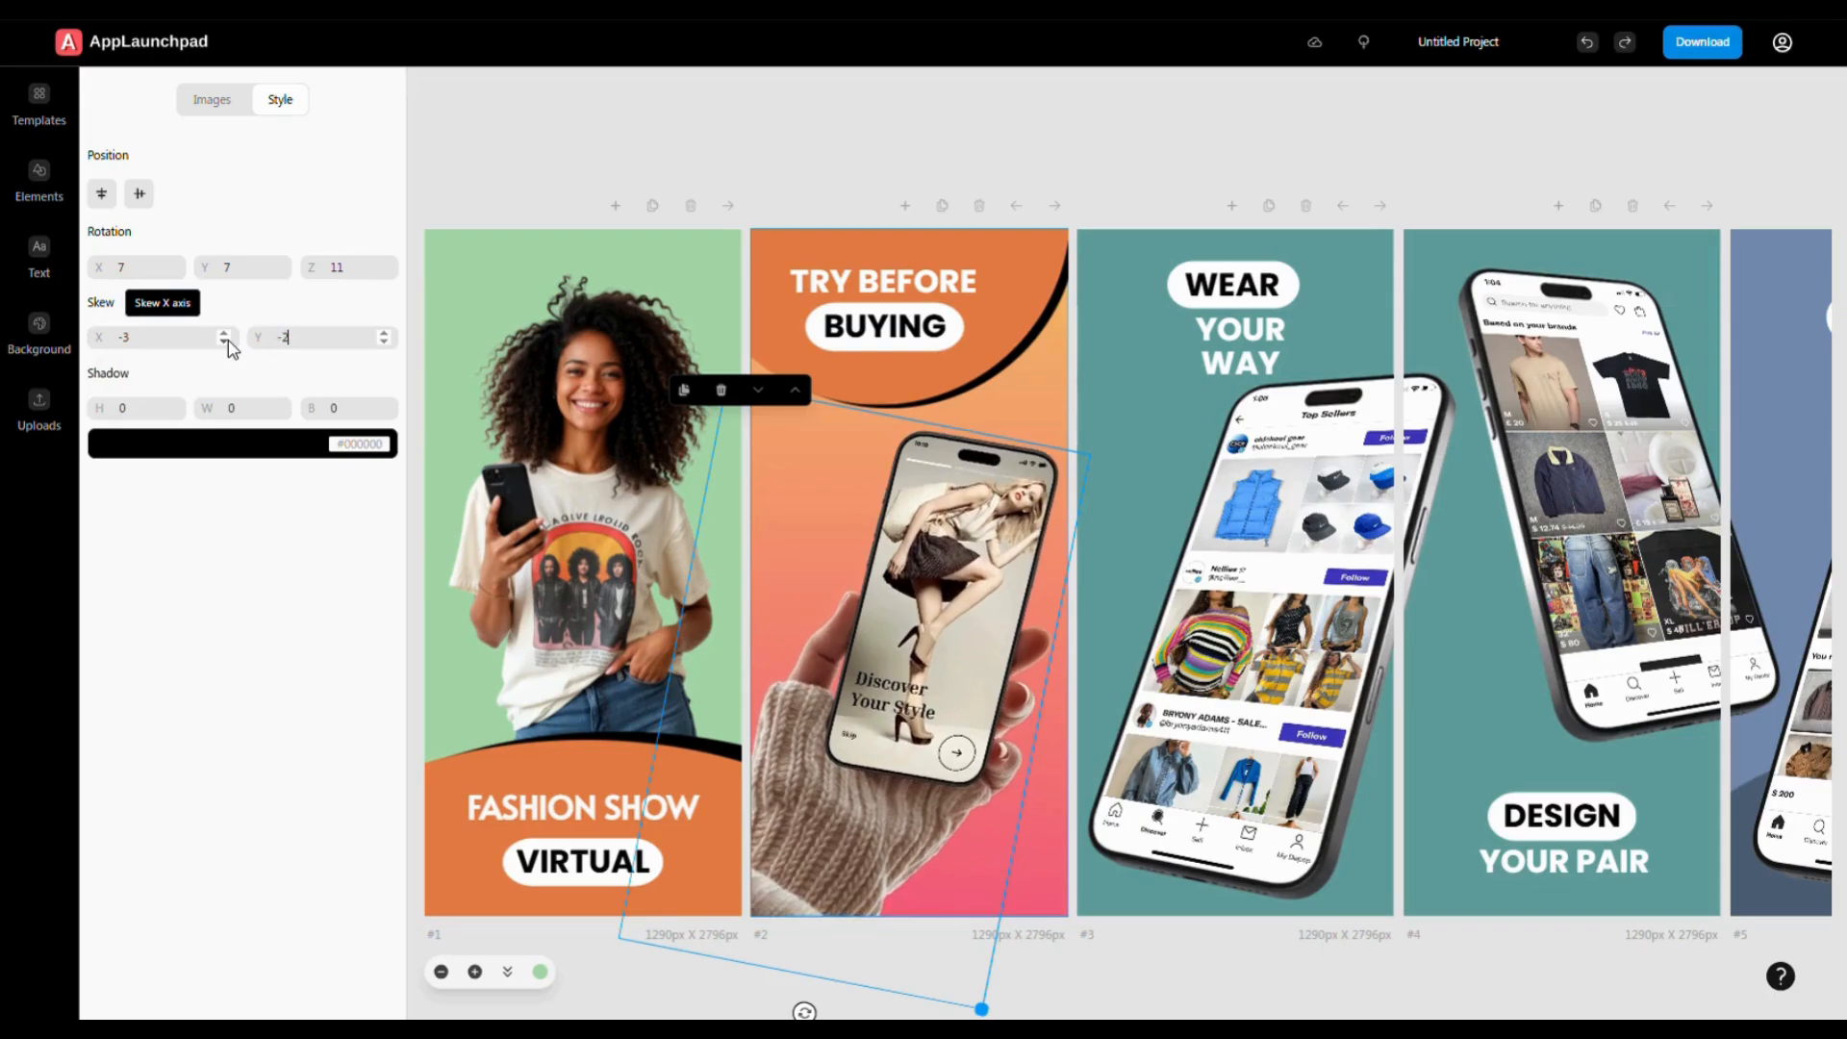
click(113, 196)
click(139, 194)
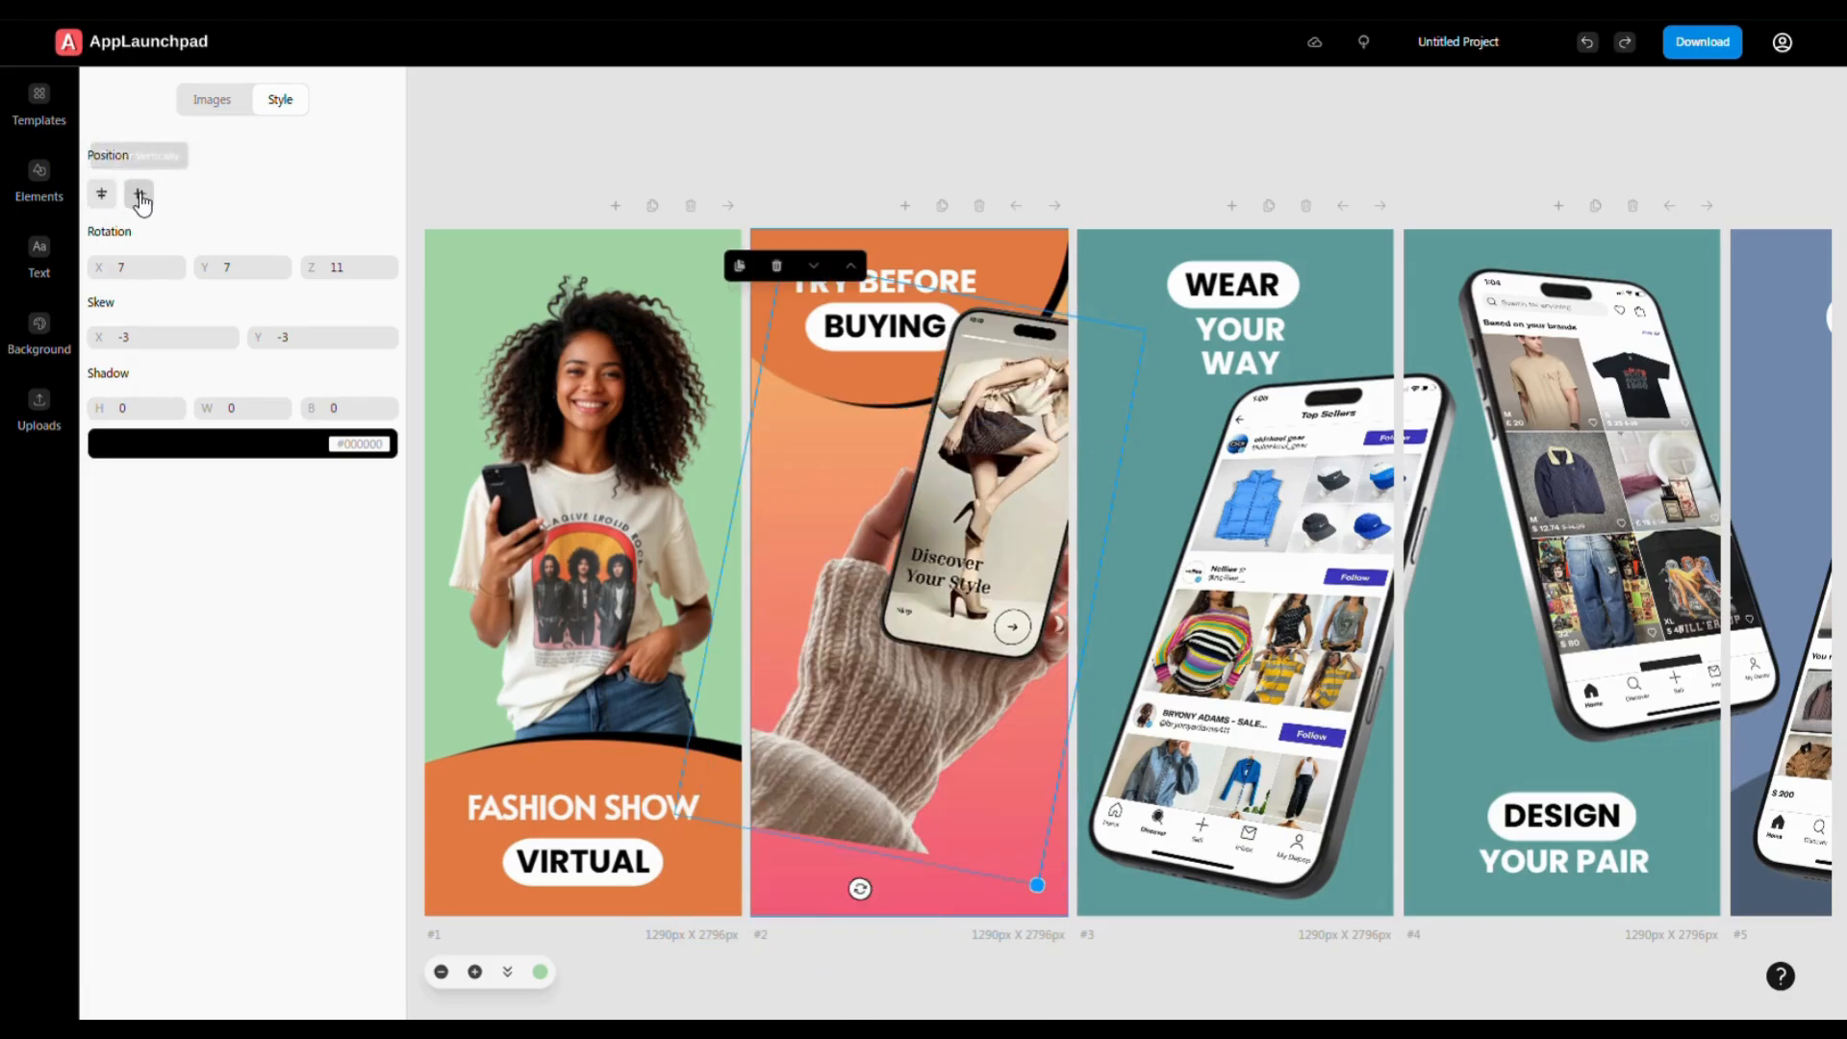
drag(1002, 481, 941, 607)
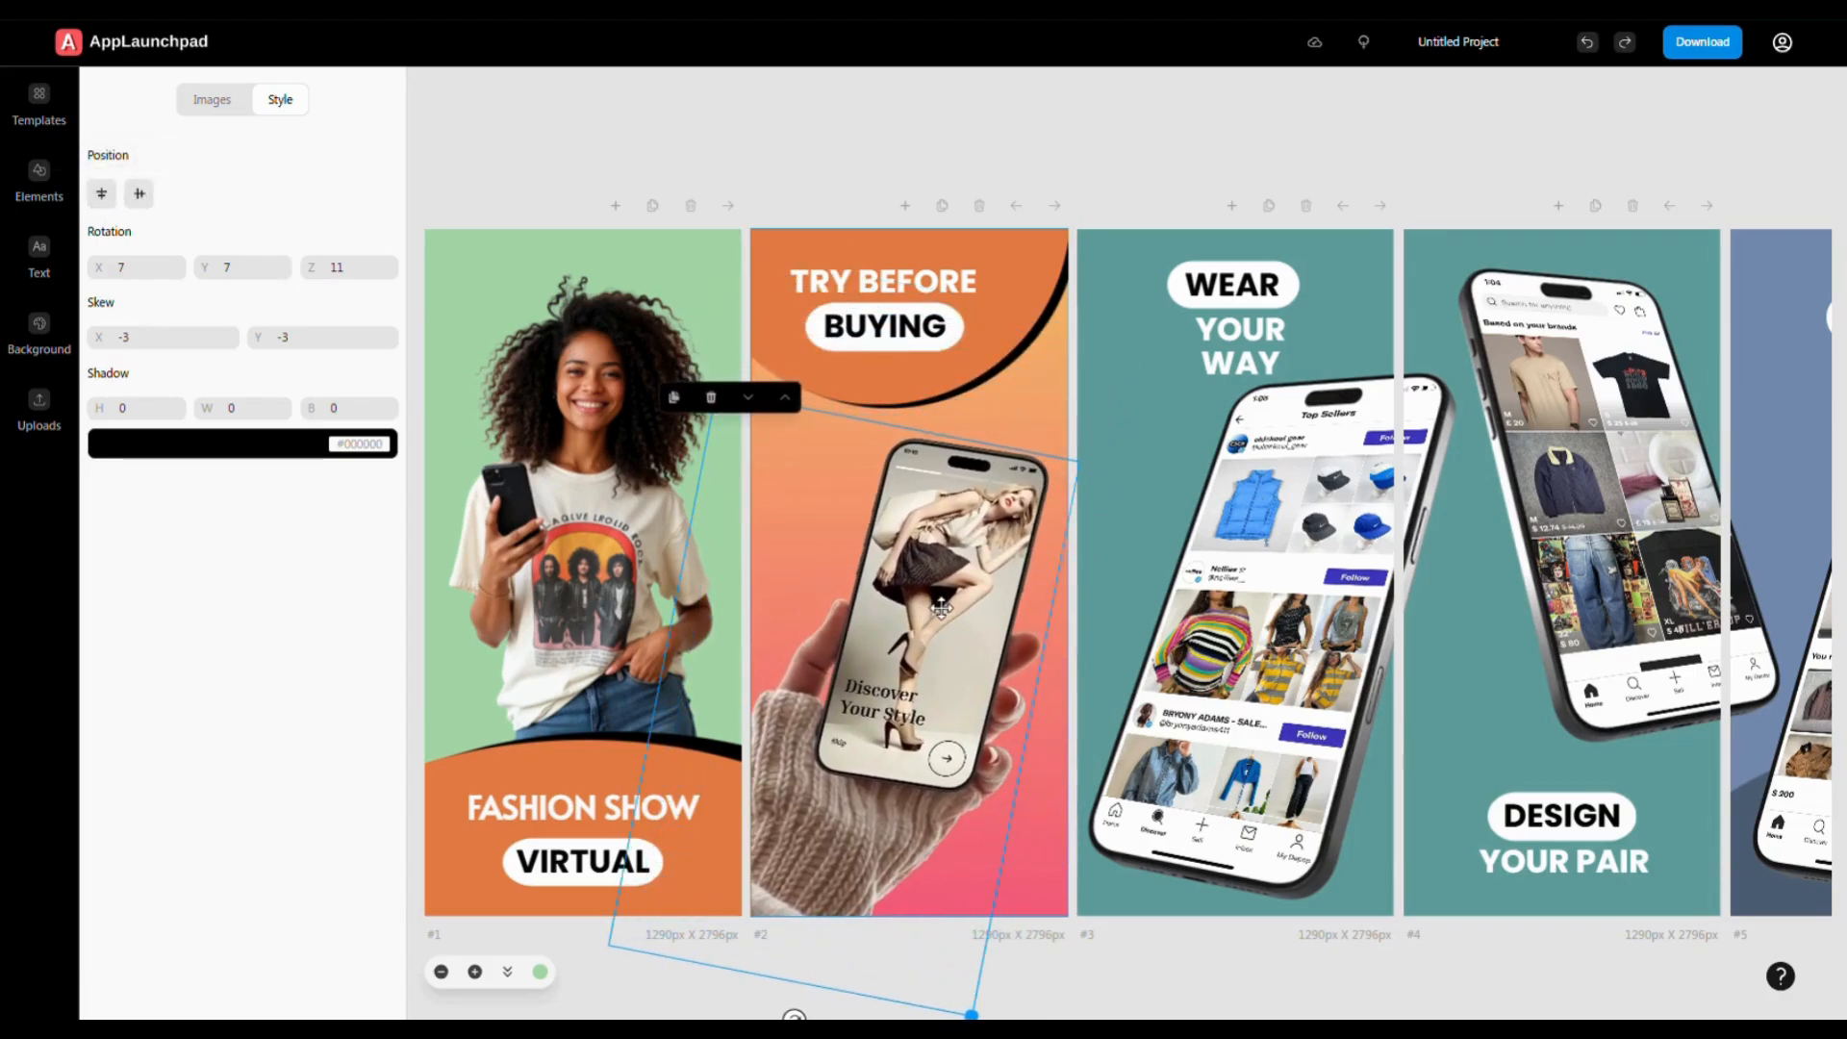
- Put the category and trending-items home screenshot into screen 3's phone
click(1282, 567)
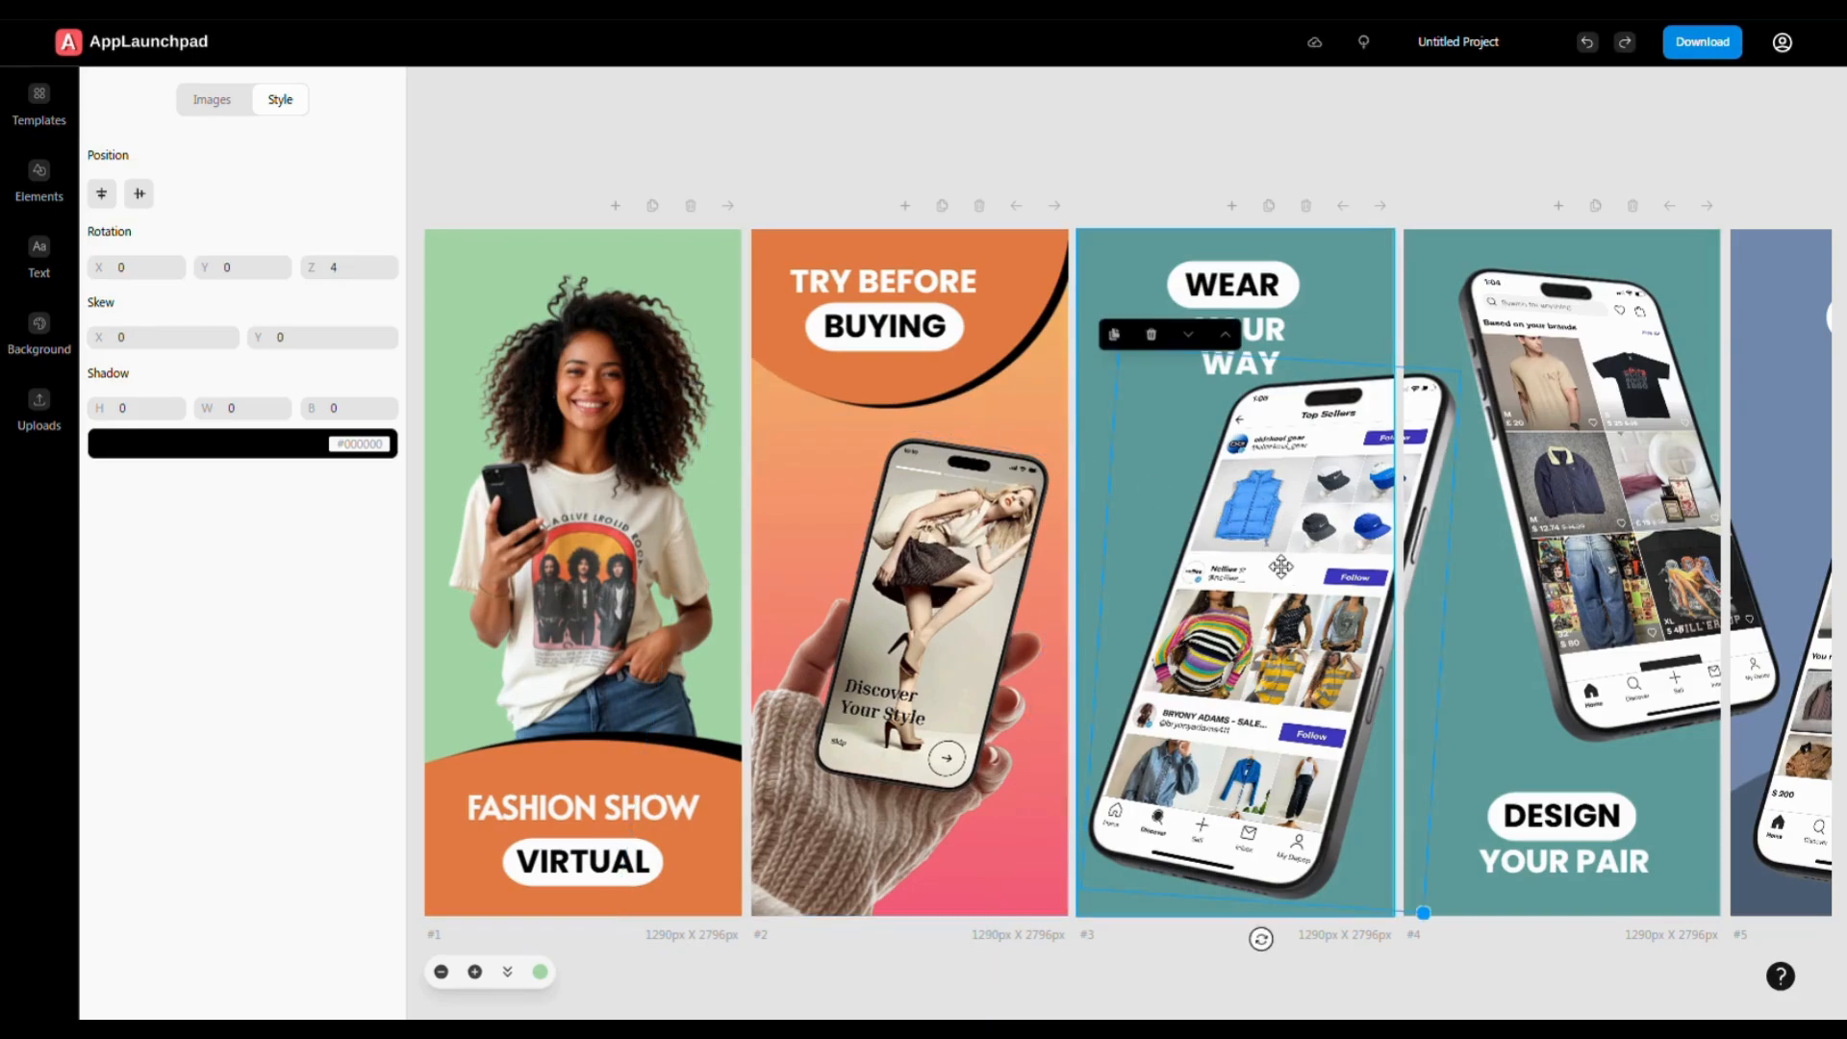
click(216, 117)
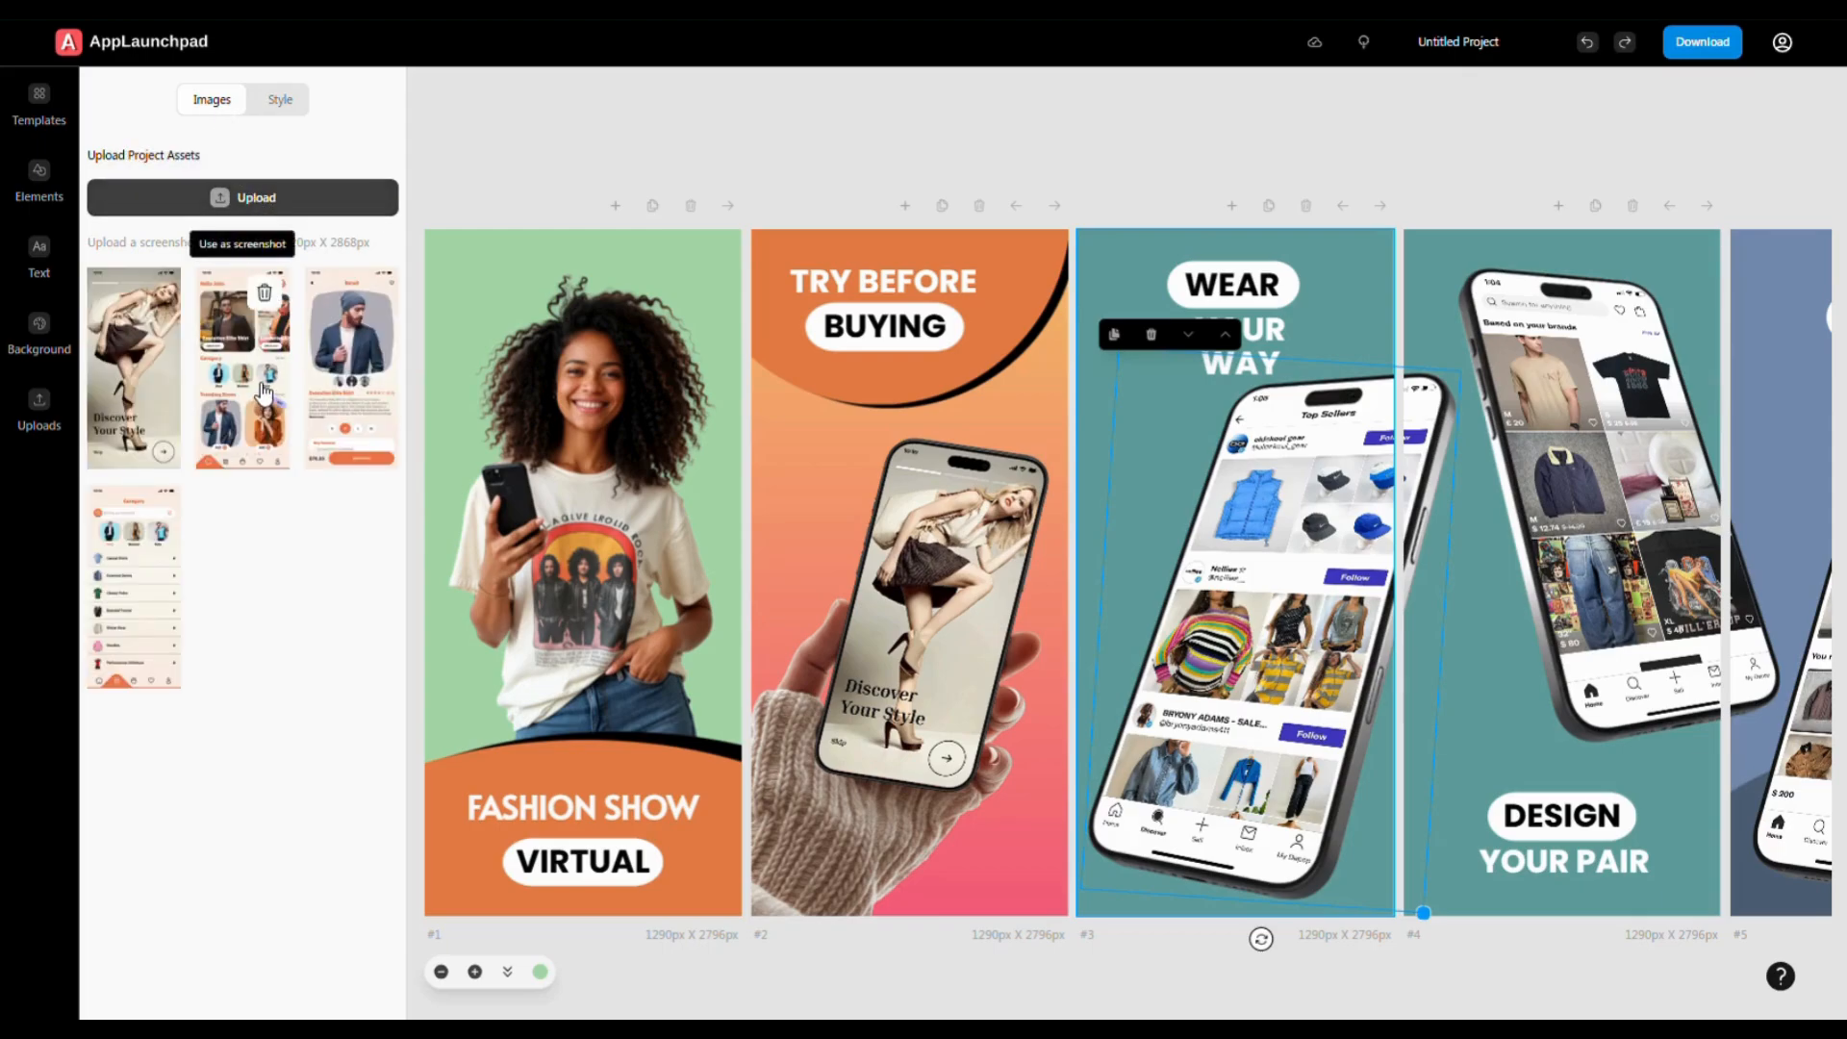
click(265, 390)
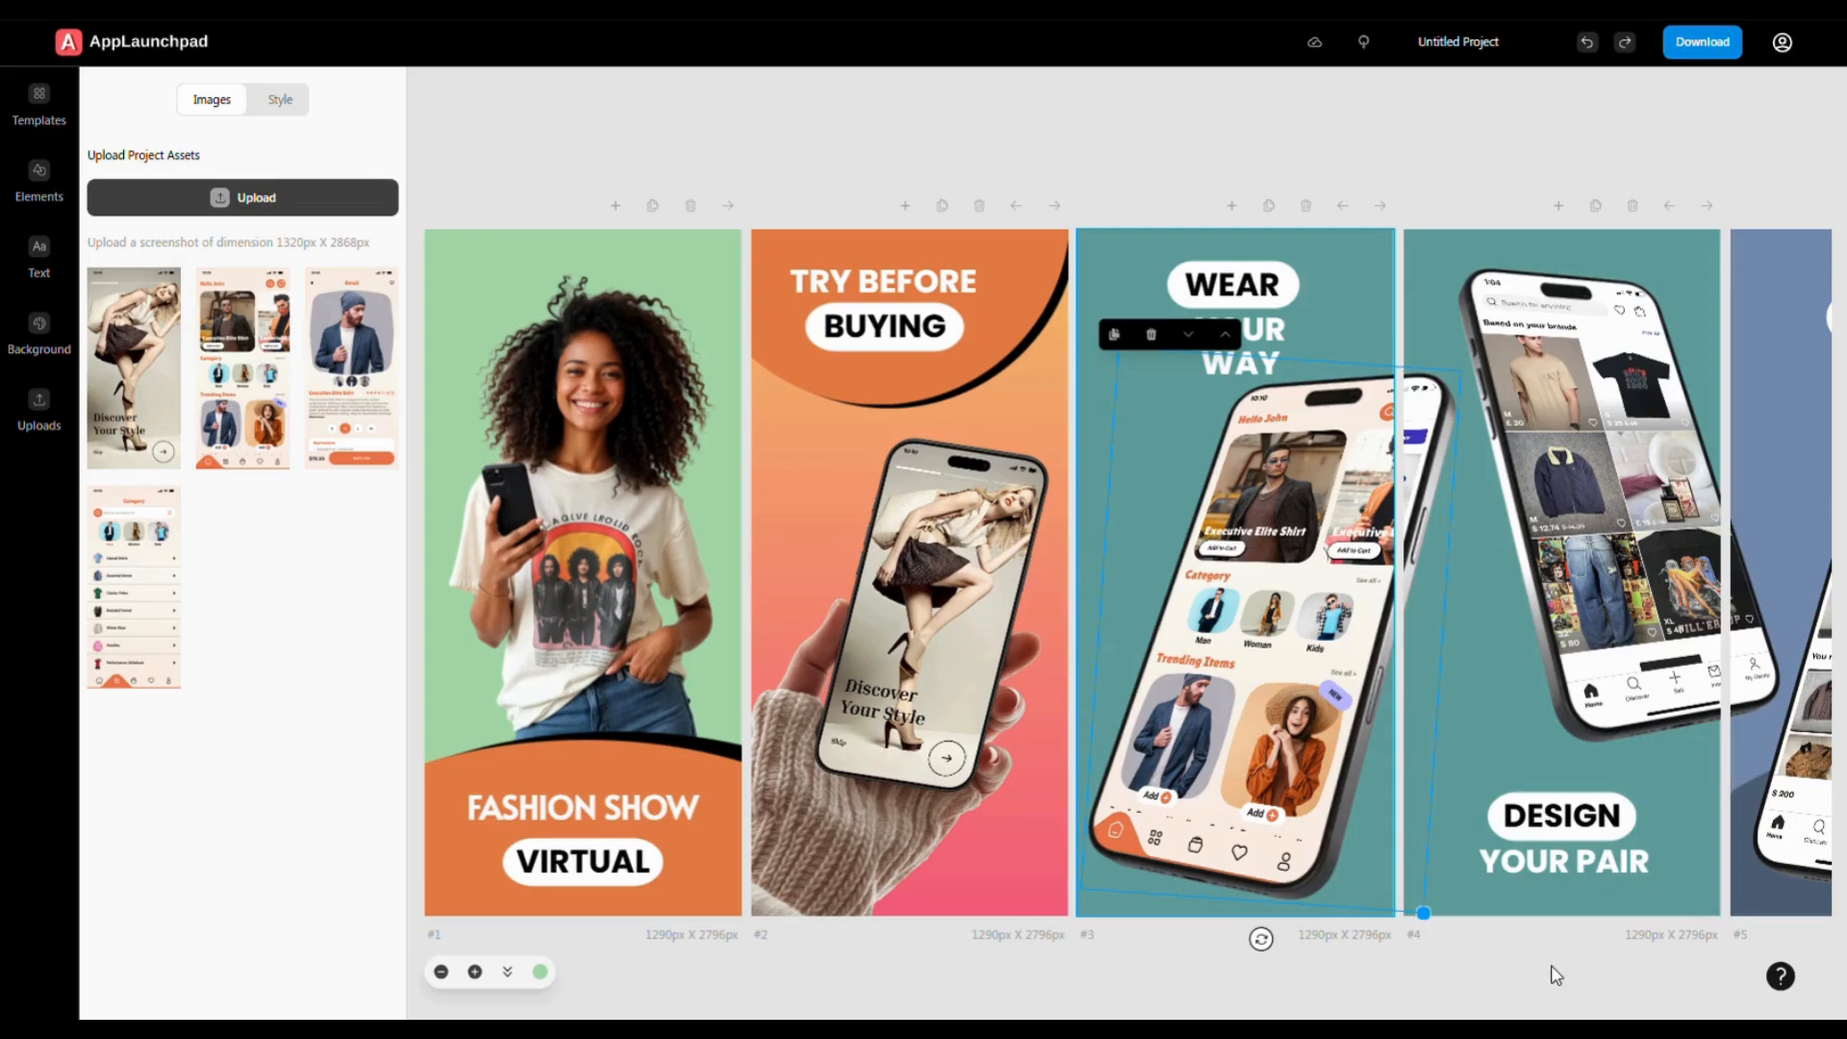
click(1525, 895)
click(1444, 444)
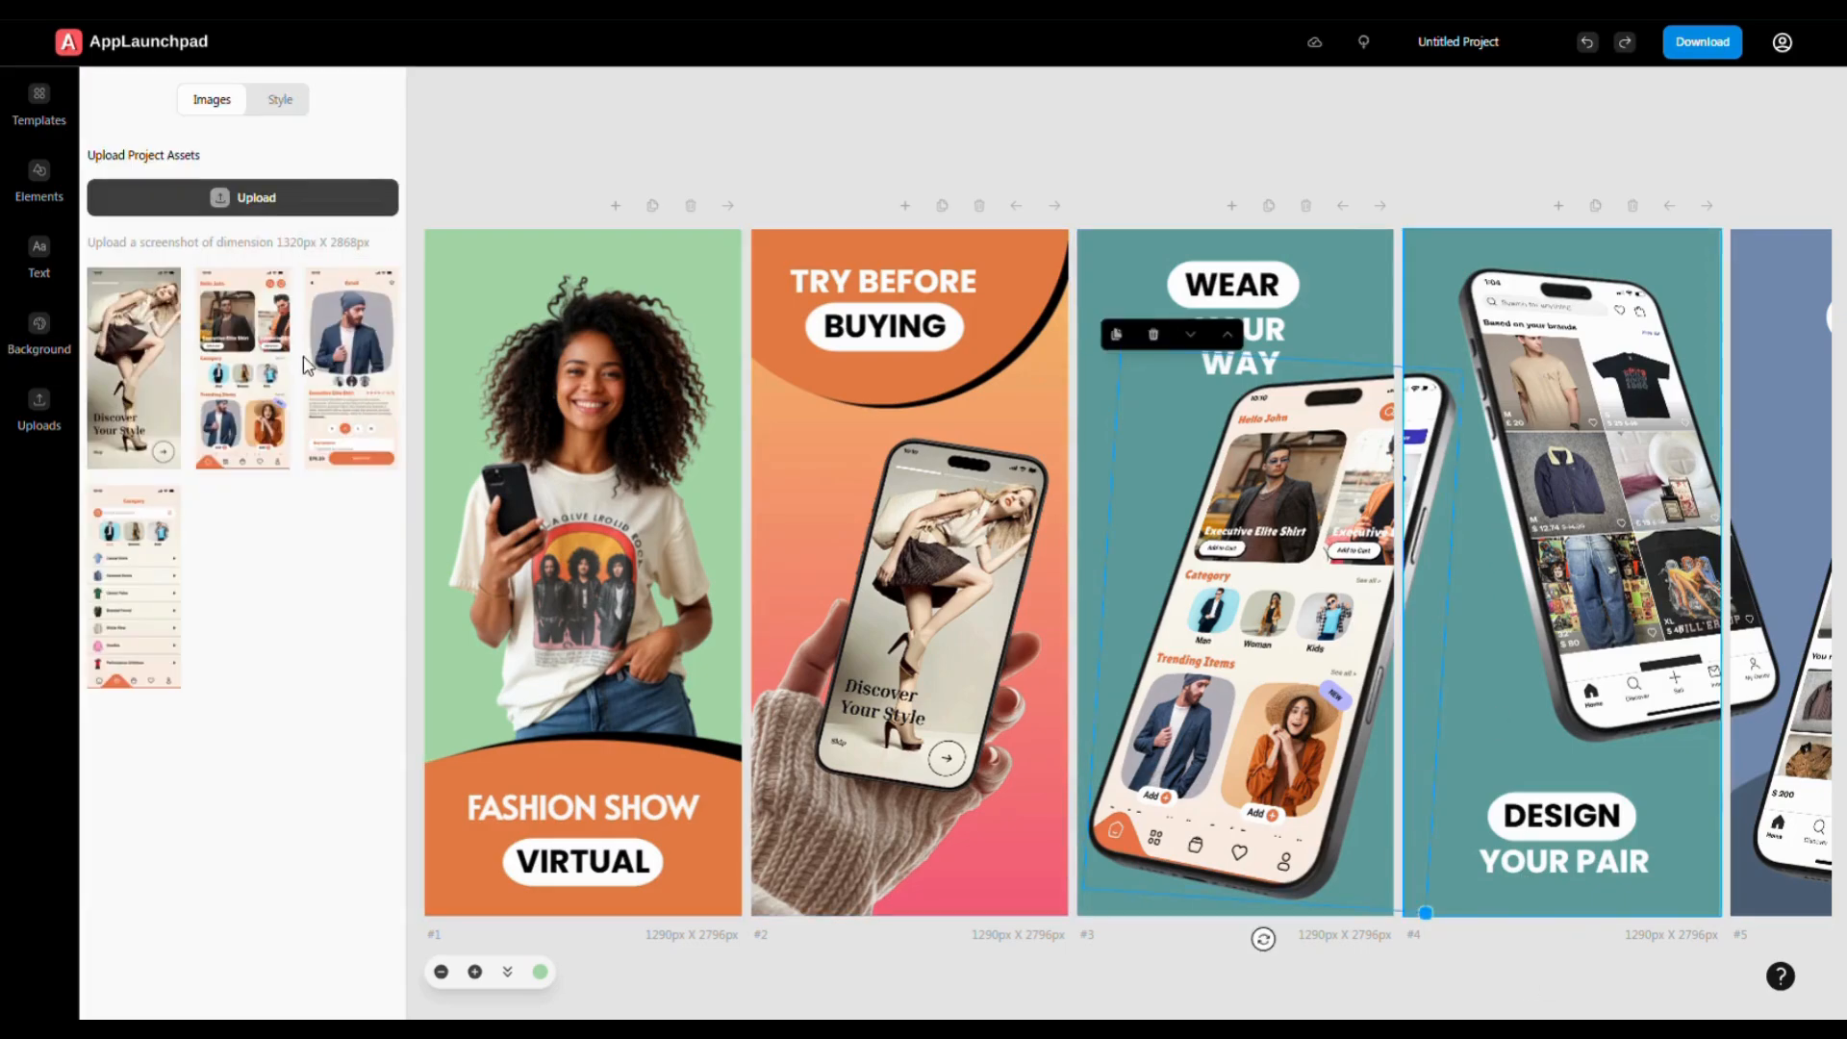
click(273, 369)
- Load the Executive Elite Shirt product detail screenshot into screen 4's phone
click(1544, 356)
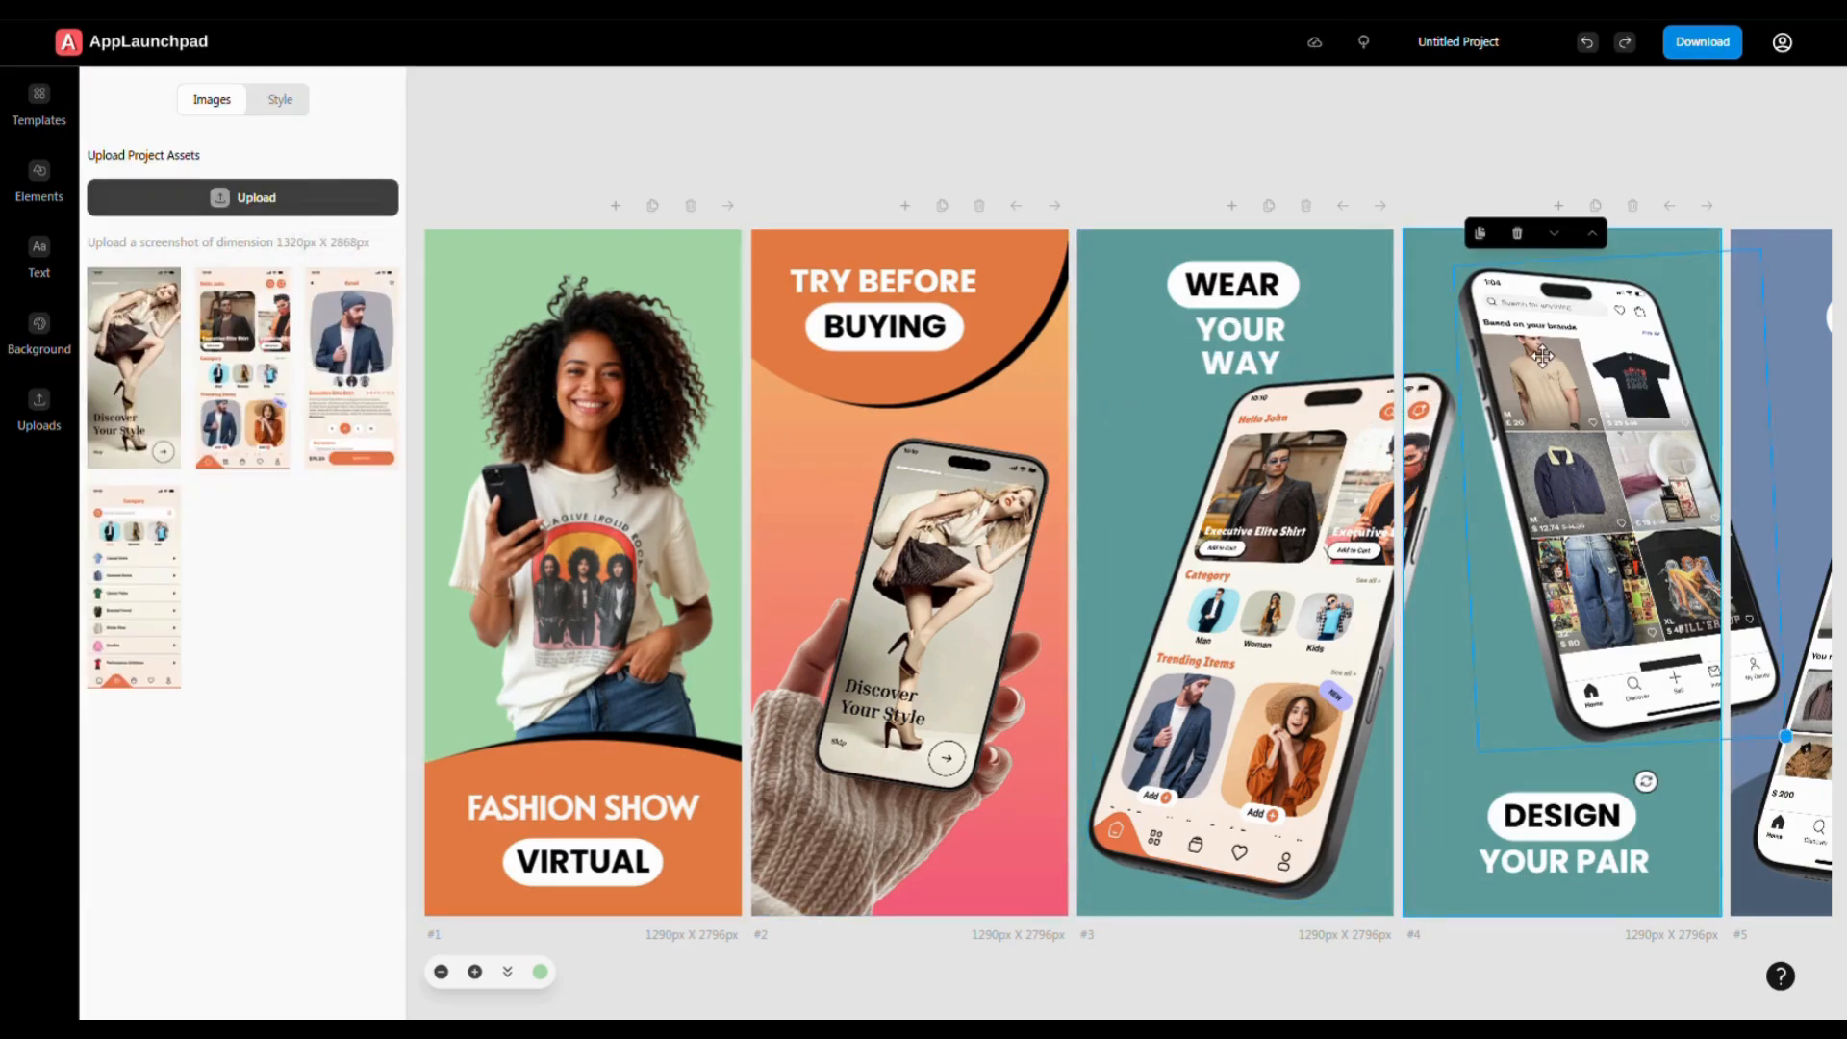
click(371, 358)
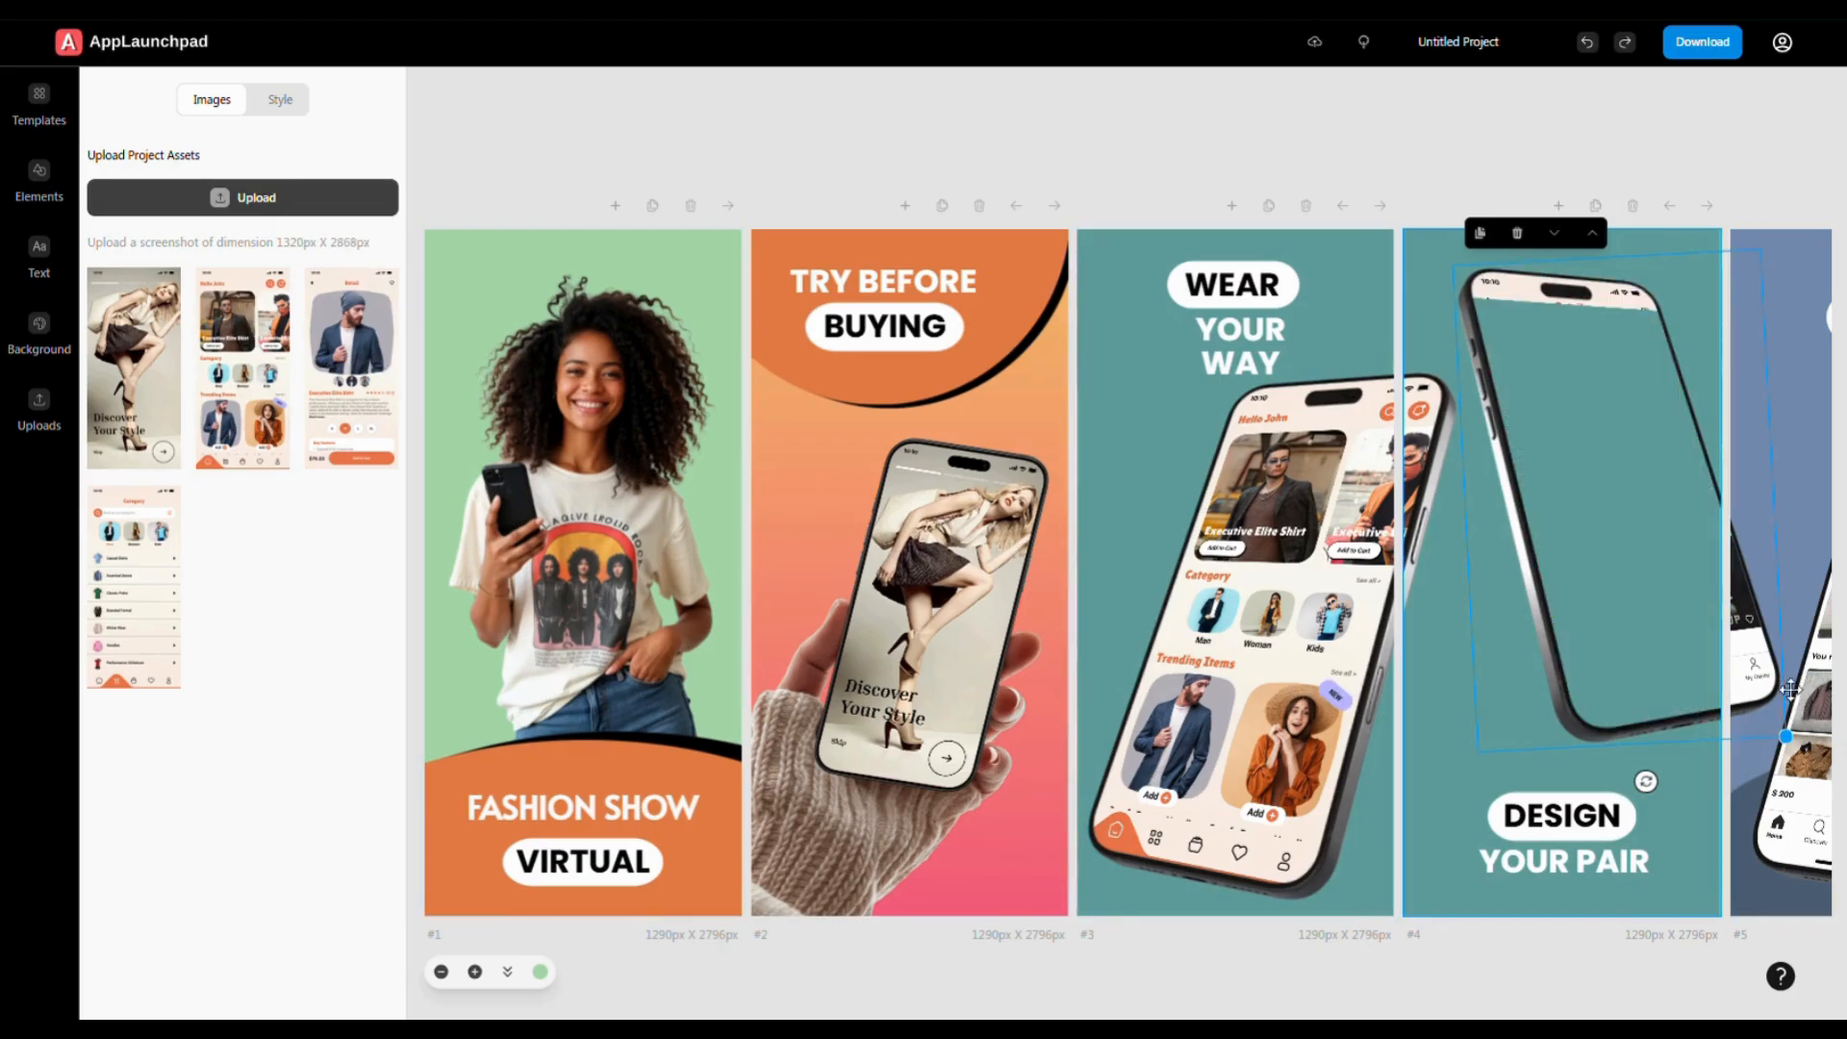
click(1763, 781)
click(1767, 668)
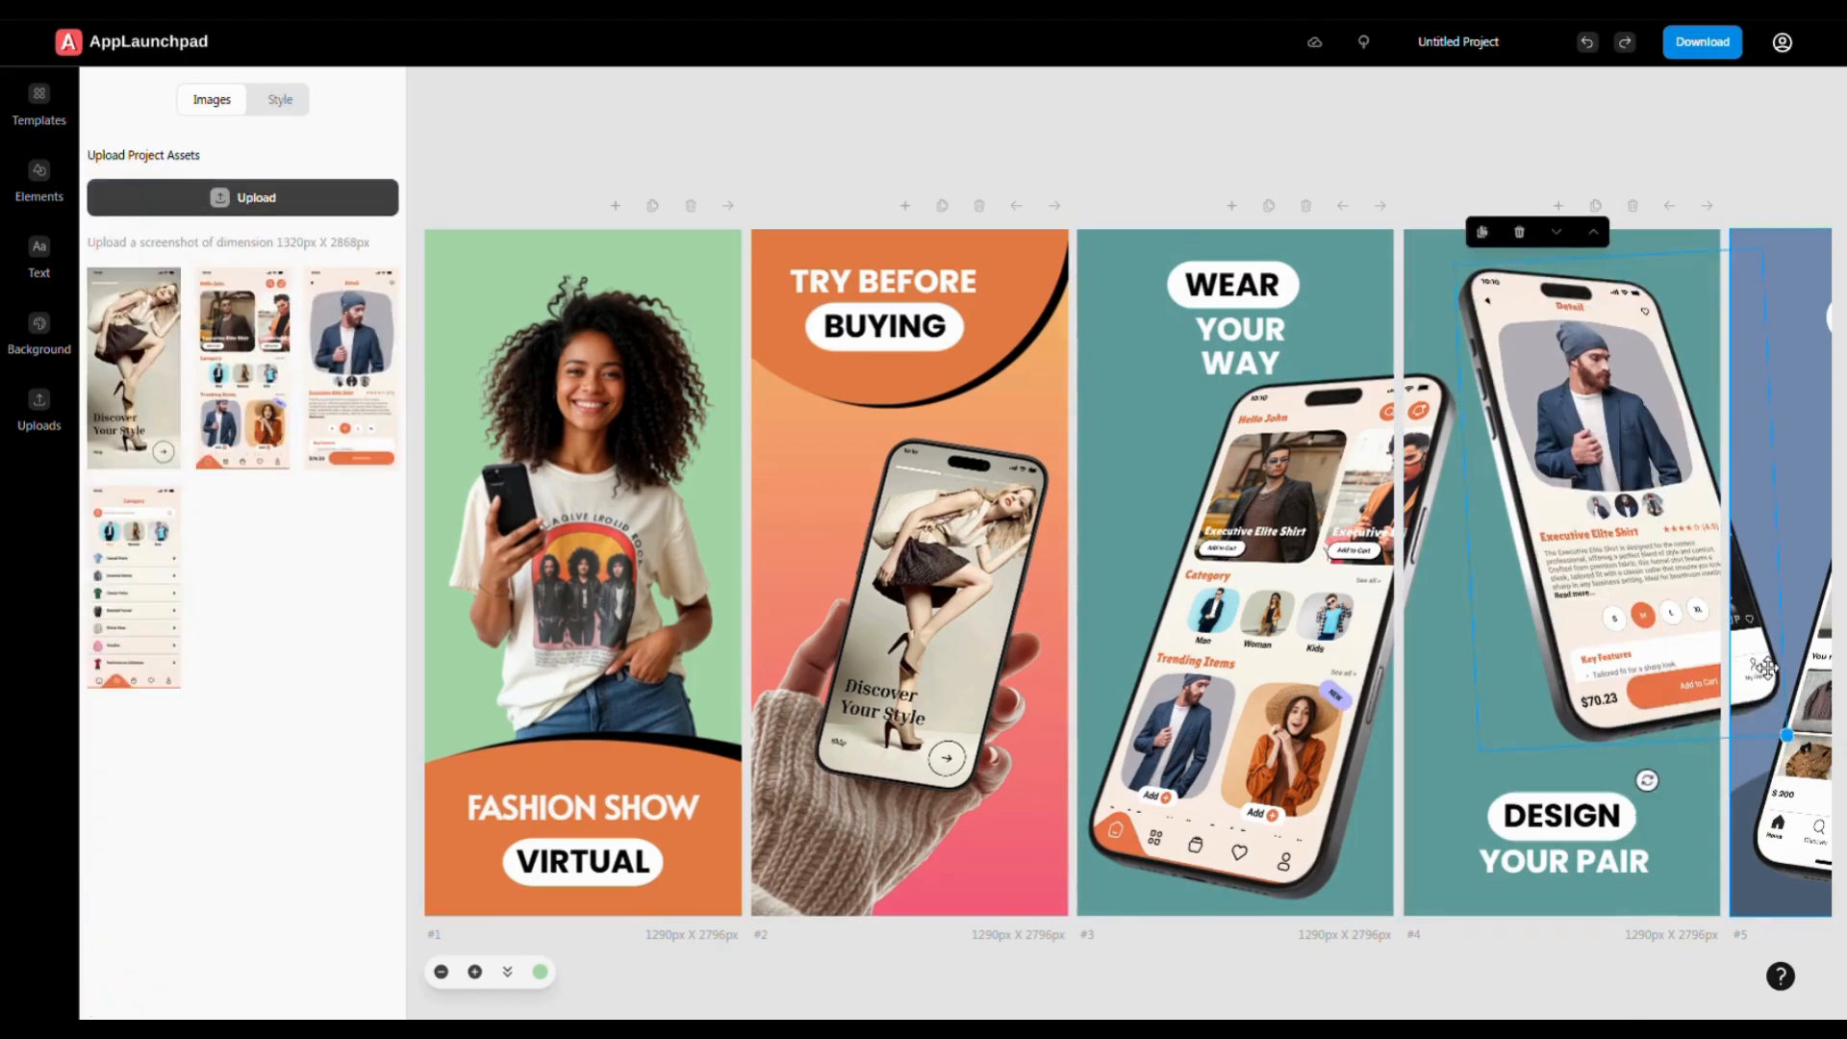
click(319, 385)
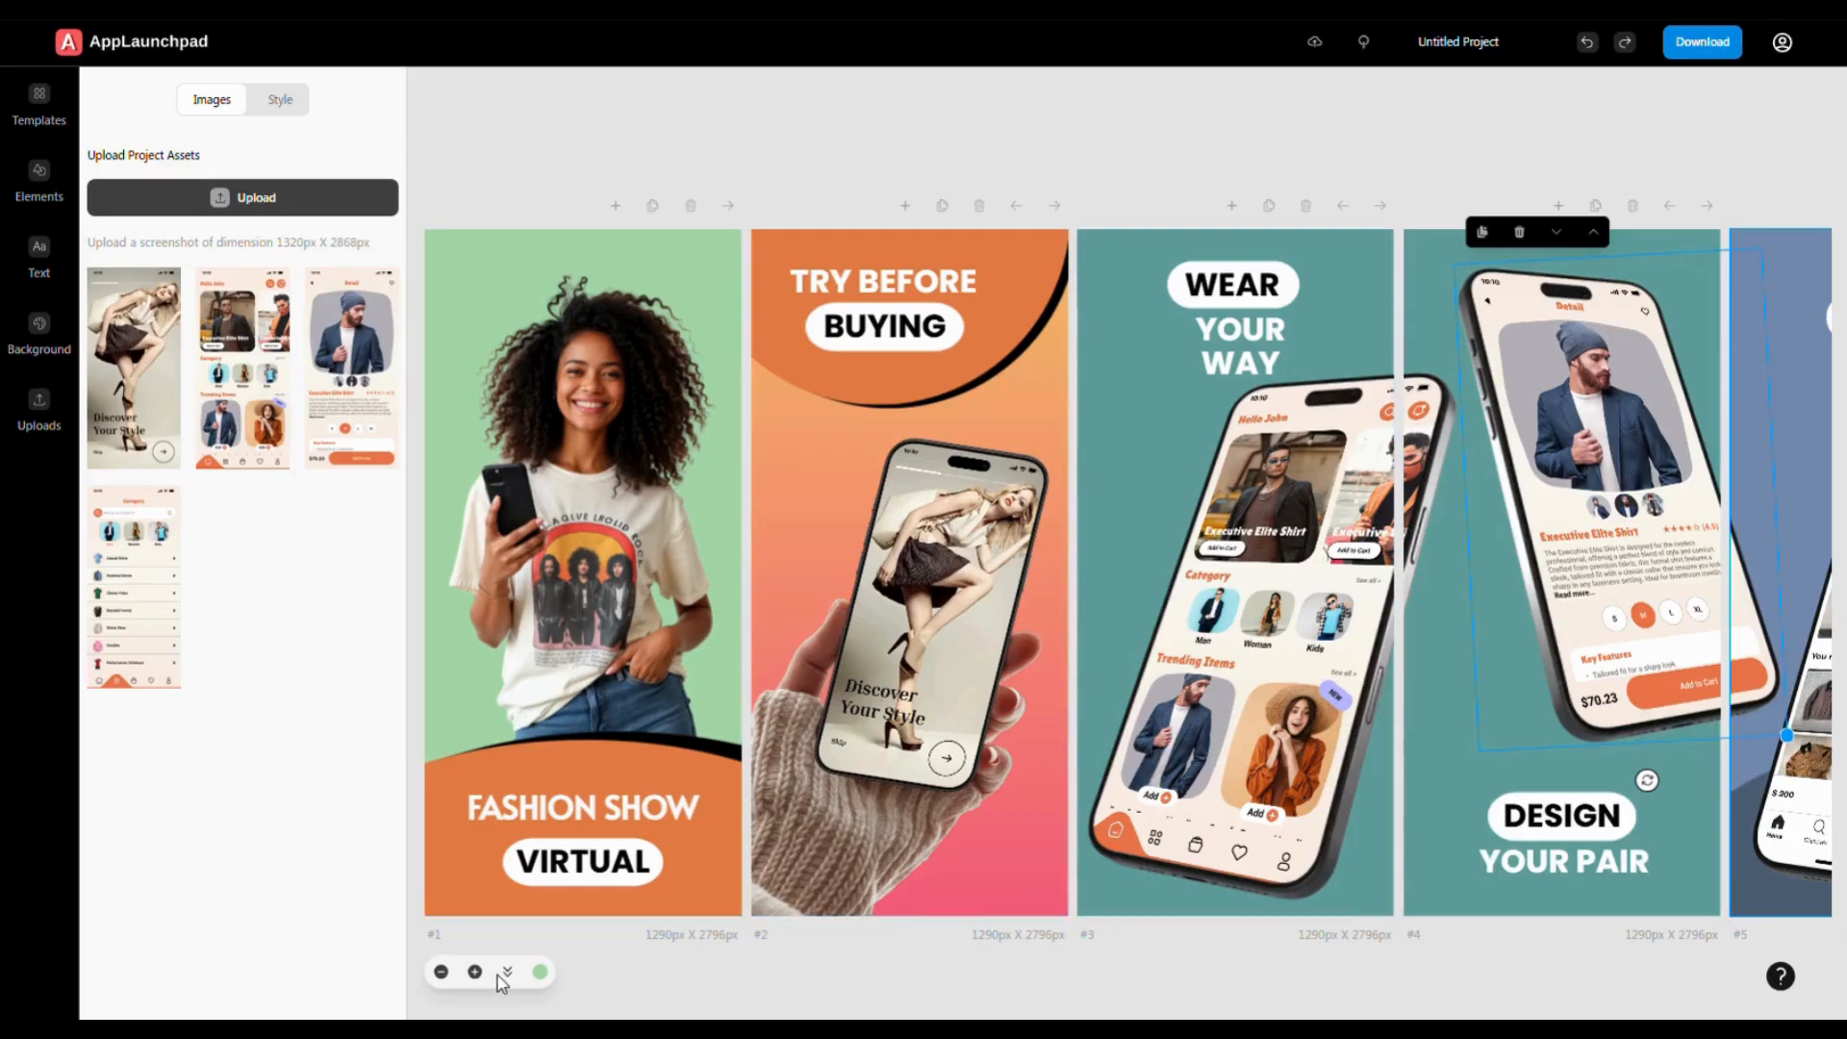
click(441, 971)
- Swap screen 5's phone image for the category list screenshot, keeping the screens in a row
click(441, 972)
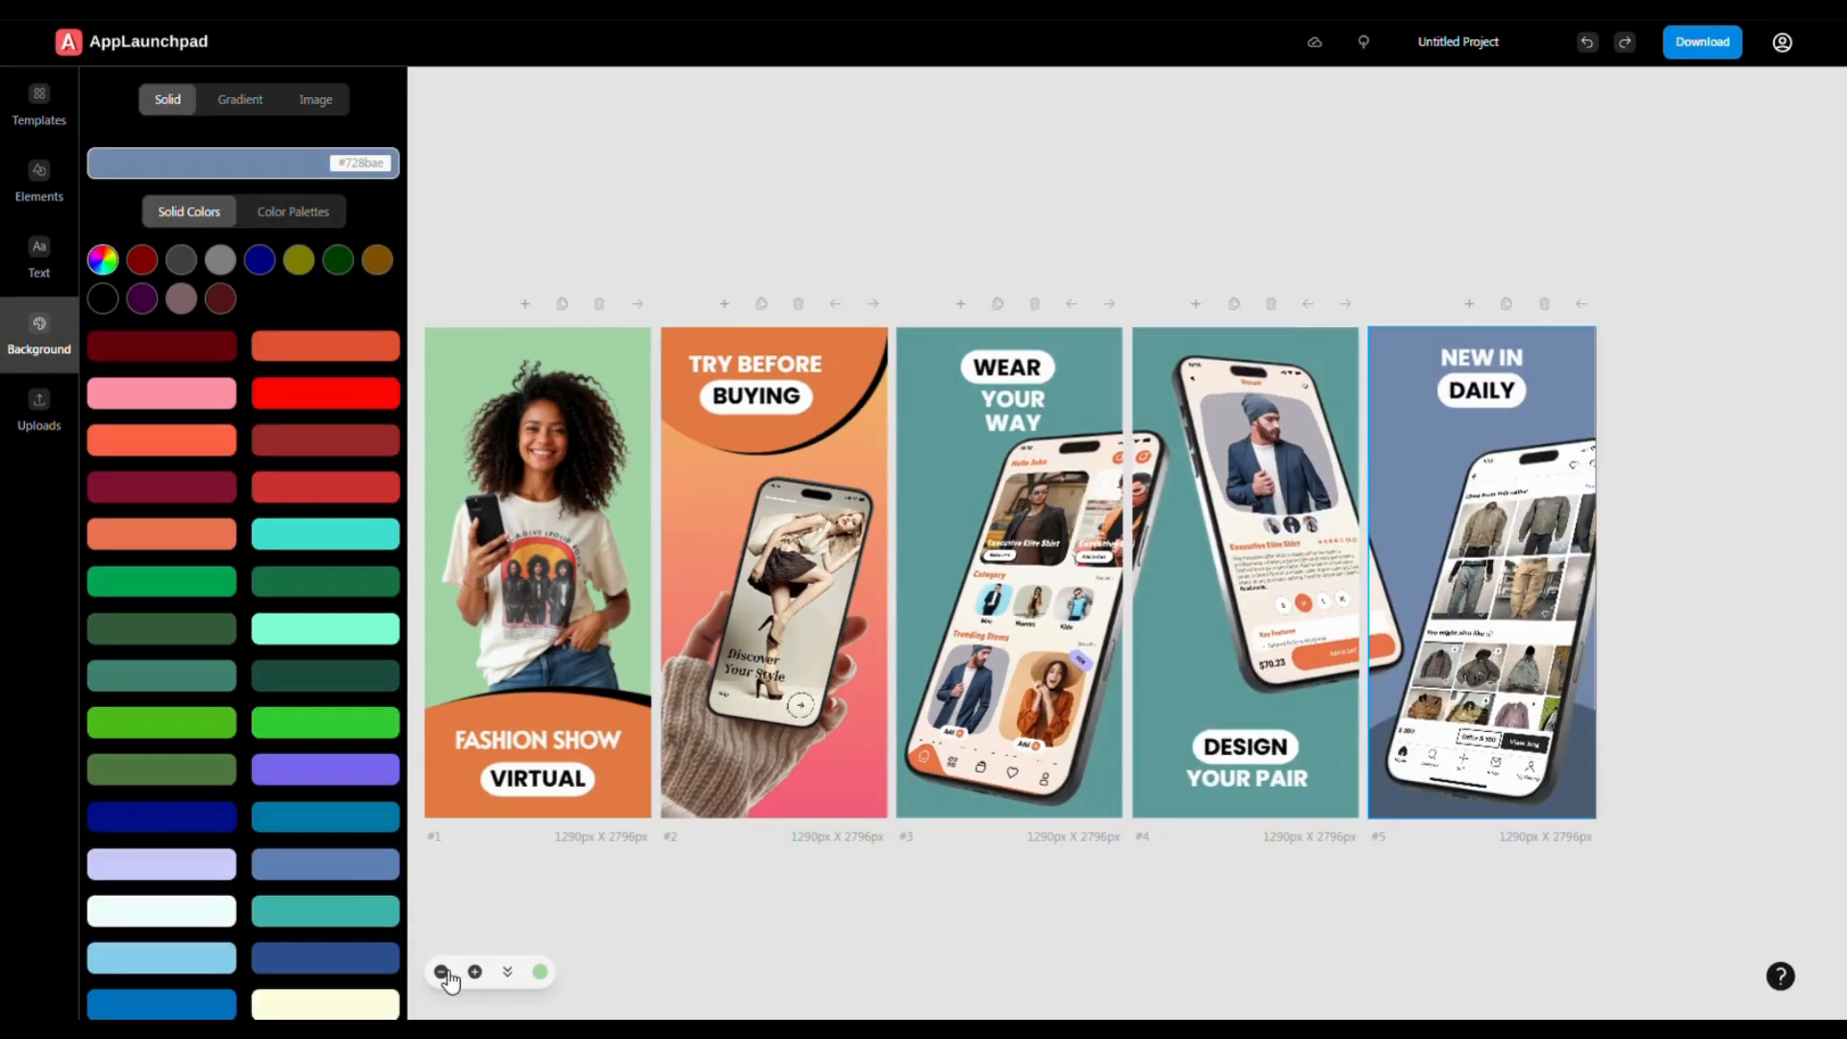
click(1492, 660)
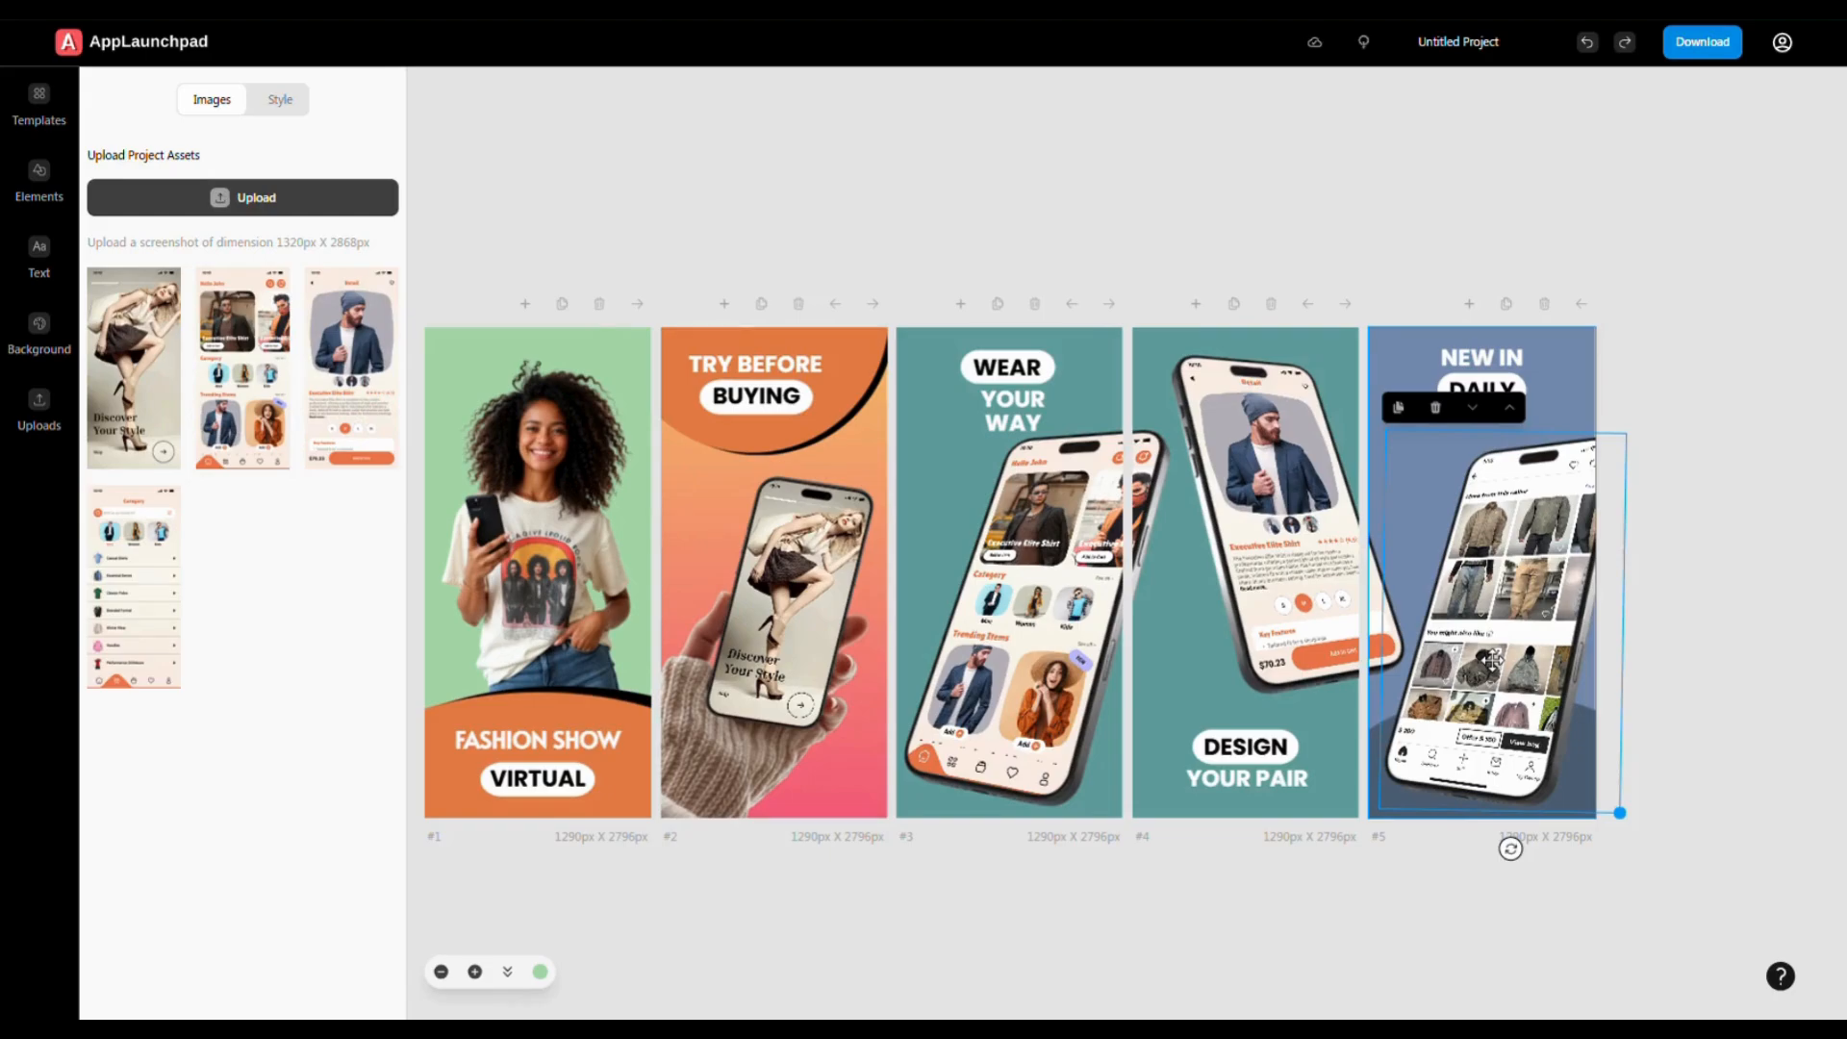
click(123, 596)
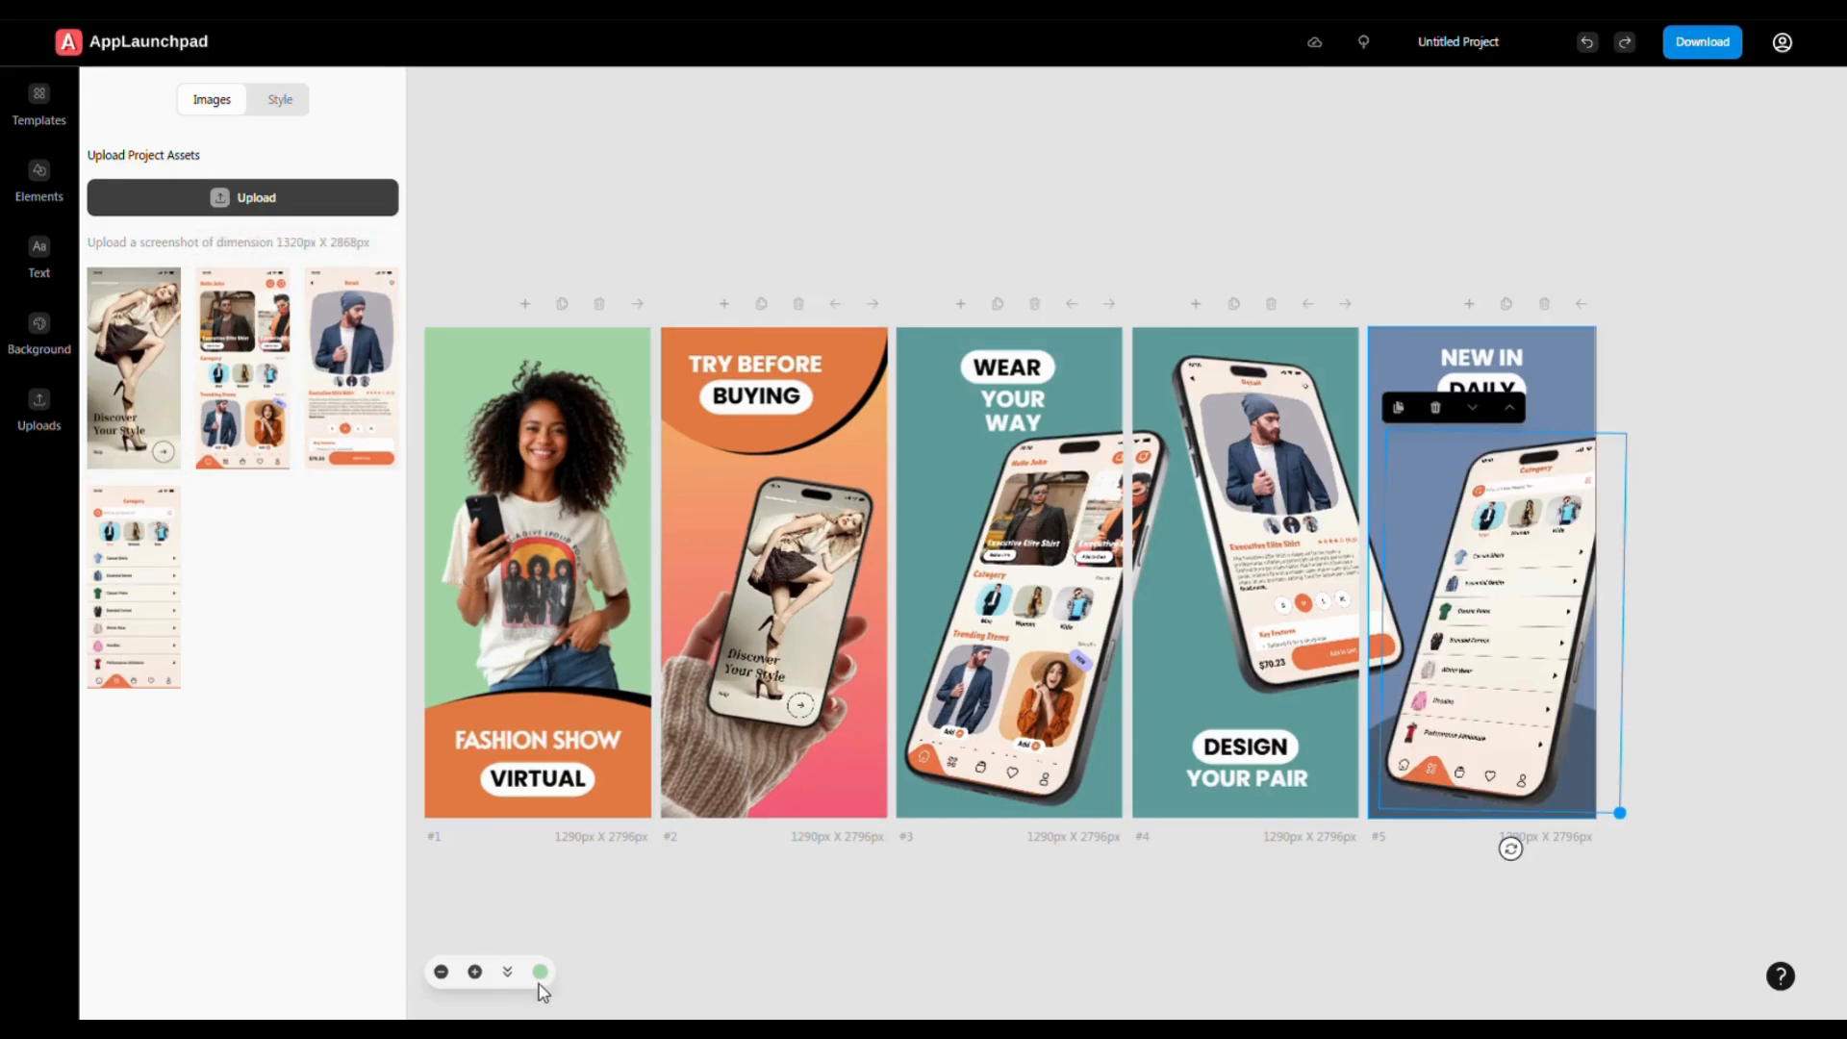
click(507, 973)
scroll(1183, 638, down, 15)
scroll(1181, 638, up, 7)
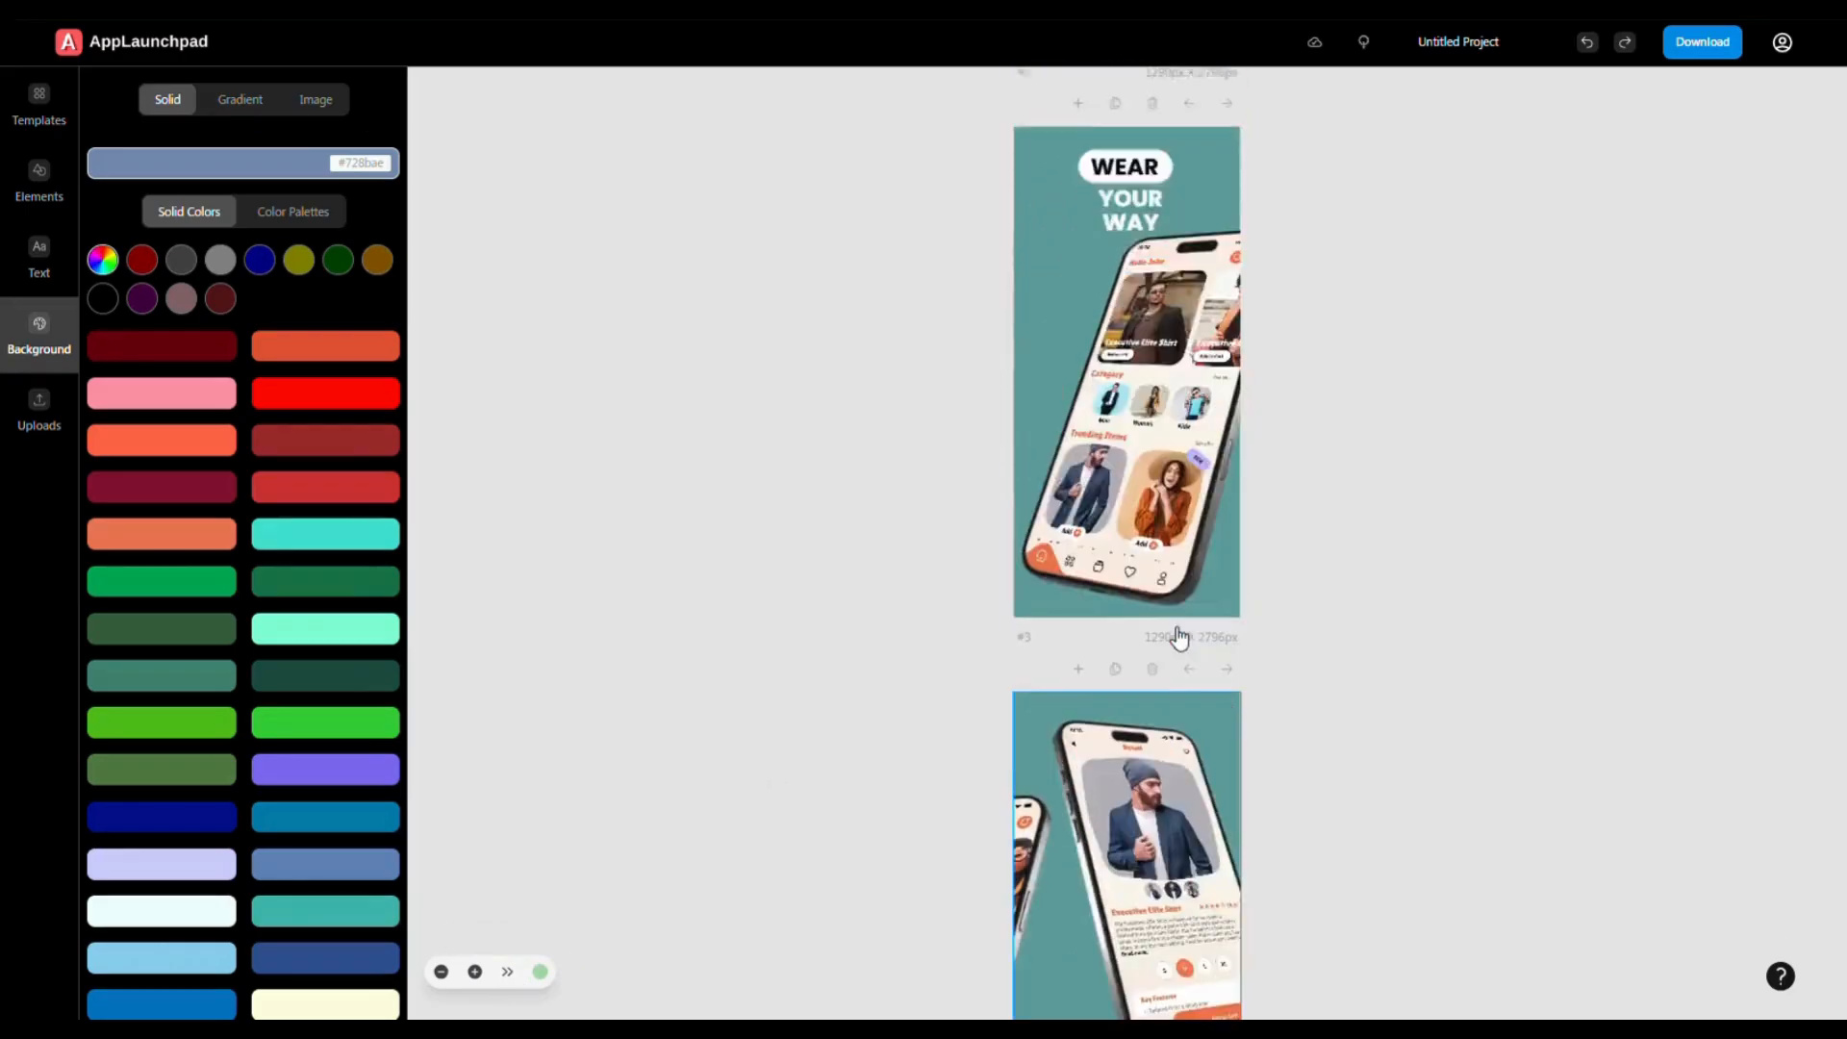
scroll(1181, 638, up, 9)
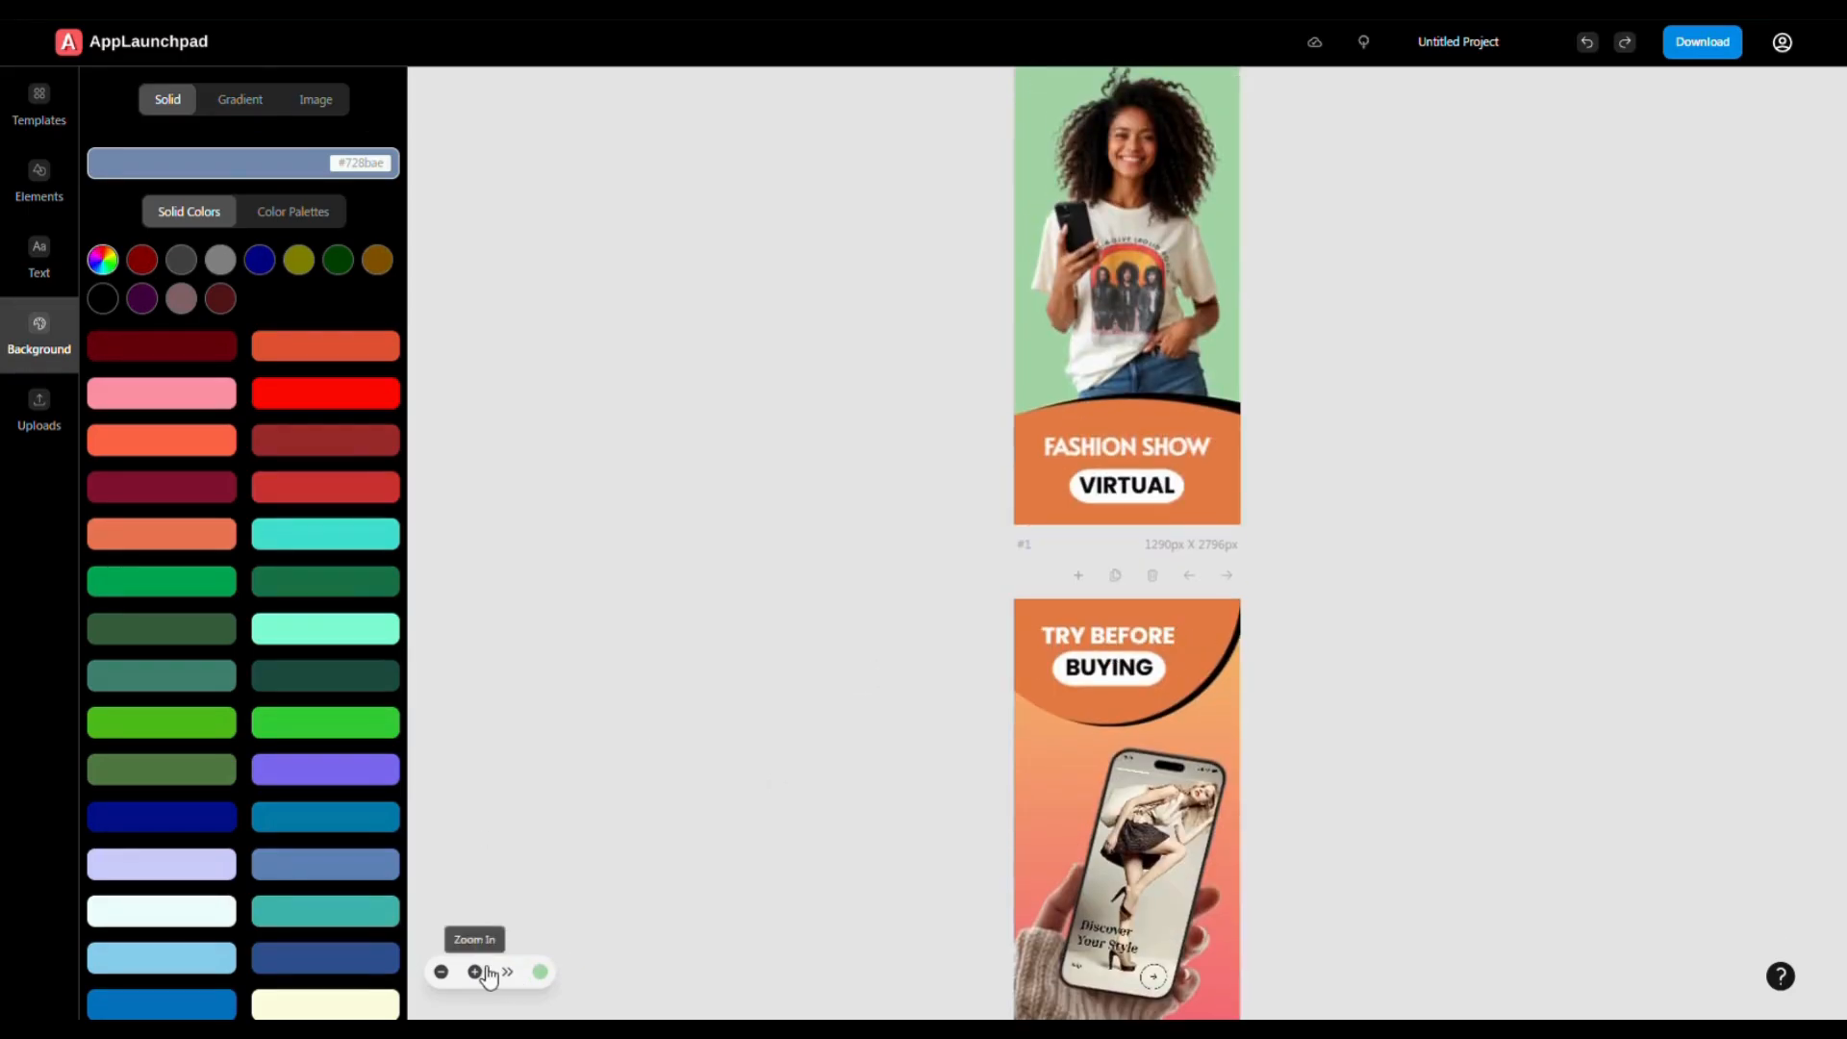
click(507, 972)
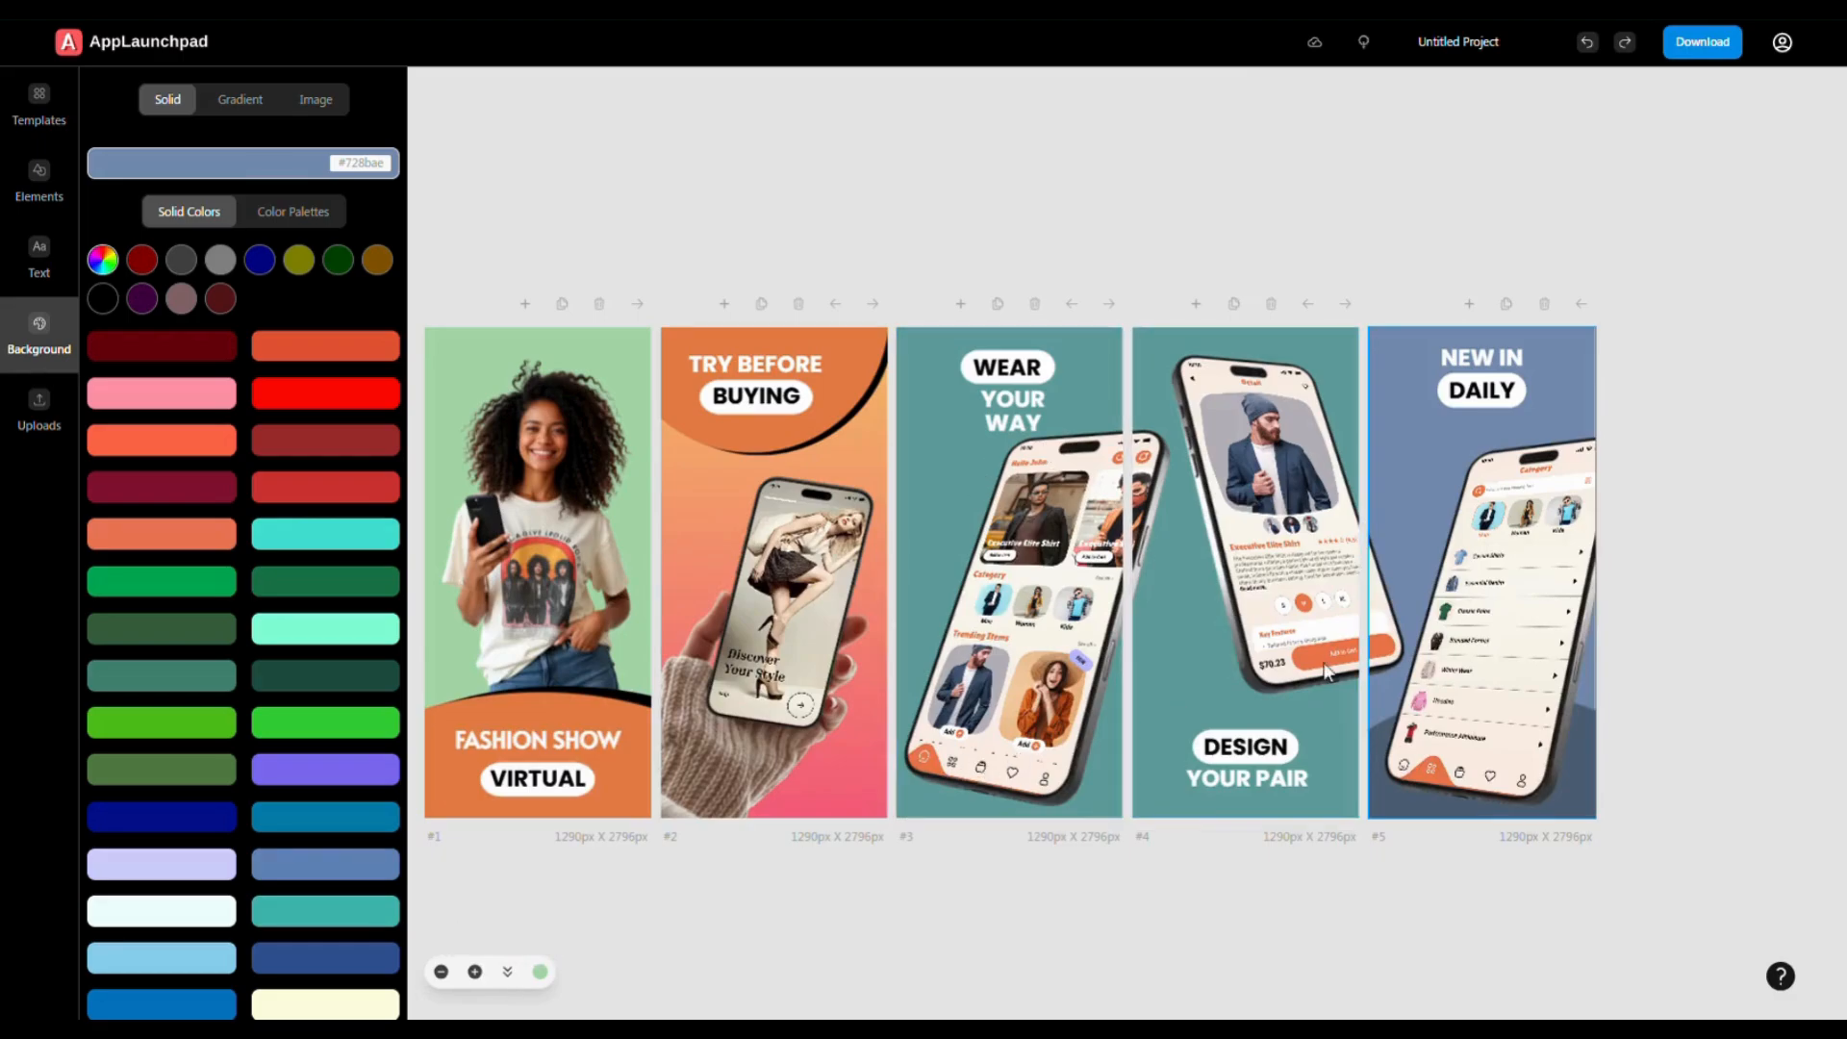
- Give screens 3, 4 and 5 solid bright blue, yellow and pale peach backgrounds
click(945, 457)
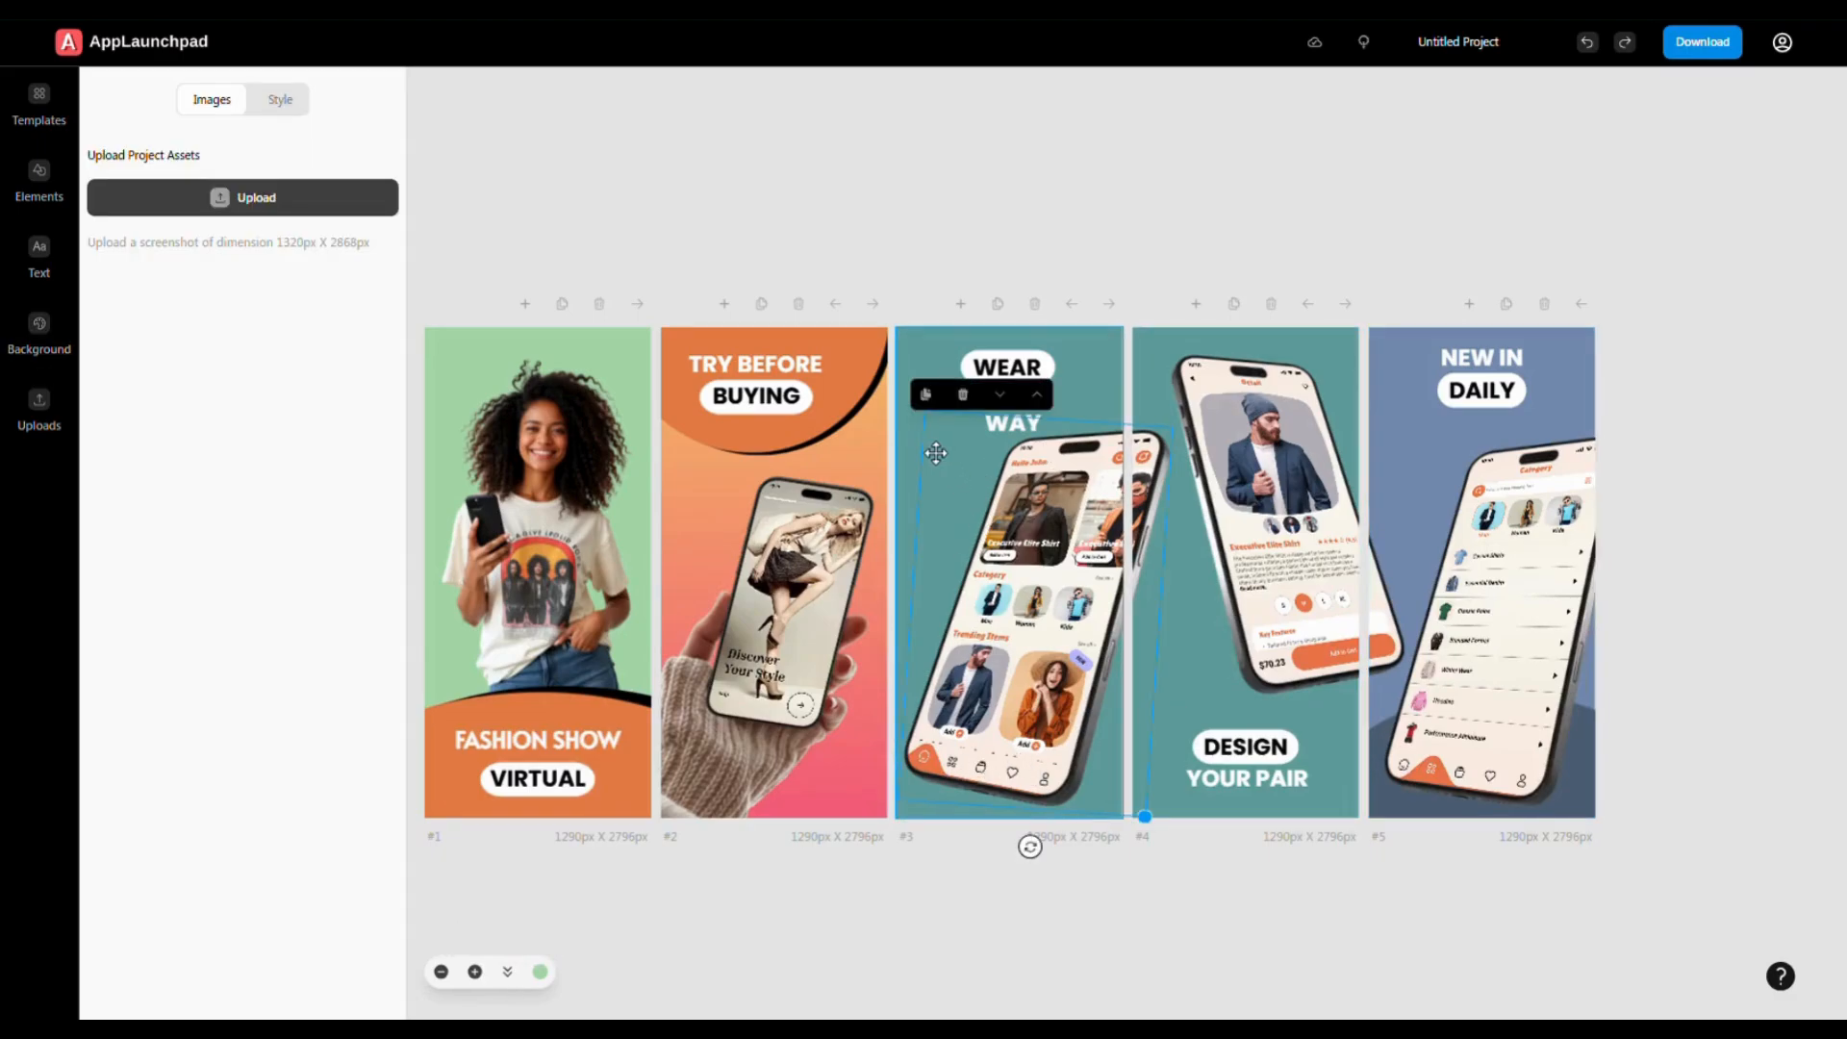
click(916, 367)
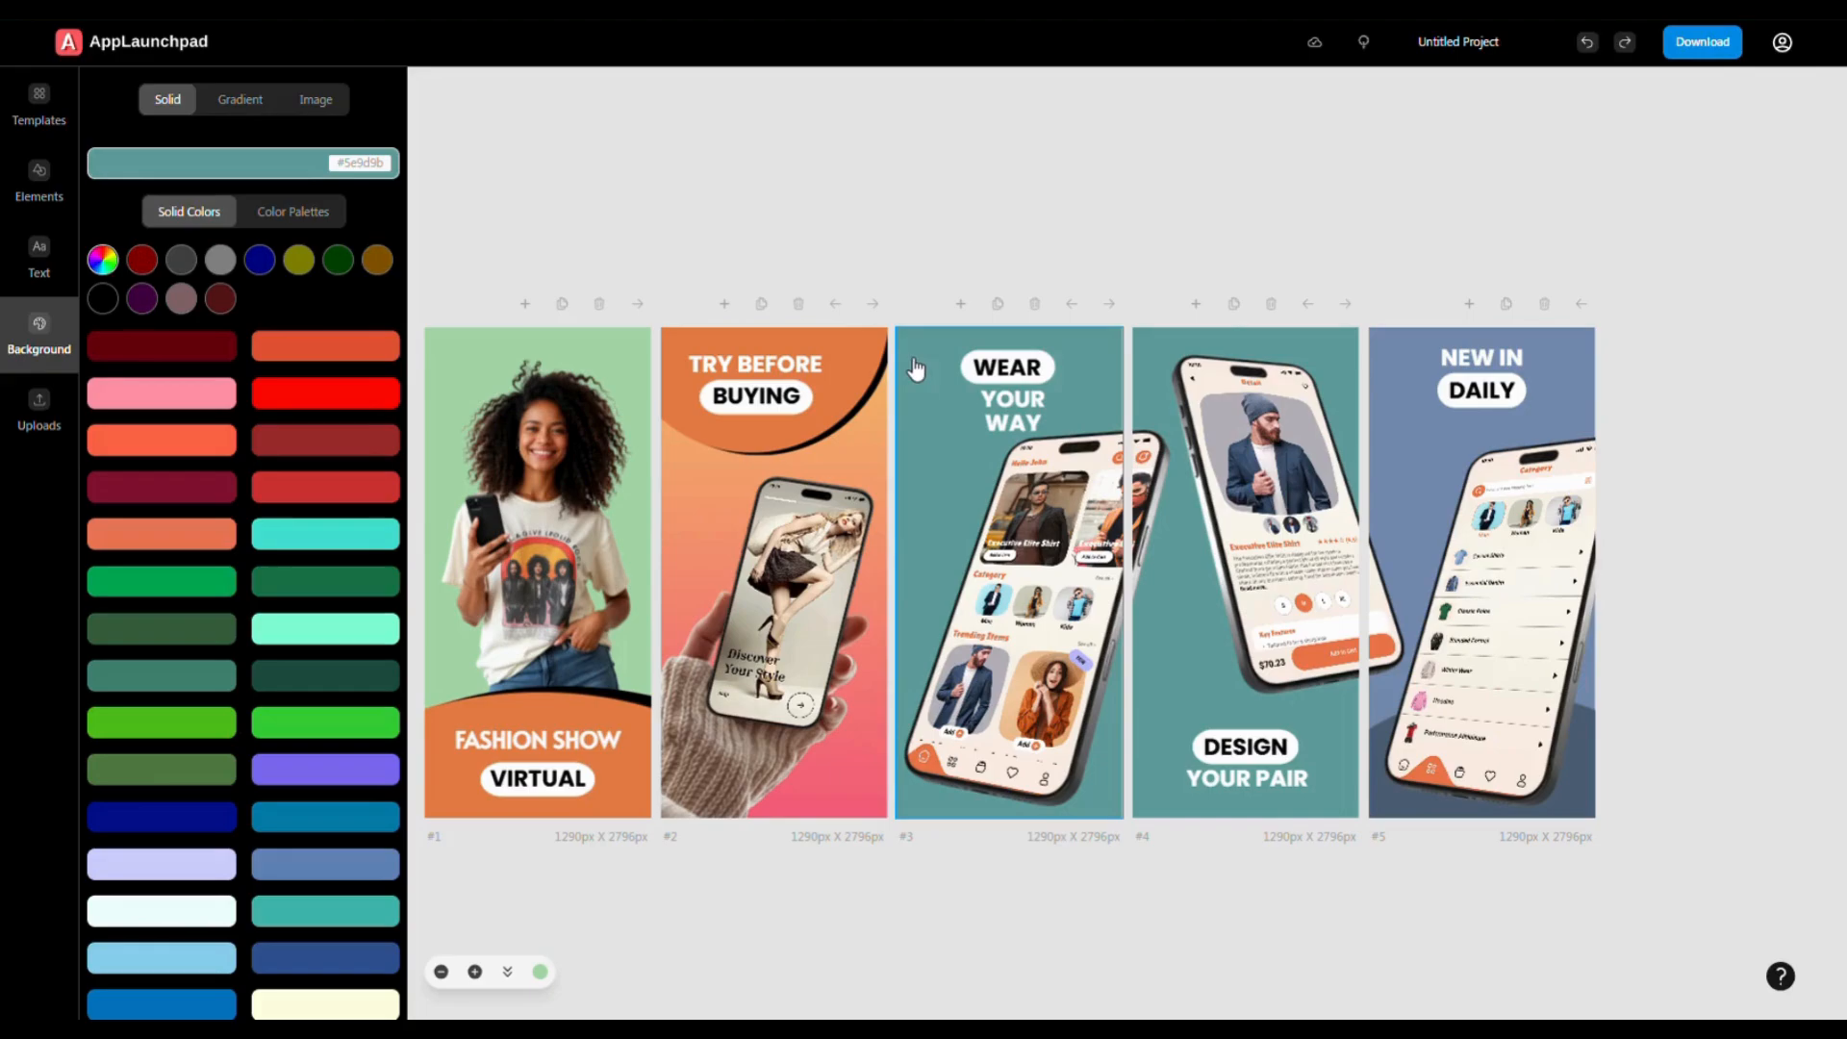
click(261, 264)
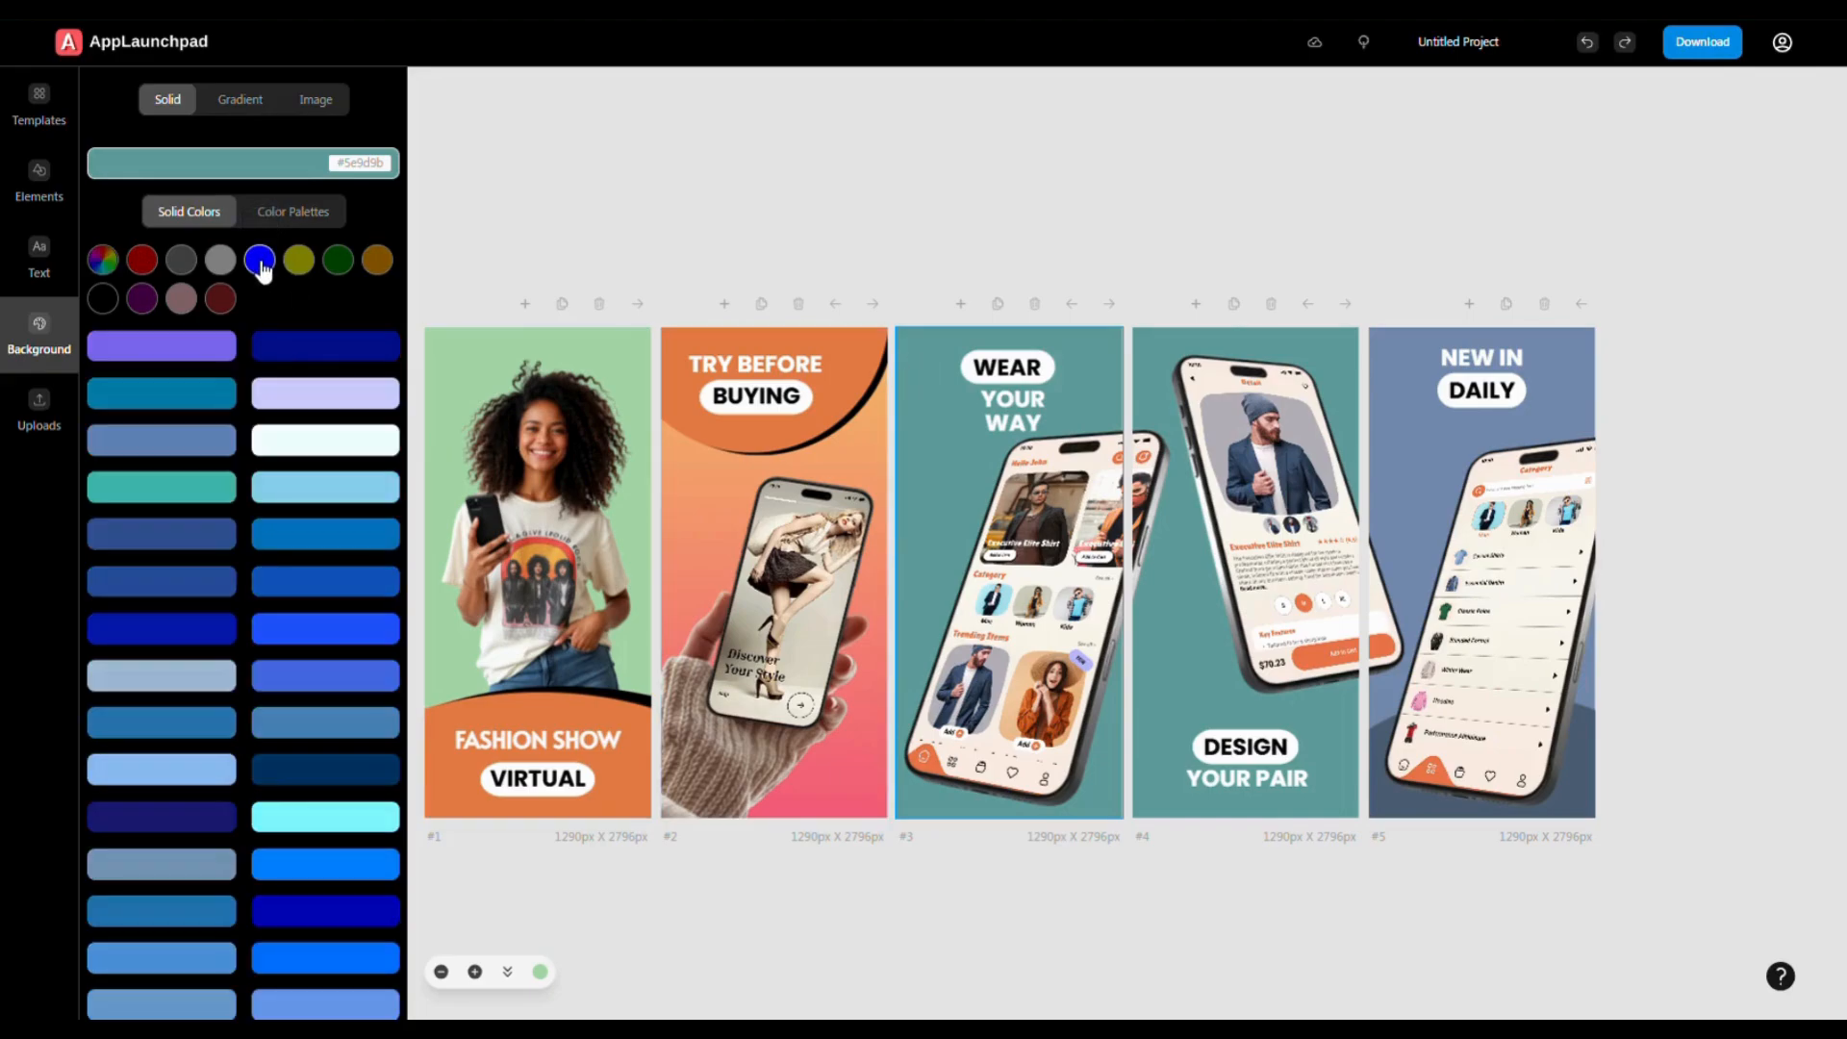
click(321, 536)
click(1183, 663)
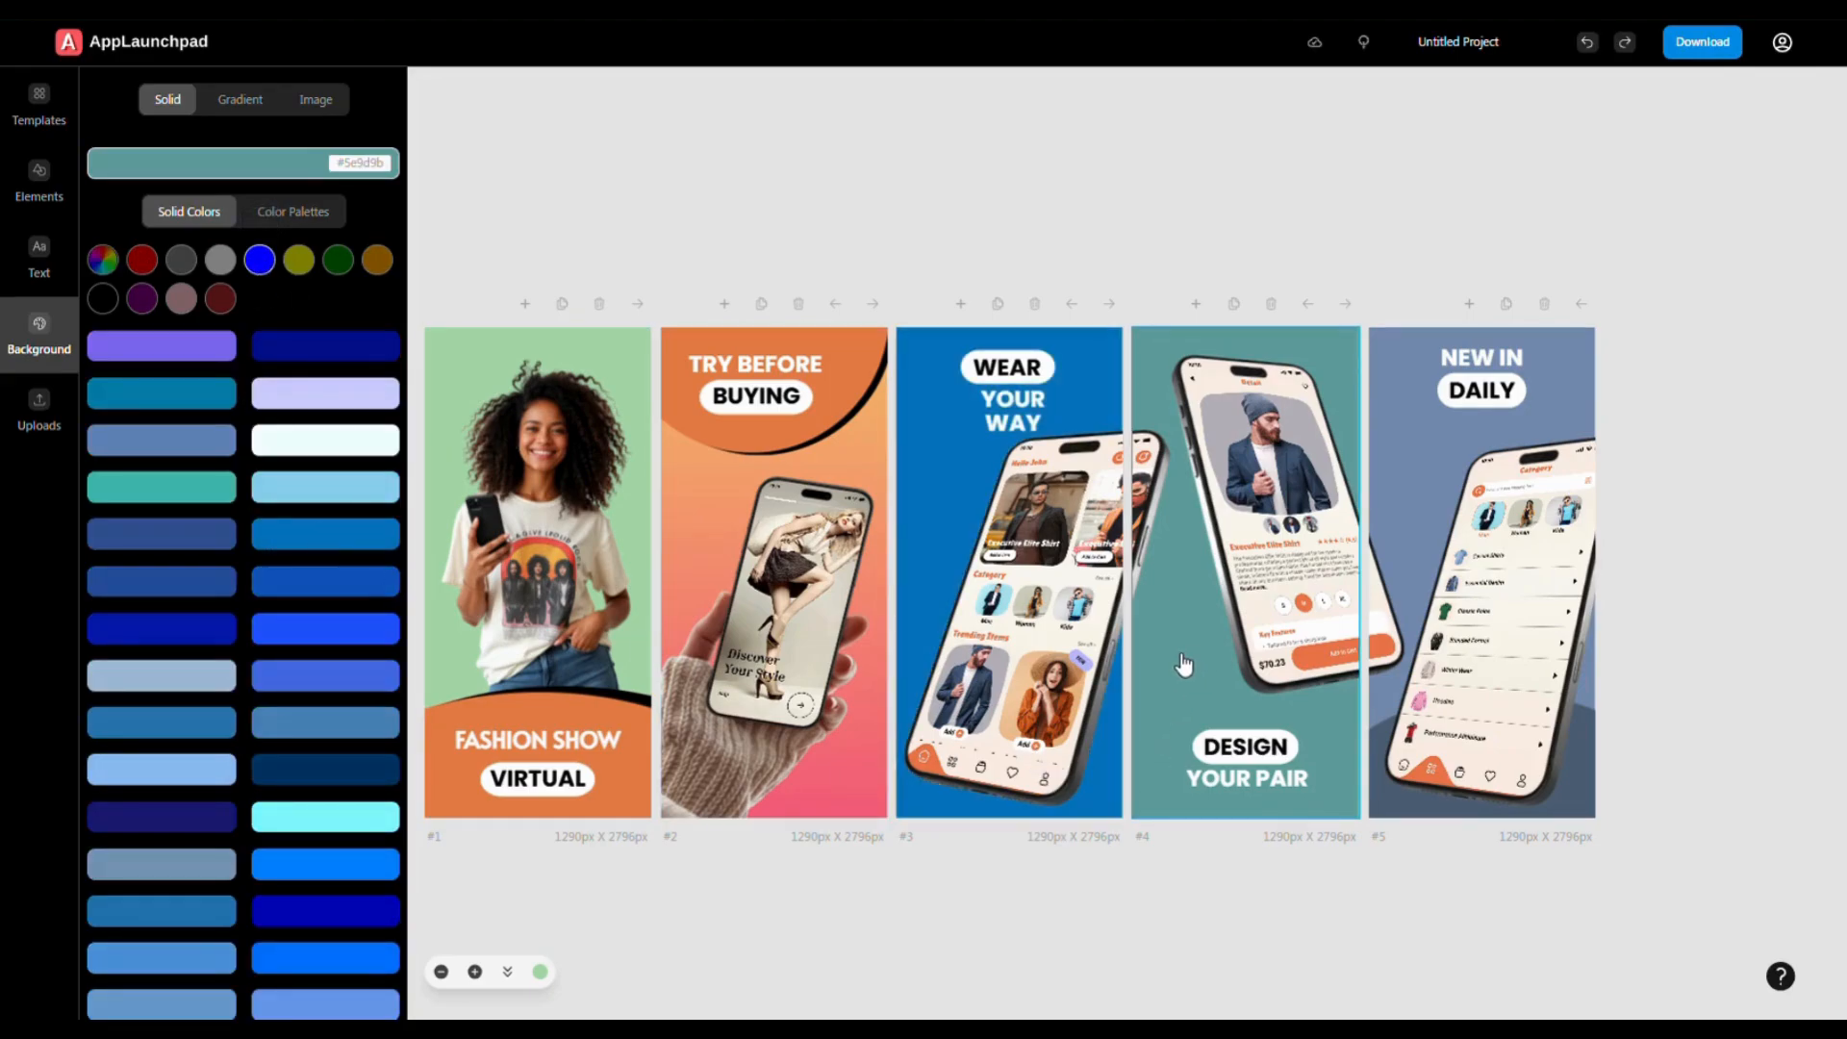
click(299, 260)
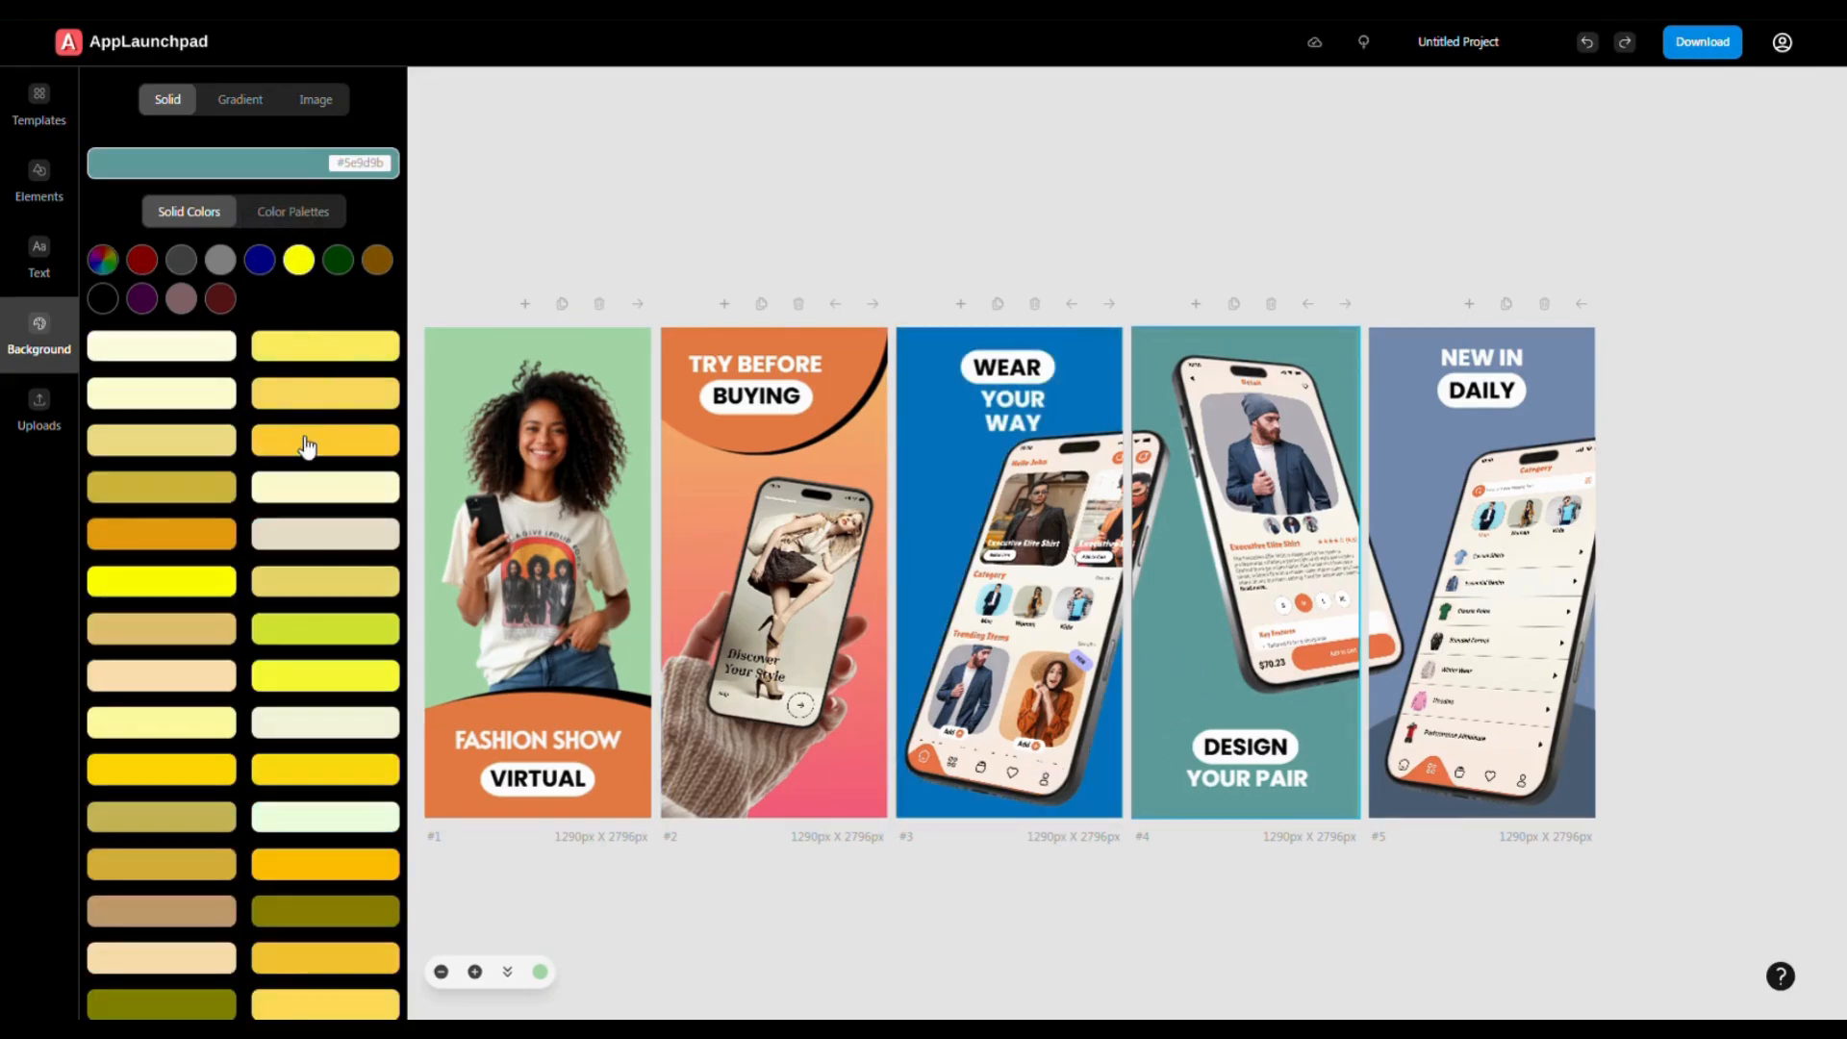
click(281, 405)
click(1422, 459)
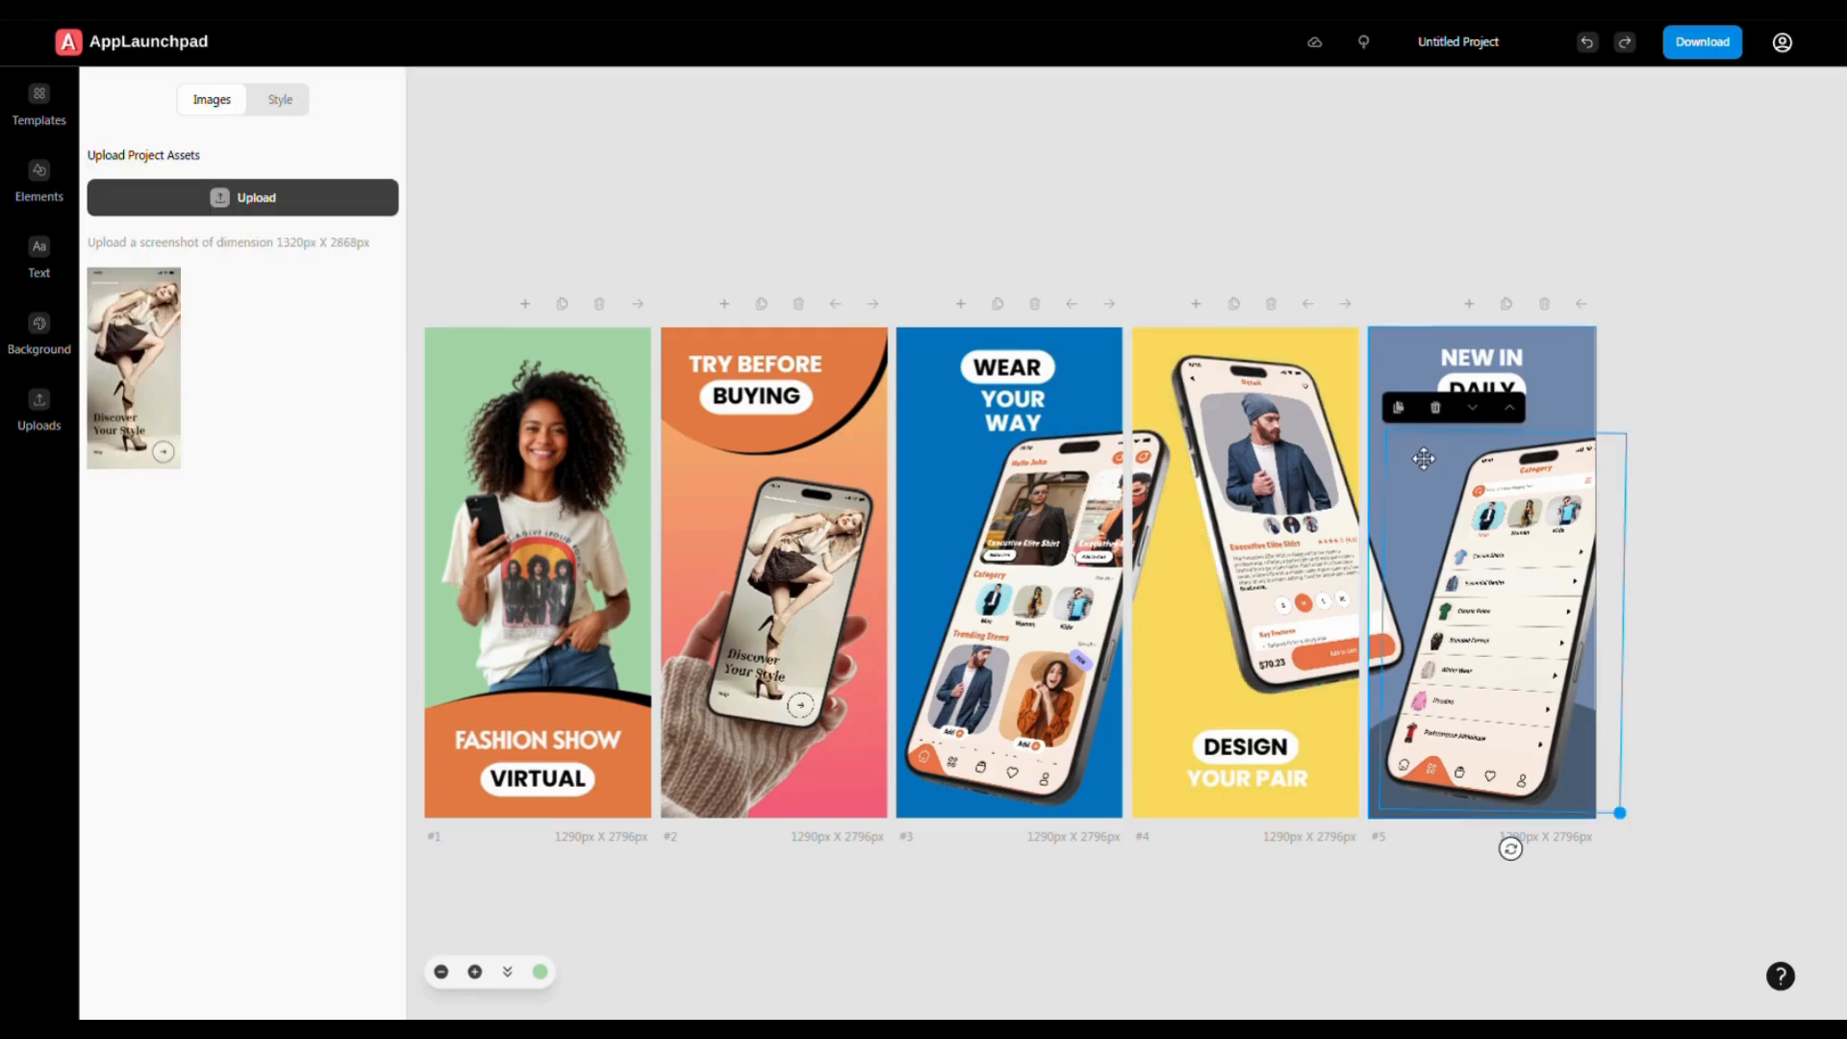
click(1395, 385)
click(377, 260)
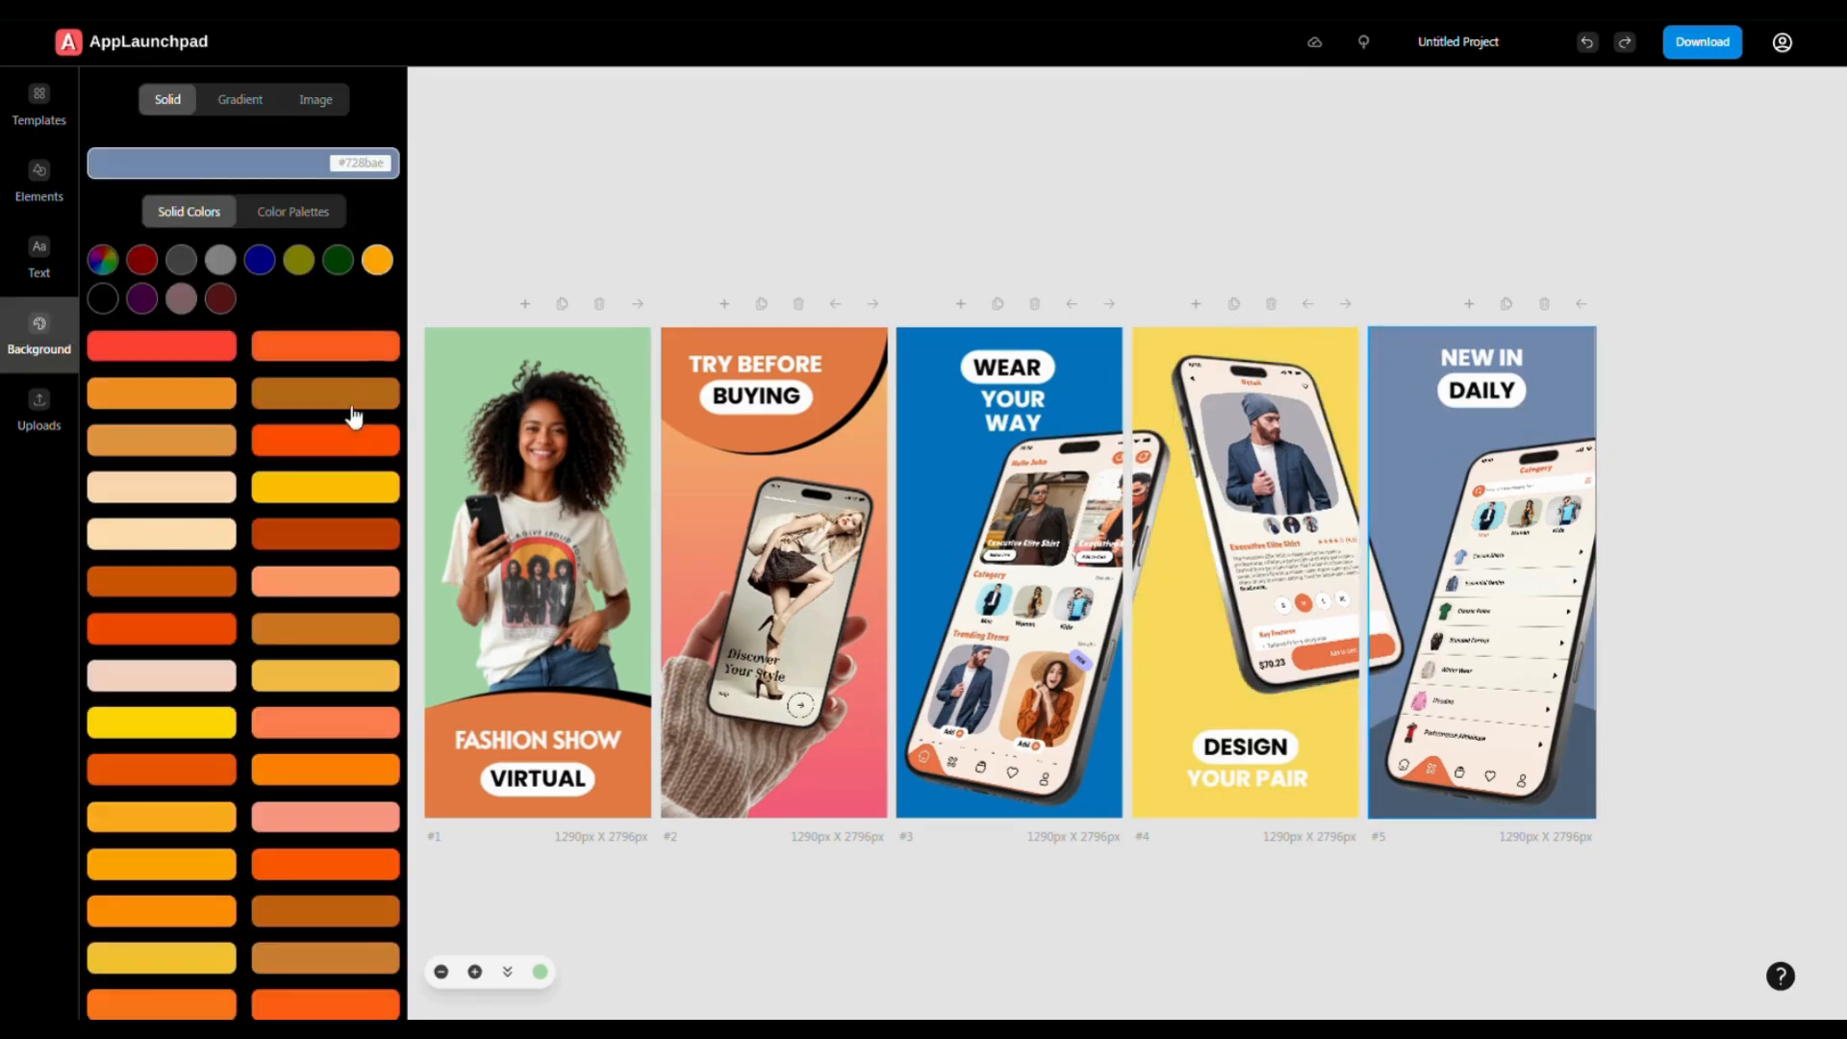
click(163, 526)
click(1413, 798)
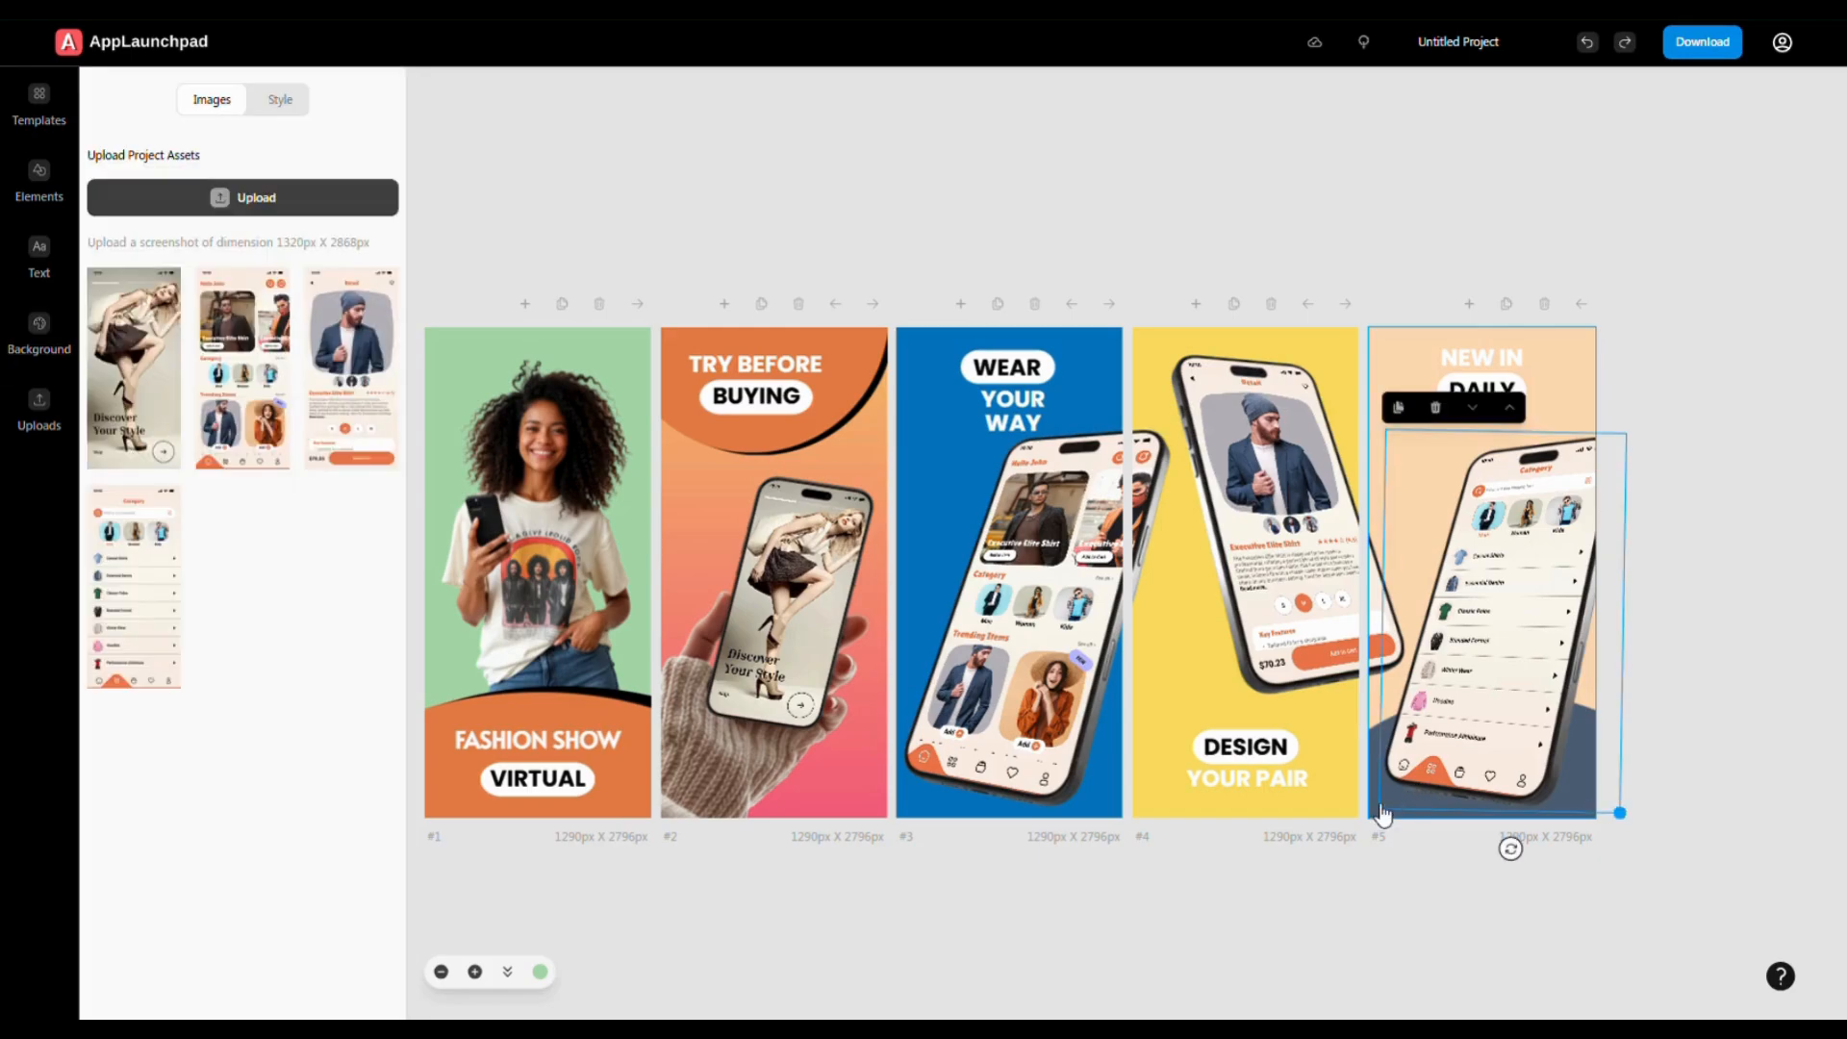
click(1382, 817)
- Make screen #5's bottom shape and its NEW IN heading maroon
click(199, 393)
click(1496, 361)
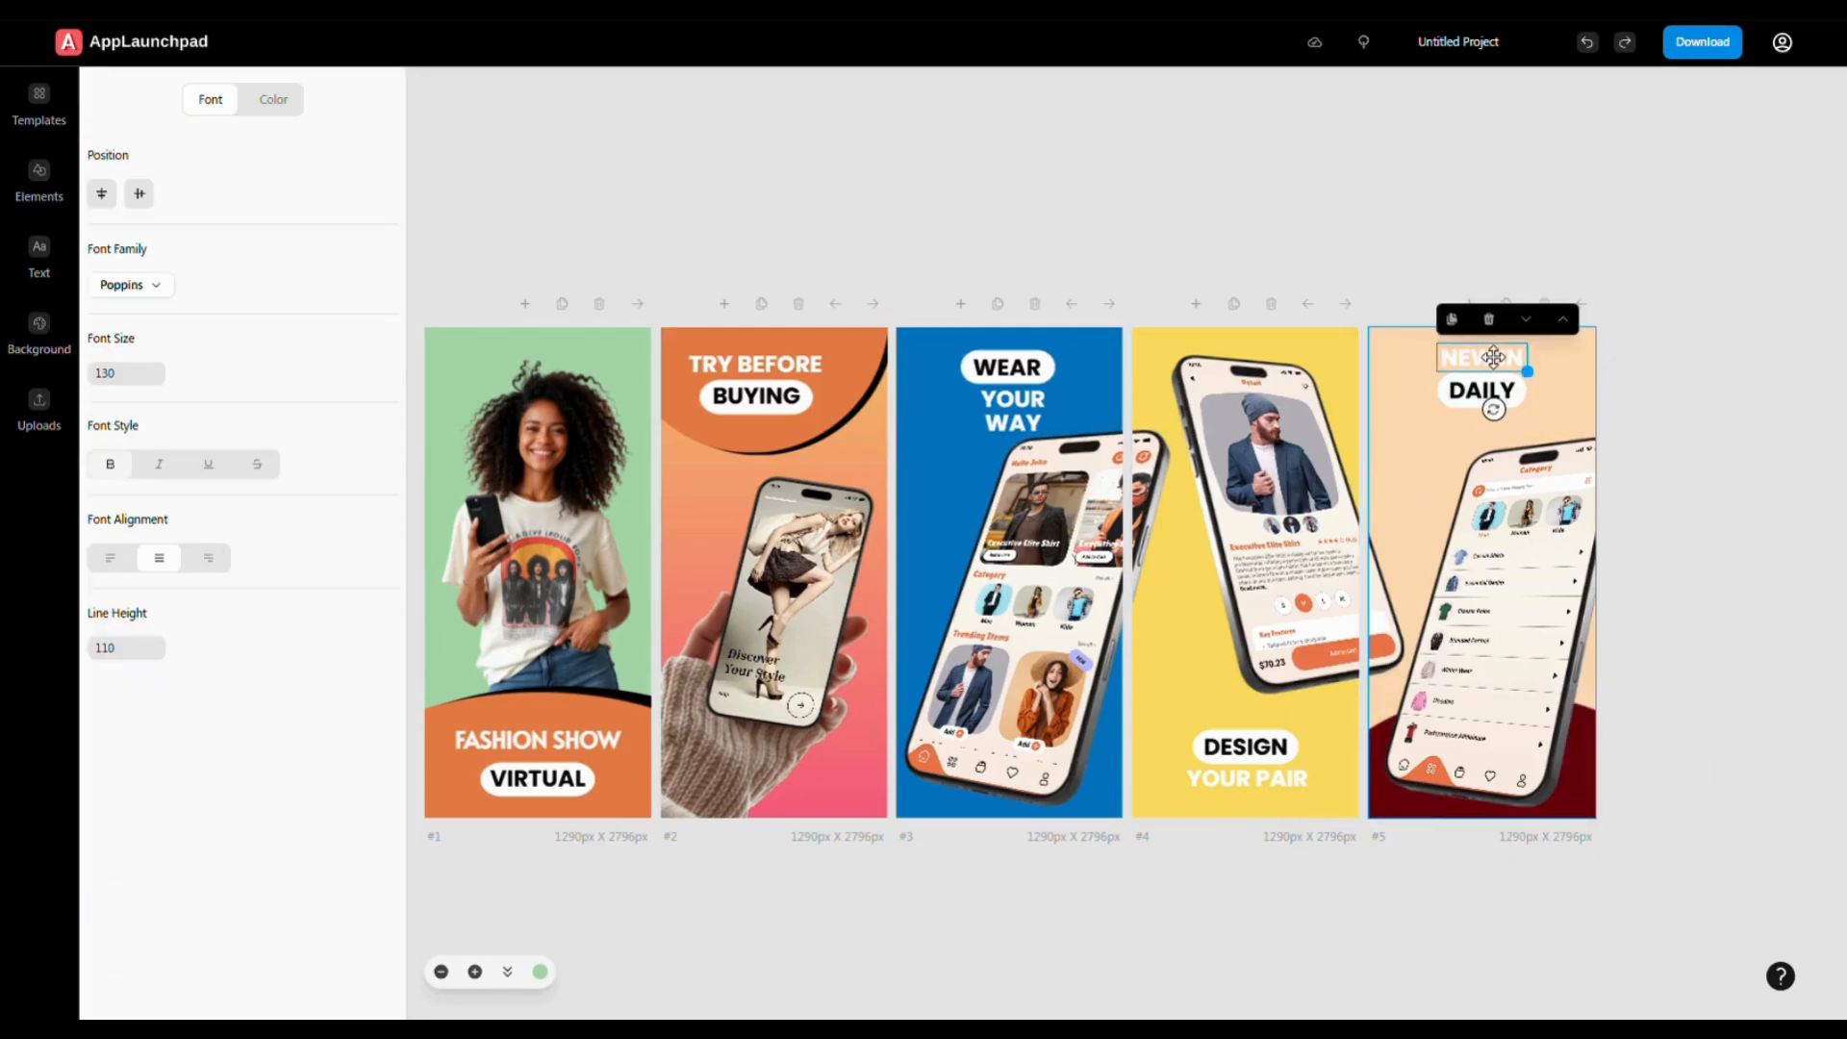
click(274, 102)
click(204, 363)
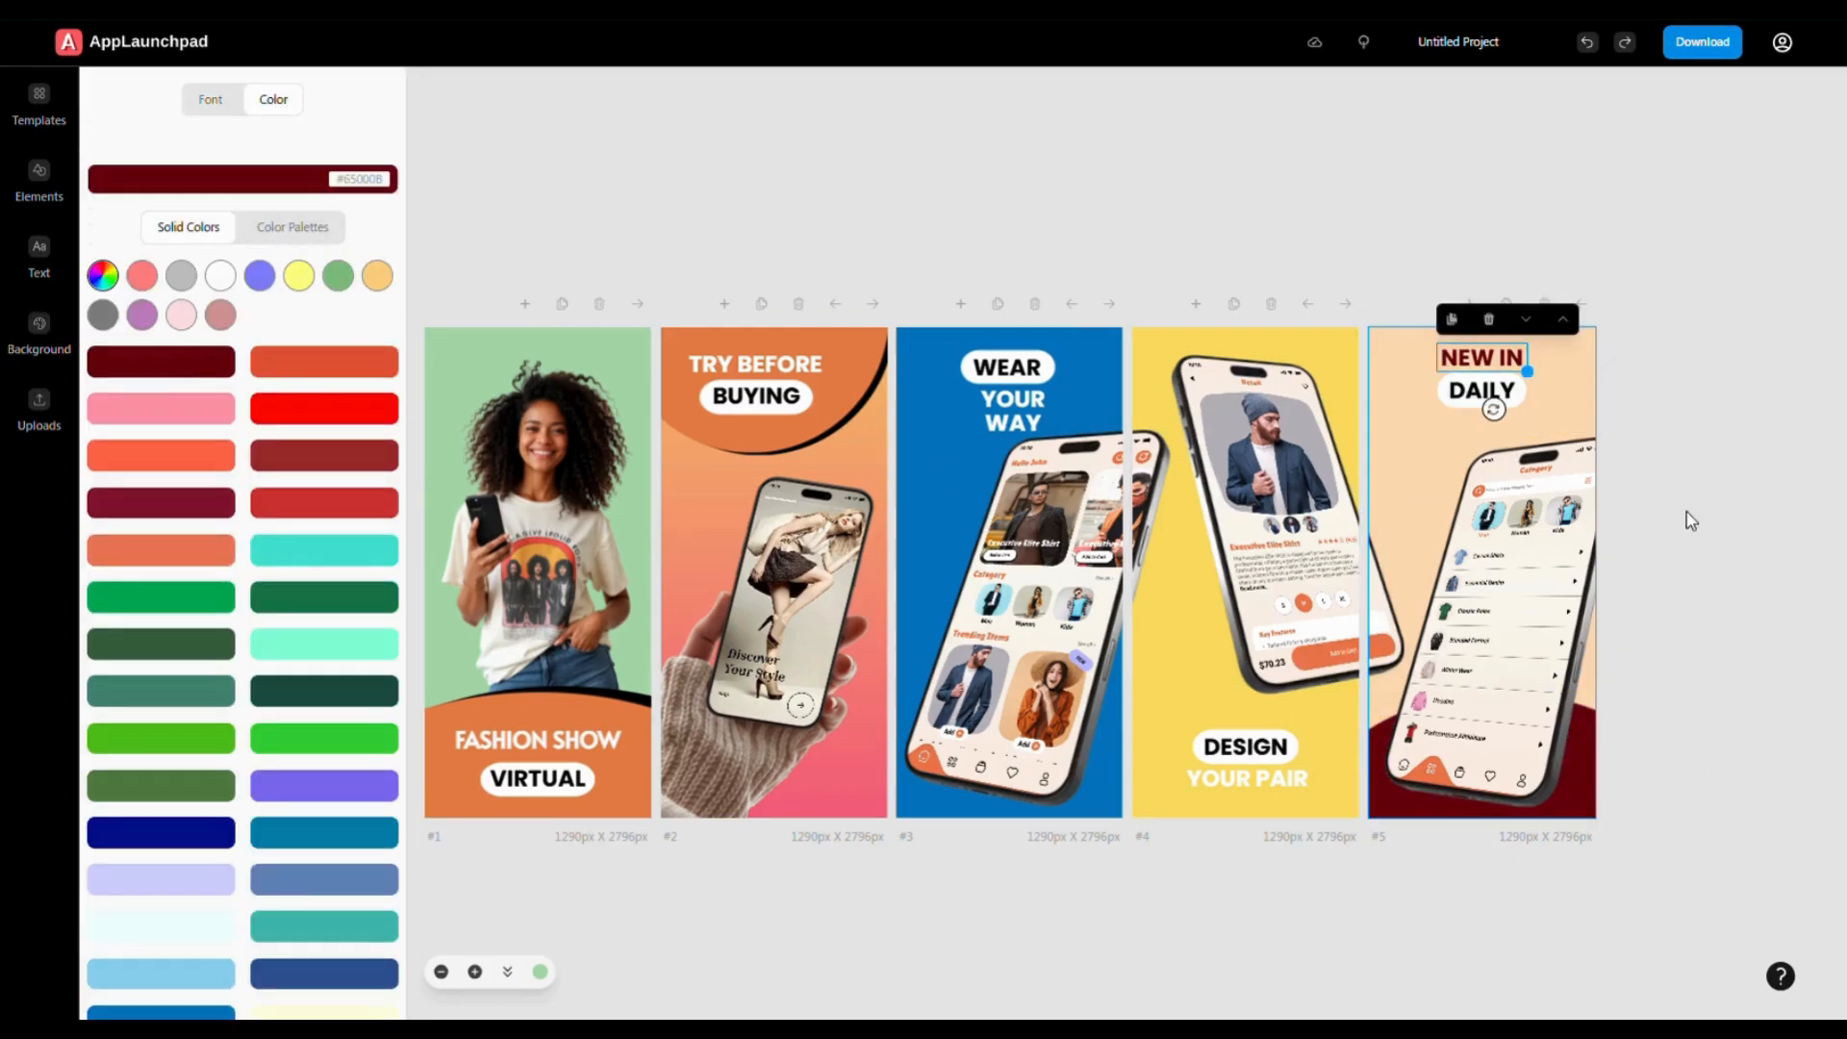
- Give screen #2 a pink background and turn its orange top shape golden yellow
click(857, 790)
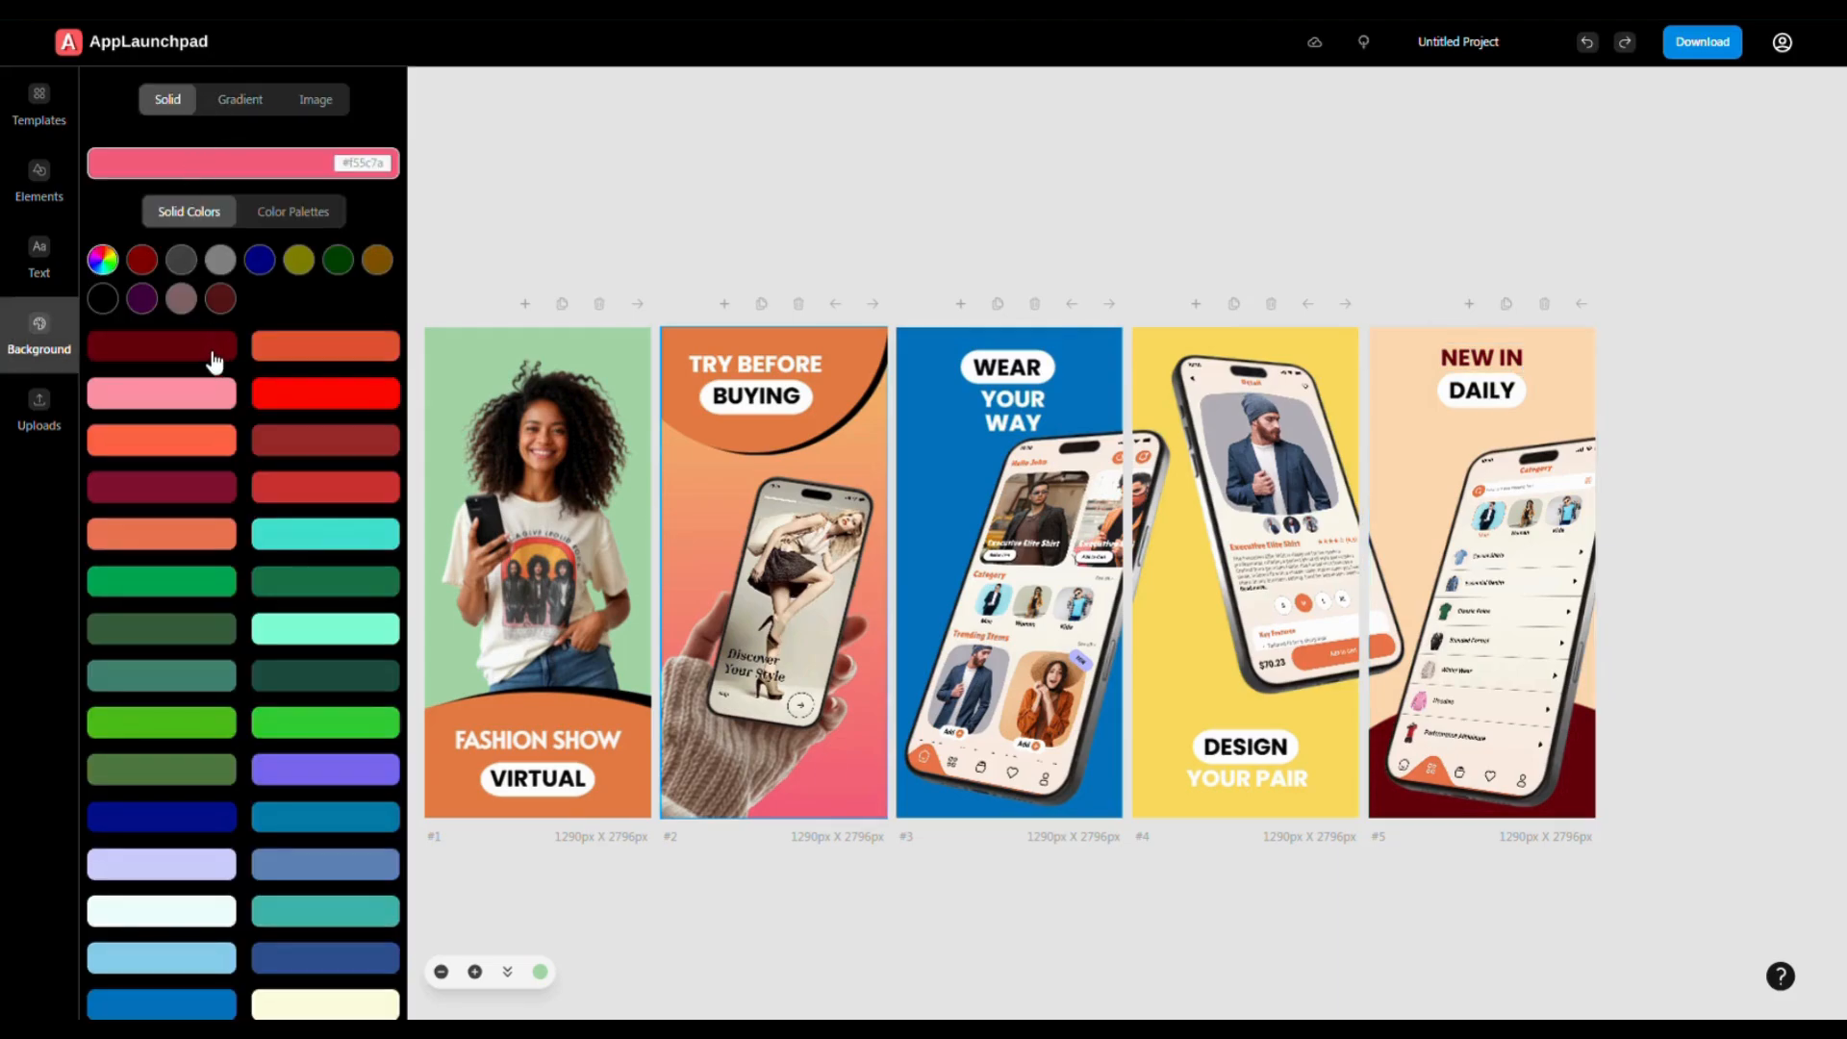
click(199, 402)
click(702, 428)
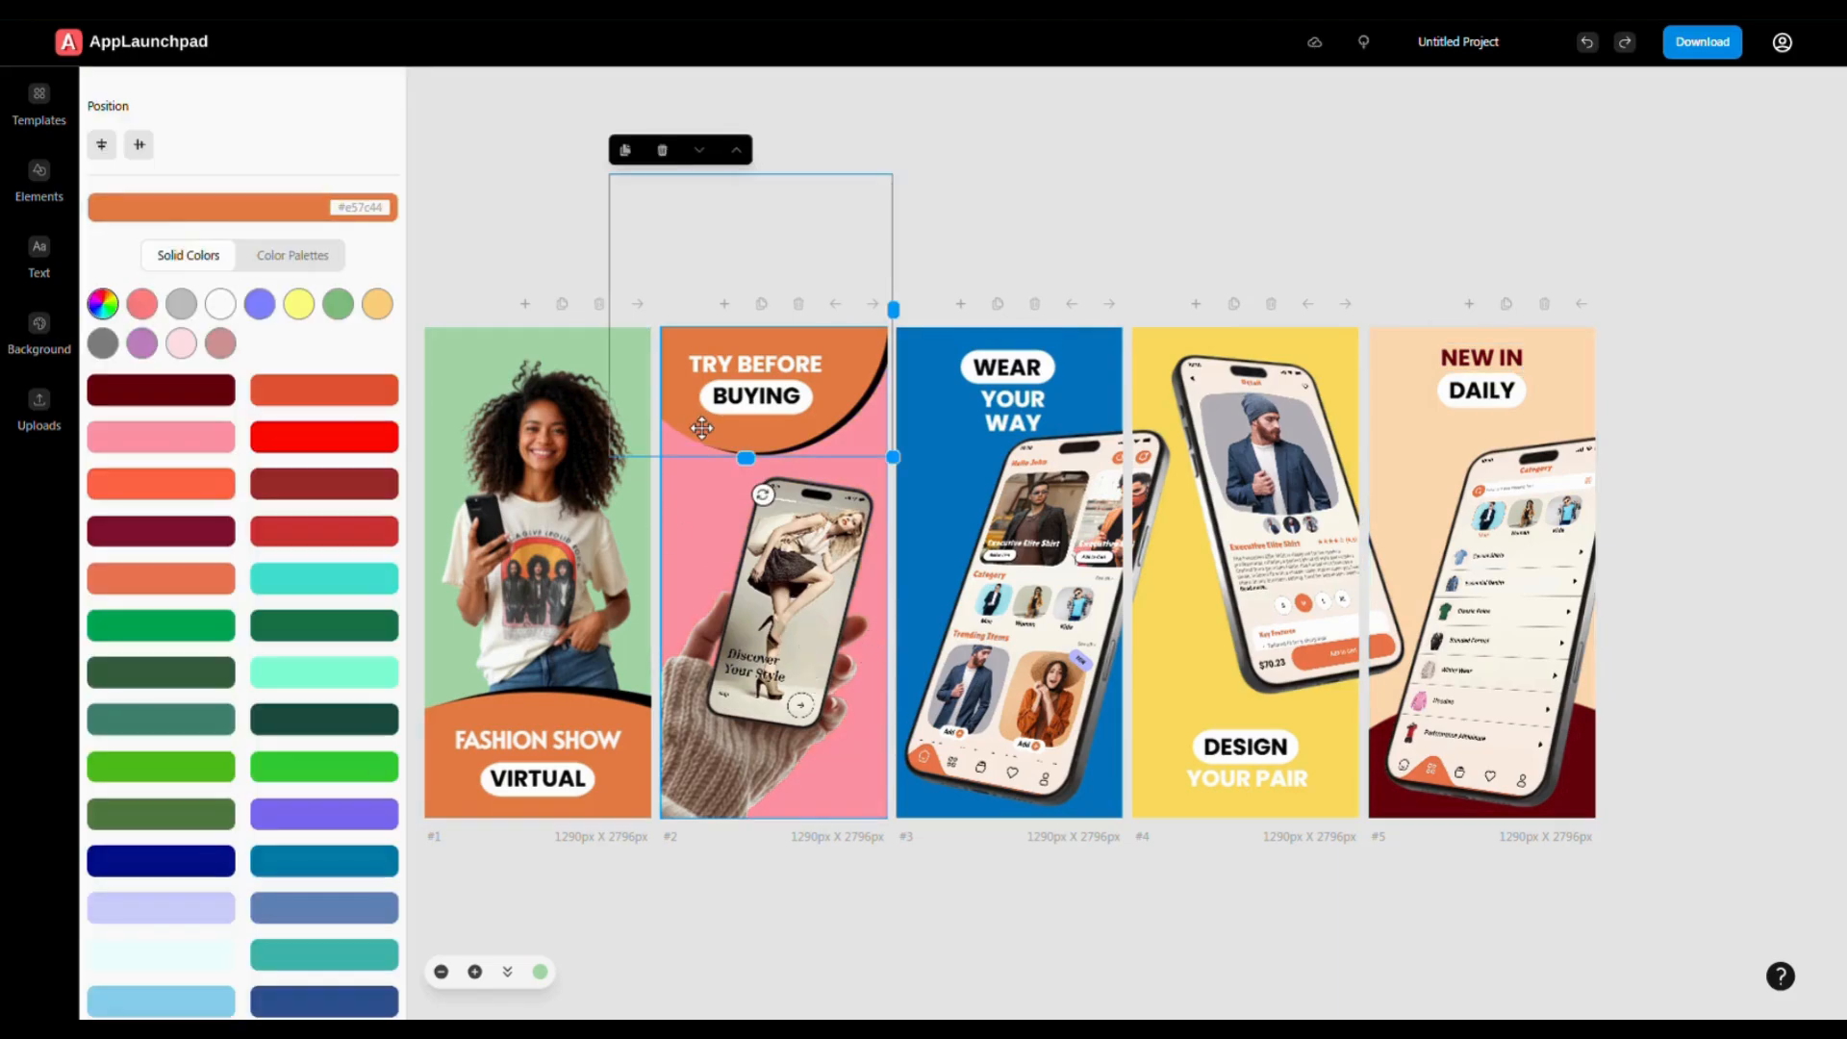
click(300, 306)
click(318, 491)
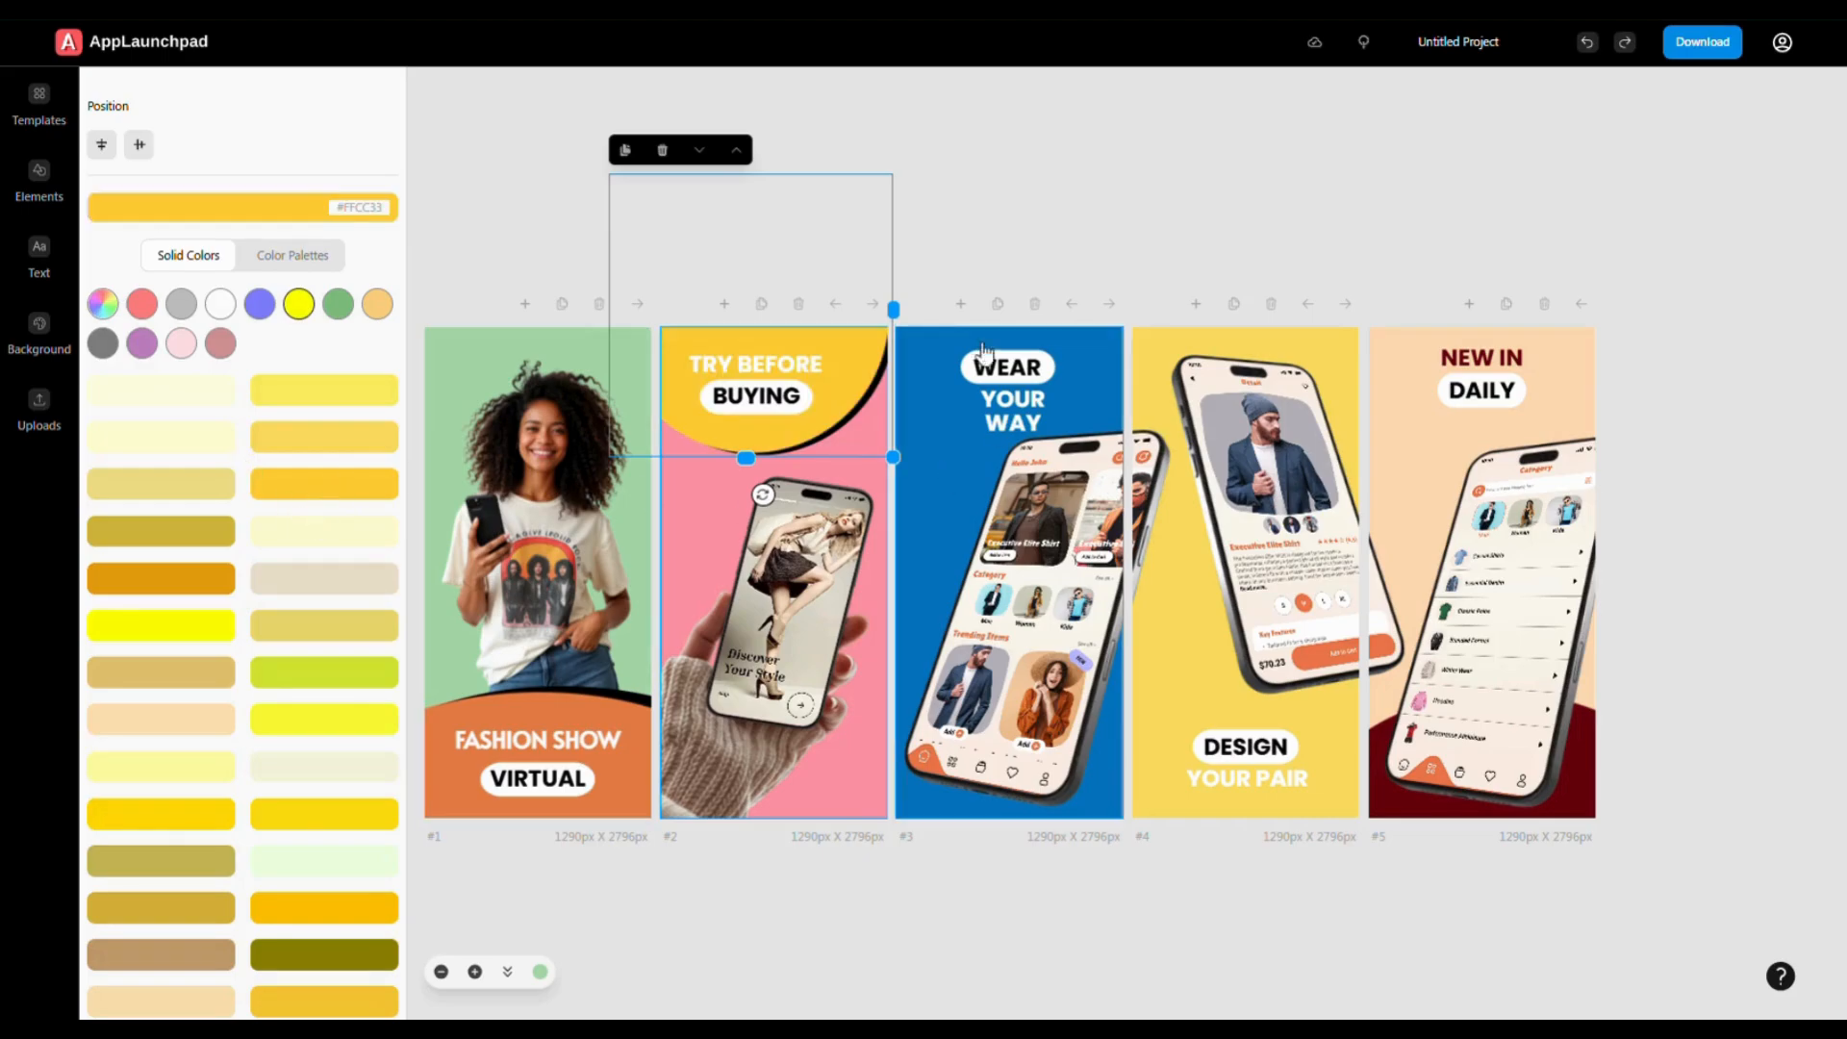
click(1066, 237)
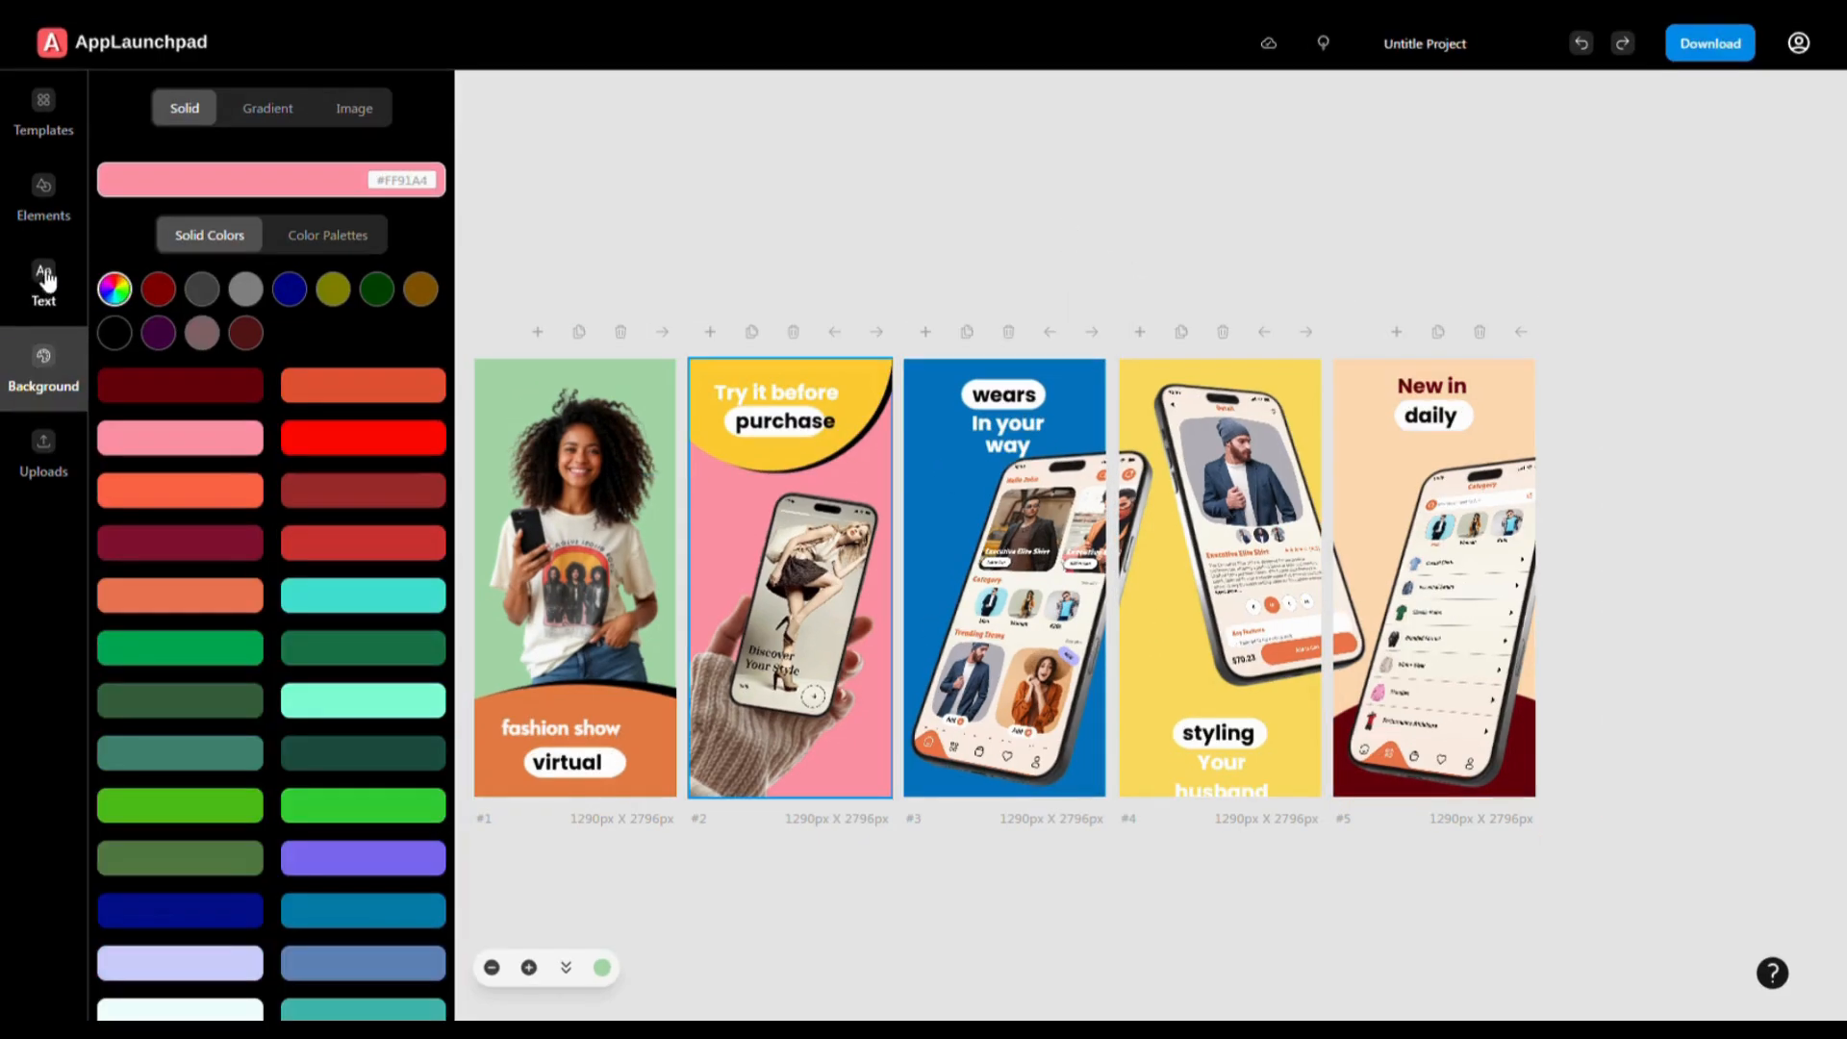
- Add a text box near the top of screen #2 reading 'Cloths App'
click(45, 281)
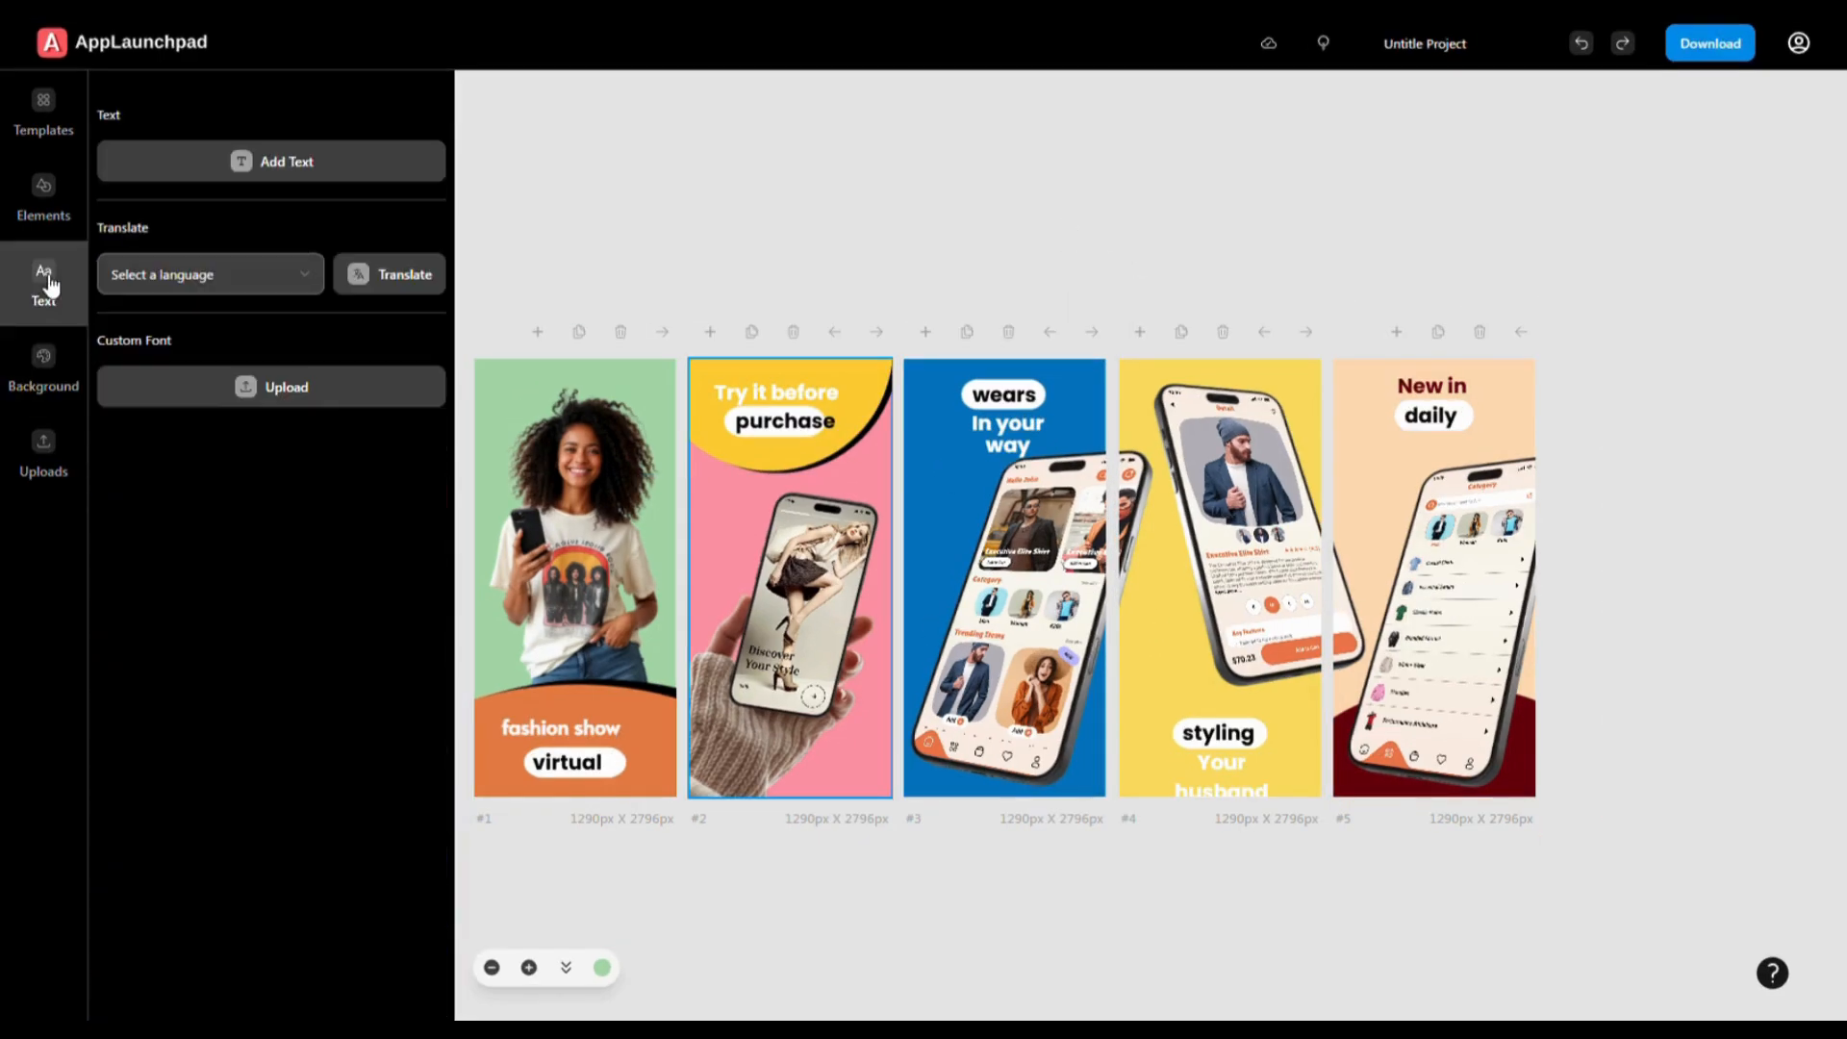
click(272, 161)
click(802, 592)
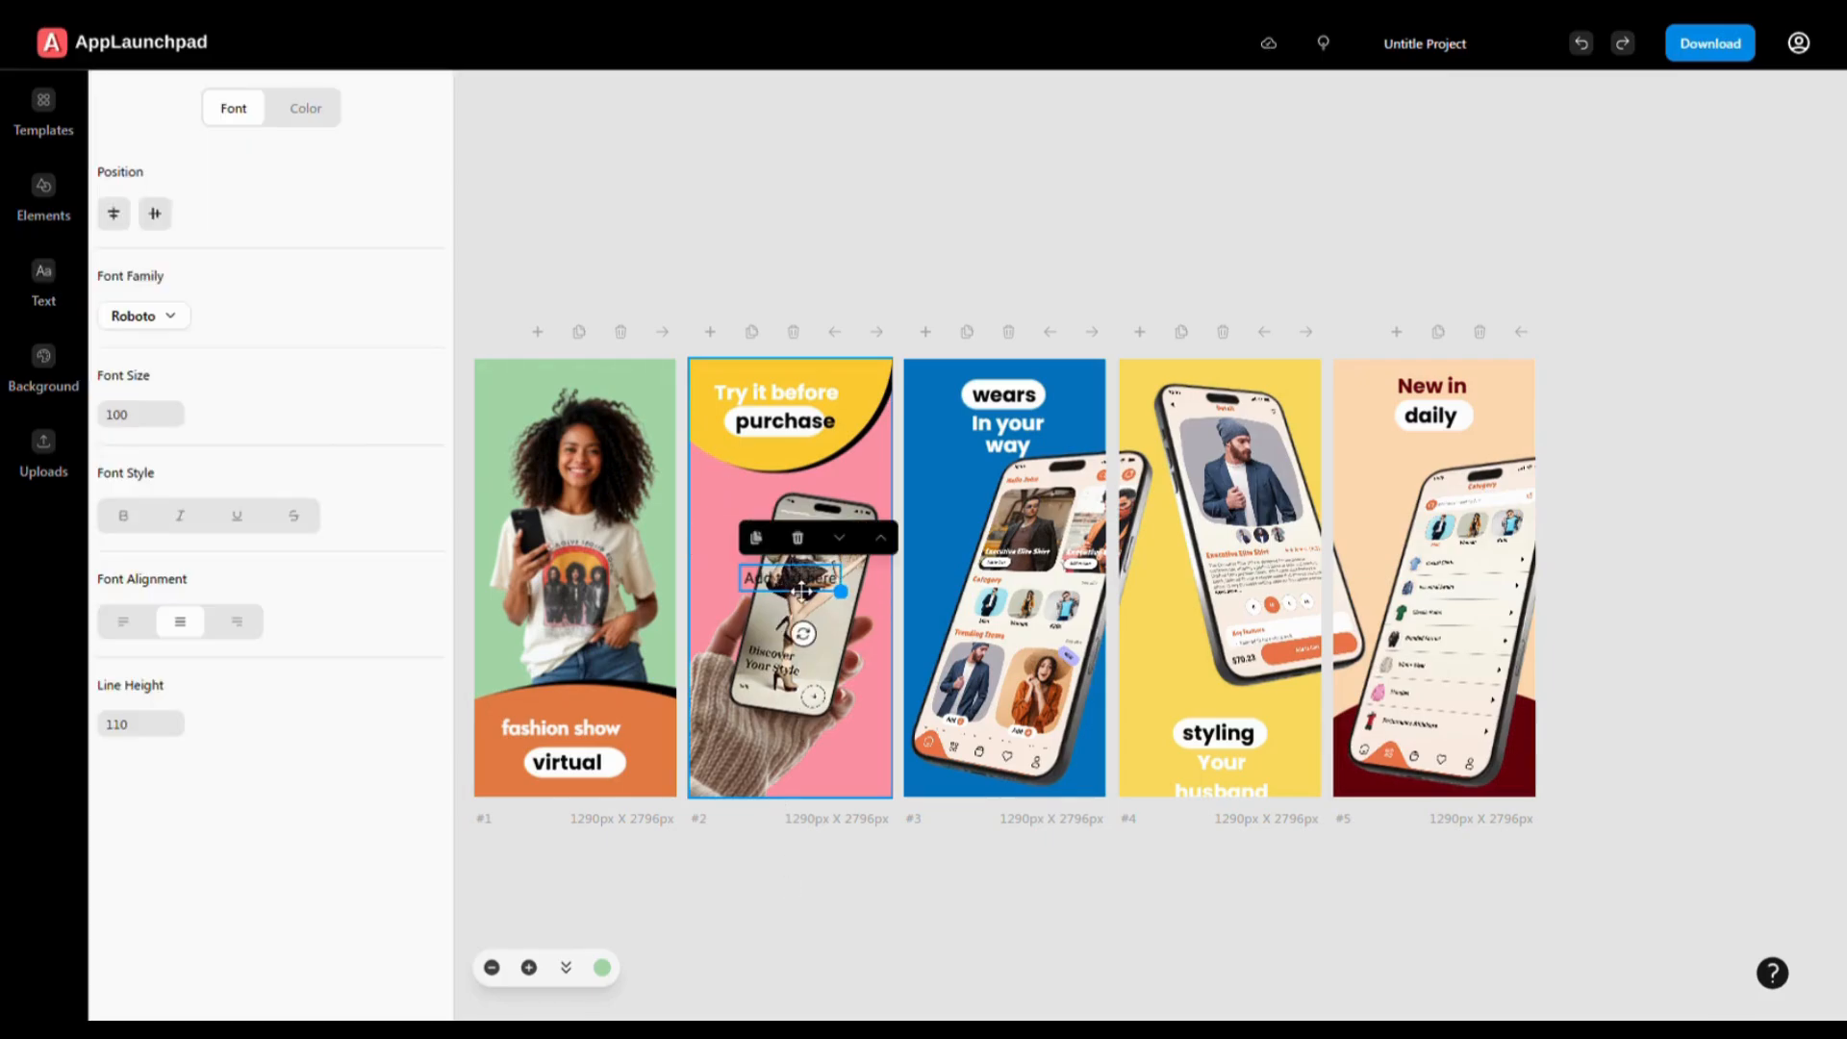
drag(802, 592, 757, 516)
triple_click(757, 517)
text(Cloths App)
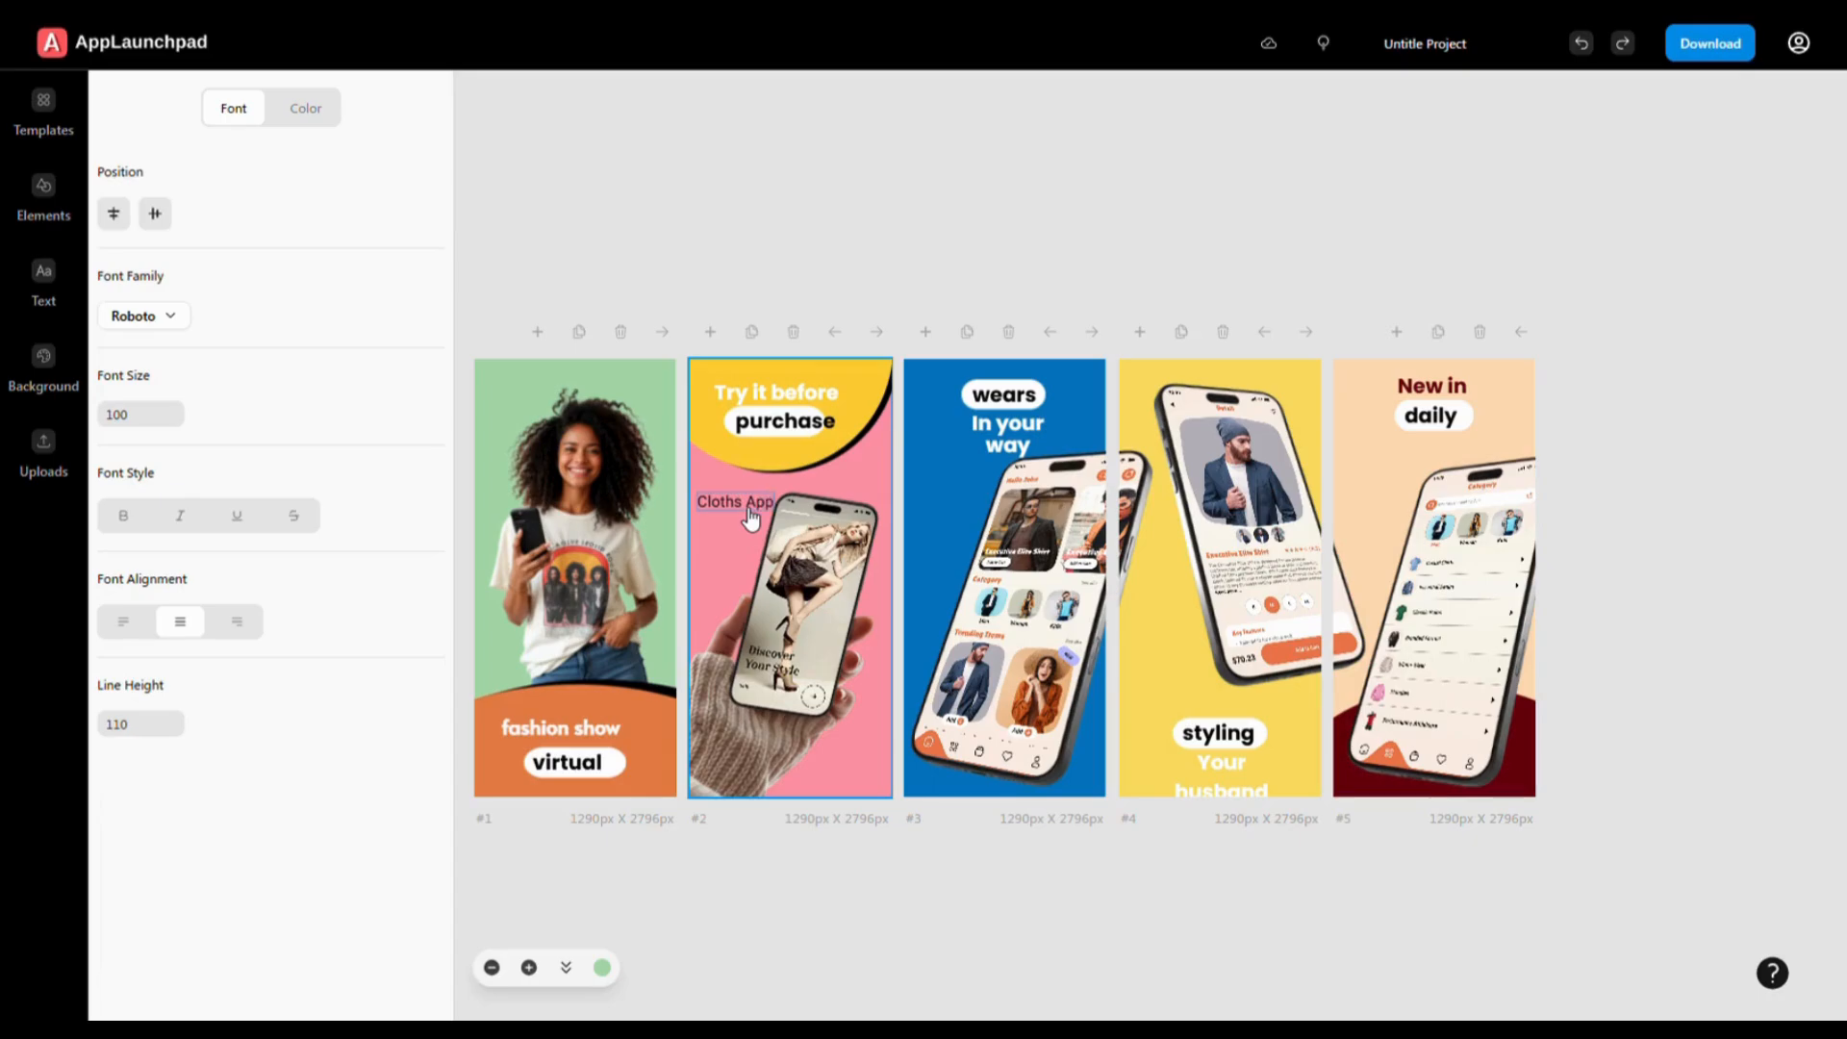
click(846, 886)
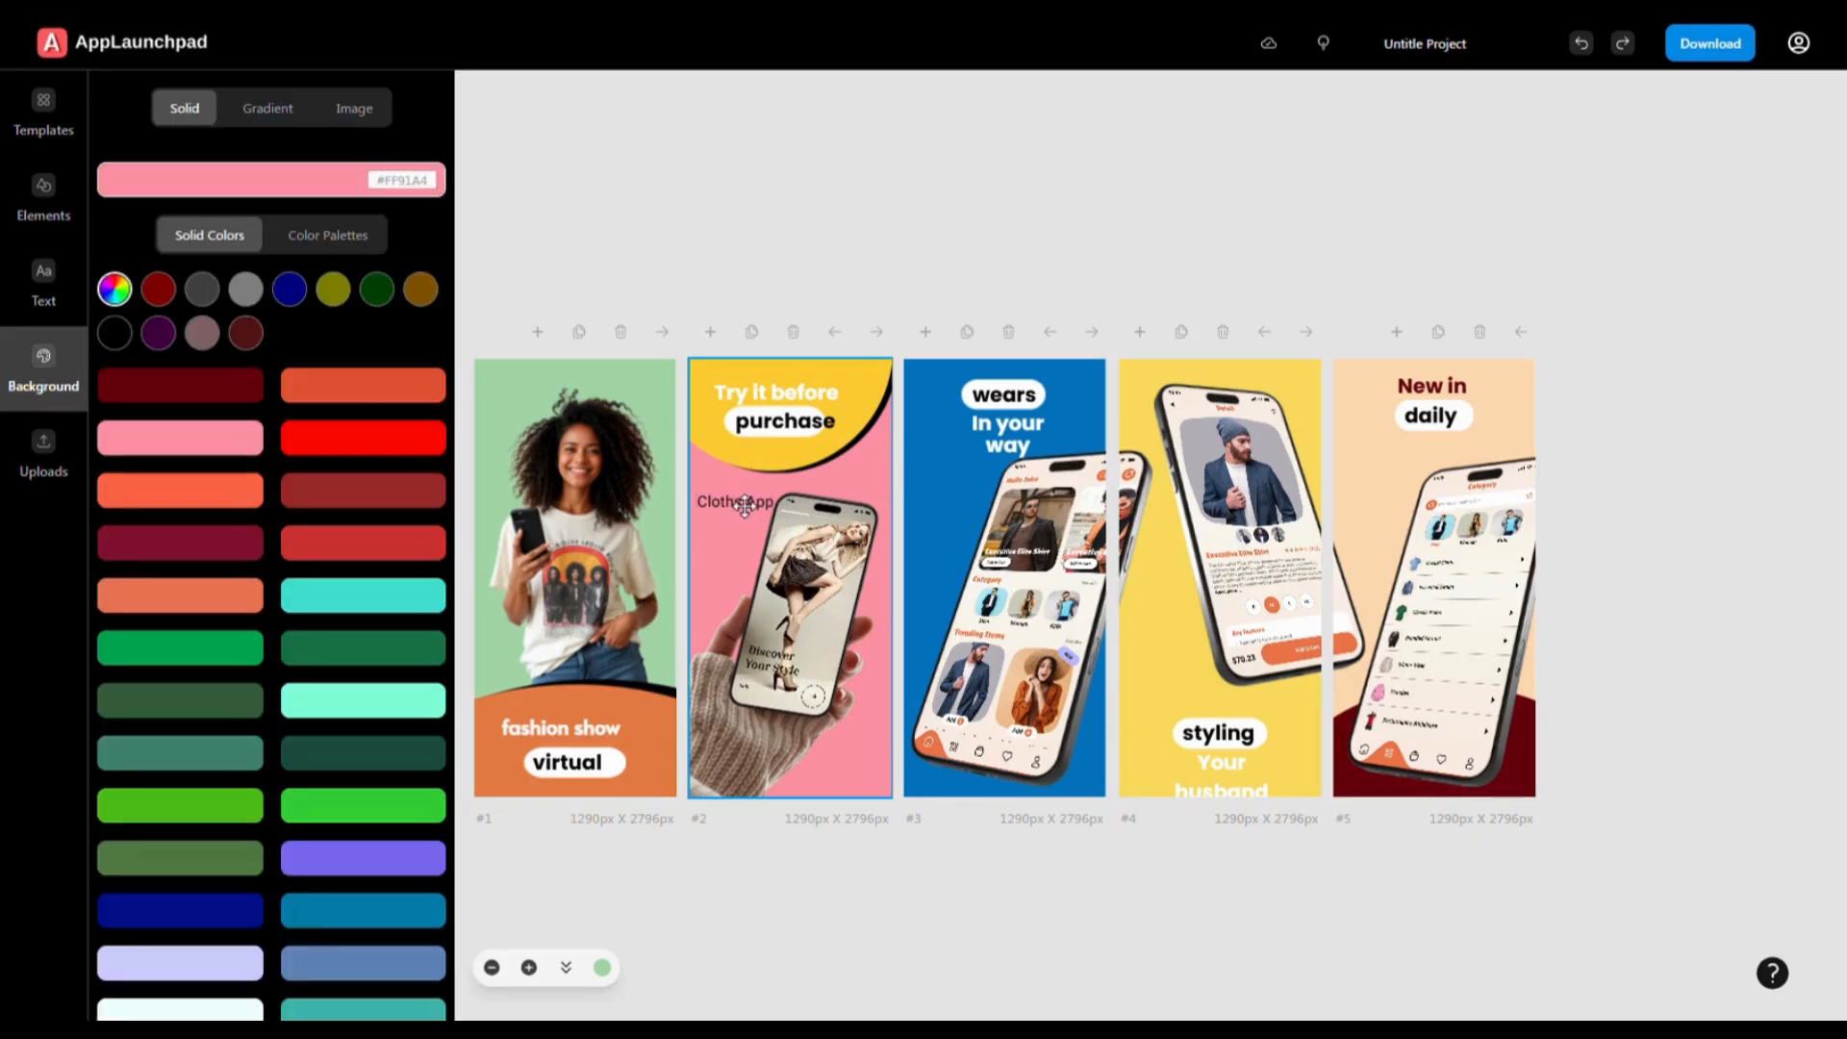
- Delete the Cloths App caption from screen #2
click(744, 505)
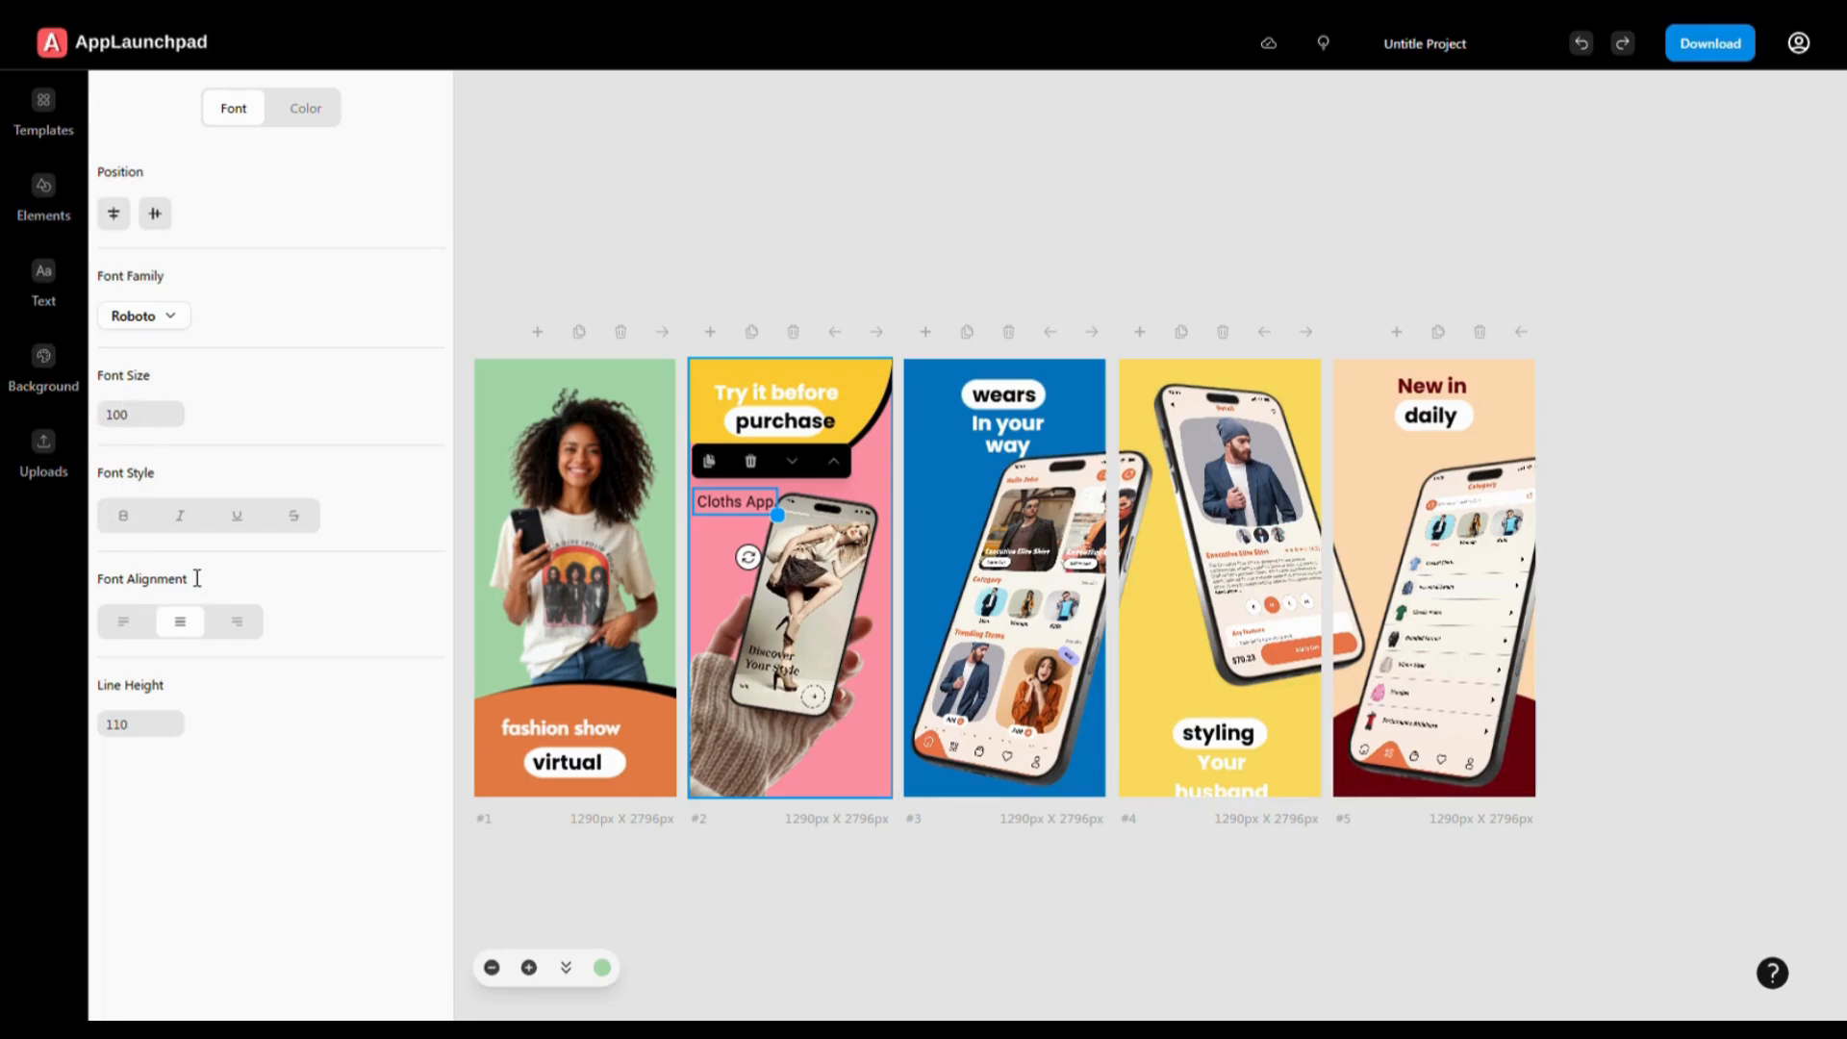
key(Delete)
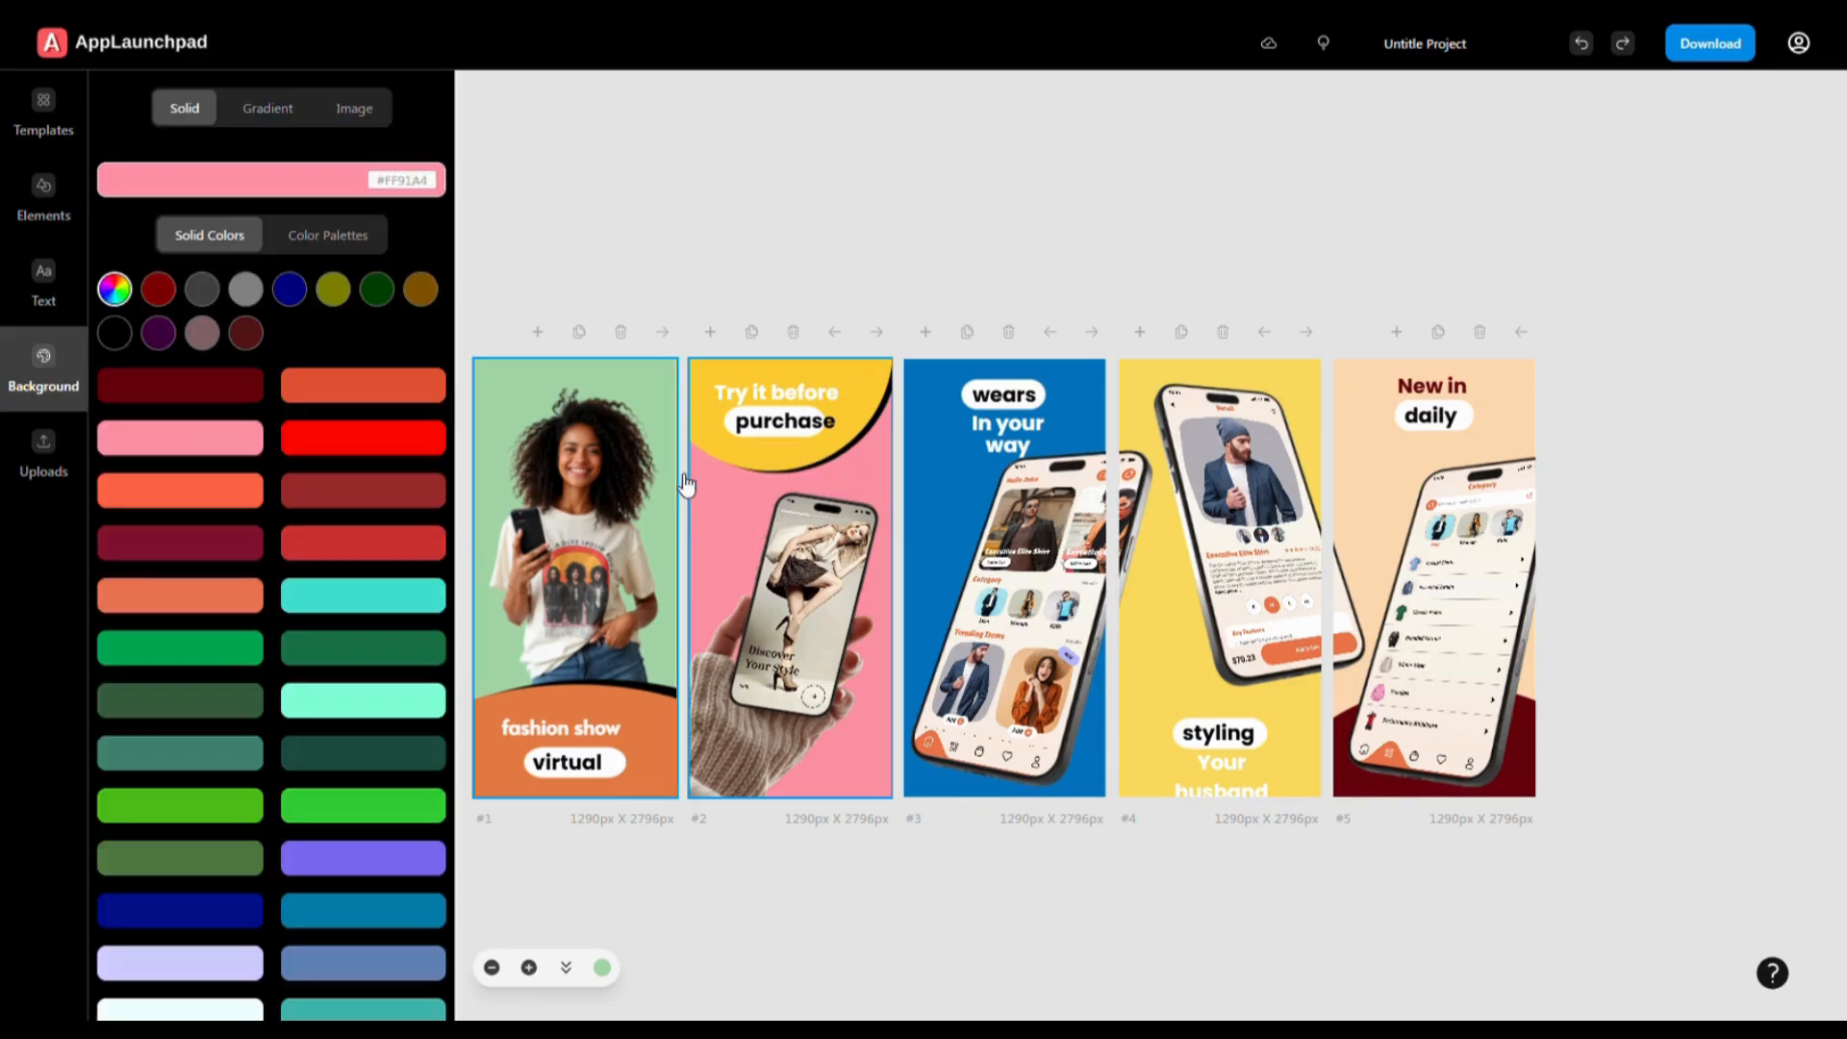
click(41, 282)
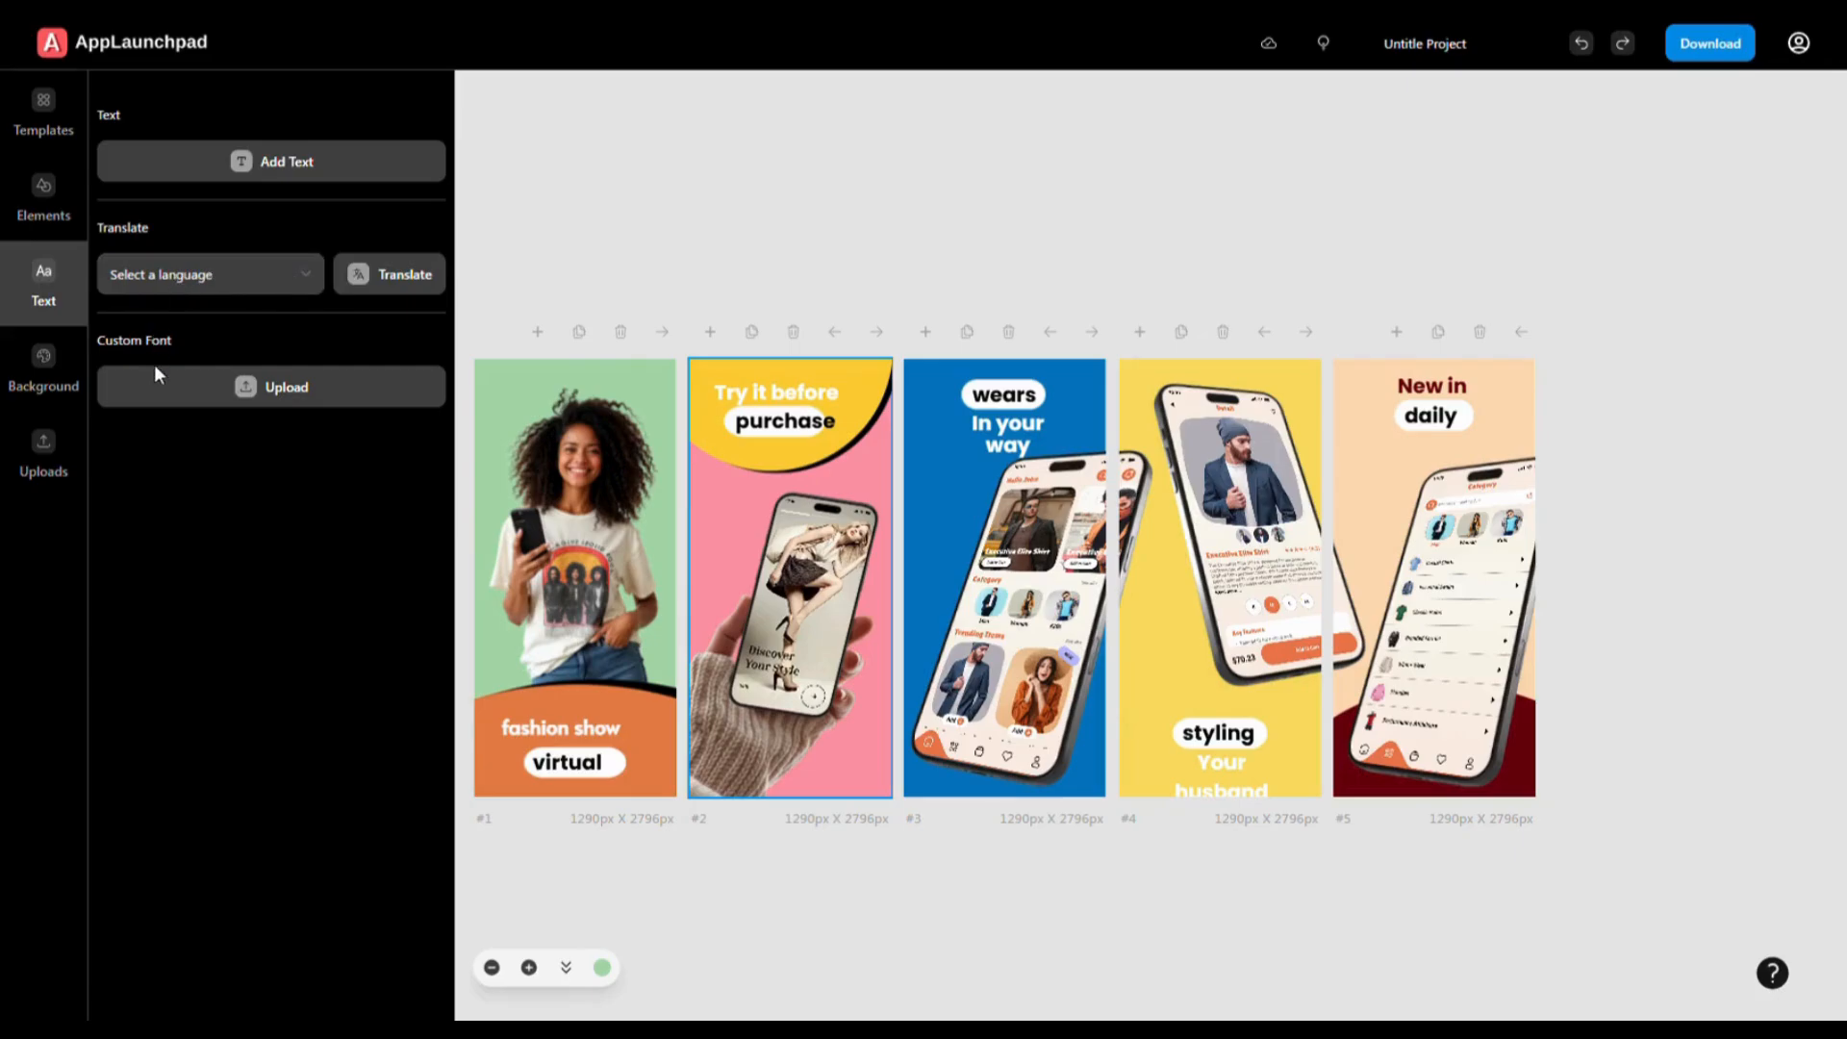
- Translate all project captions into Arabic, then back to English, giving titles like 'Fashion Goat'
click(156, 412)
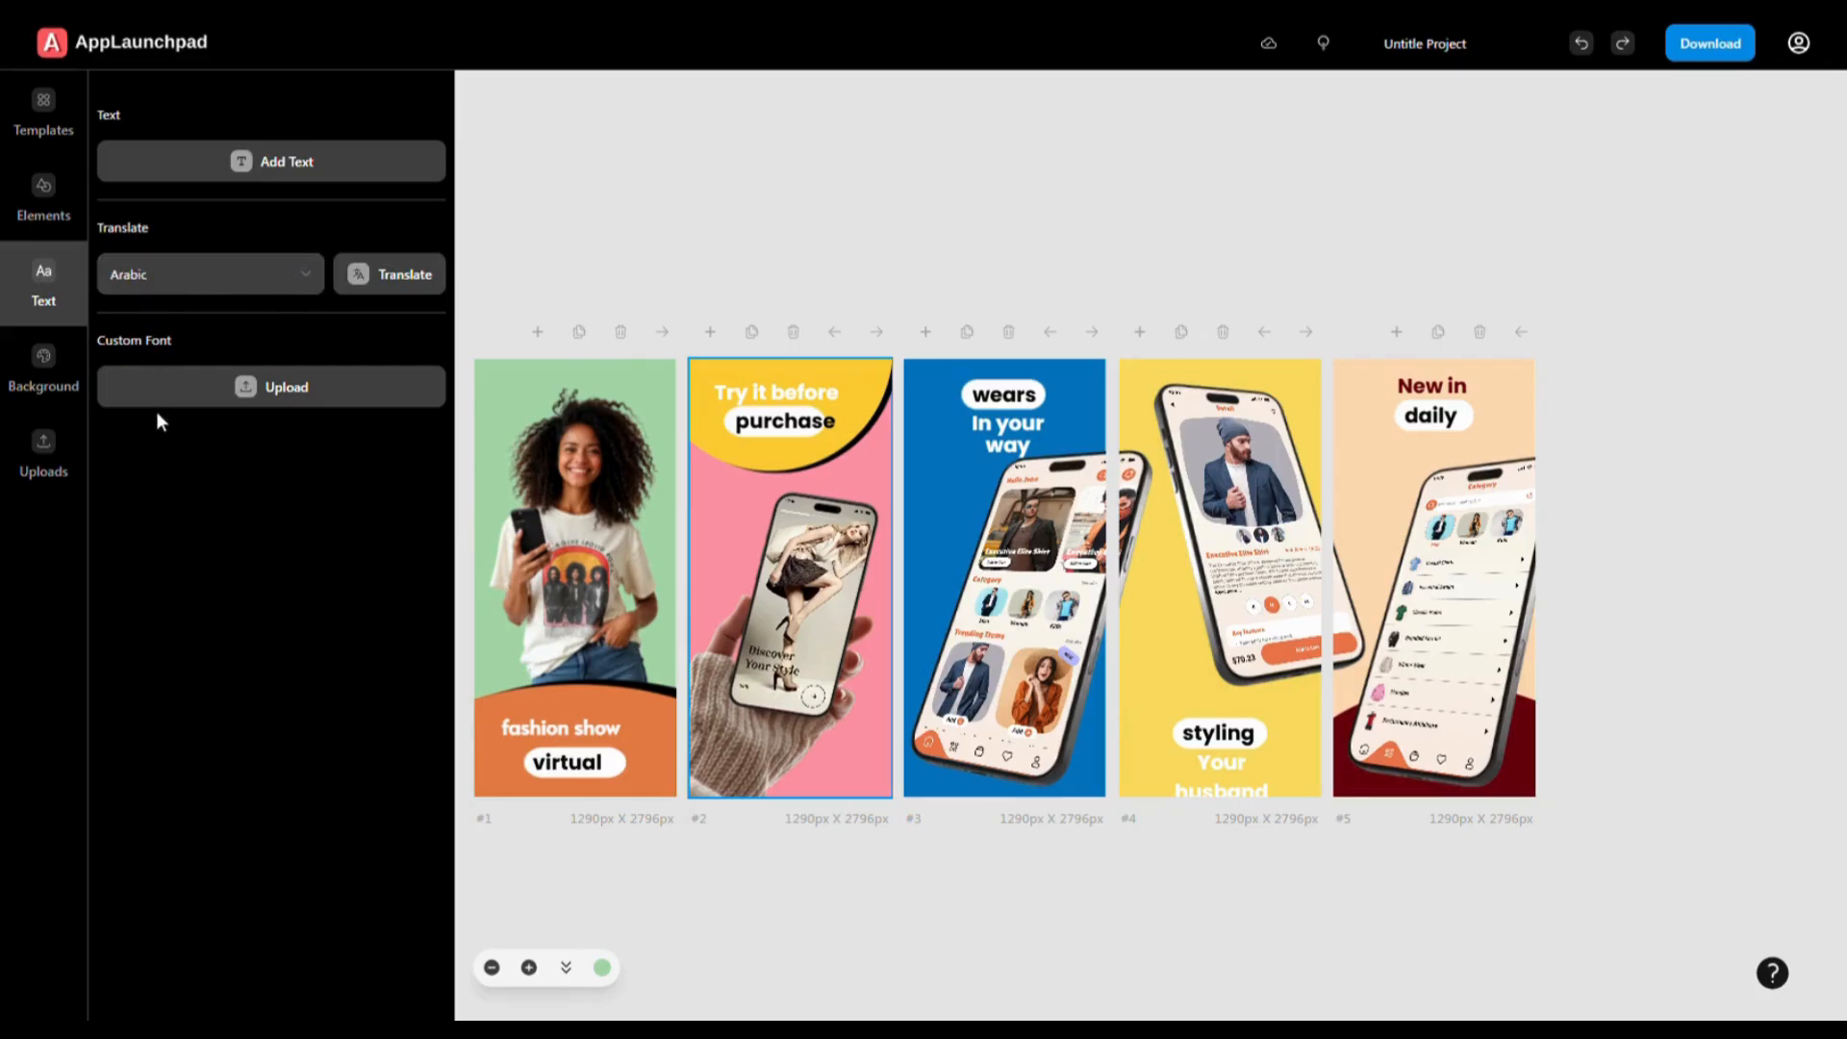
click(379, 279)
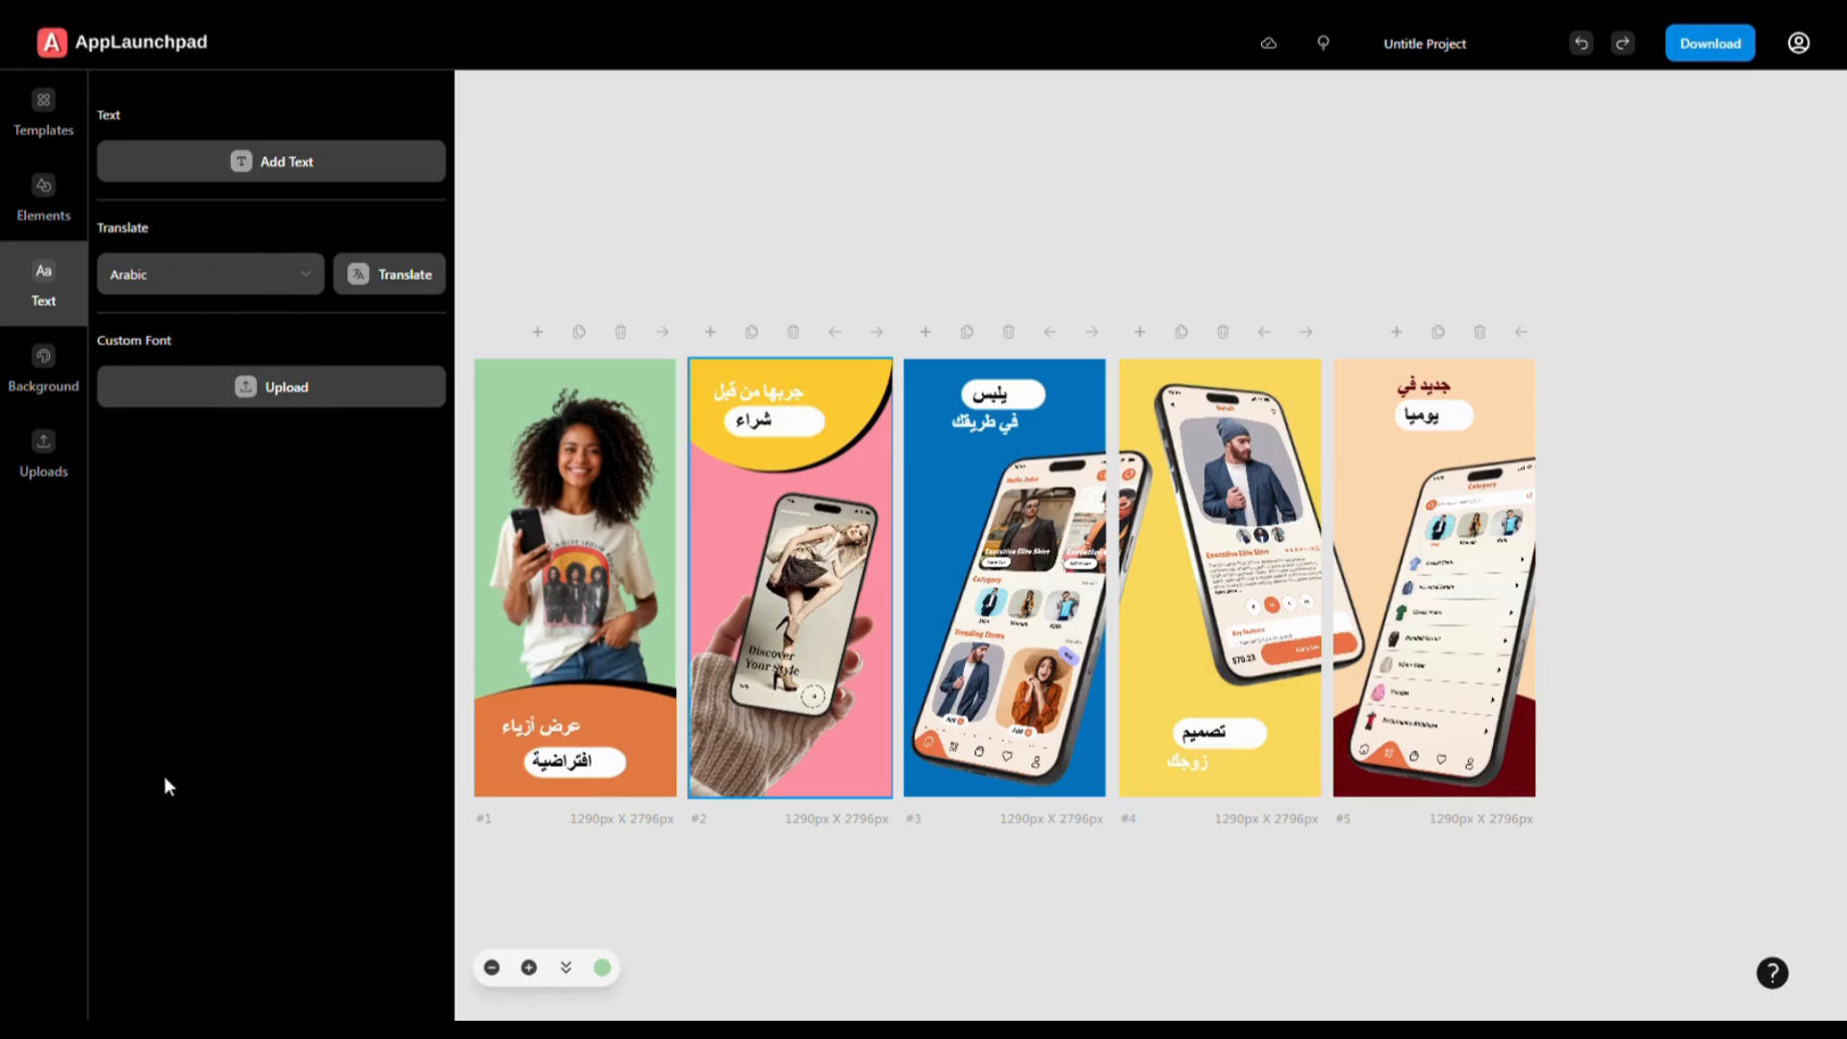
click(397, 275)
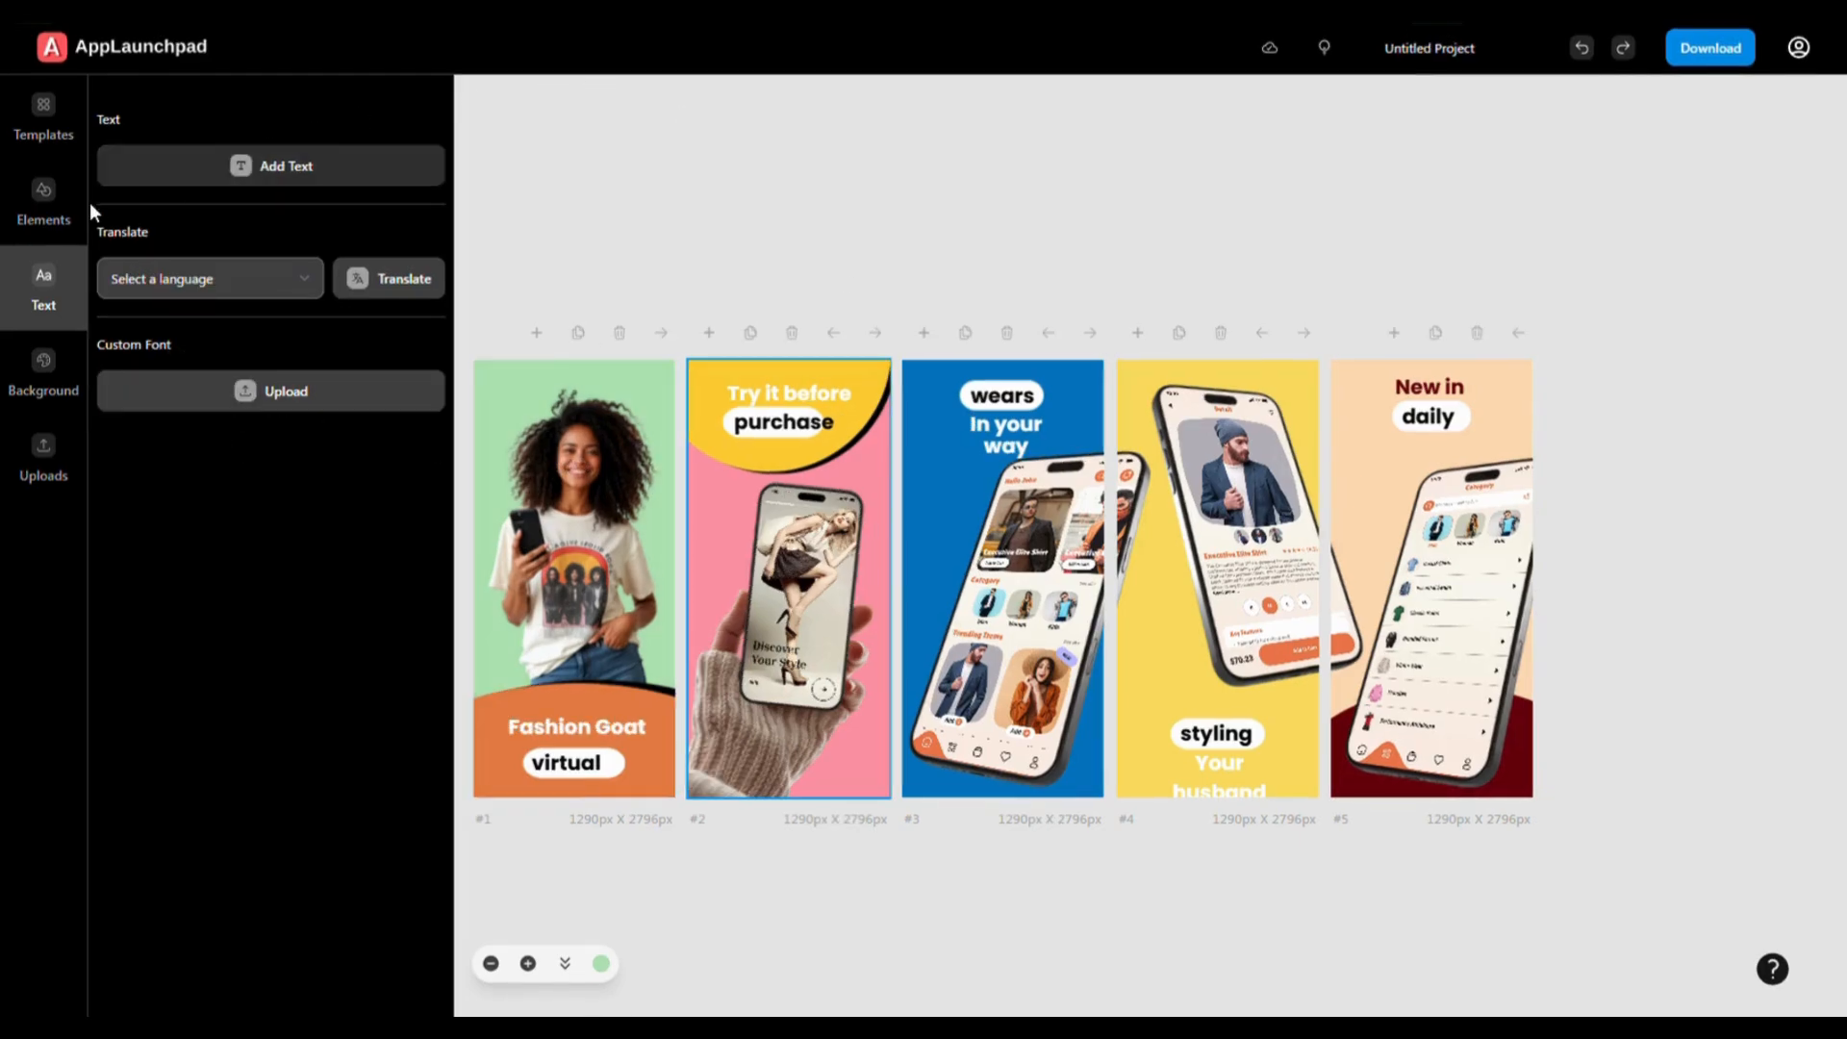
- Browse the Elements library's device mockups filtered by iPhone, iPad, Android, computer and watch
click(37, 203)
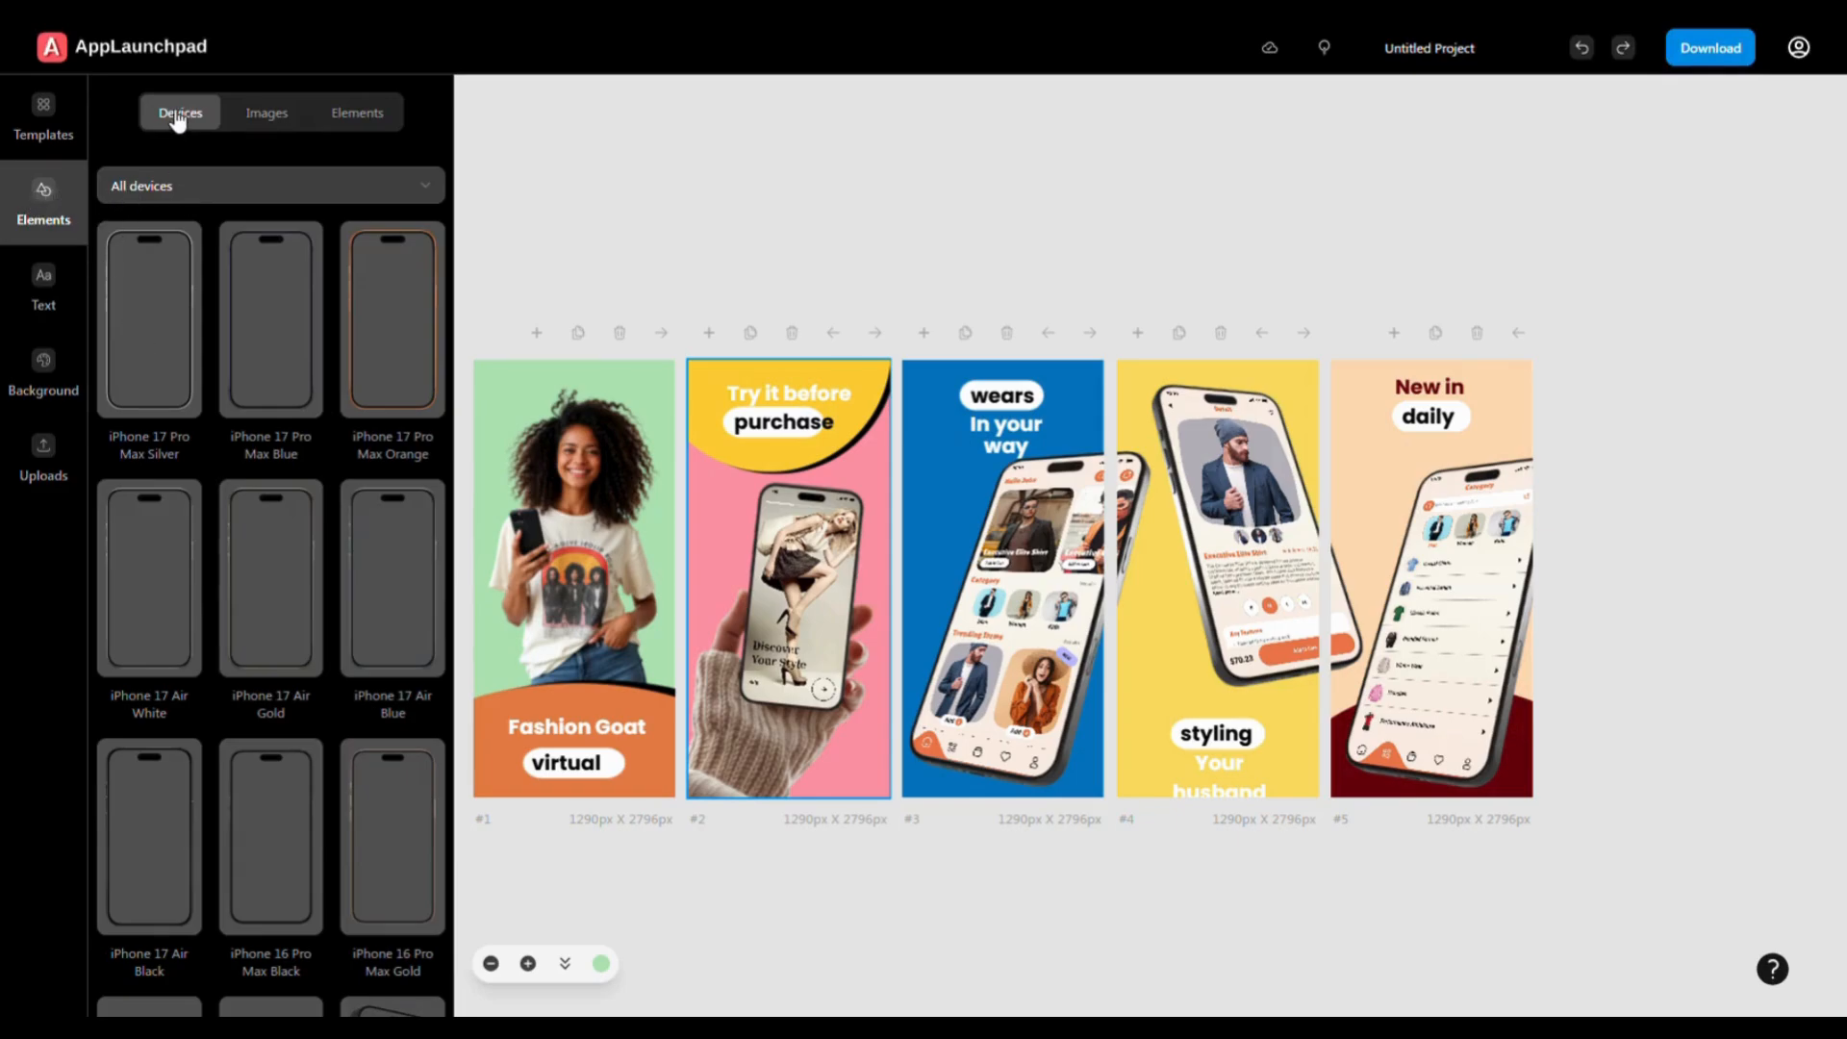
click(273, 119)
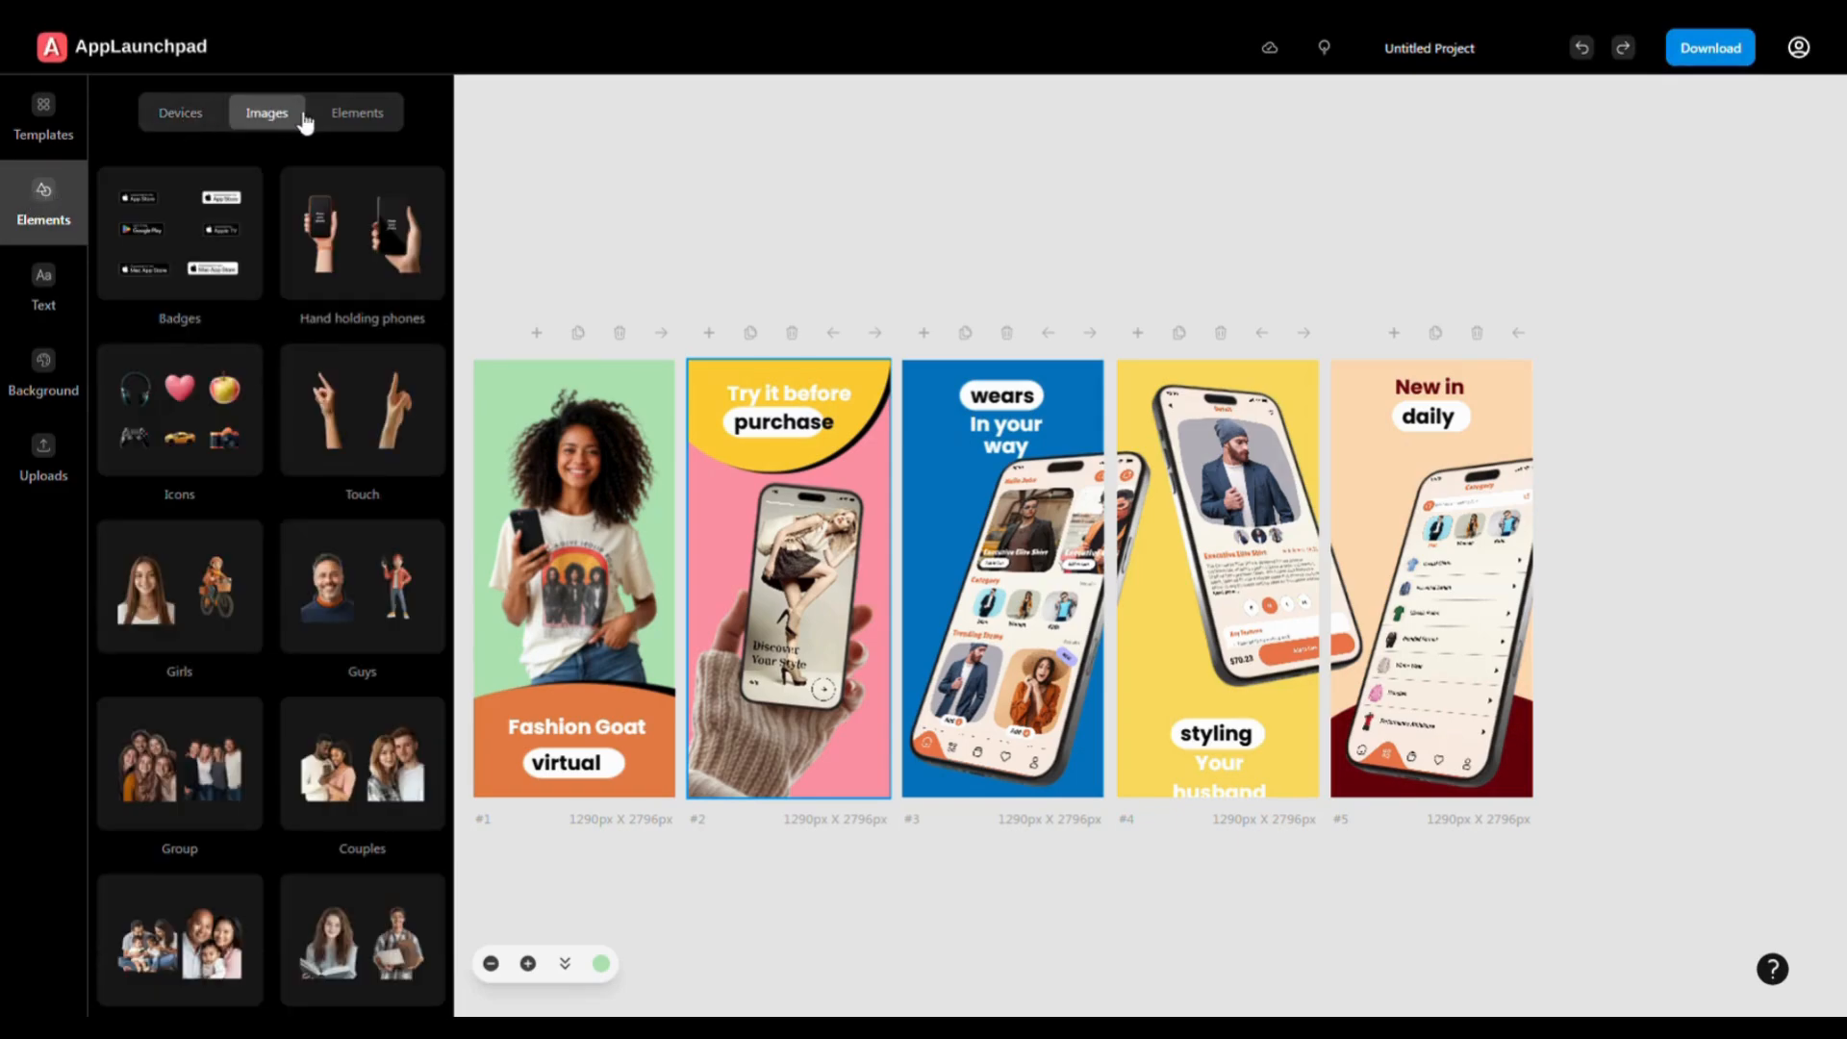
click(361, 119)
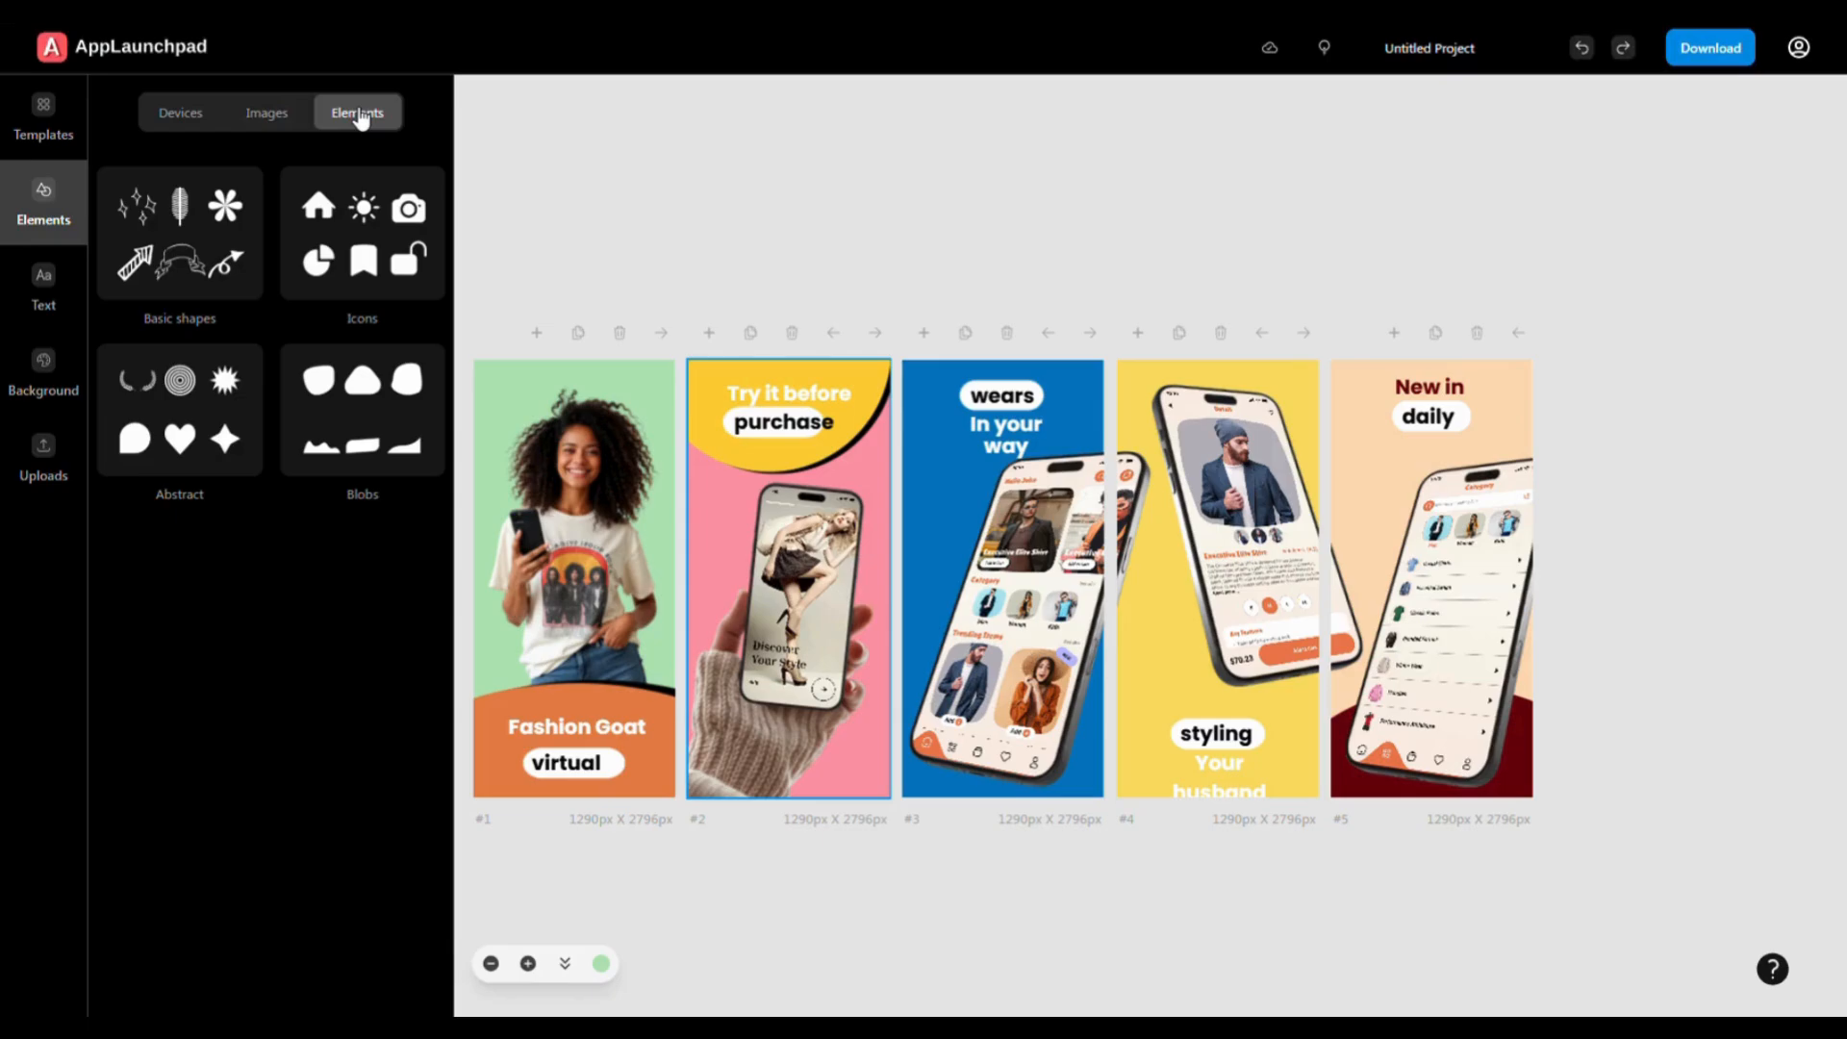
click(185, 126)
click(162, 239)
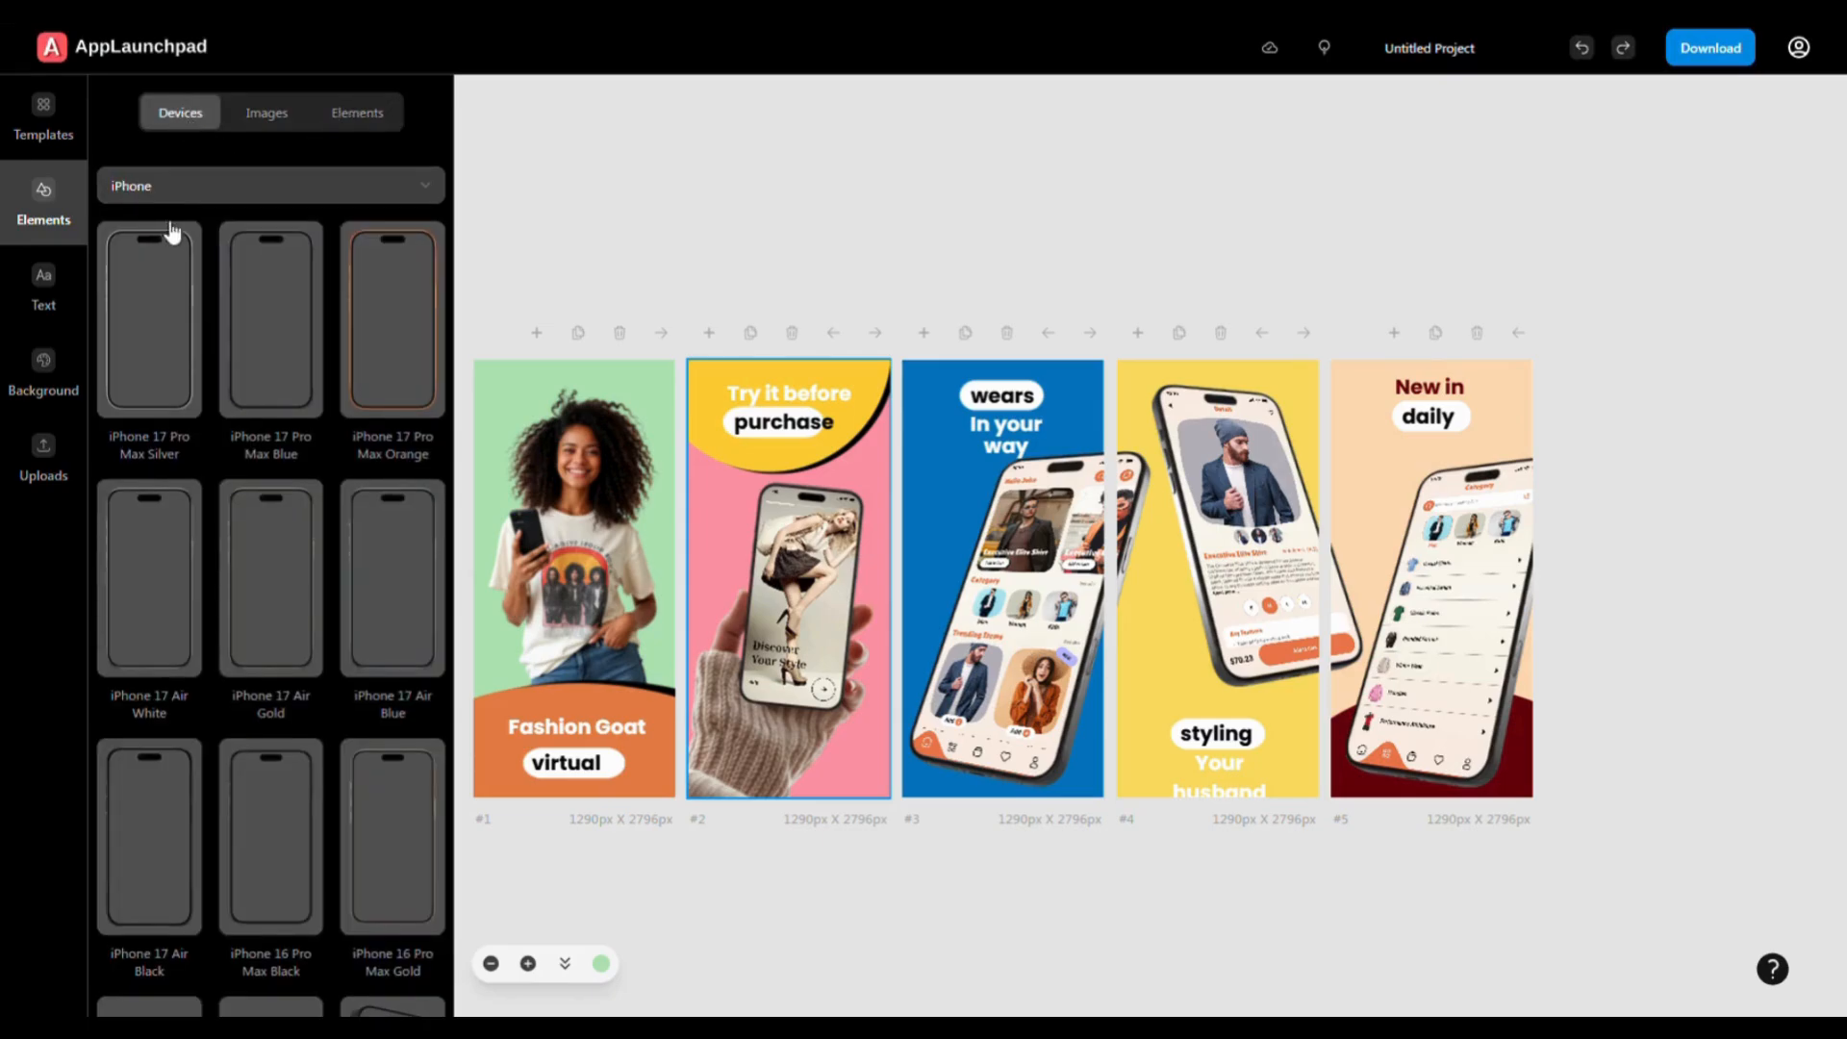
click(160, 268)
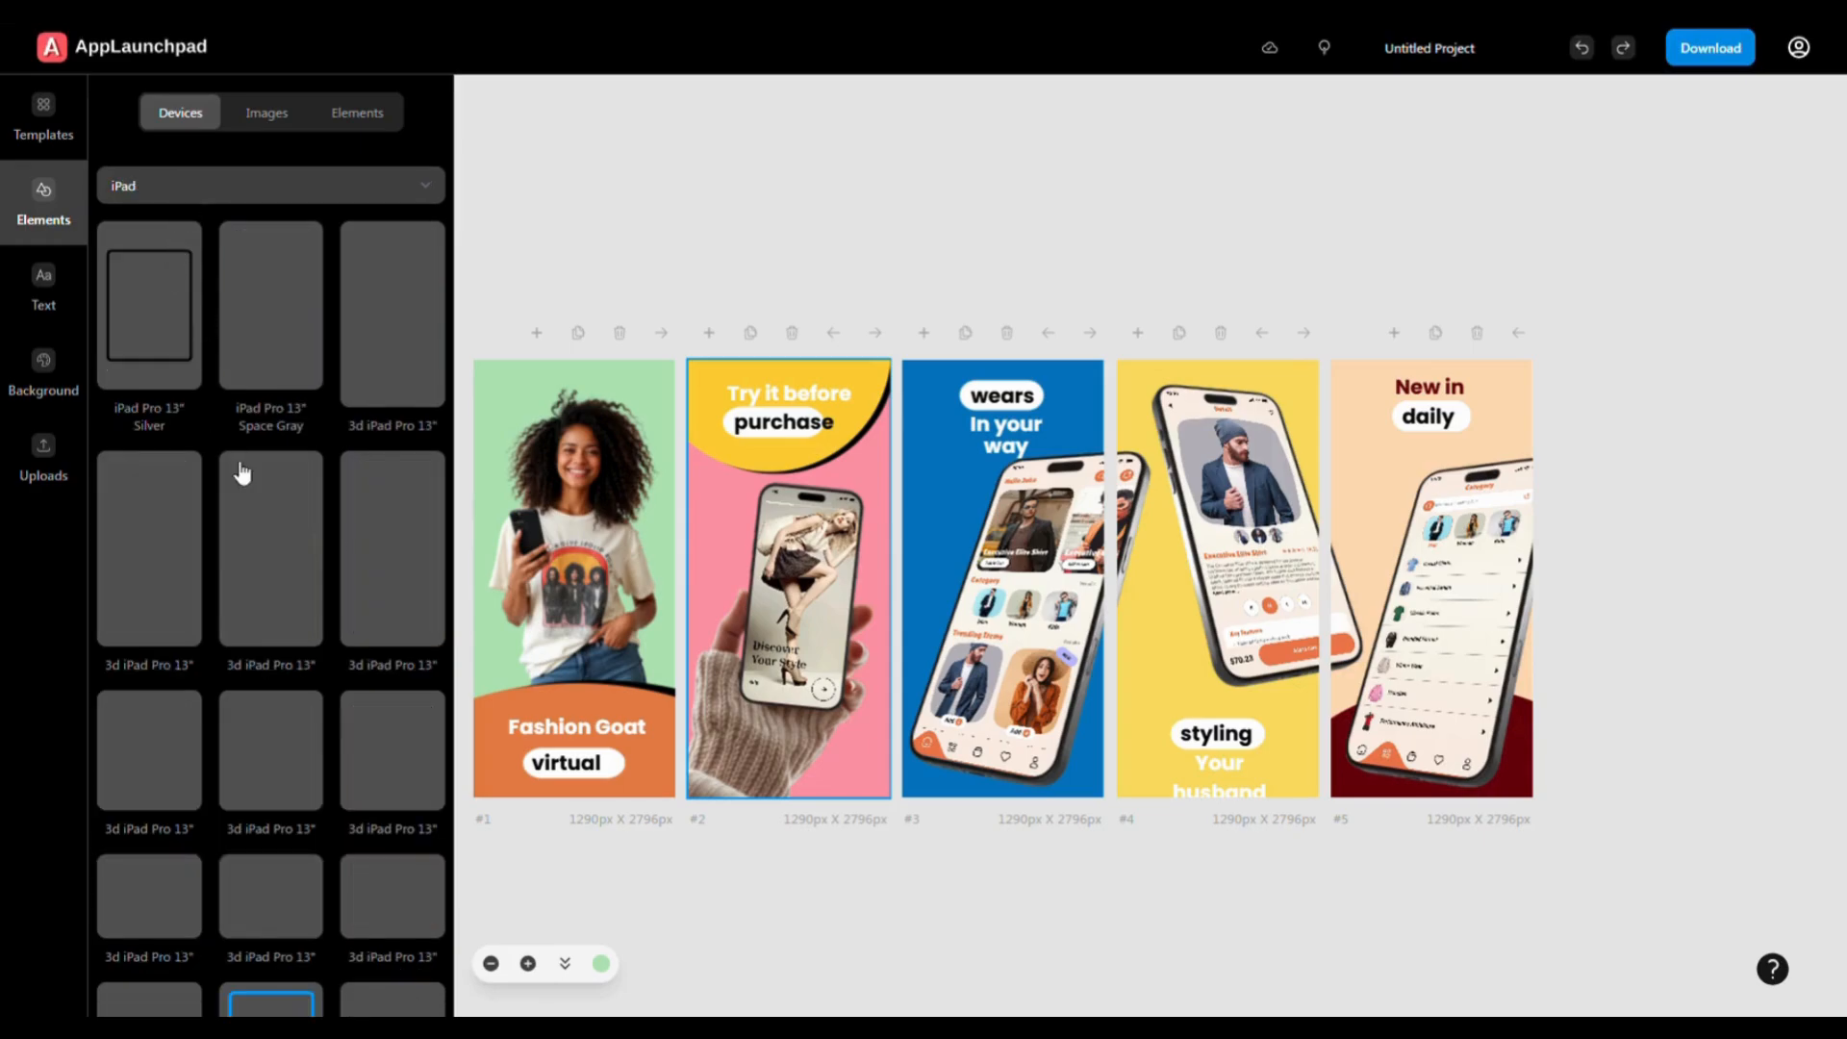
click(158, 306)
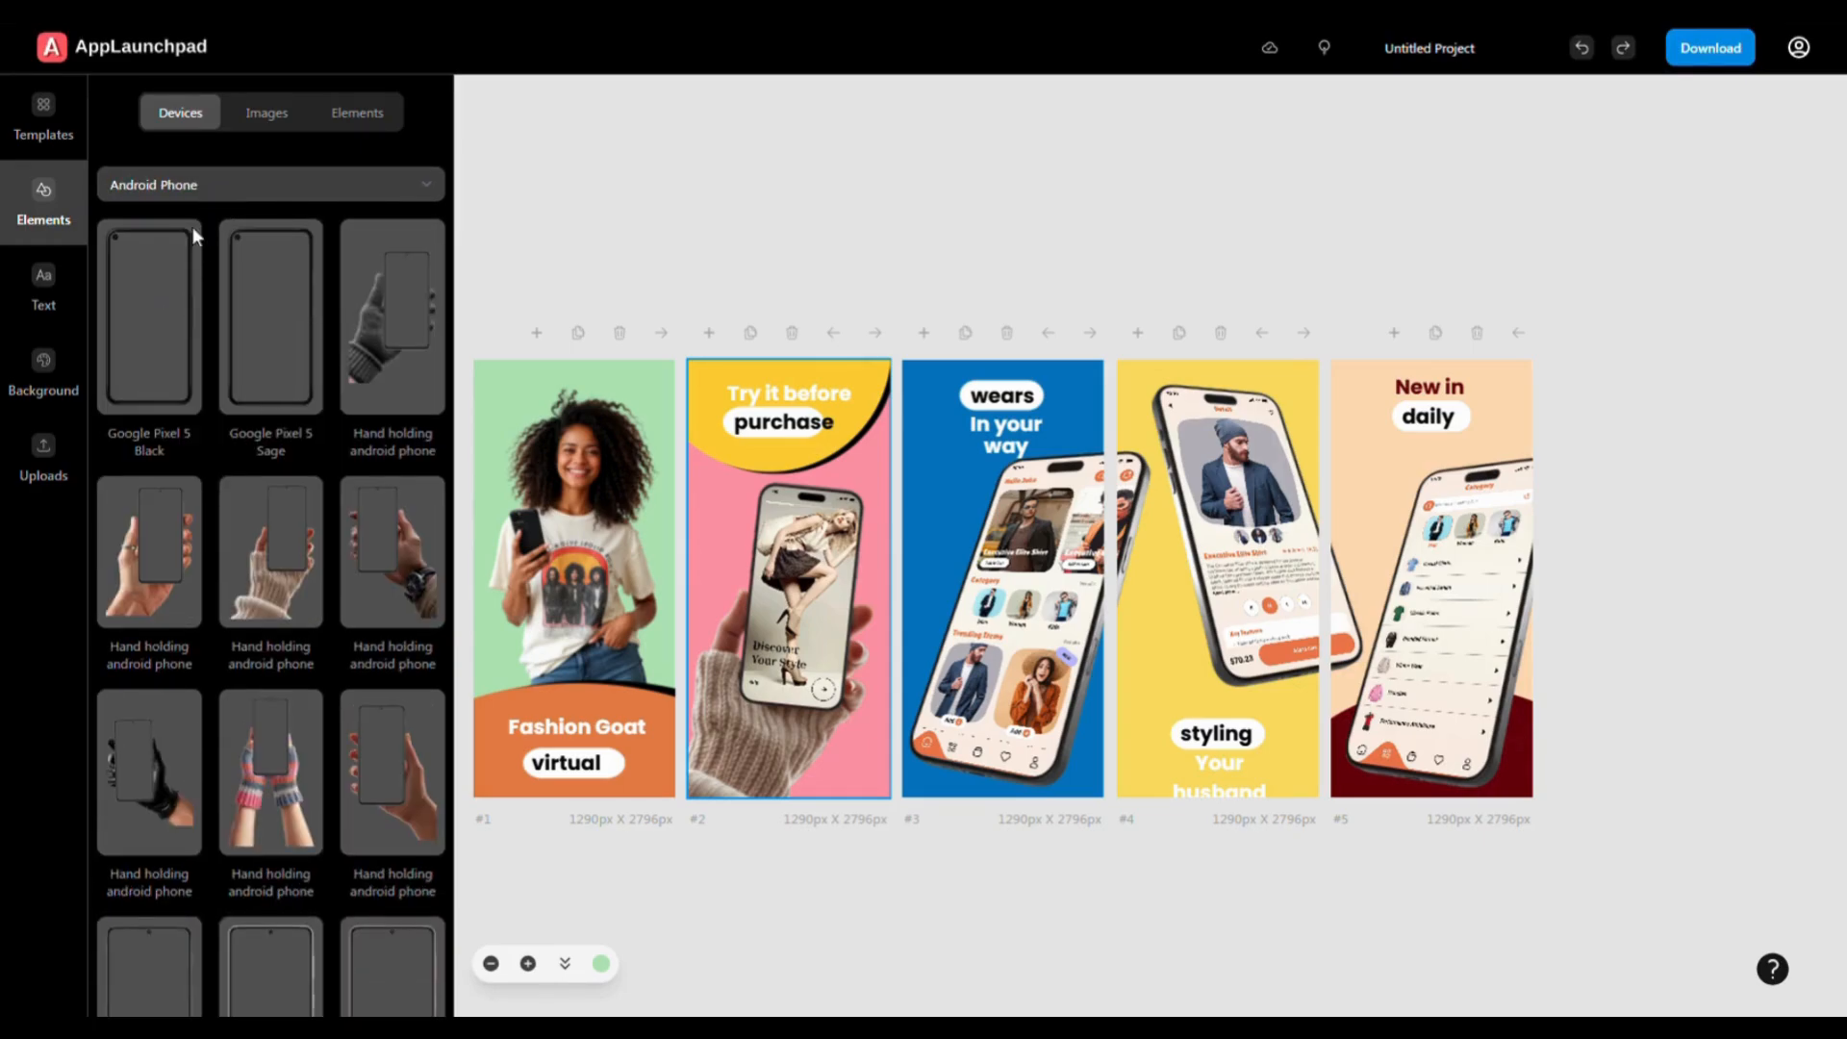
click(168, 361)
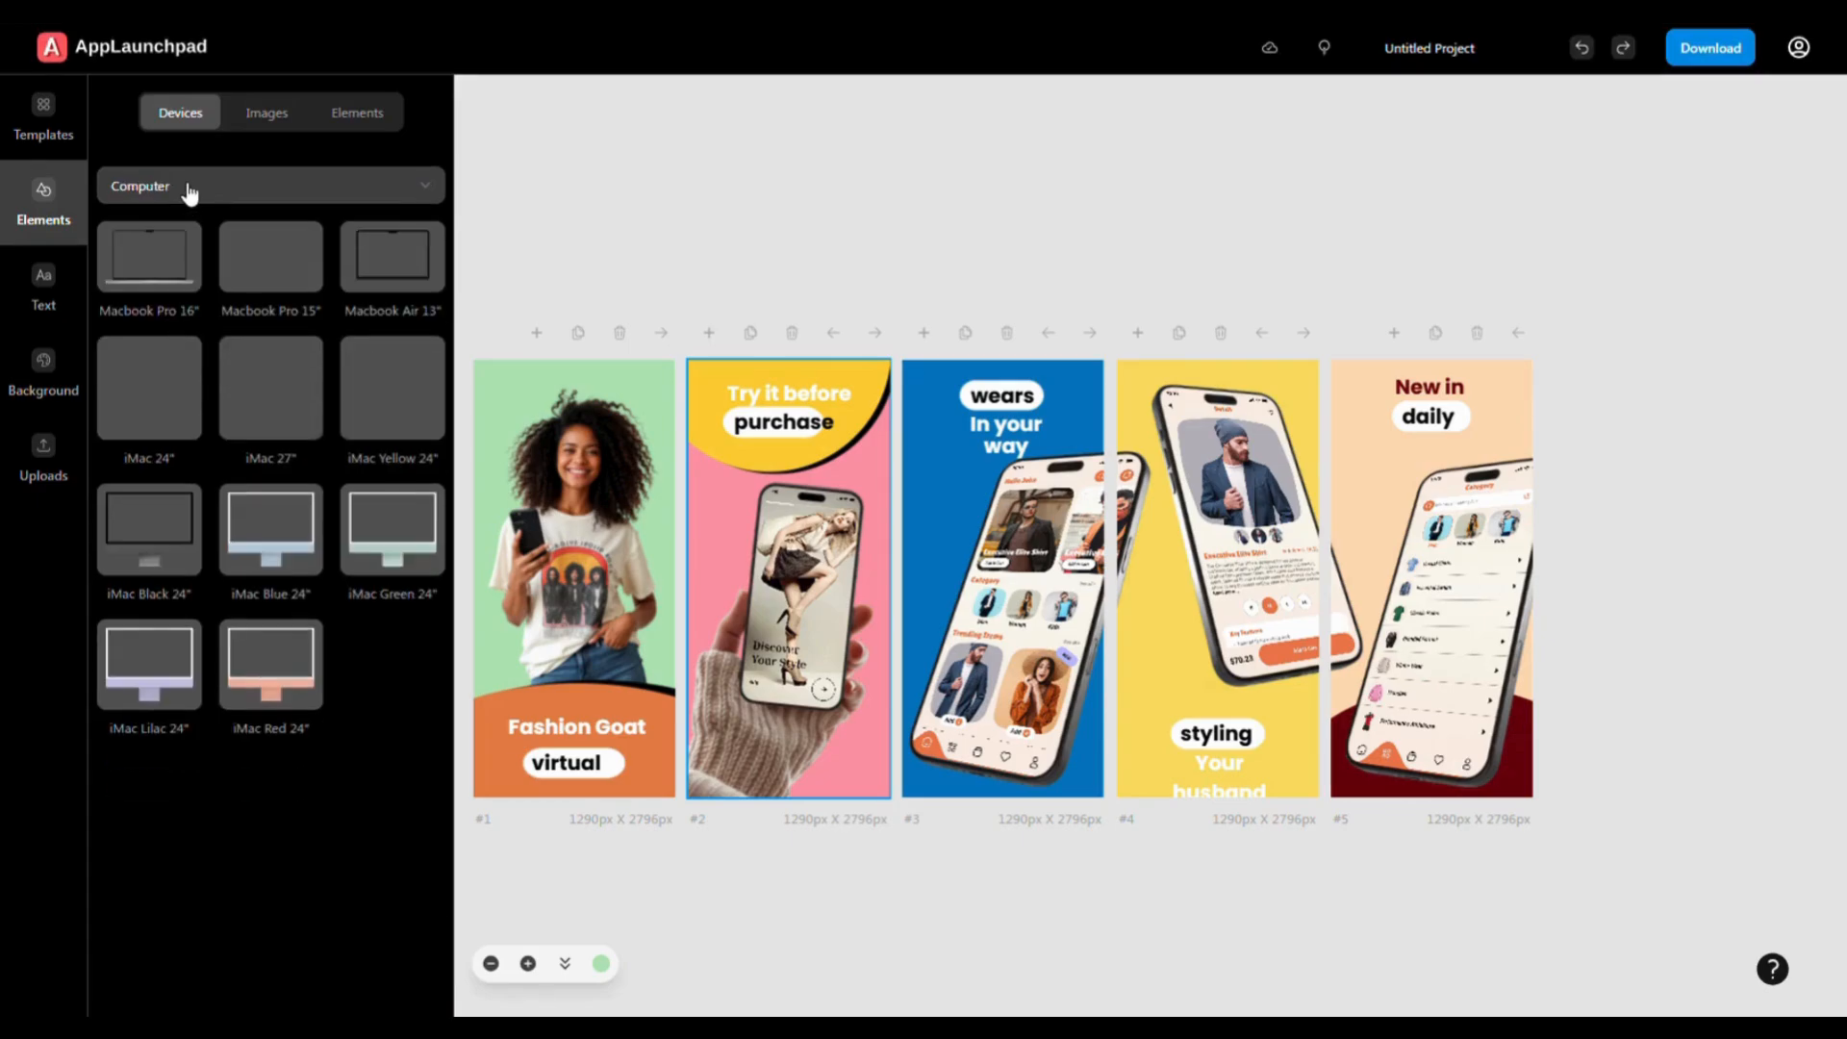
click(191, 193)
click(154, 385)
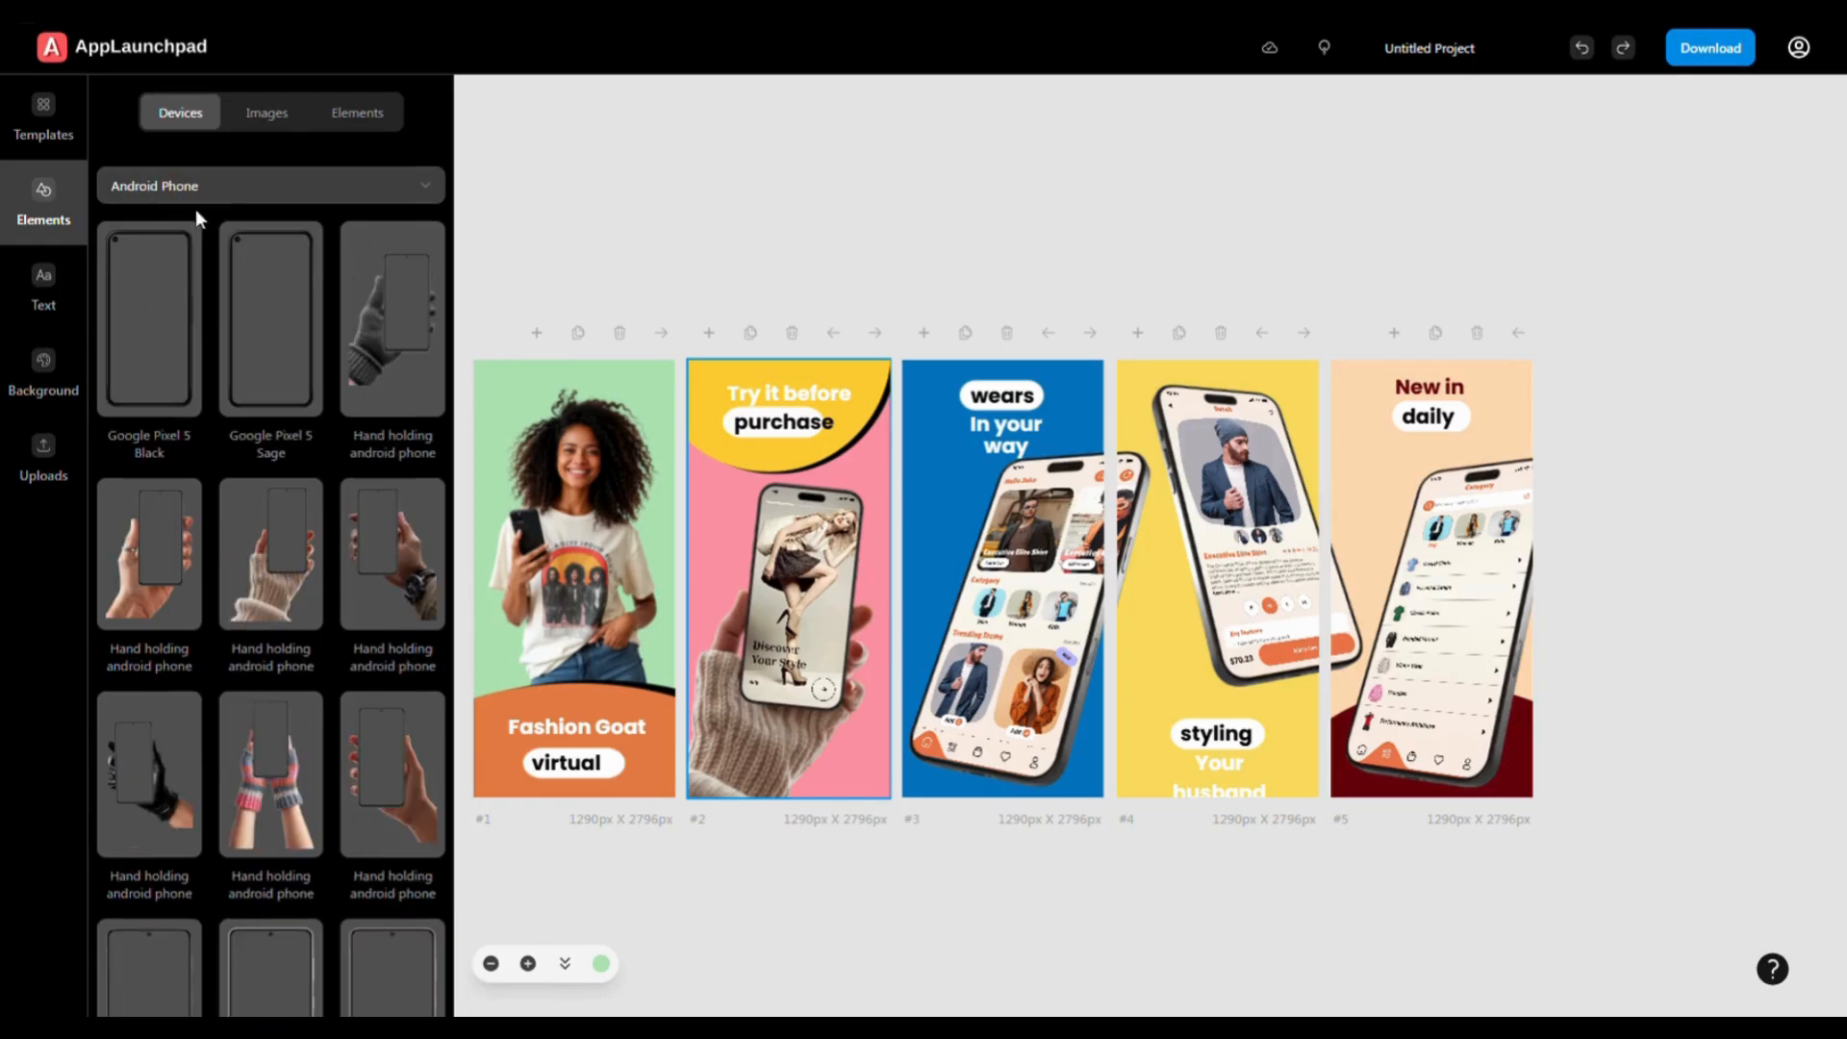
scroll(248, 606, down, 3)
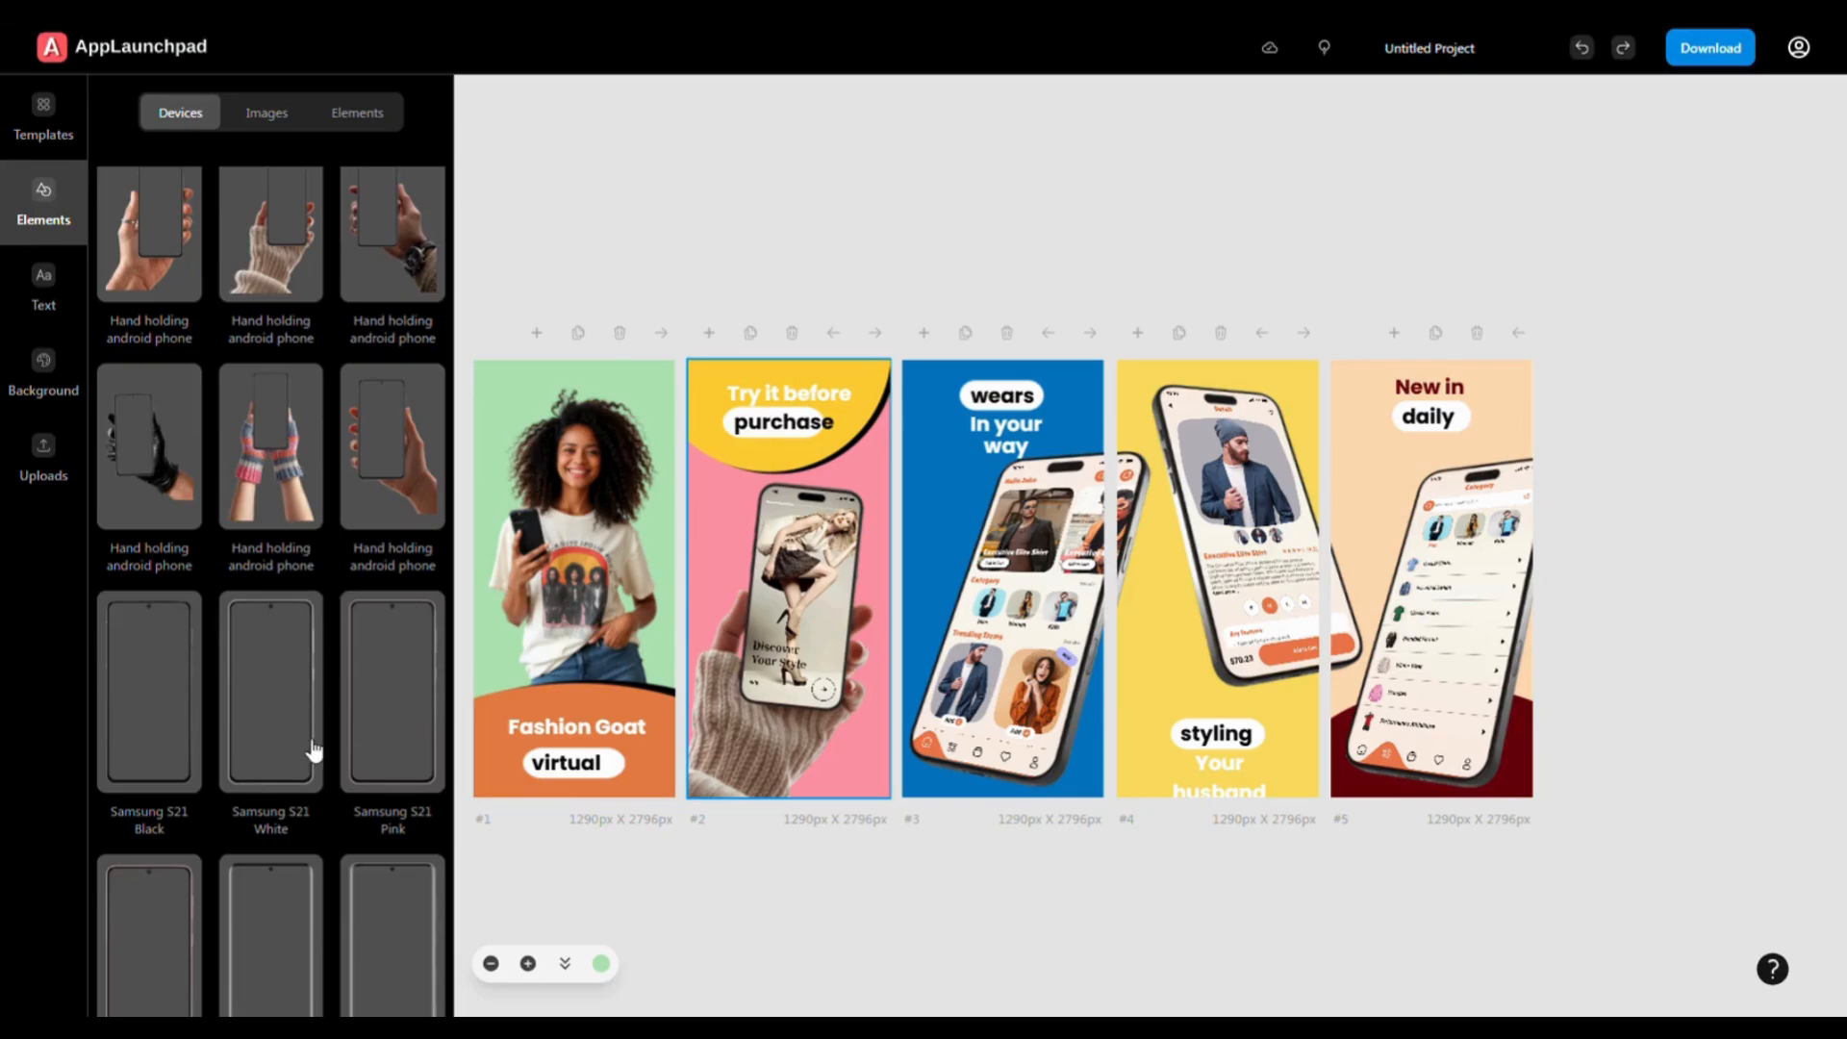
scroll(301, 723, up, 3)
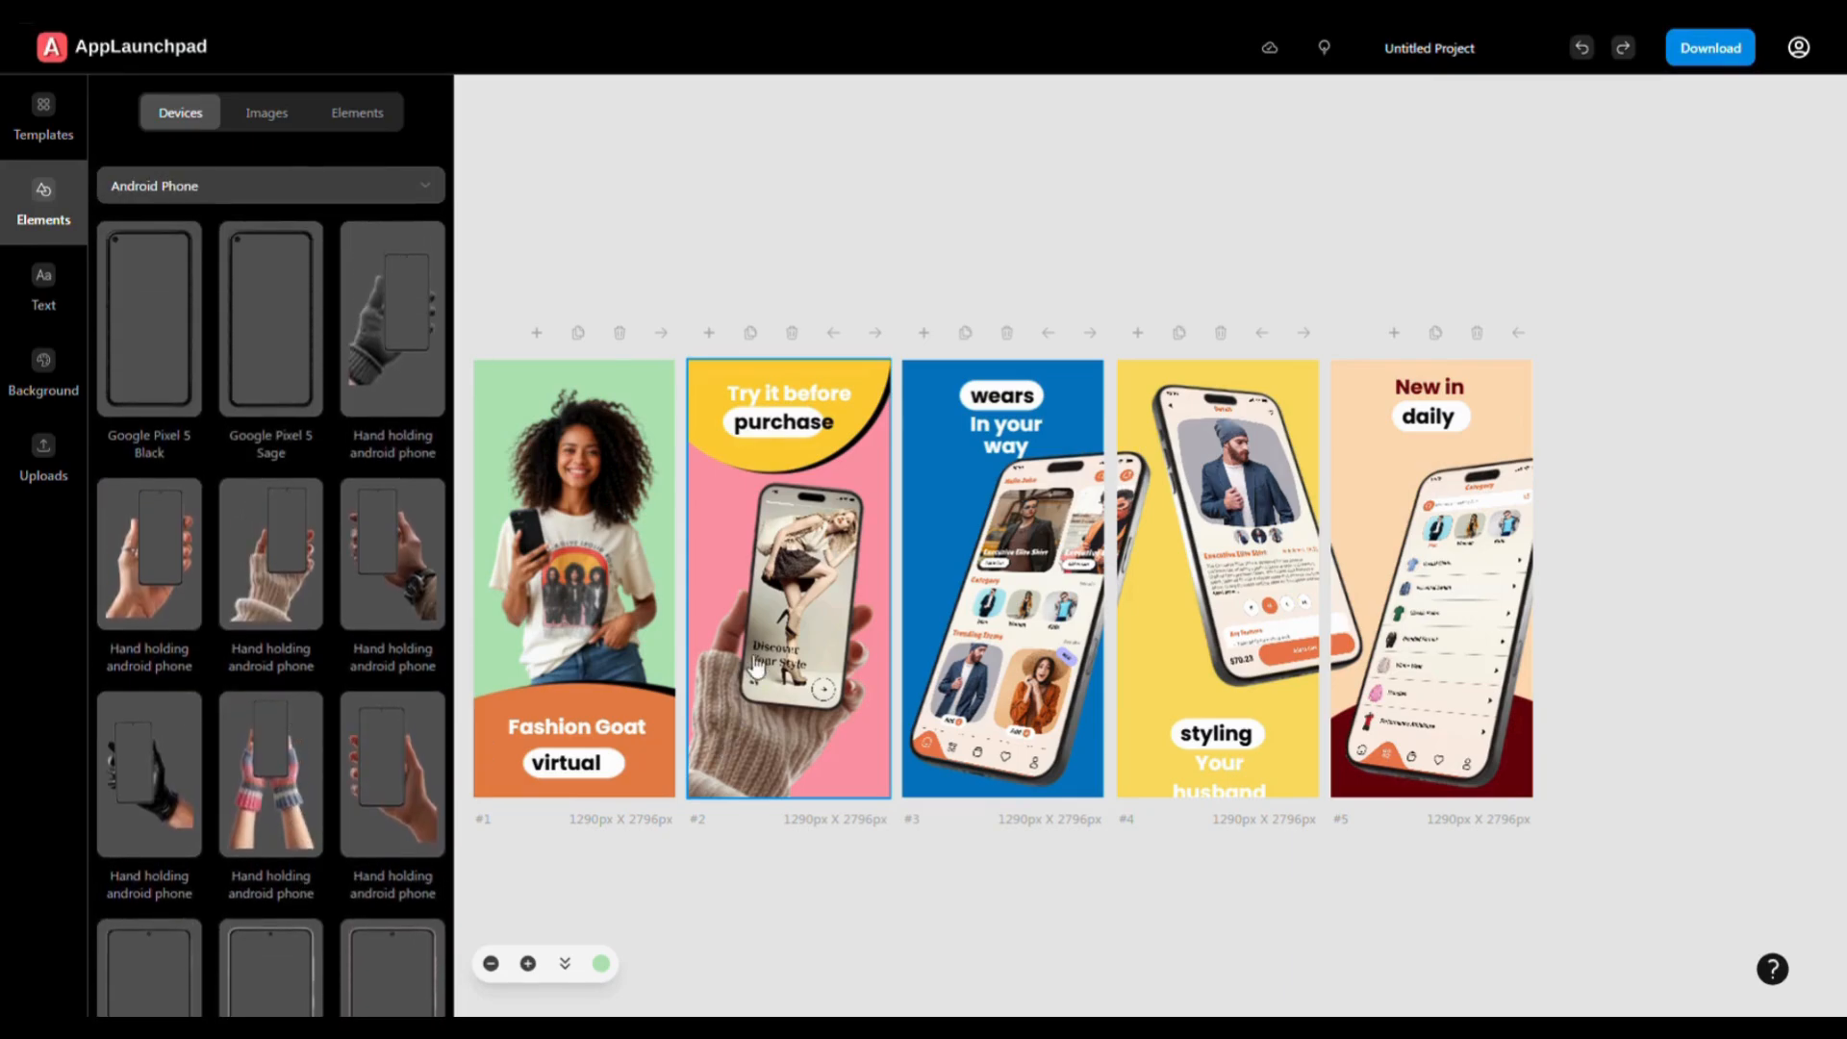
- Replace slide #2's phone mockup with a 'Hand holding android phone' in knitted gloves
click(824, 682)
key(Delete)
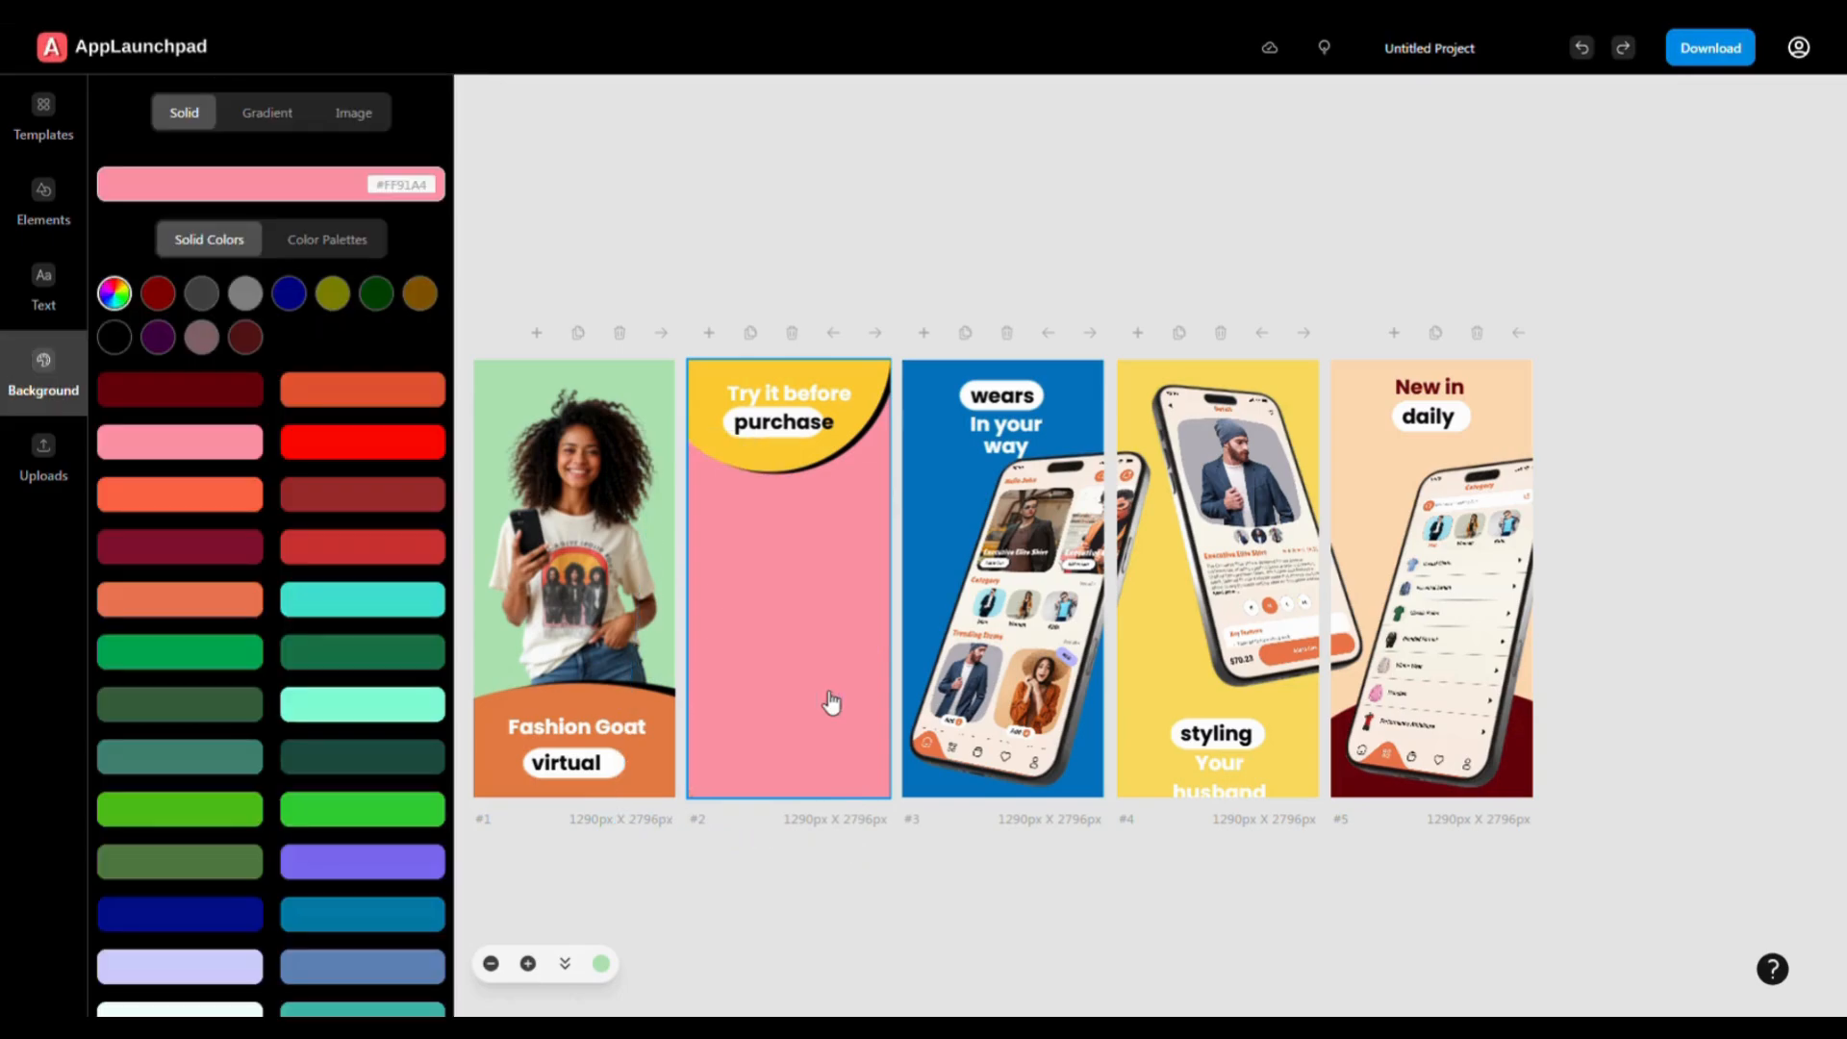
click(44, 207)
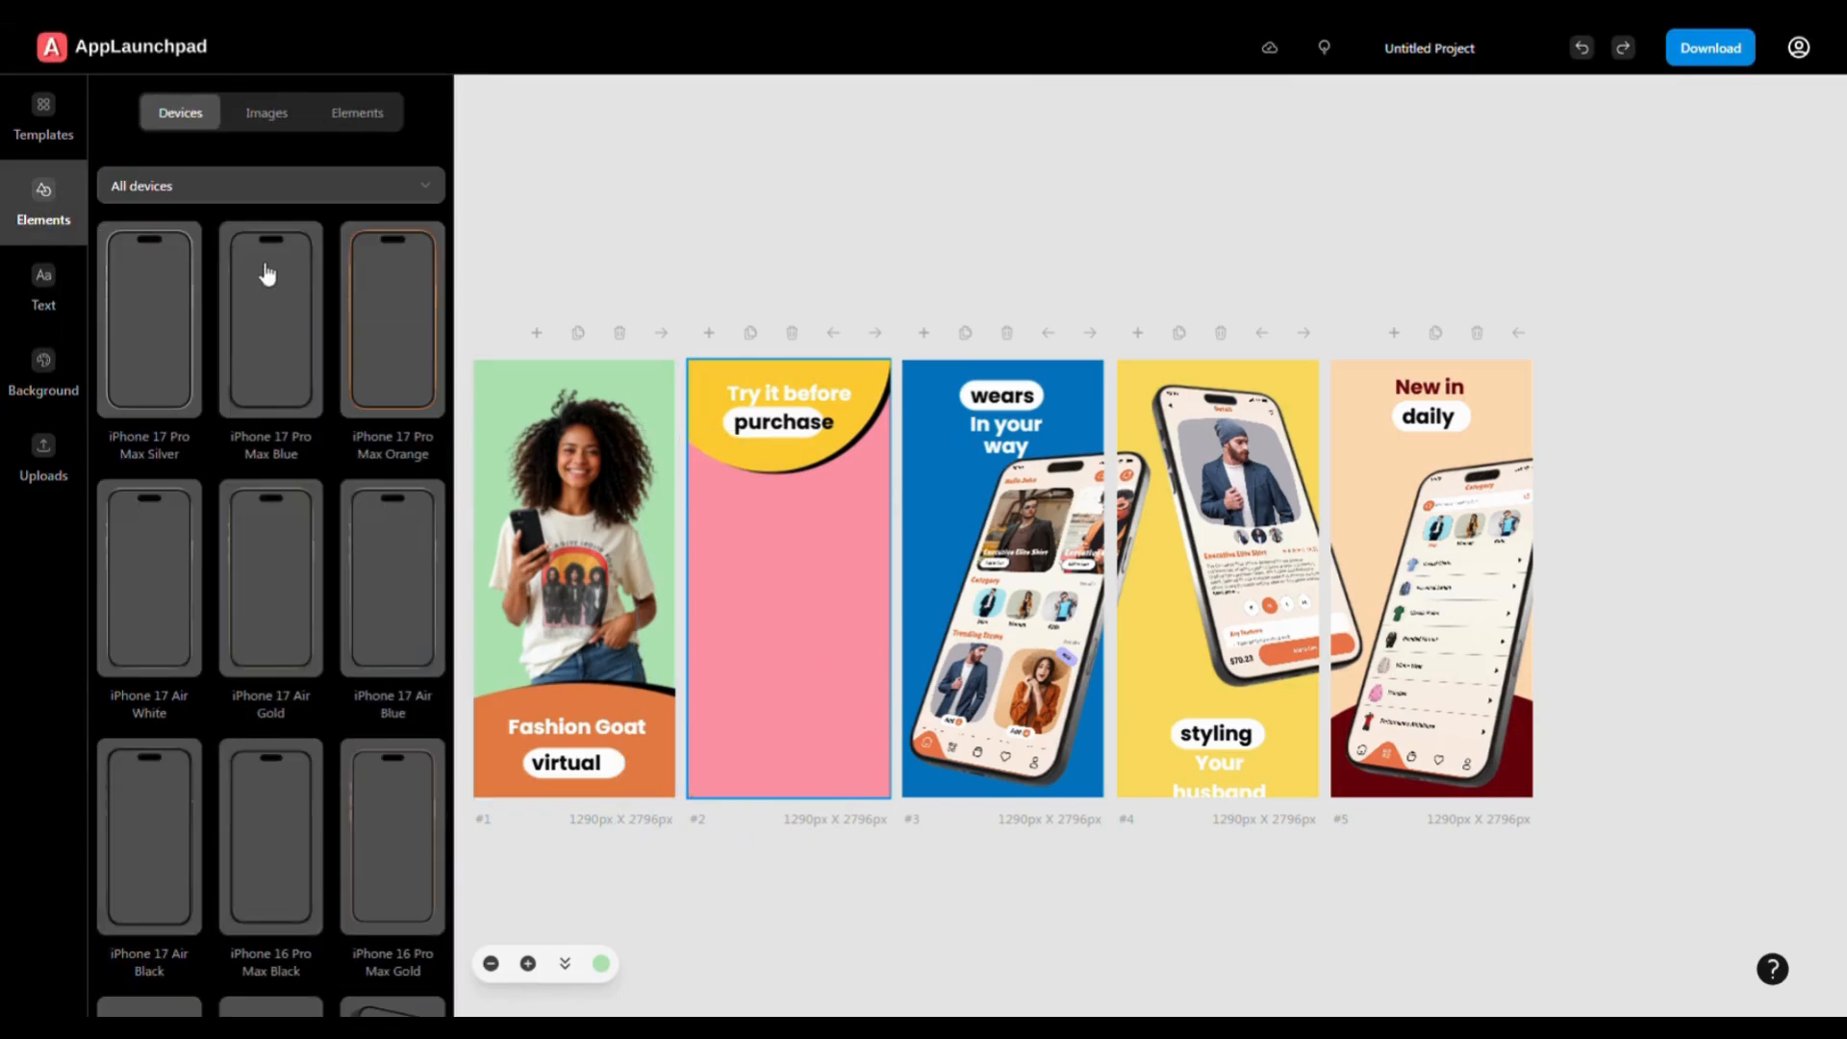
scroll(152, 294, down, 10)
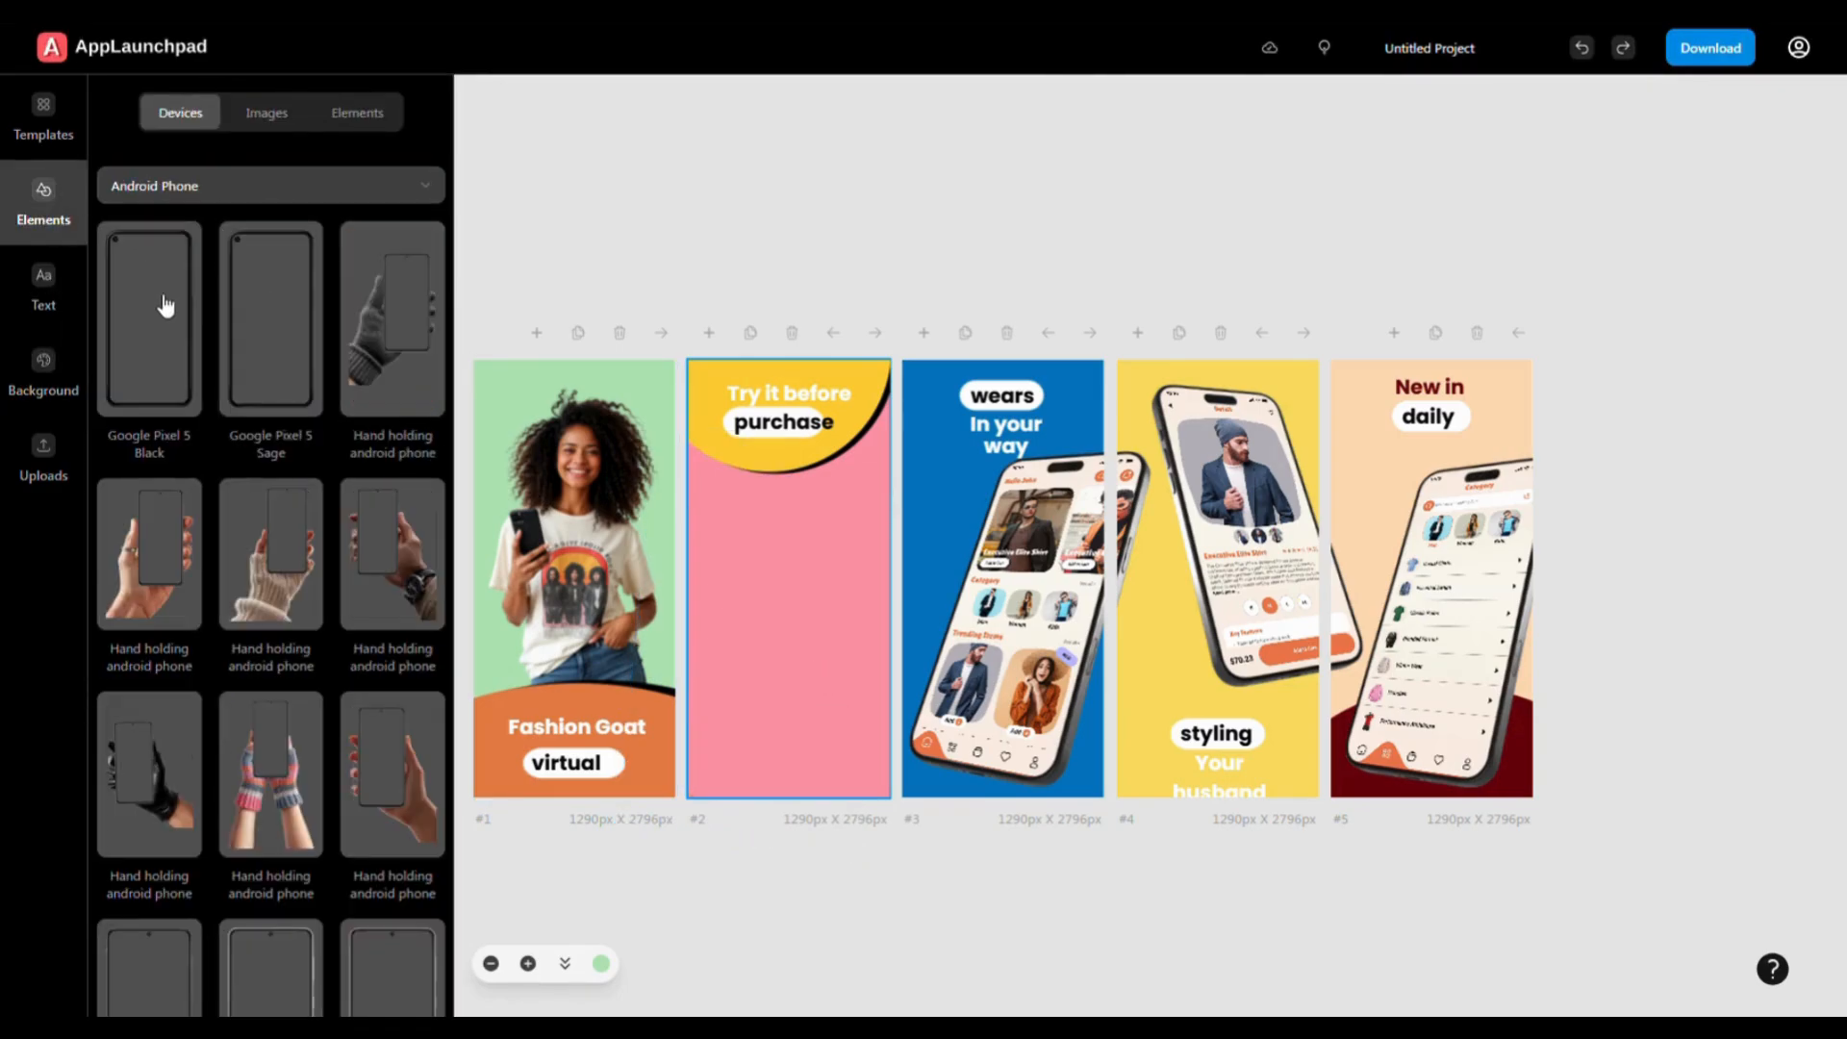
scroll(308, 689, down, 2)
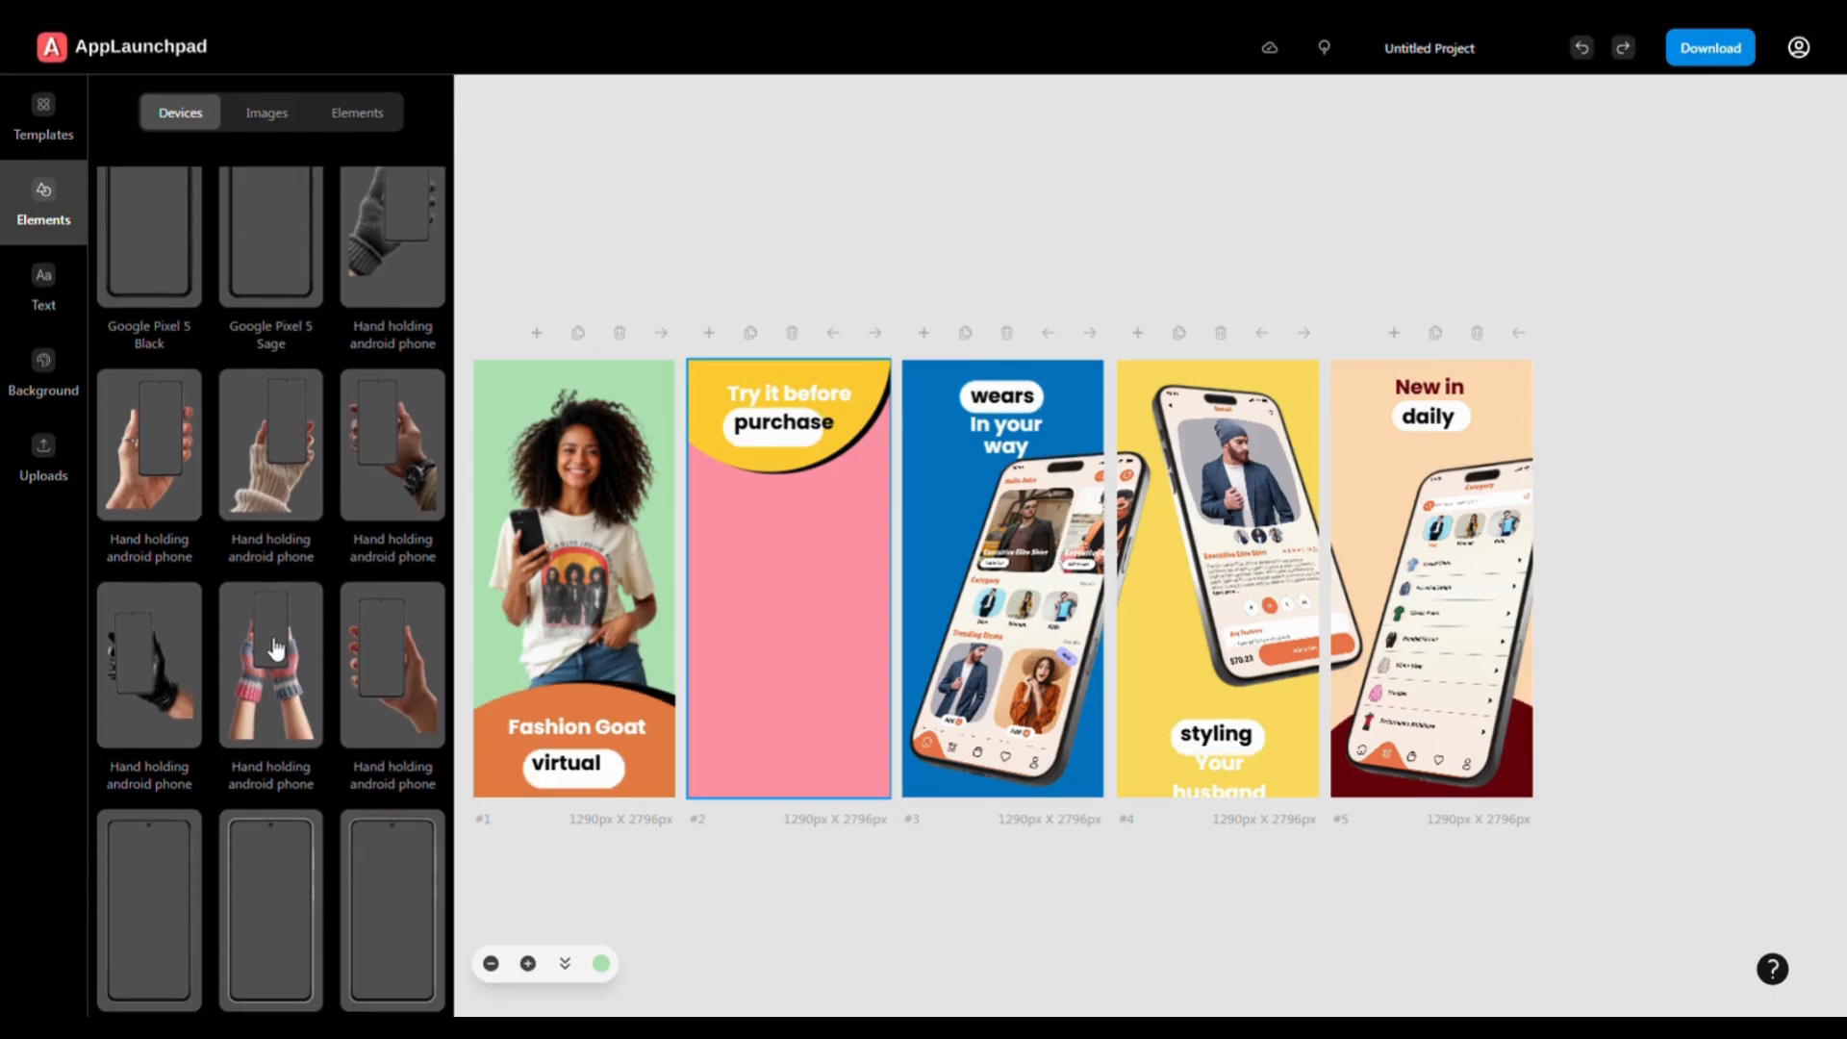
drag(274, 647, 805, 578)
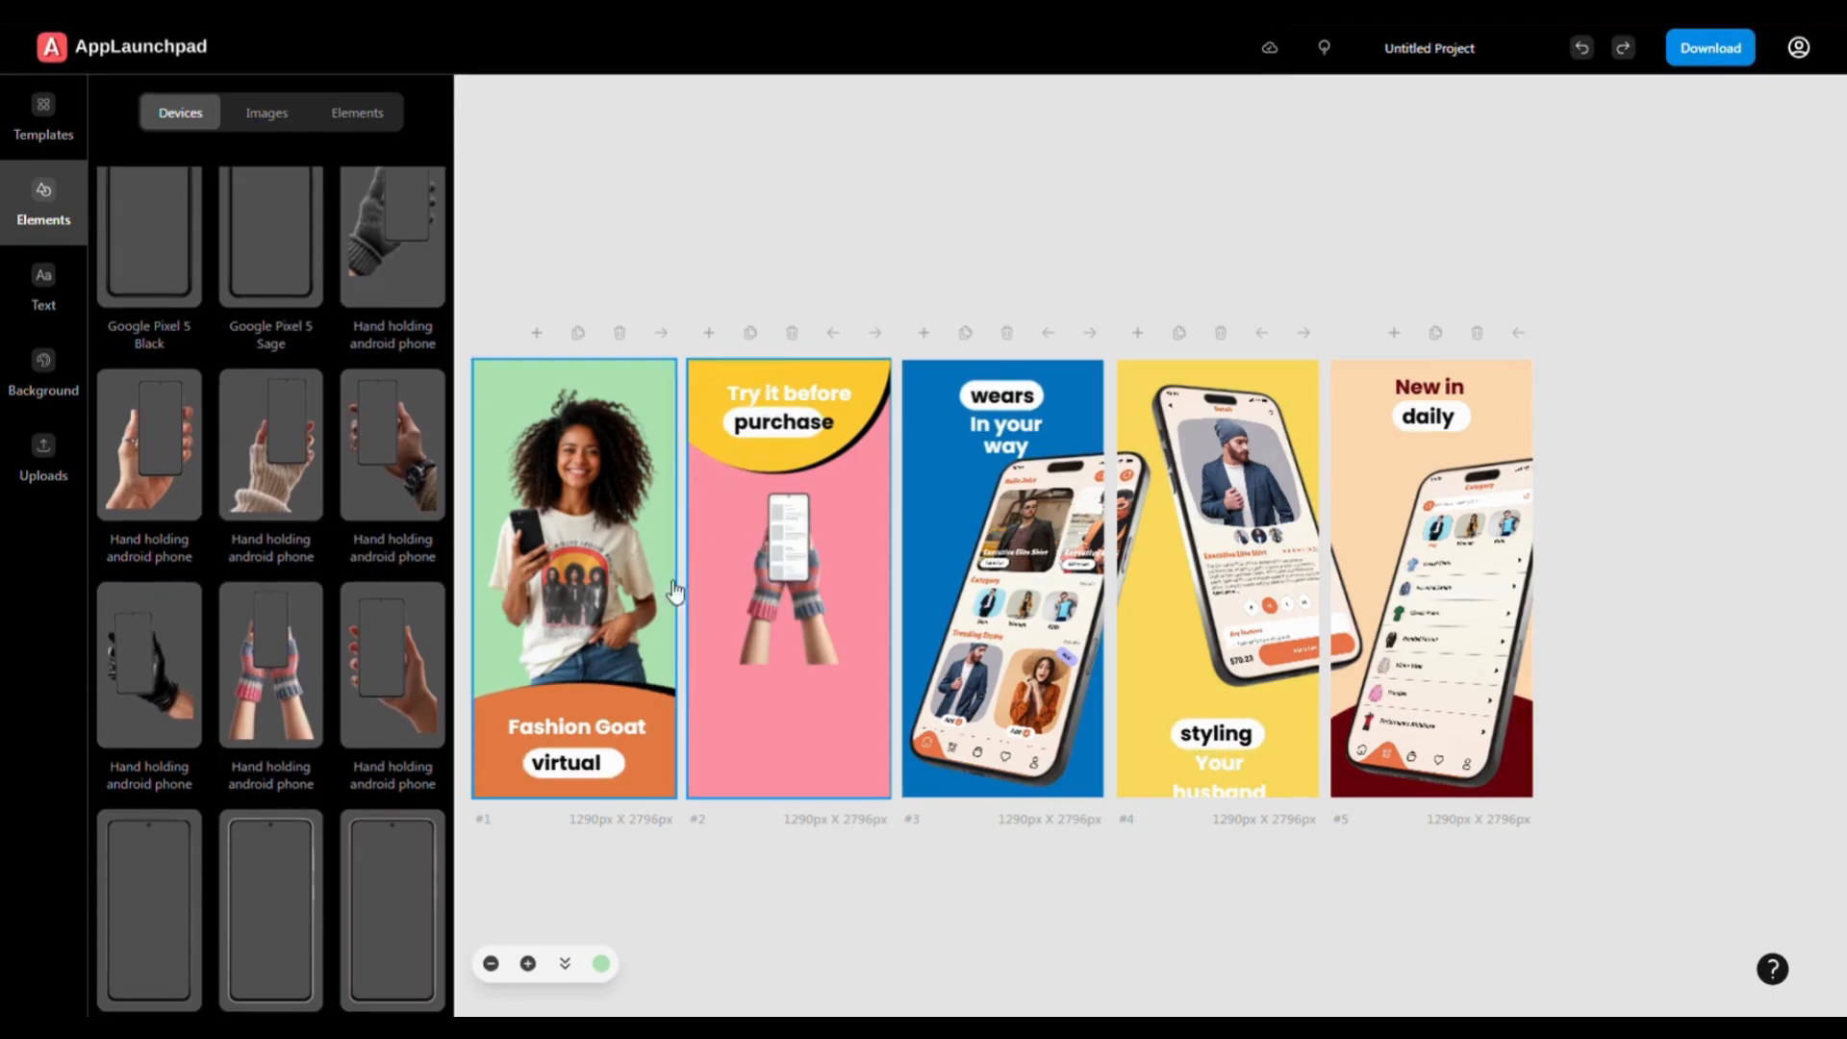
- Enlarge the hand-held phone to fill most of slide #2 and shift it slightly left
drag(859, 678, 972, 928)
click(834, 584)
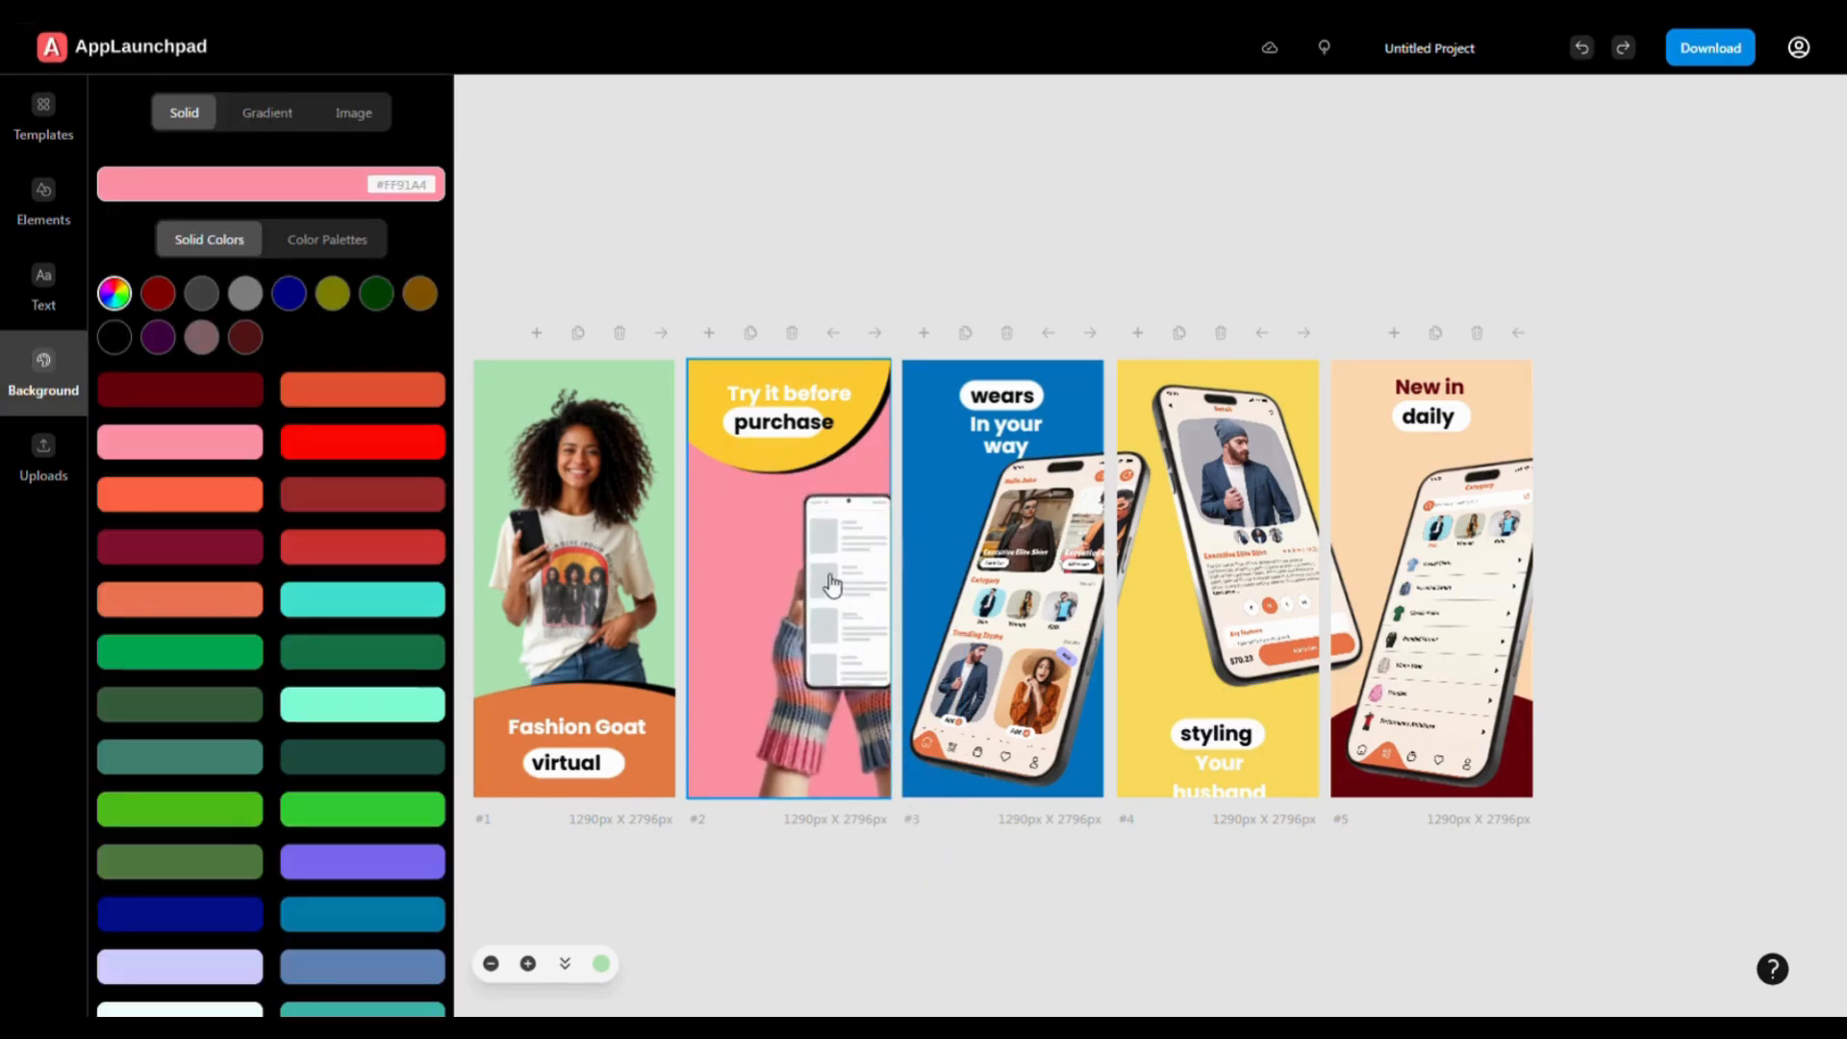
click(815, 654)
drag(815, 655, 778, 653)
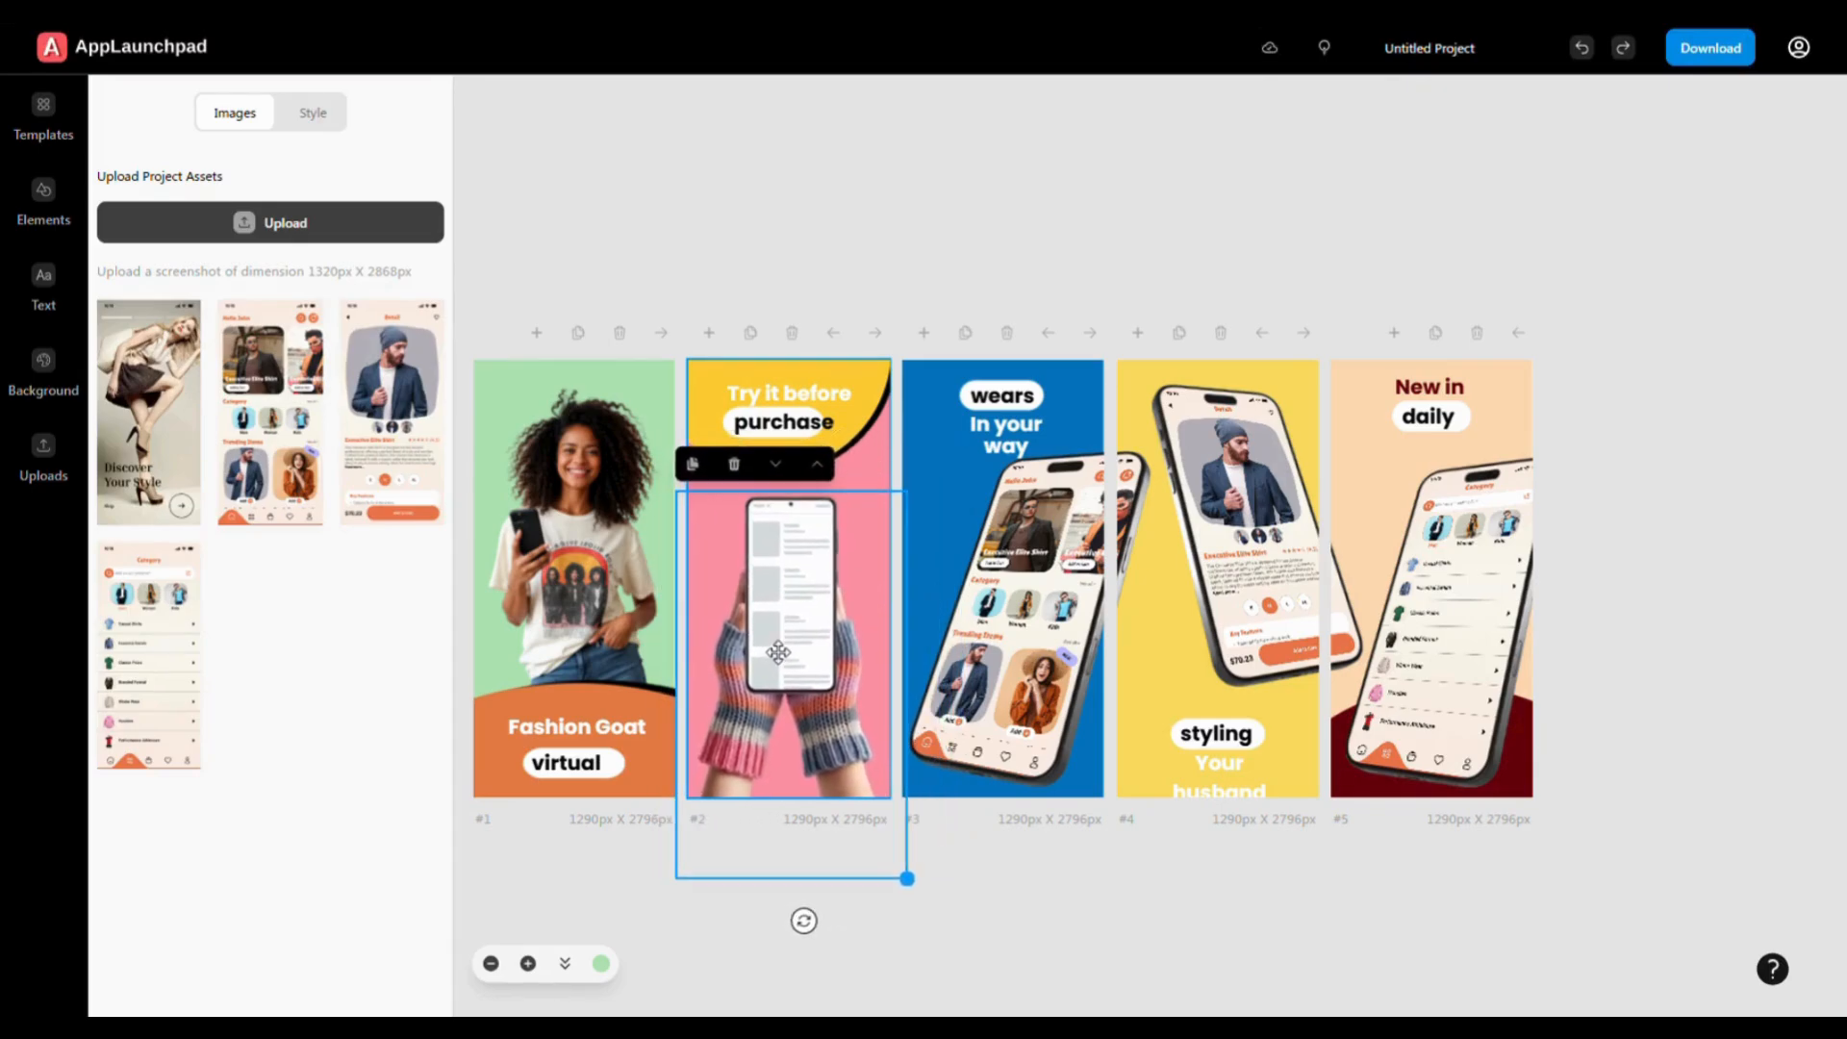
- Enlarge and reposition the gloved phone, filling its screen with the Discover Your Style screenshot
drag(917, 891, 968, 973)
click(828, 652)
drag(828, 652, 810, 648)
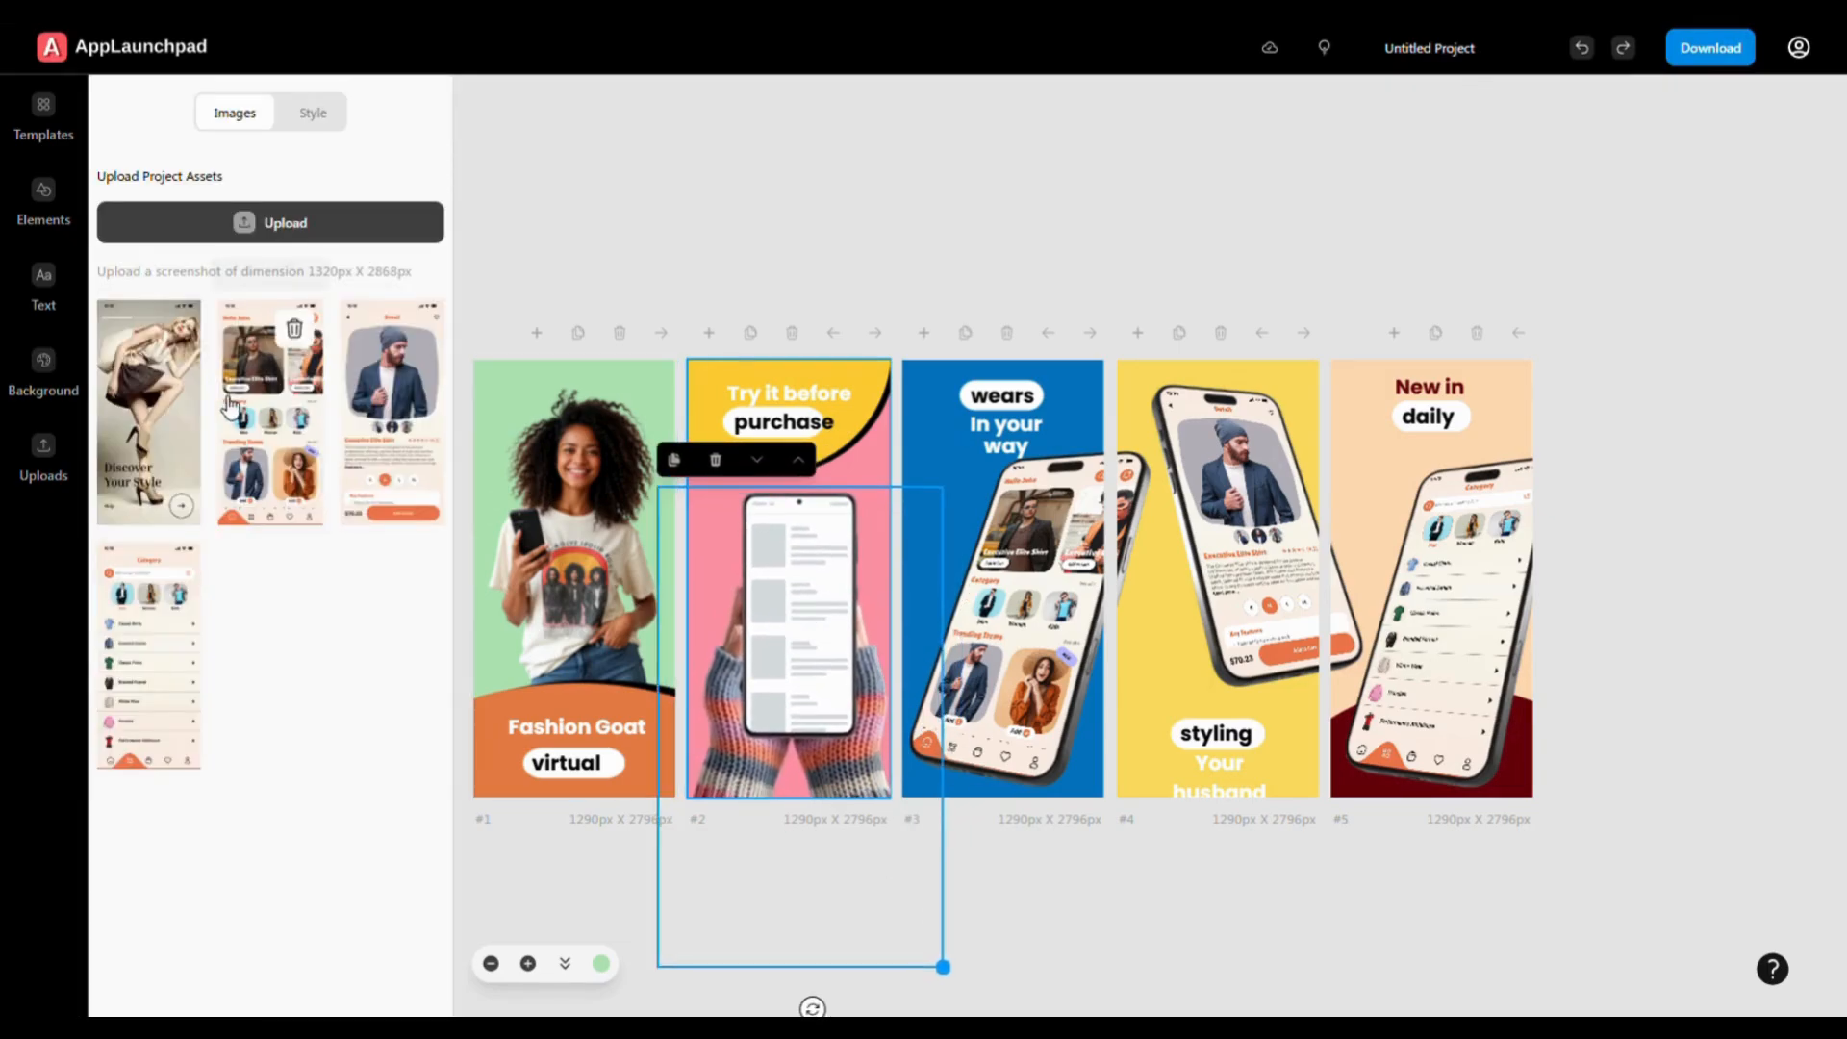
click(154, 412)
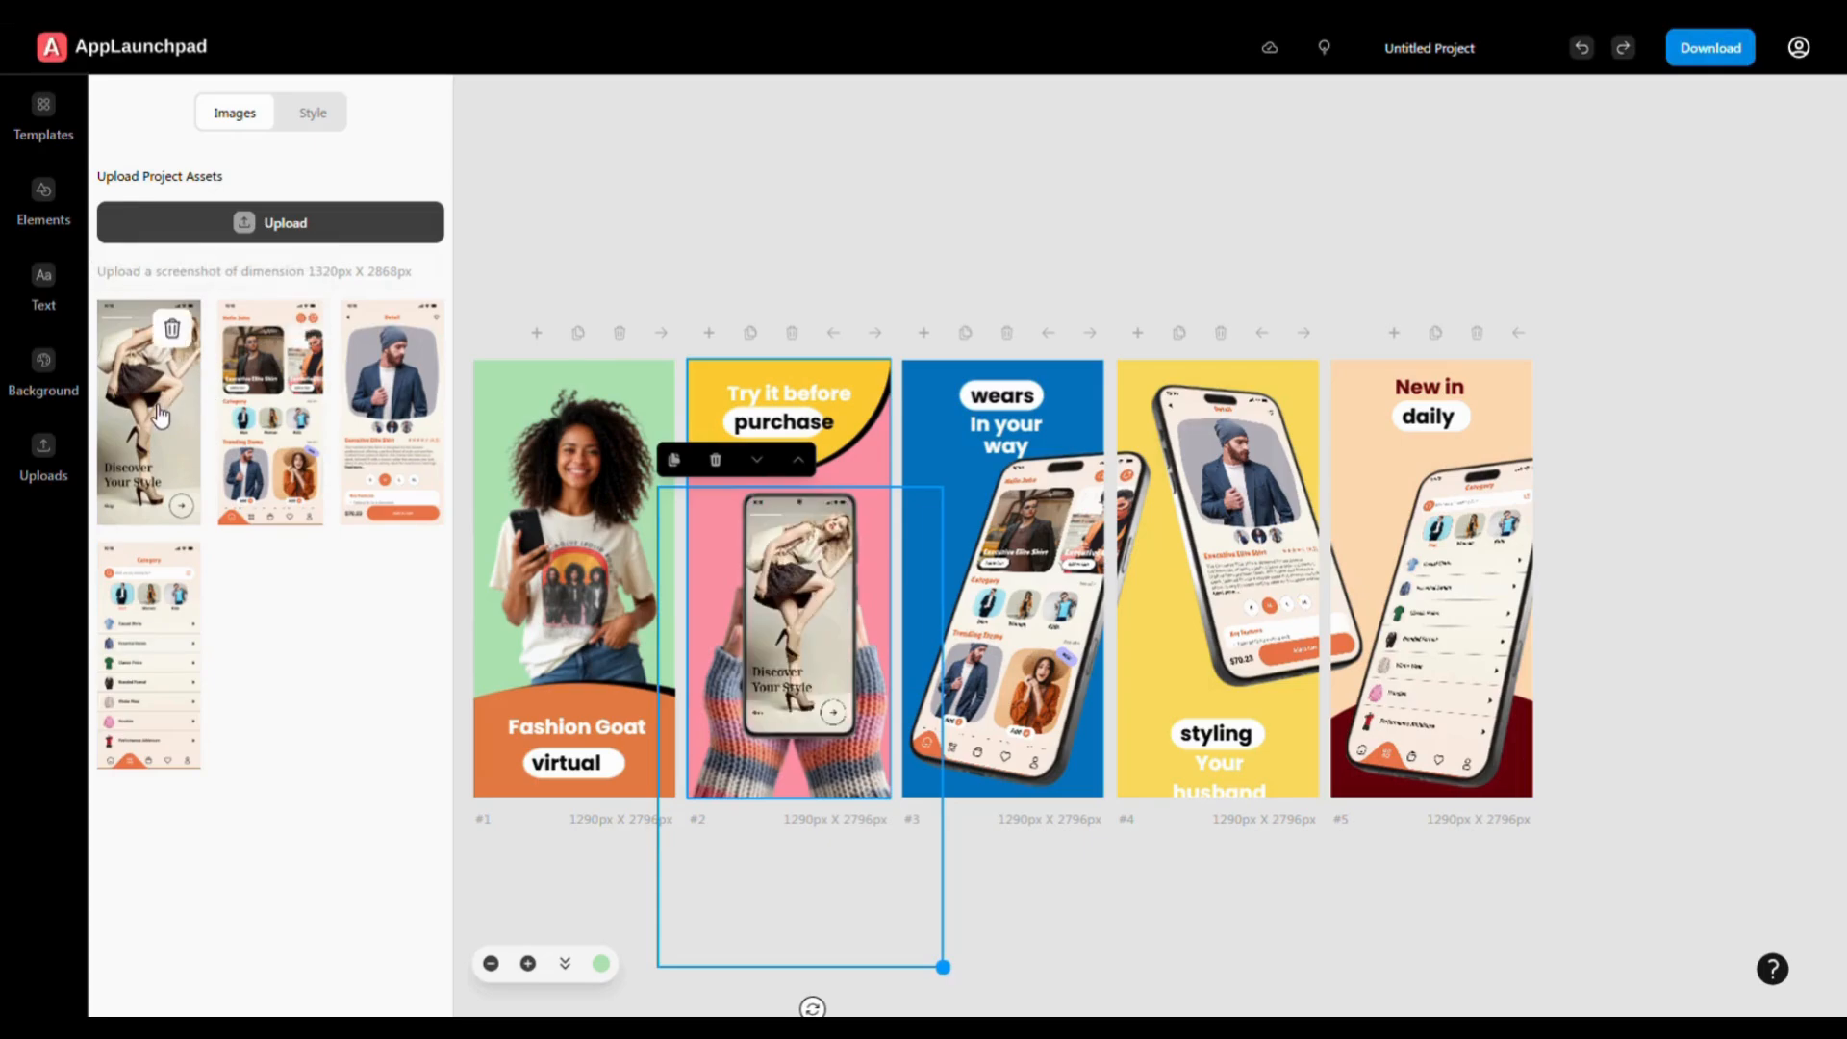
click(991, 874)
click(811, 668)
drag(813, 667, 802, 654)
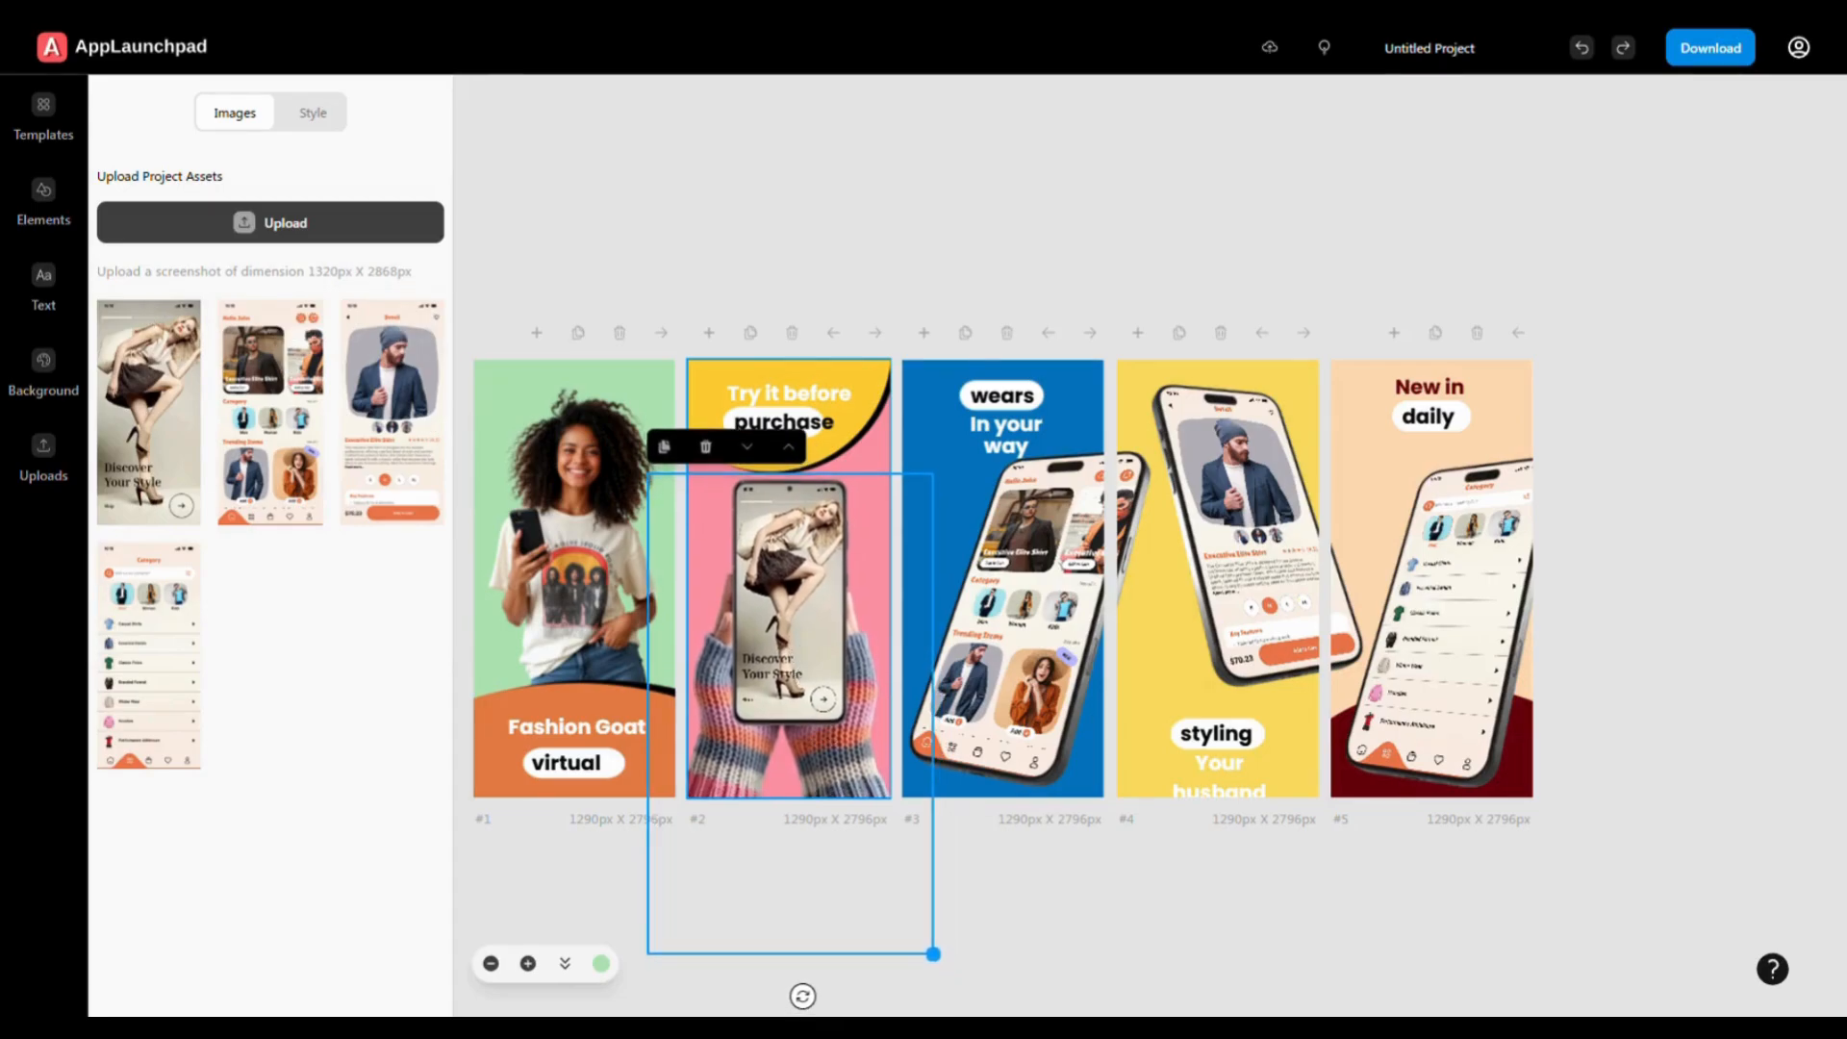
click(44, 204)
click(270, 113)
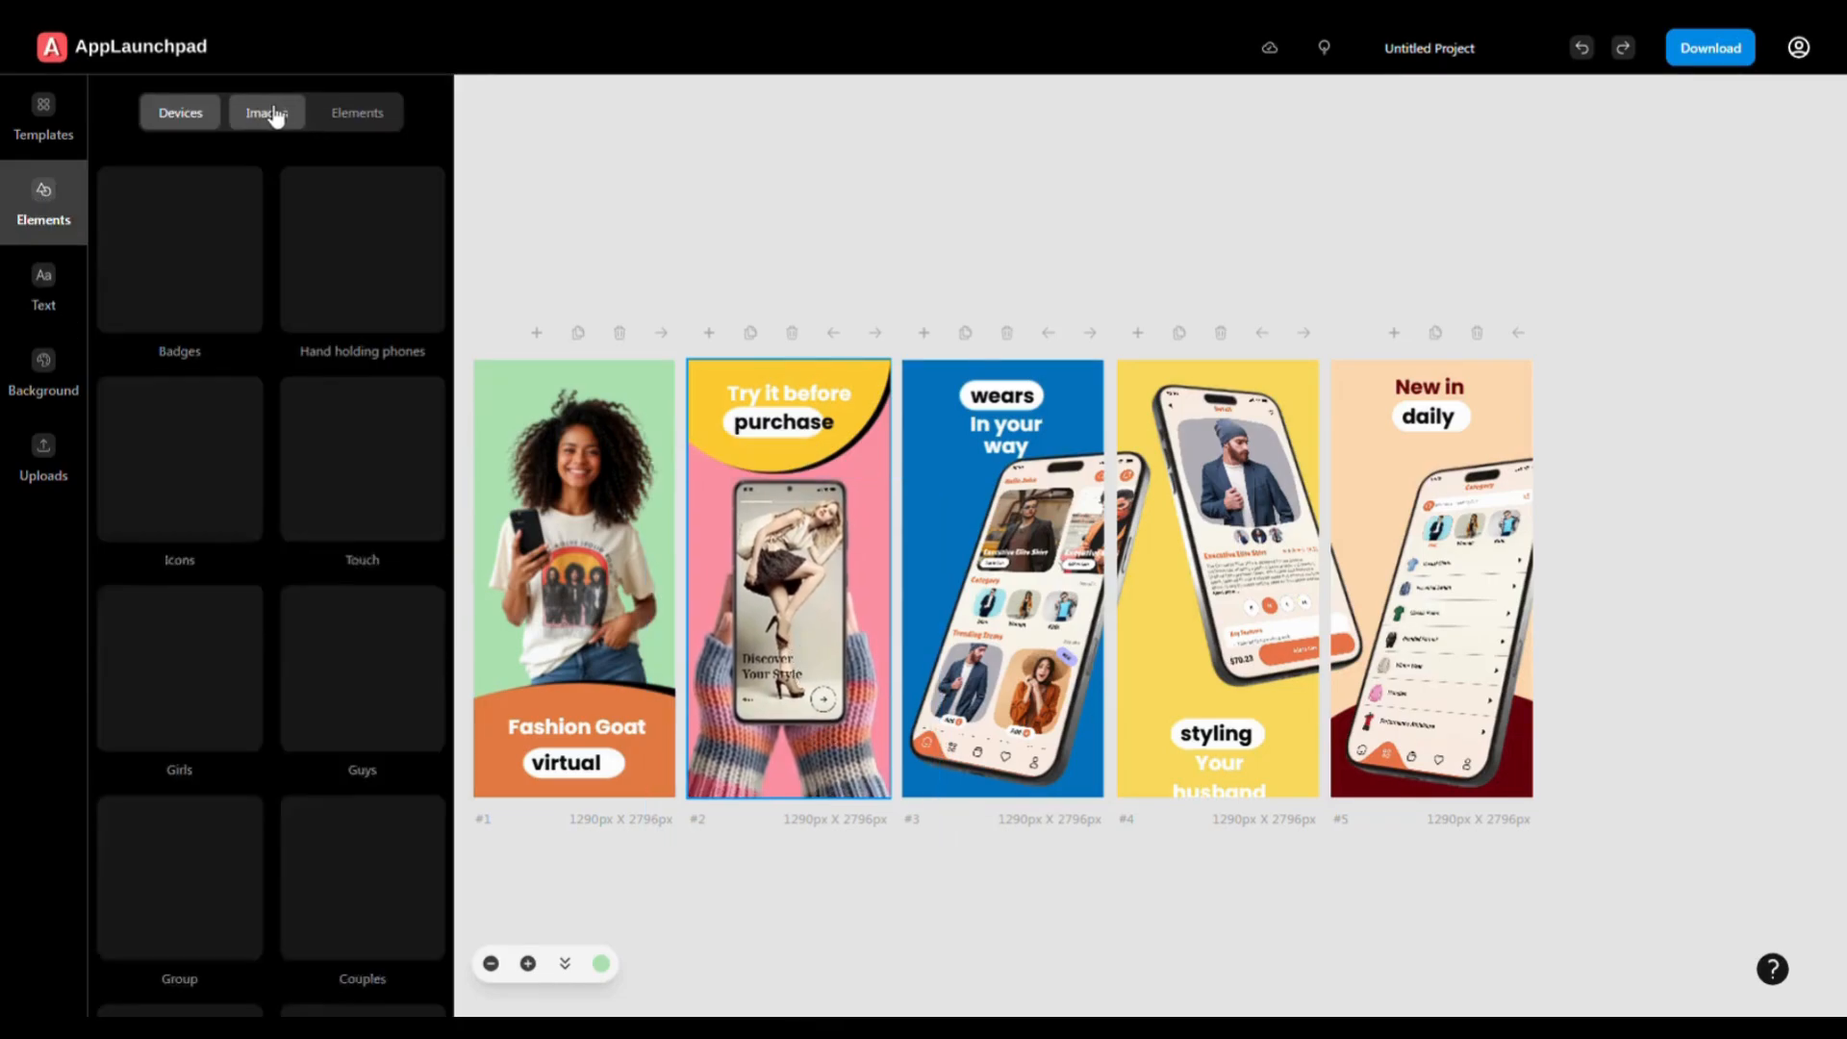
- Add a laurel shape from the Abstract shapes collection to screen 2
scroll(350, 539, down, 4)
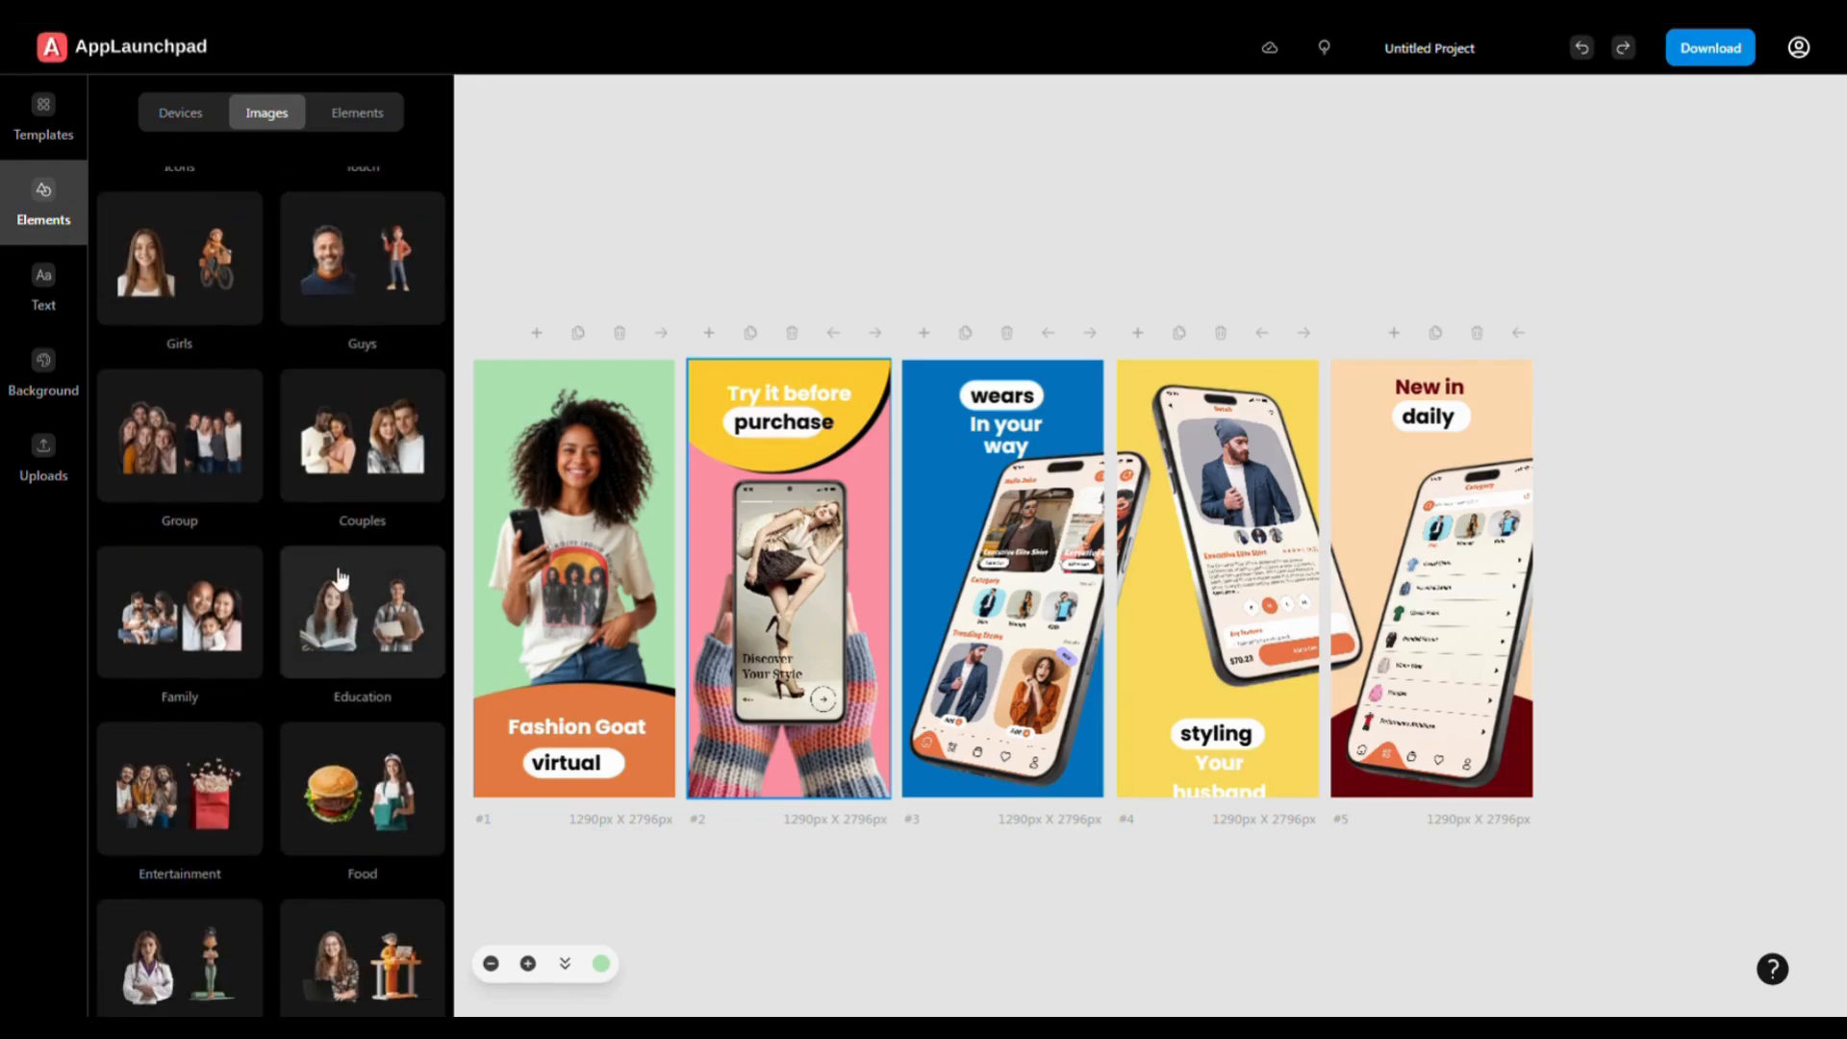
scroll(341, 568, down, 5)
scroll(200, 595, up, 6)
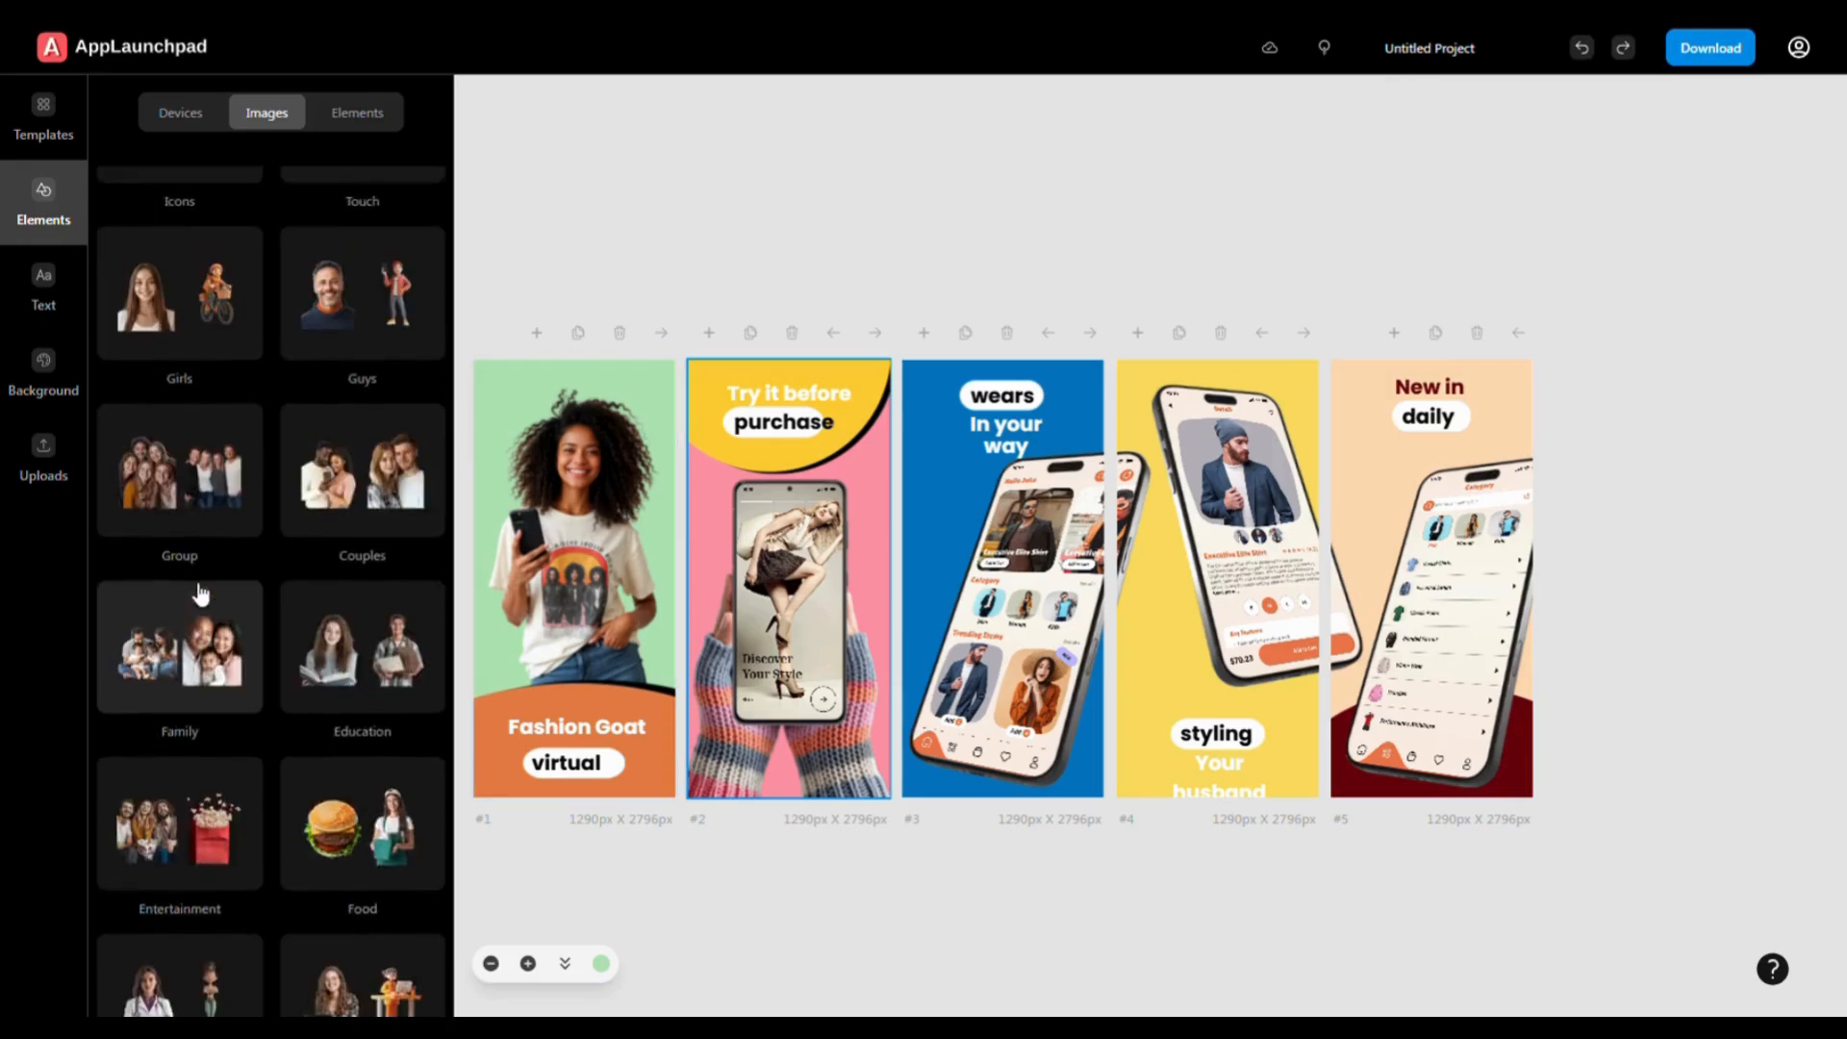
scroll(200, 595, up, 2)
click(356, 115)
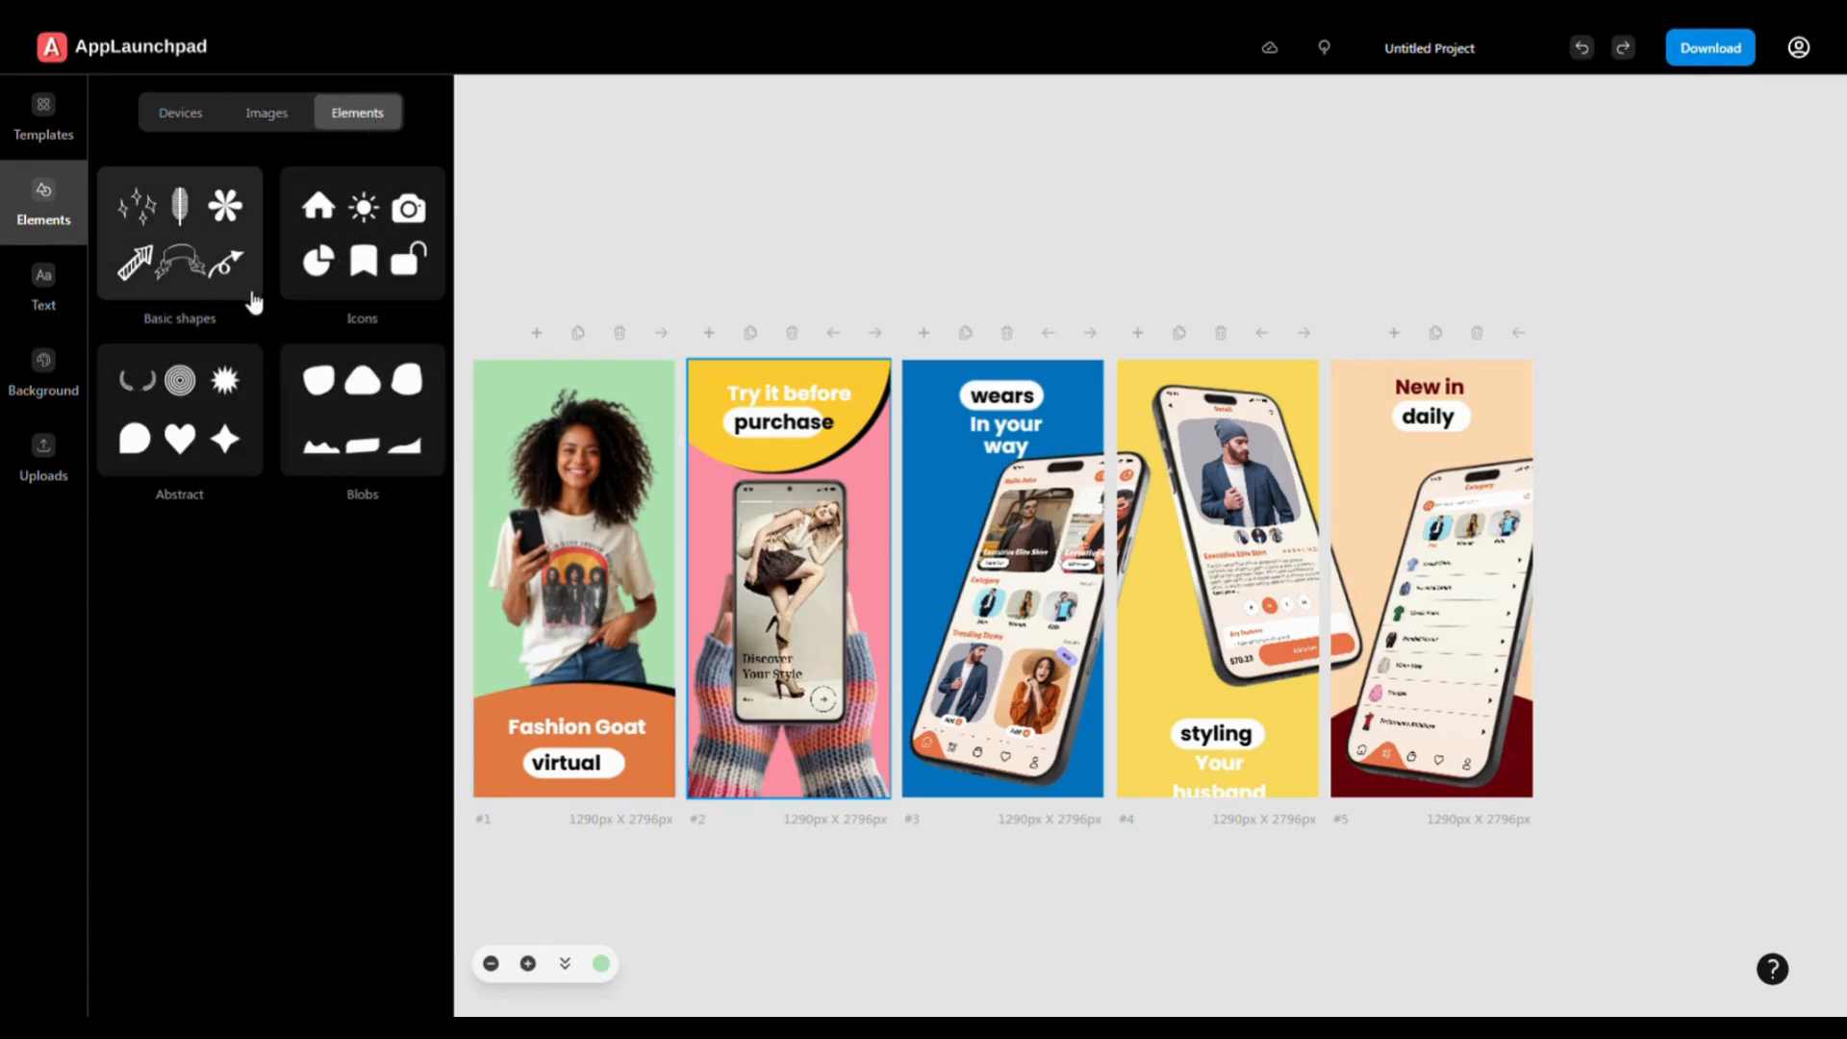
click(206, 405)
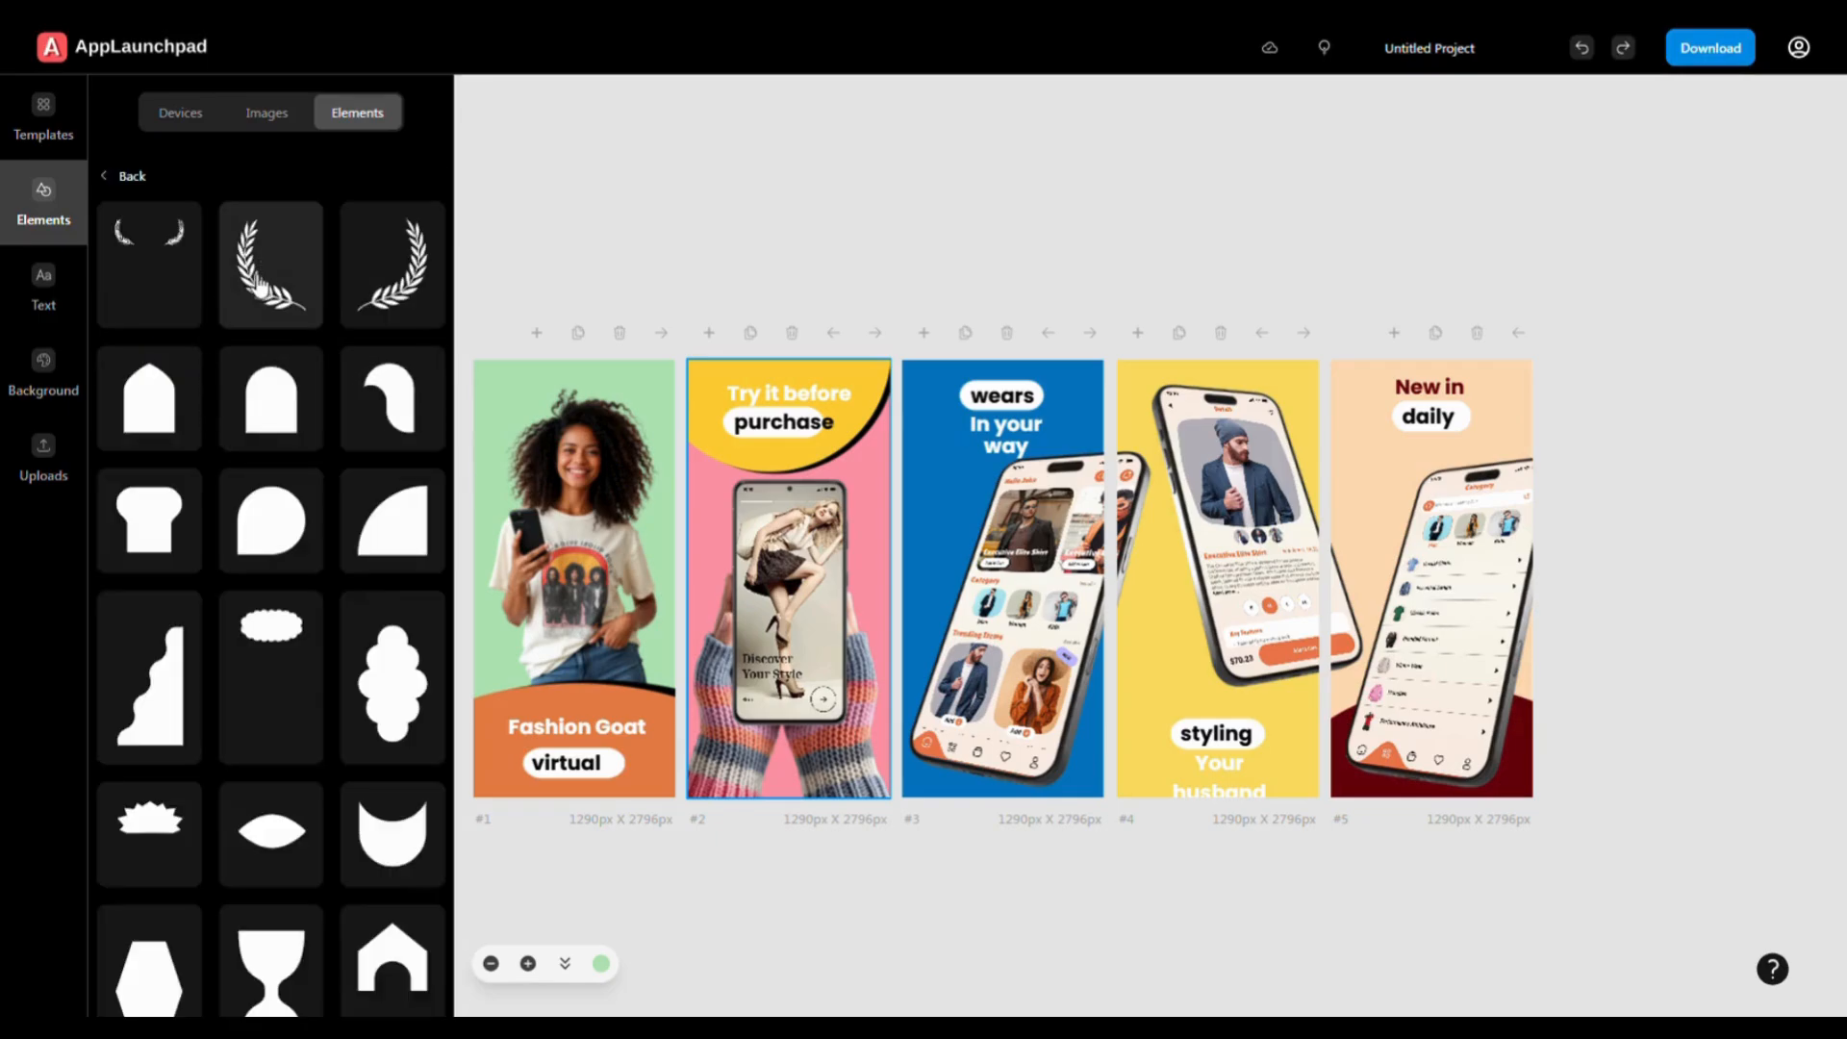
click(259, 284)
- Shrink the laurel, tint it off-white (#FFFAFA), and place it beside 'Try it before purchase'
click(804, 599)
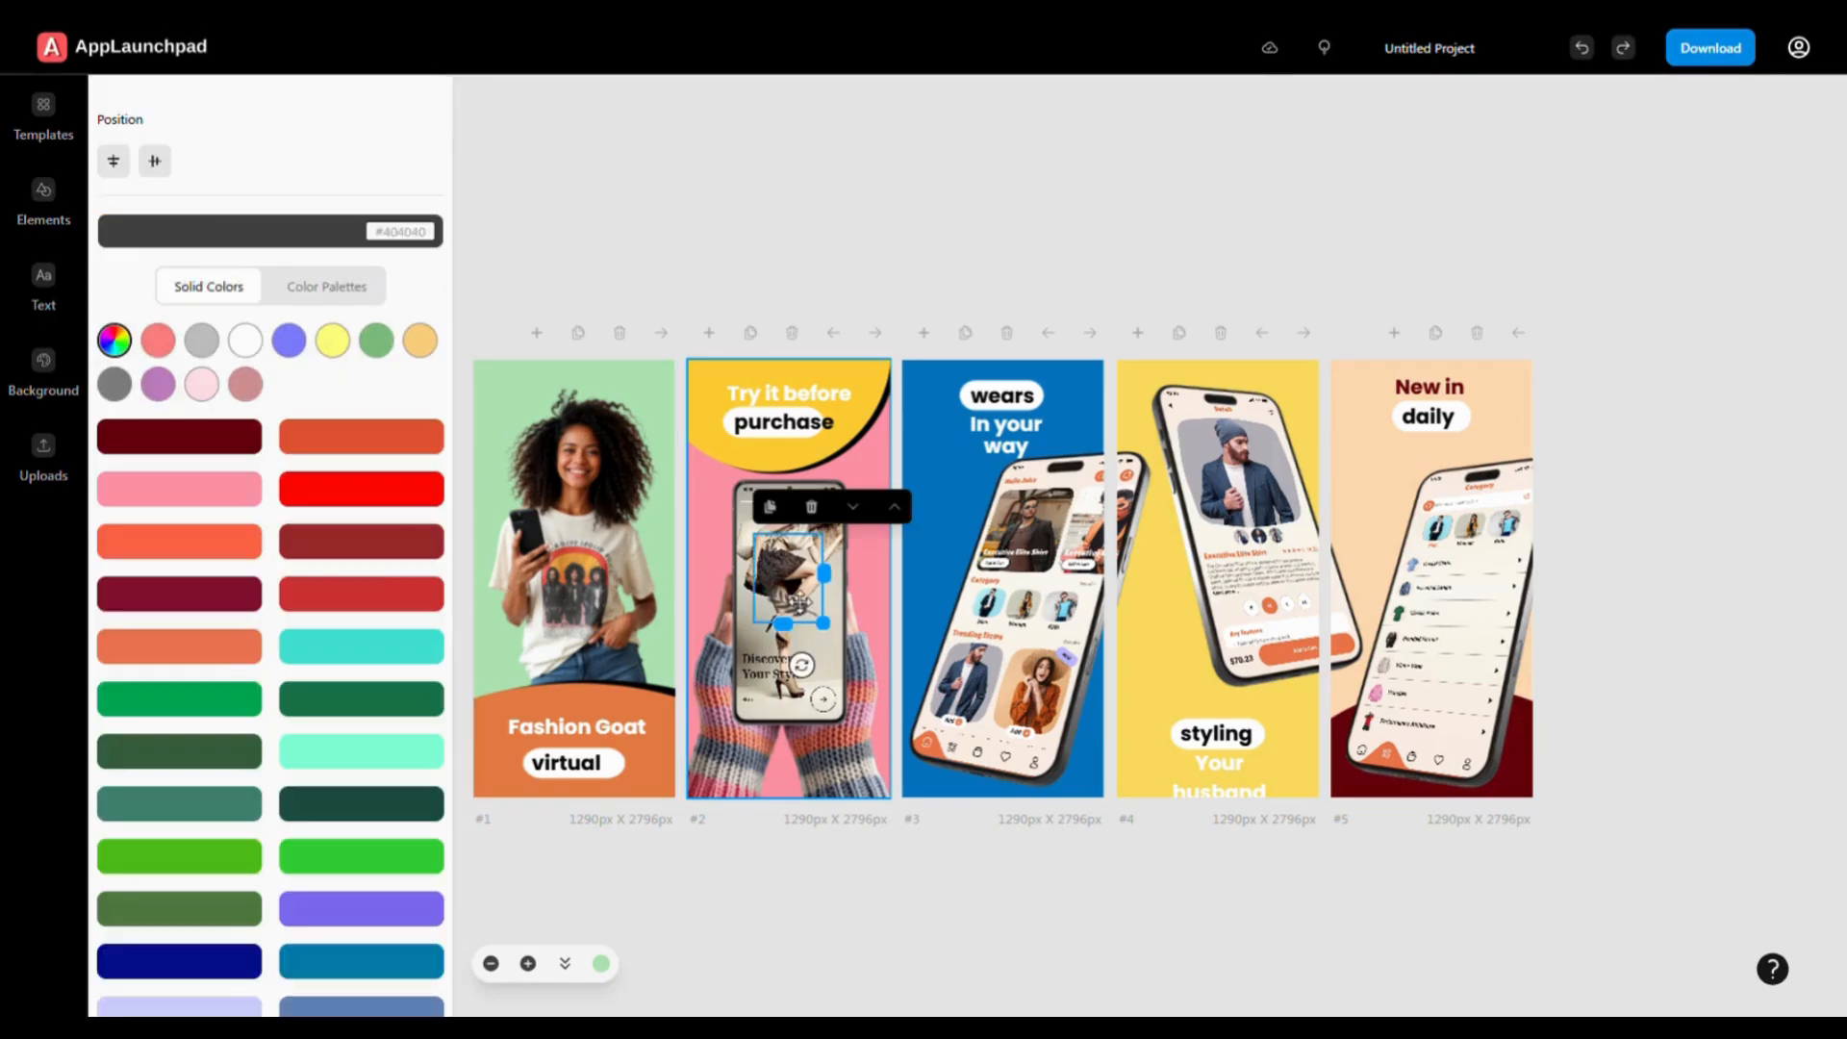
mouse_move(837, 632)
mouse_down()
mouse_move(852, 650)
mouse_move(830, 630)
mouse_up()
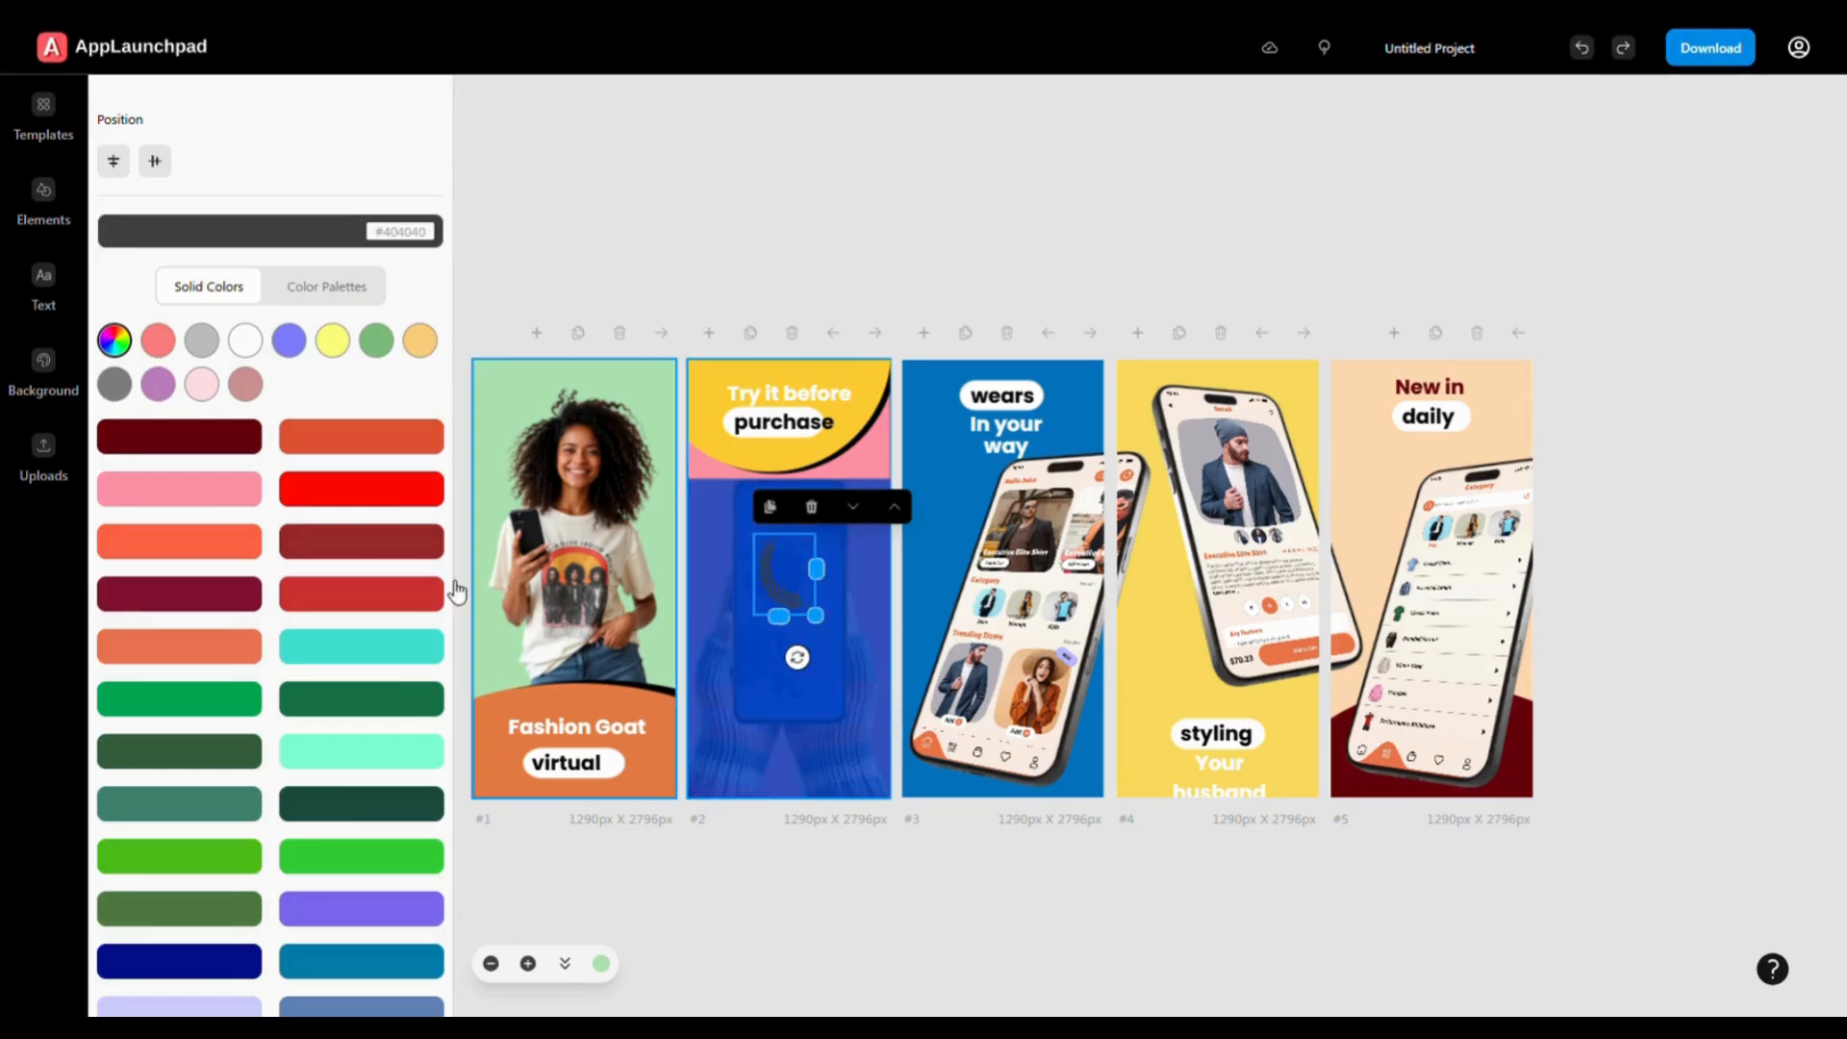
click(246, 339)
click(193, 435)
drag(791, 588, 860, 474)
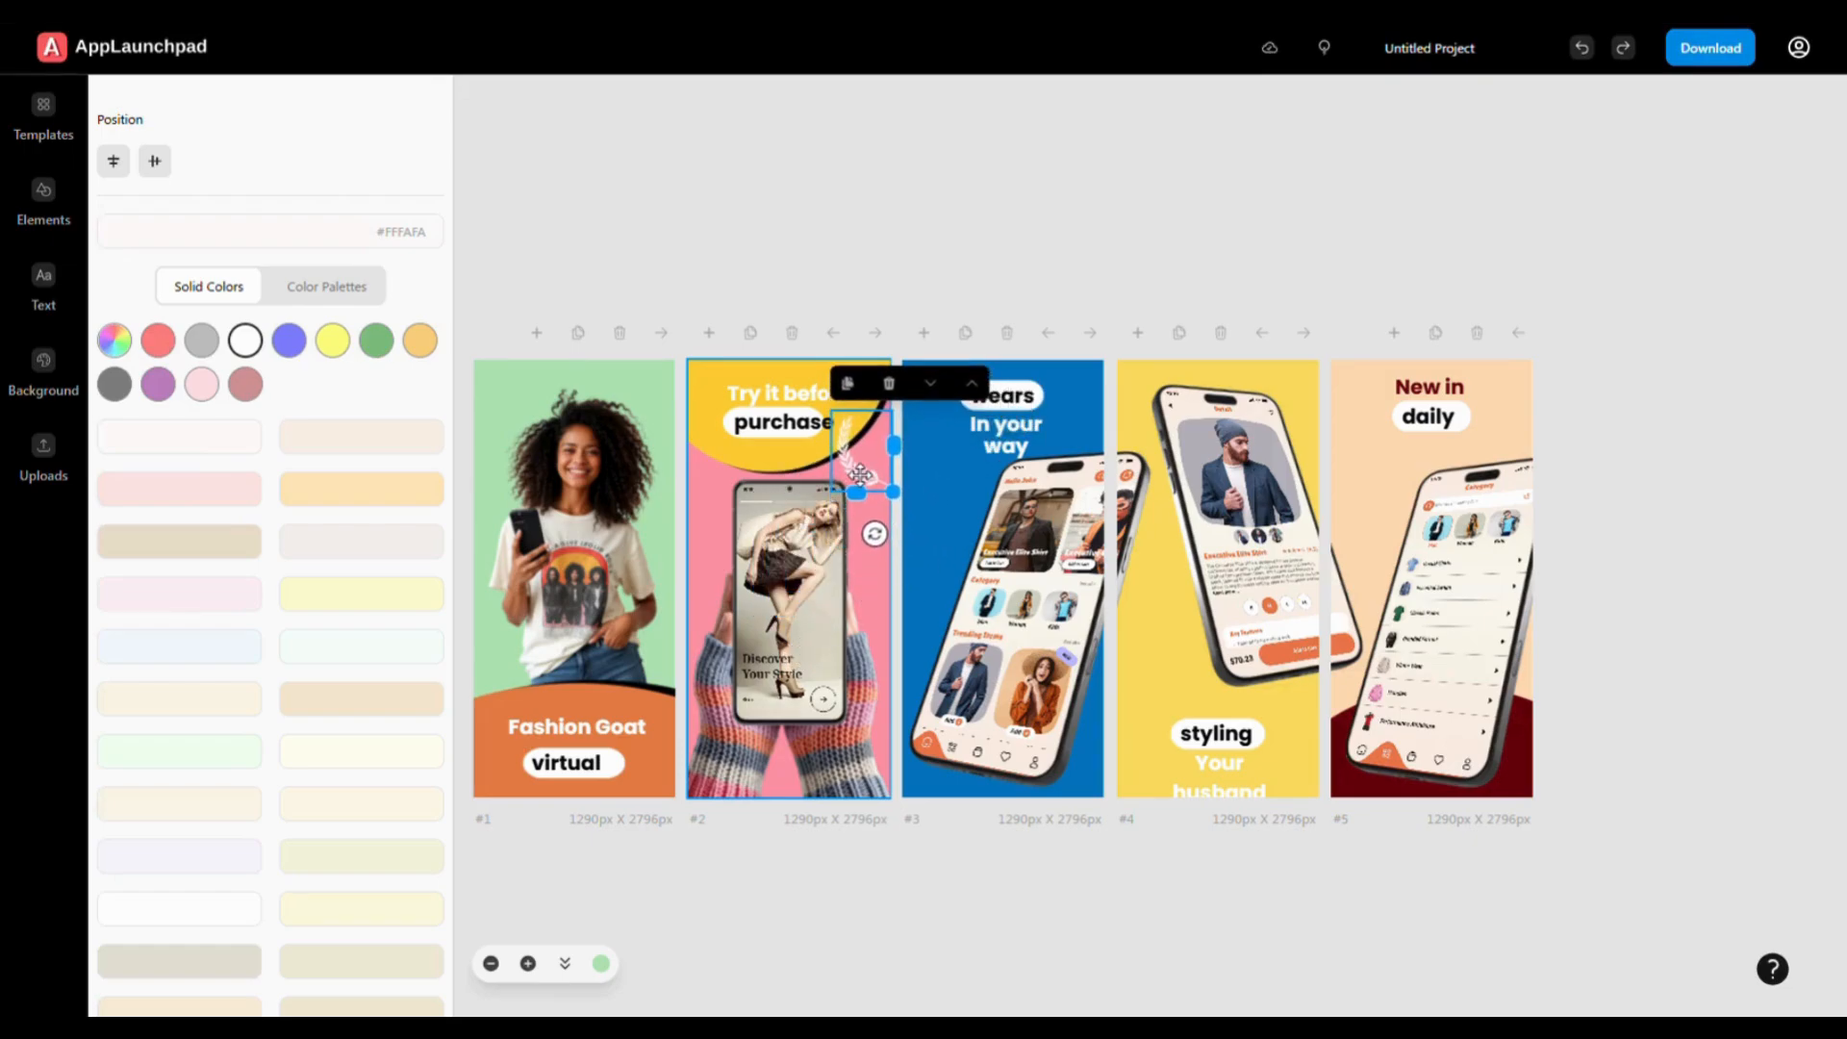
click(899, 883)
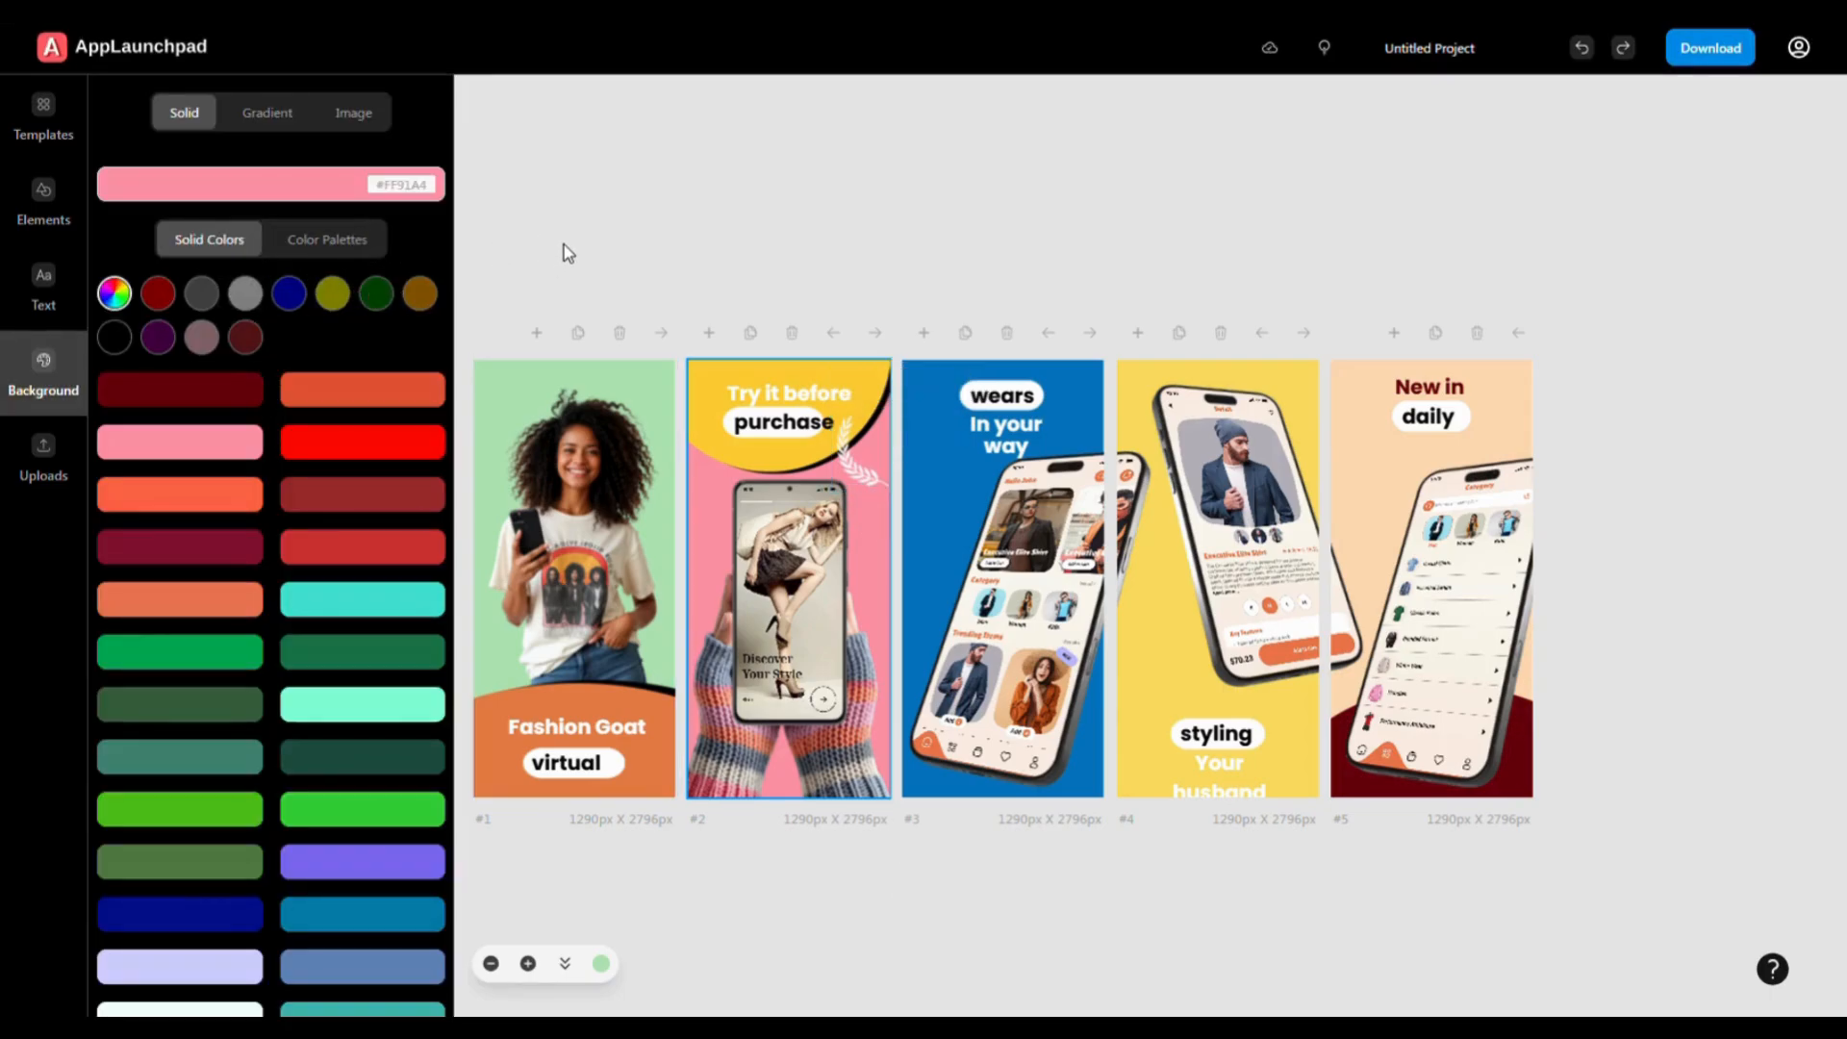
- Rename the project 'cloths app screenshot' and return to the home dashboard
drag(1478, 48, 1386, 48)
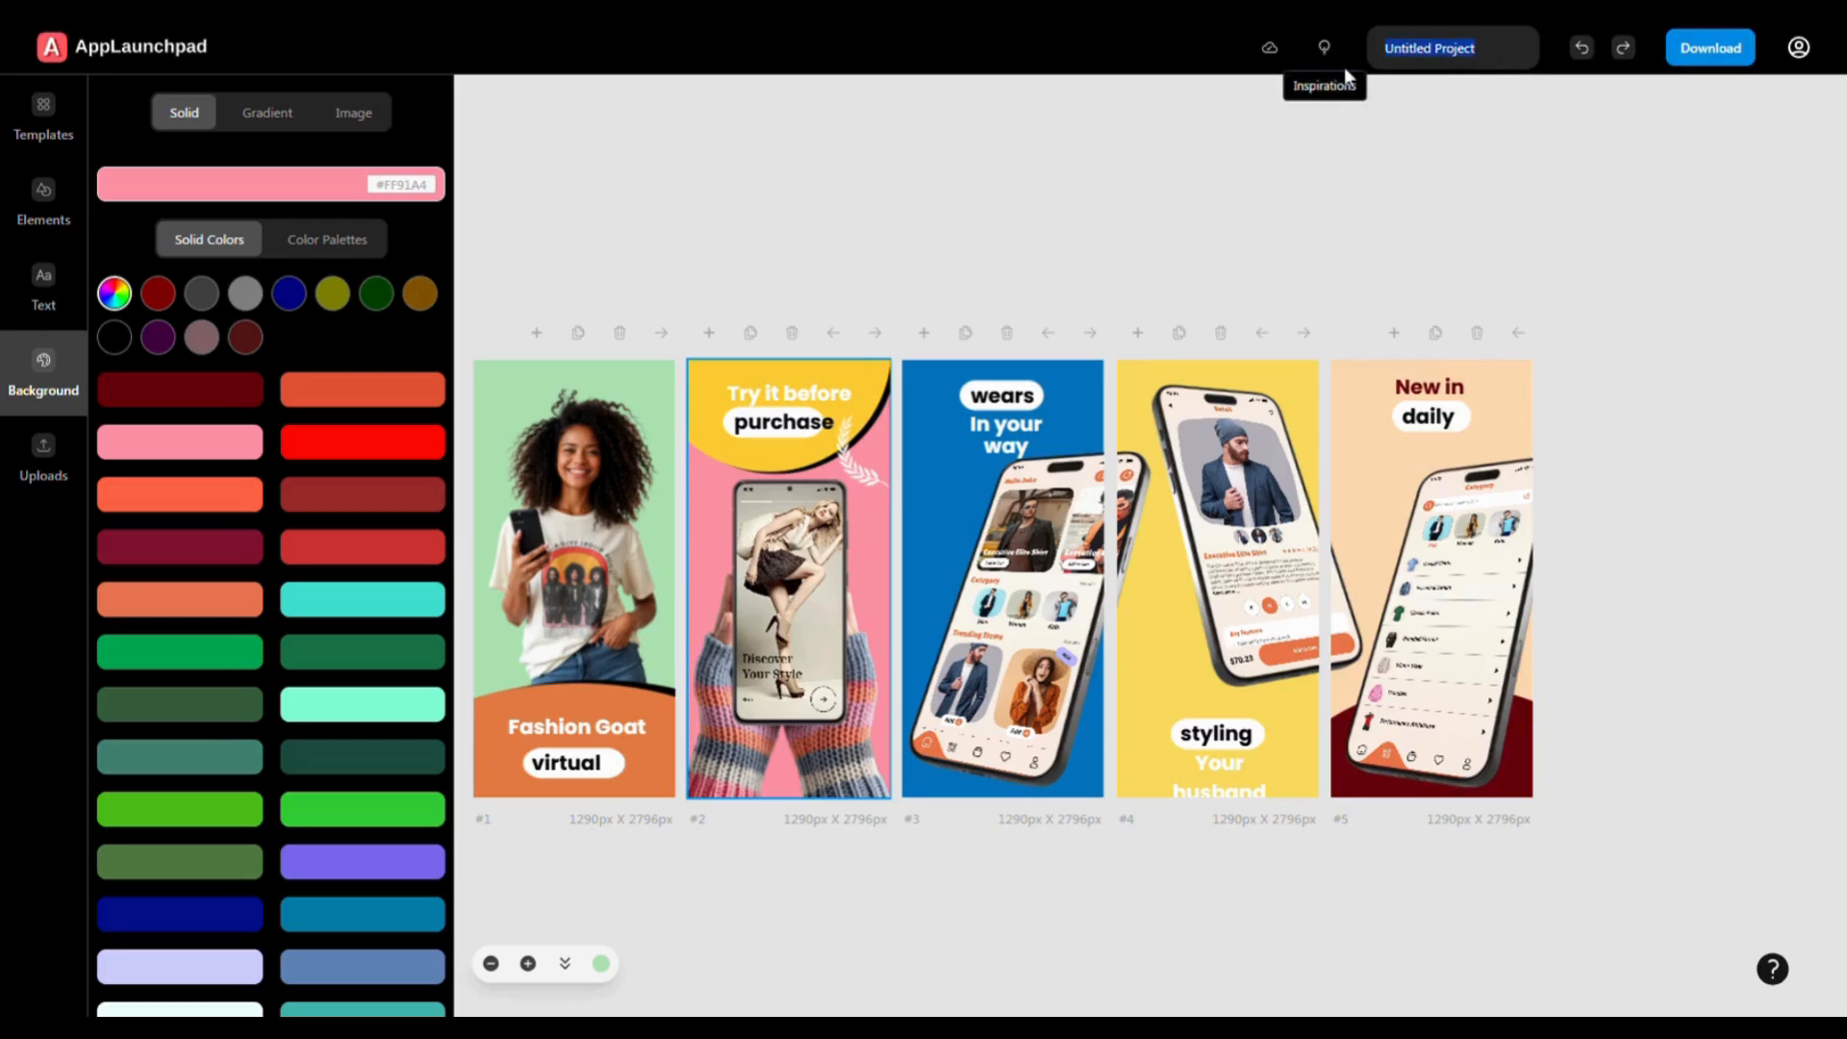
text(cld)
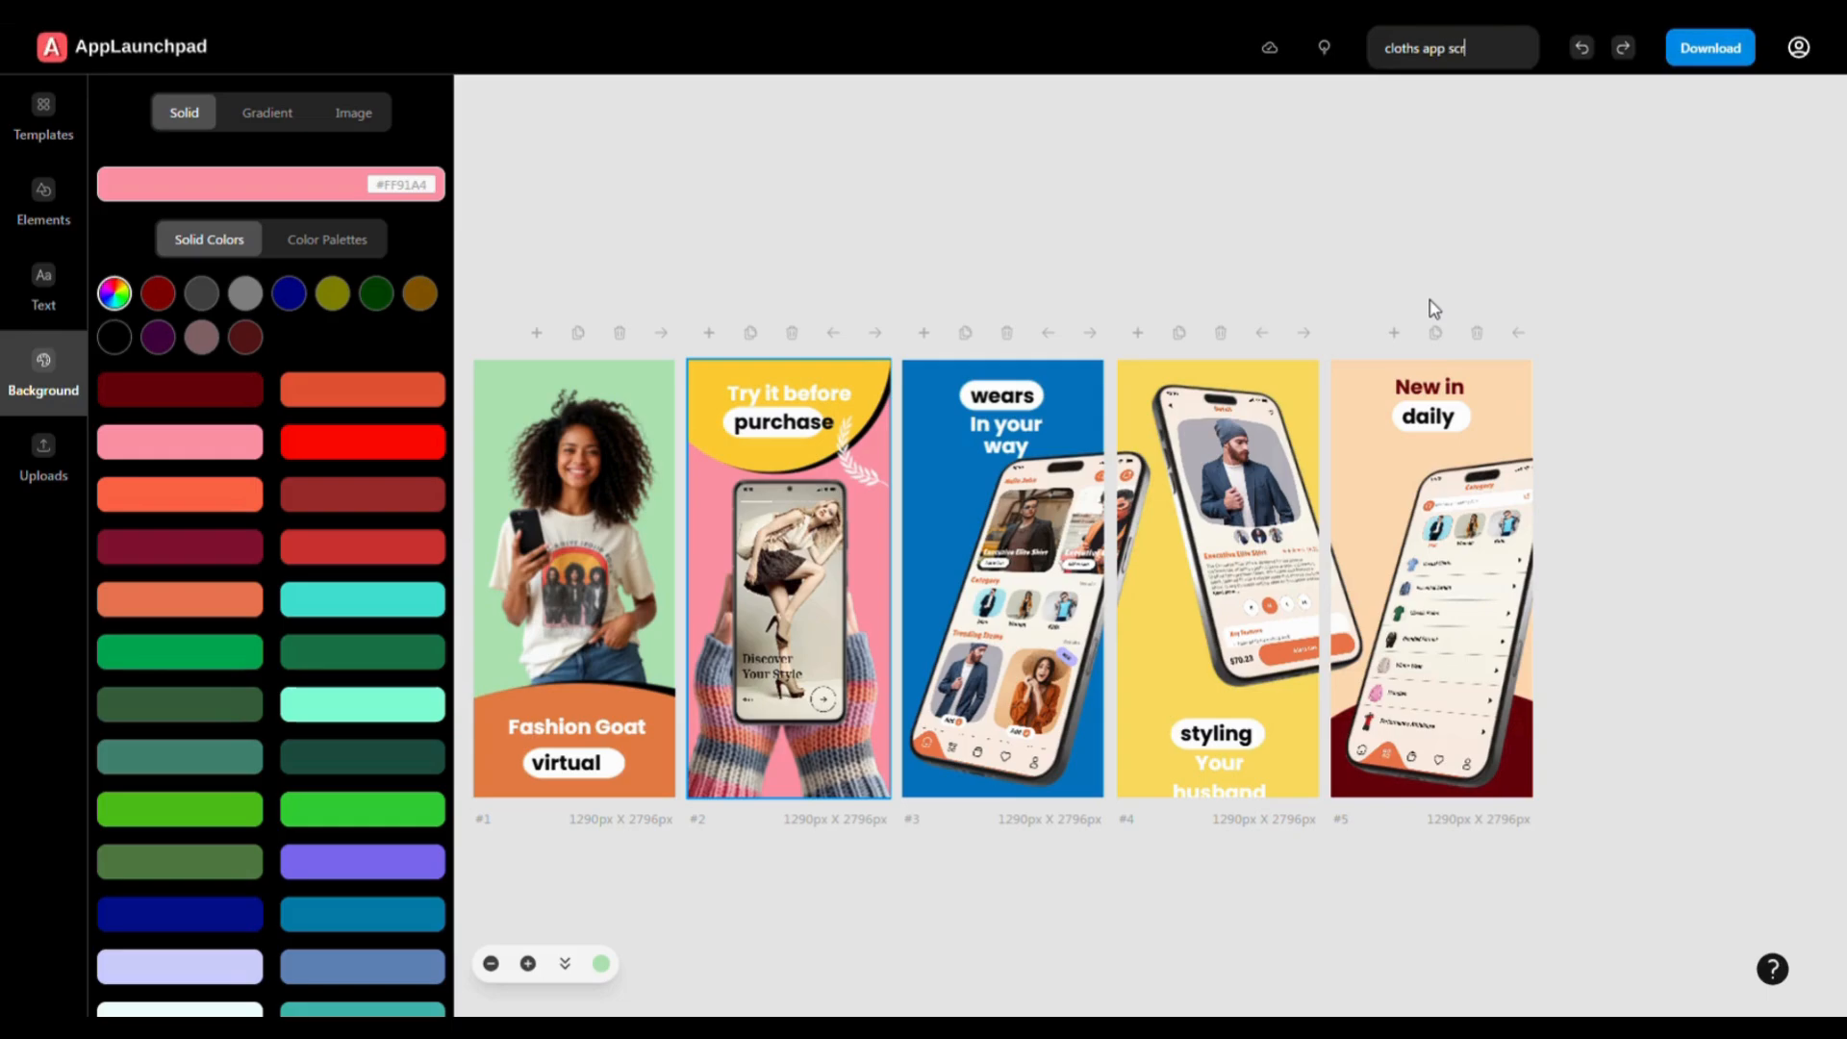
text(hot)
click(1711, 48)
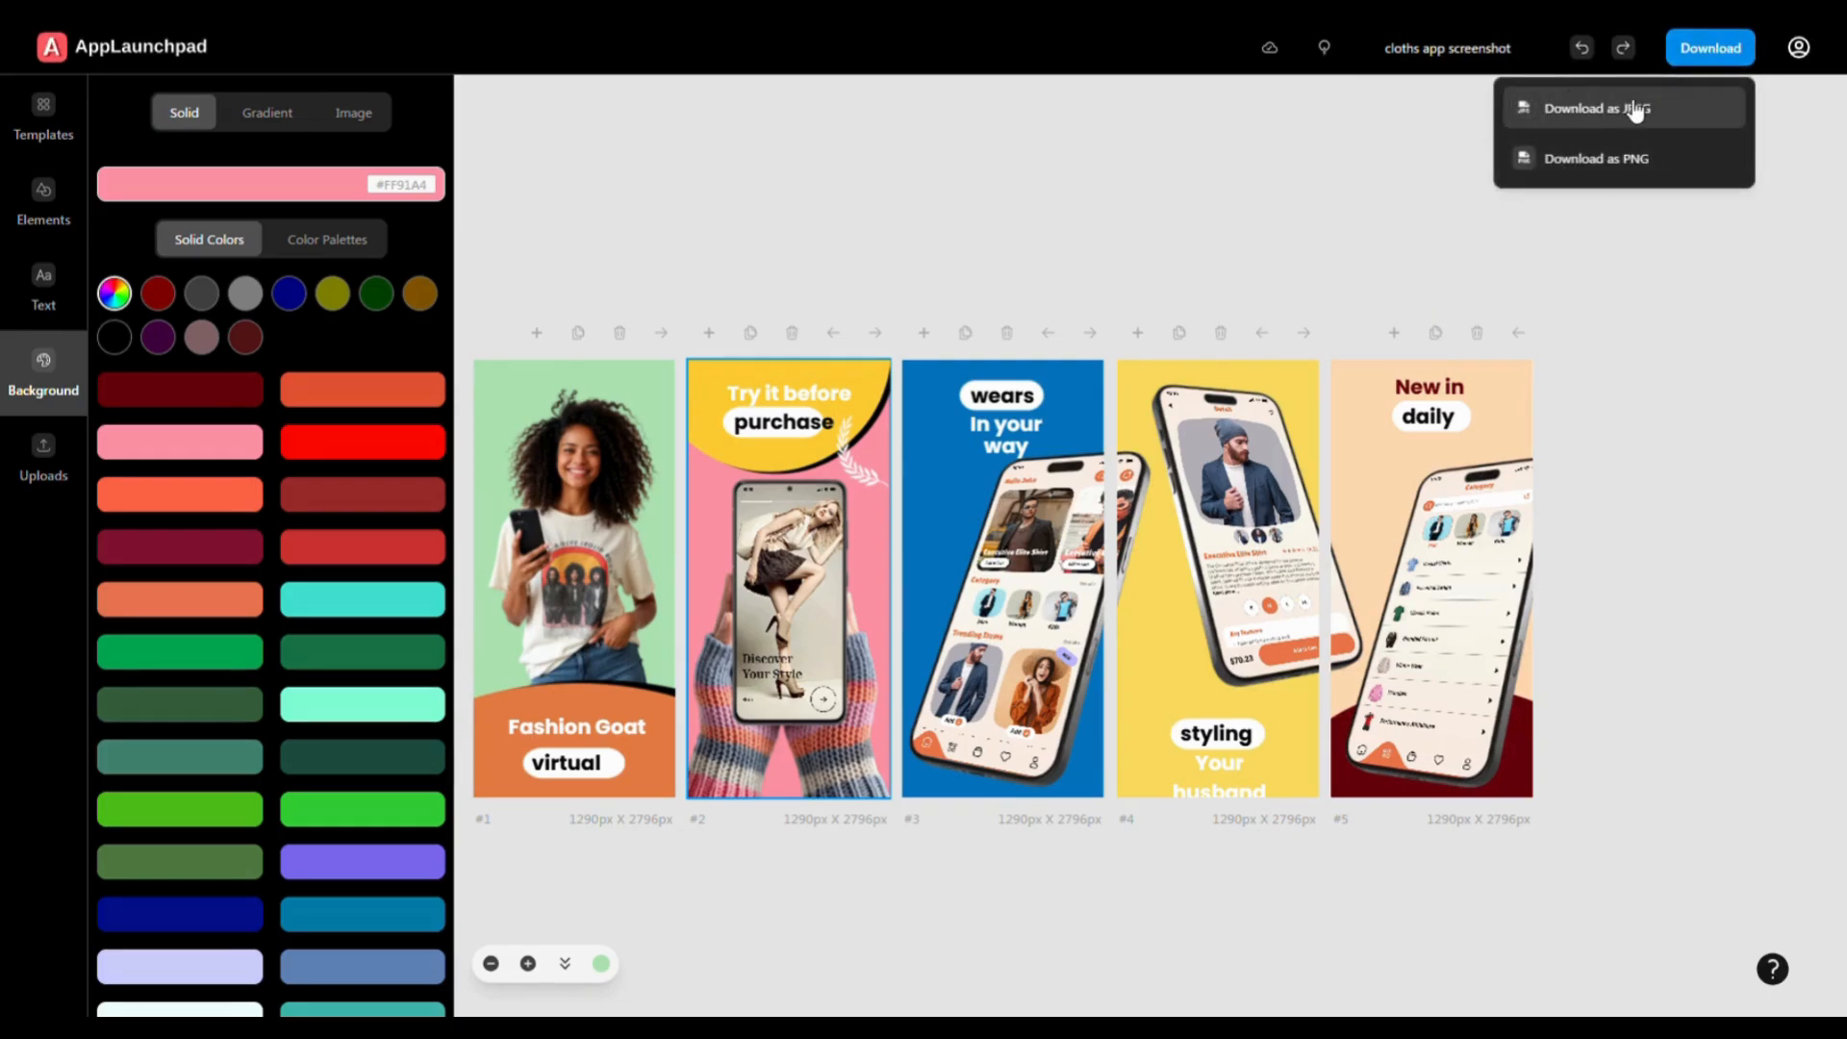
click(1638, 262)
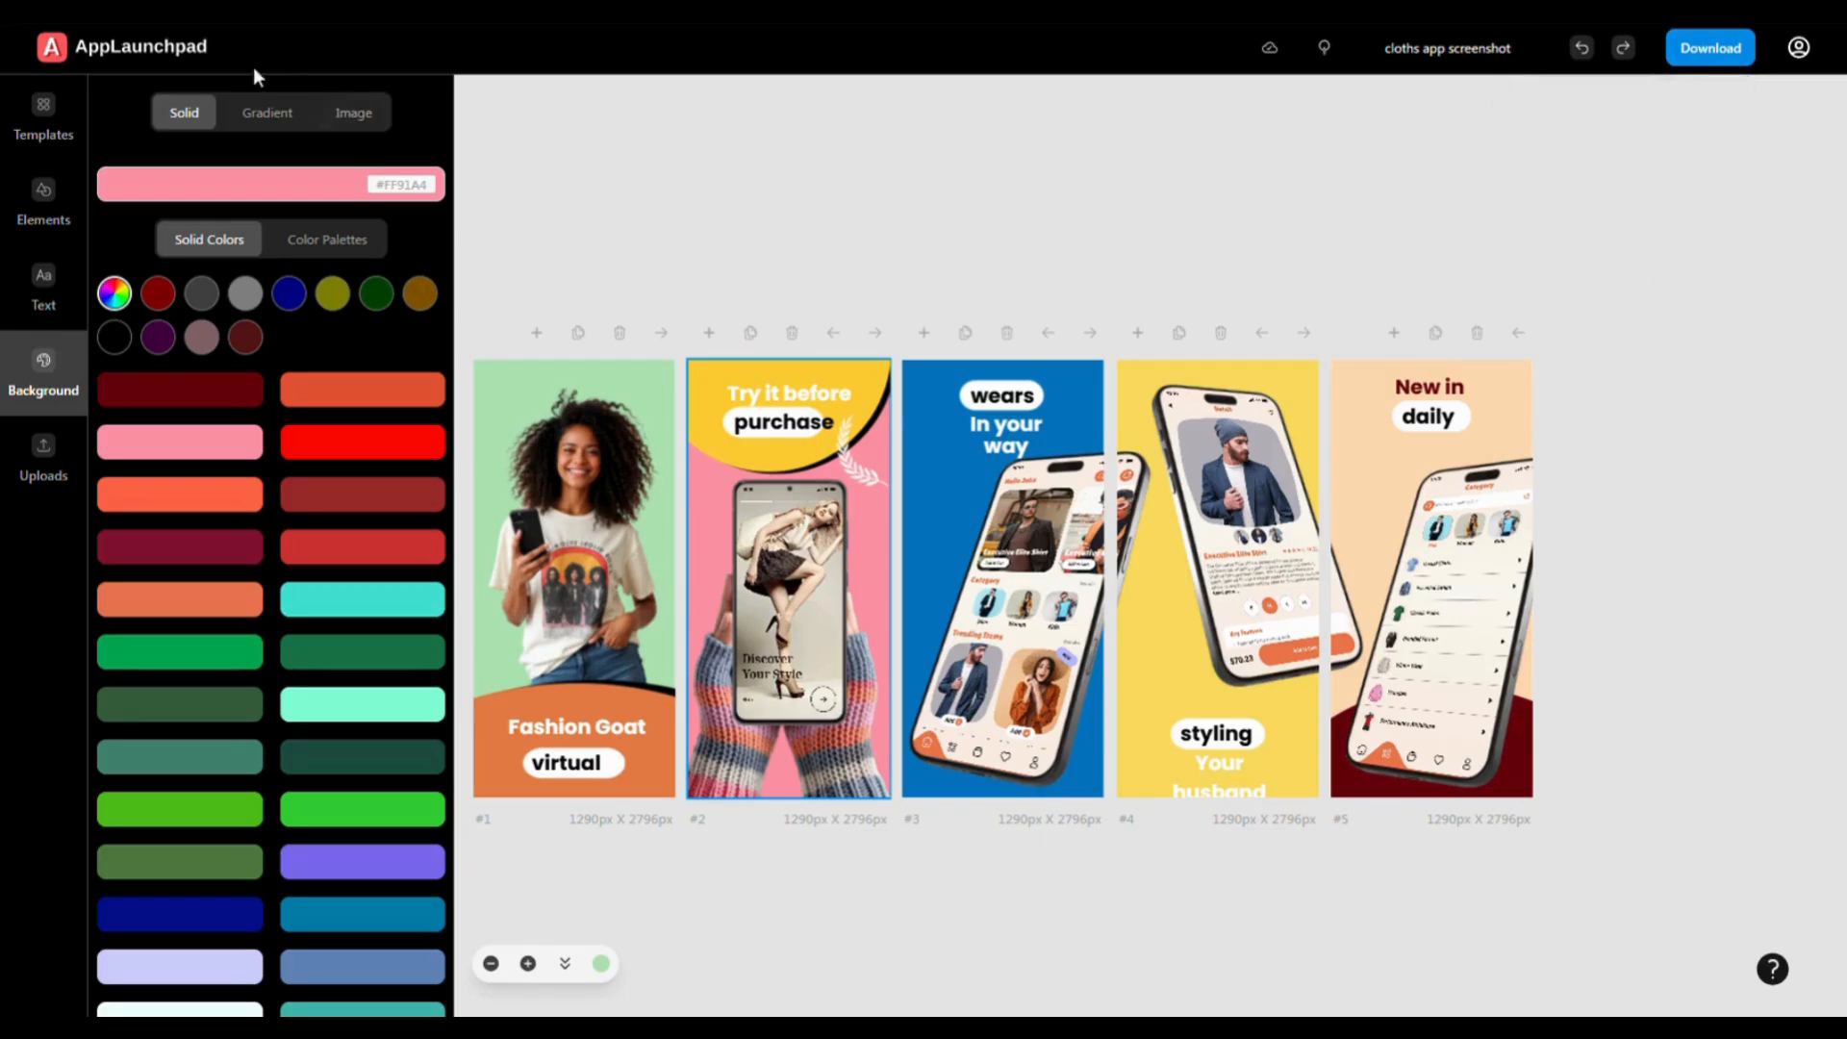
click(119, 53)
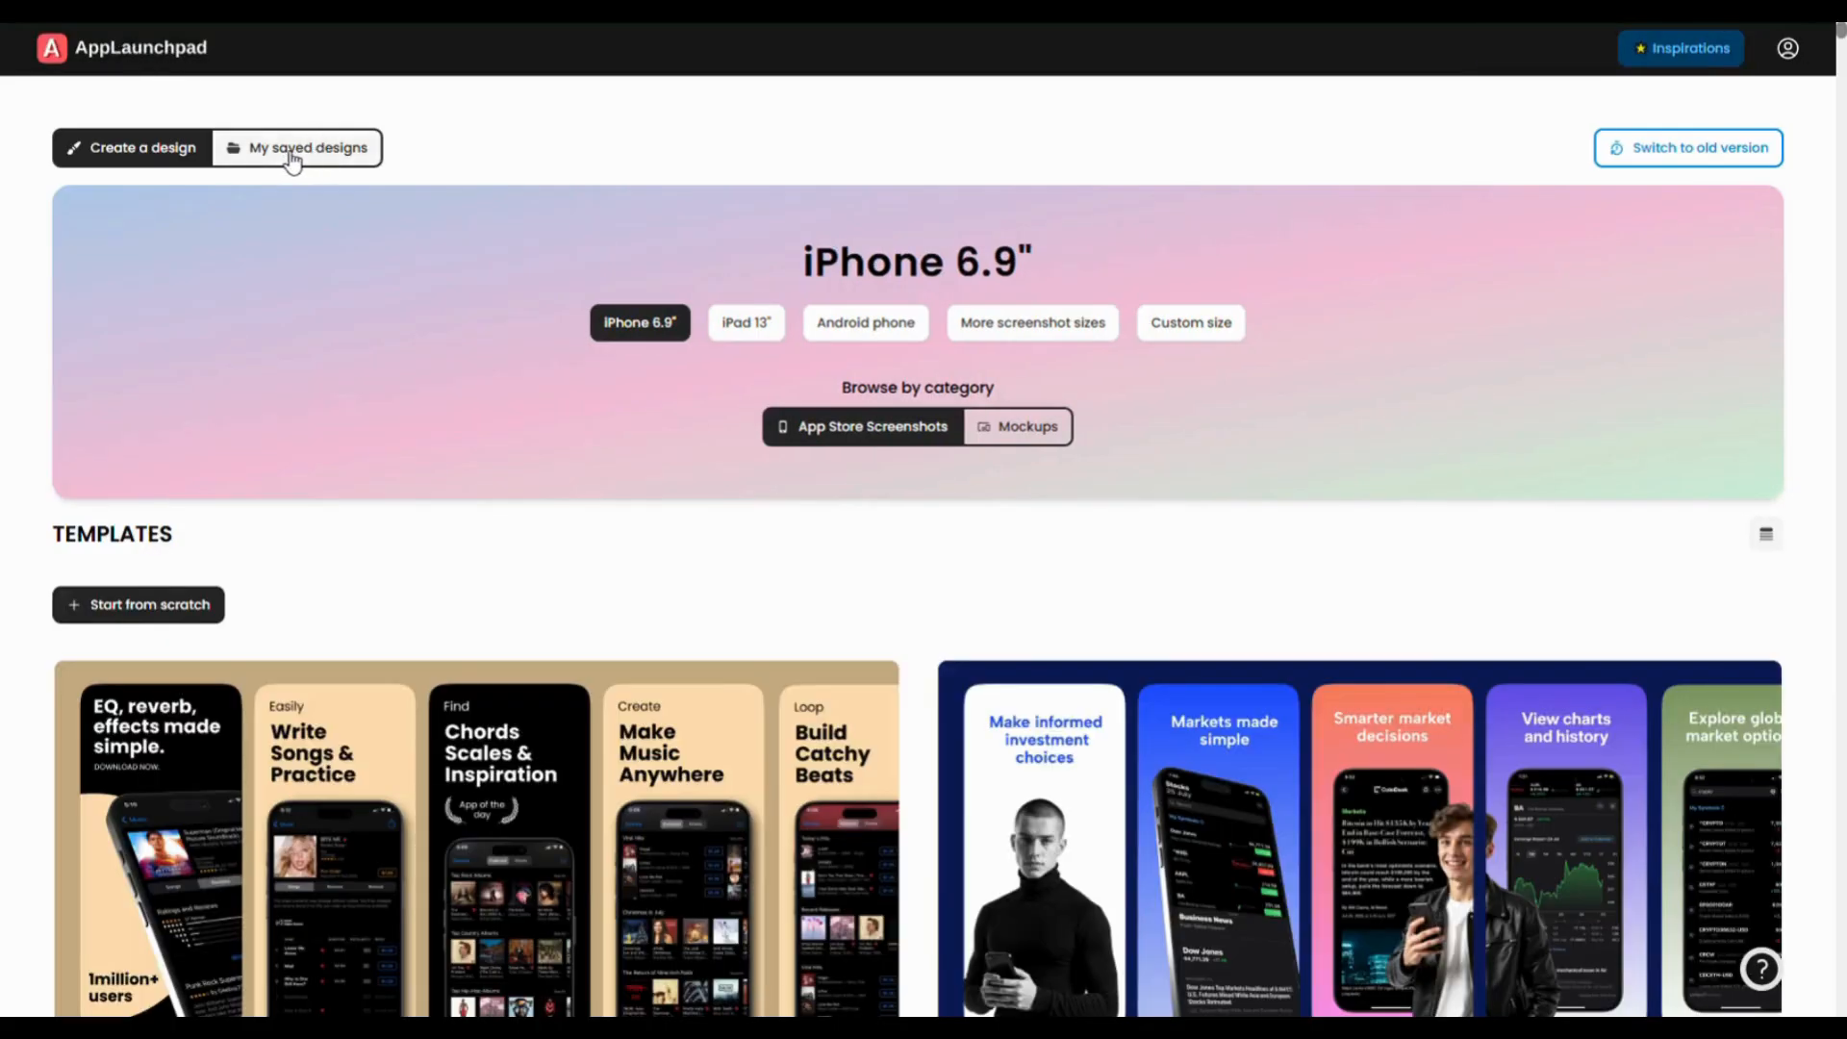
- Open the saved Footwear App Screenshot design, download it as a JPEG, and return home
click(304, 154)
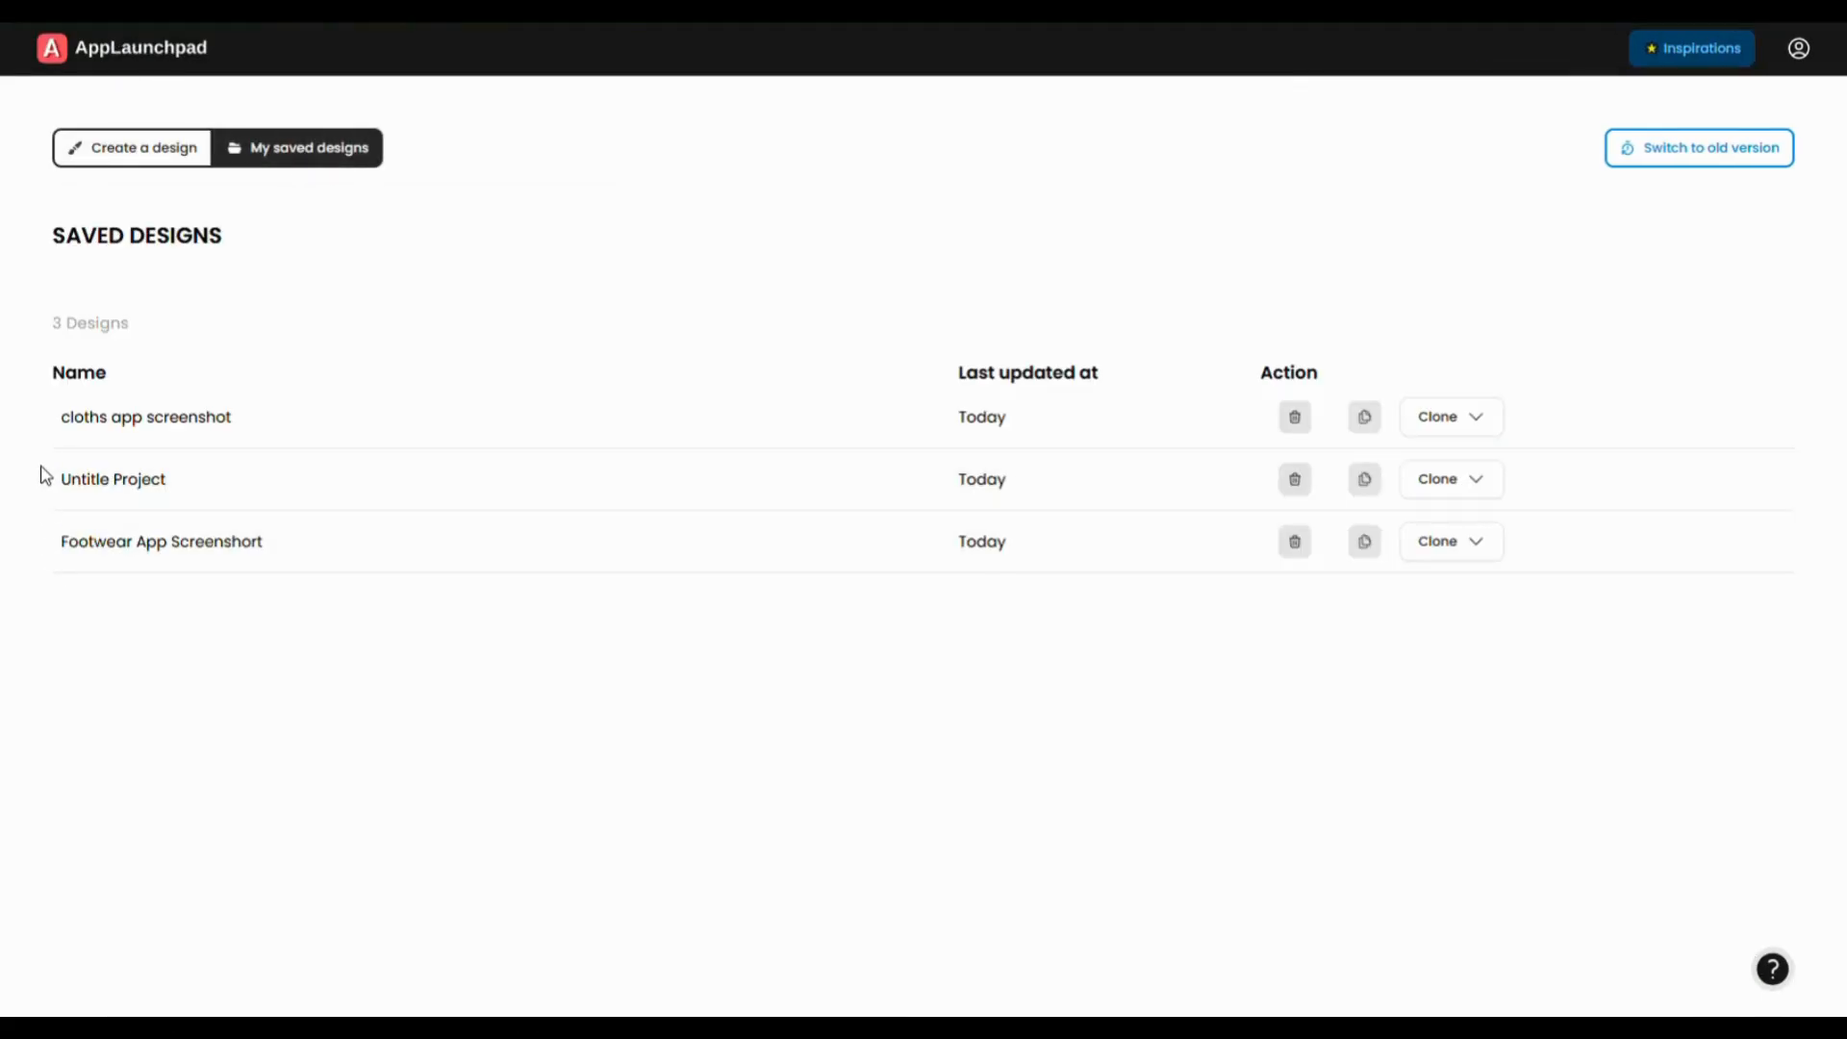
click(151, 543)
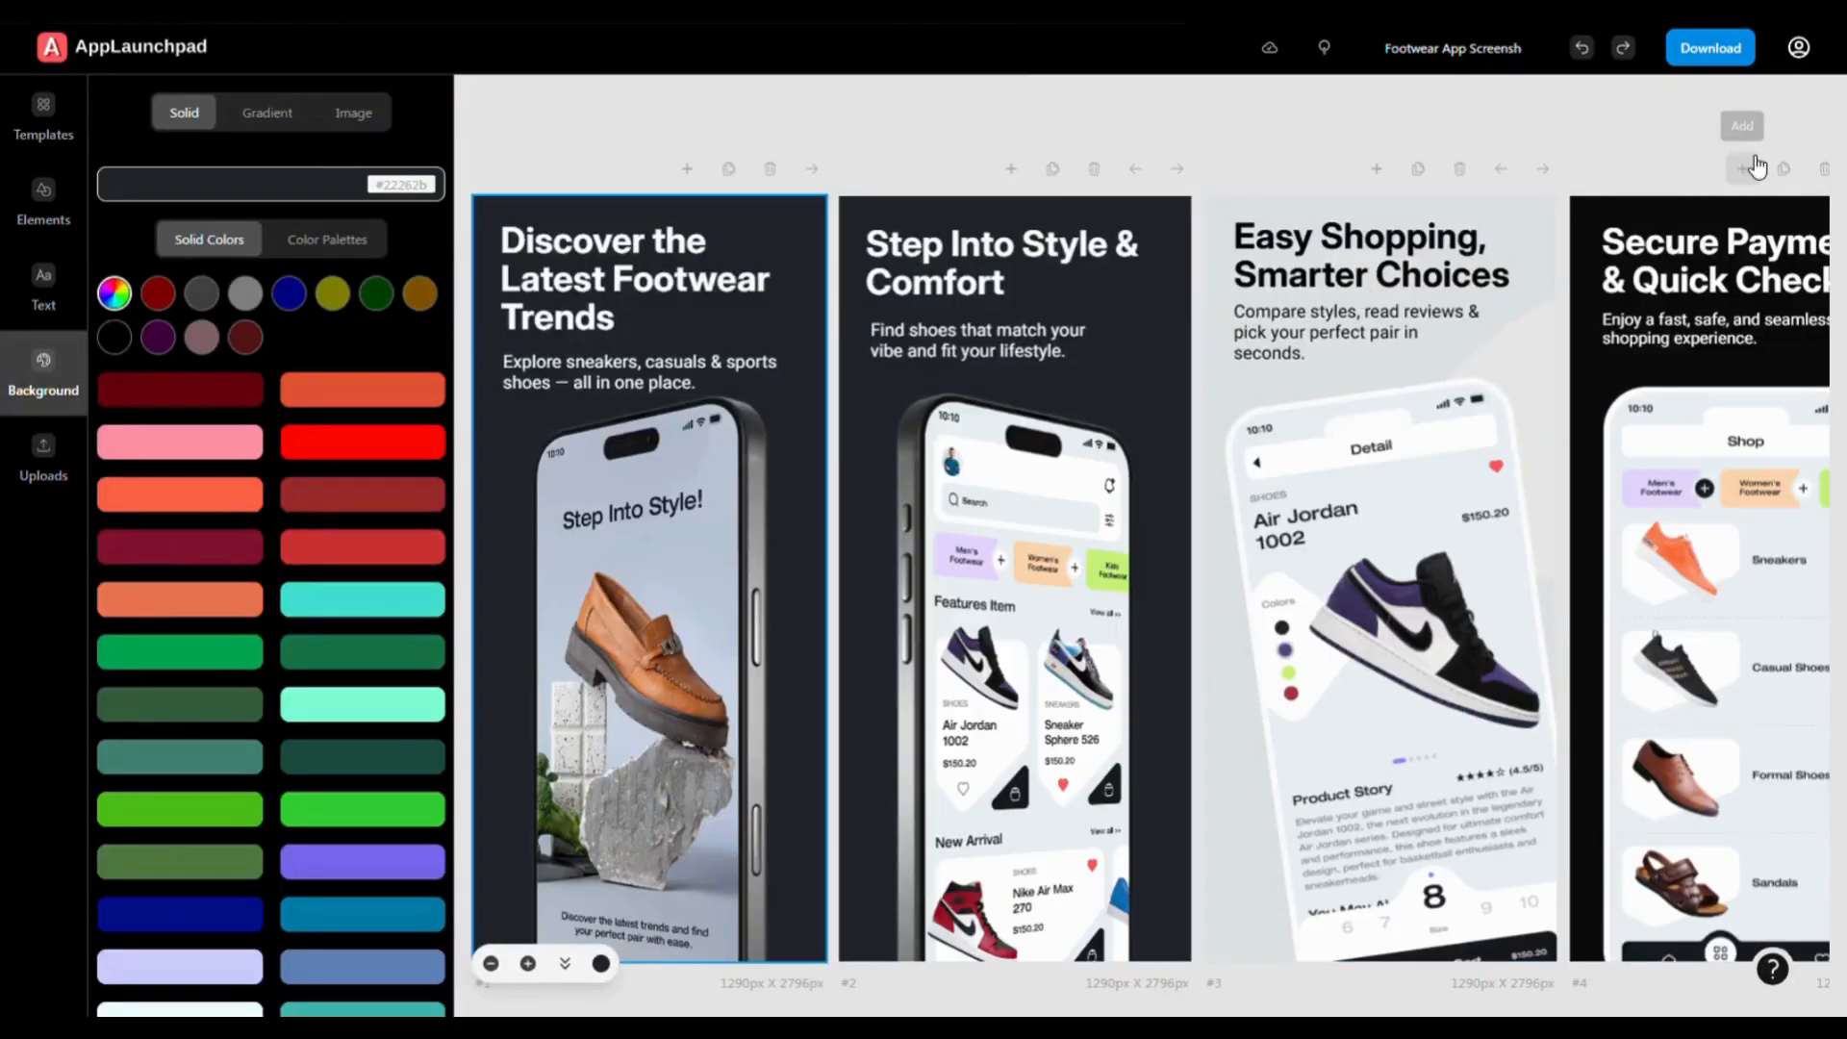
click(1773, 969)
click(1813, 53)
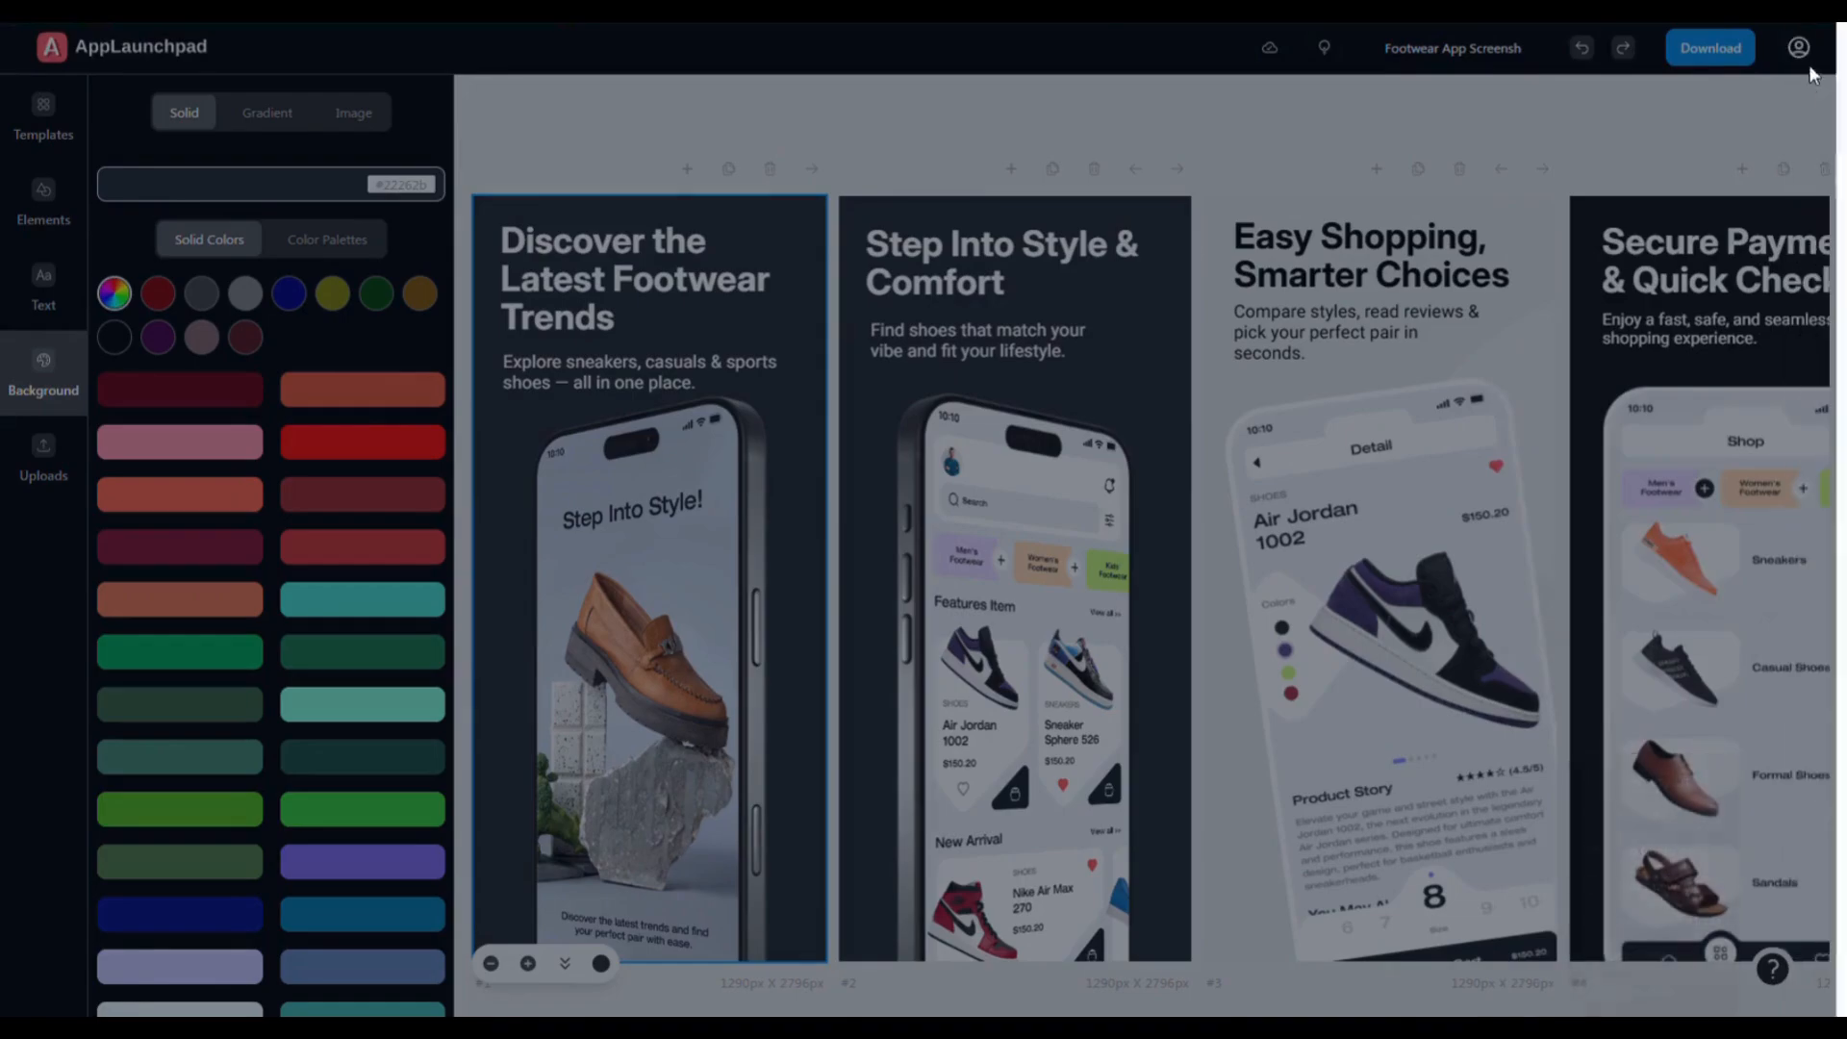
click(1711, 48)
click(1623, 118)
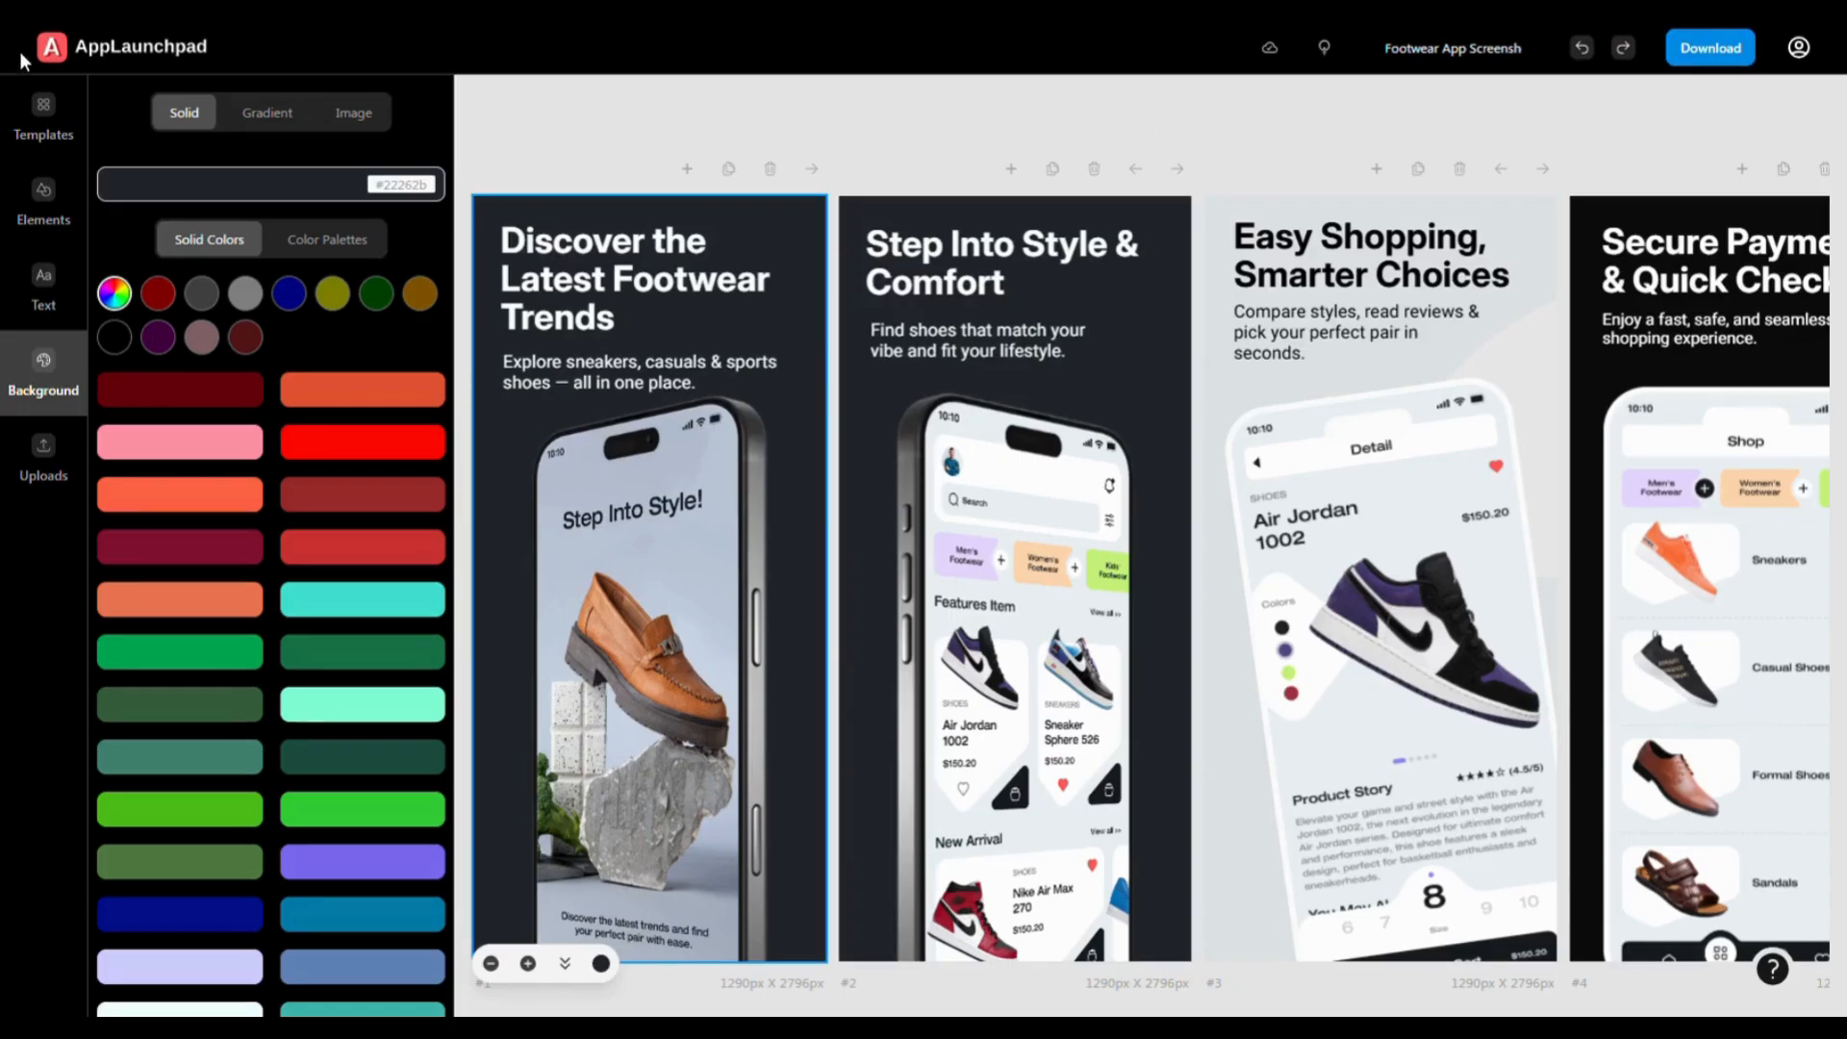
click(93, 56)
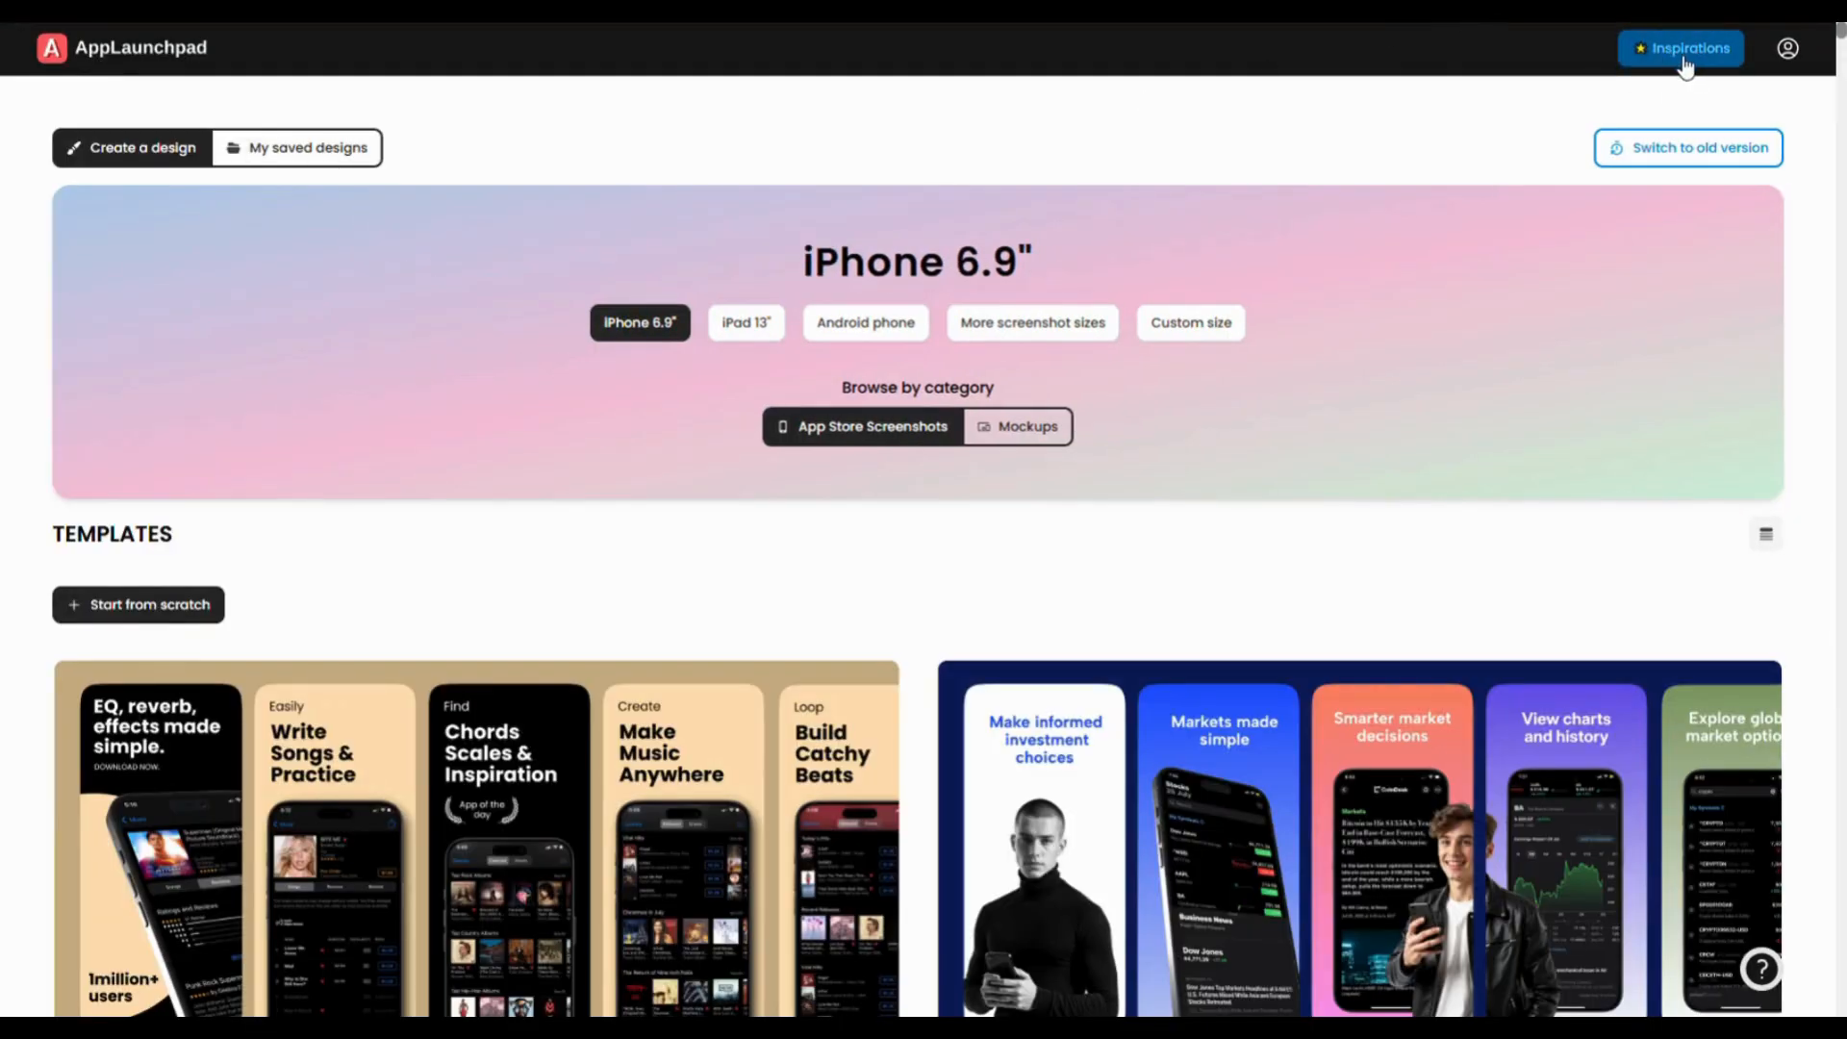
click(1672, 54)
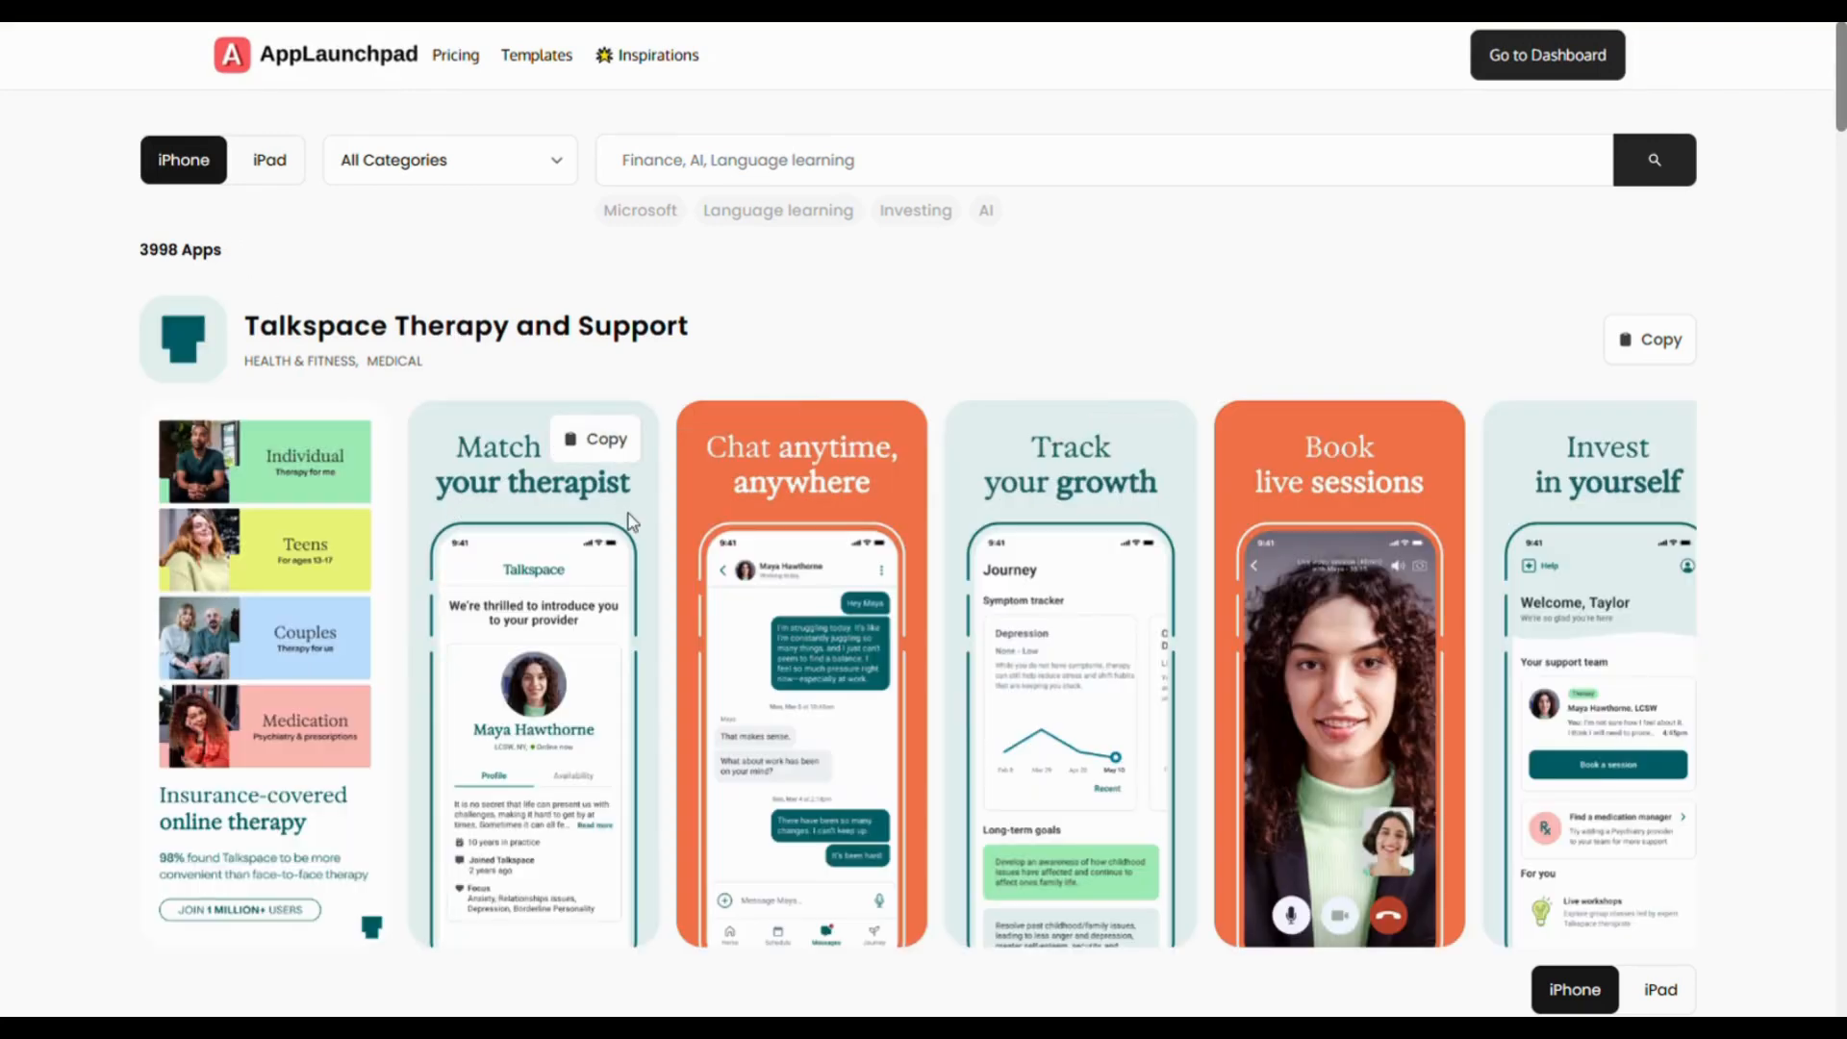
scroll(647, 542, down, 3)
scroll(641, 539, down, 8)
scroll(639, 537, up, 11)
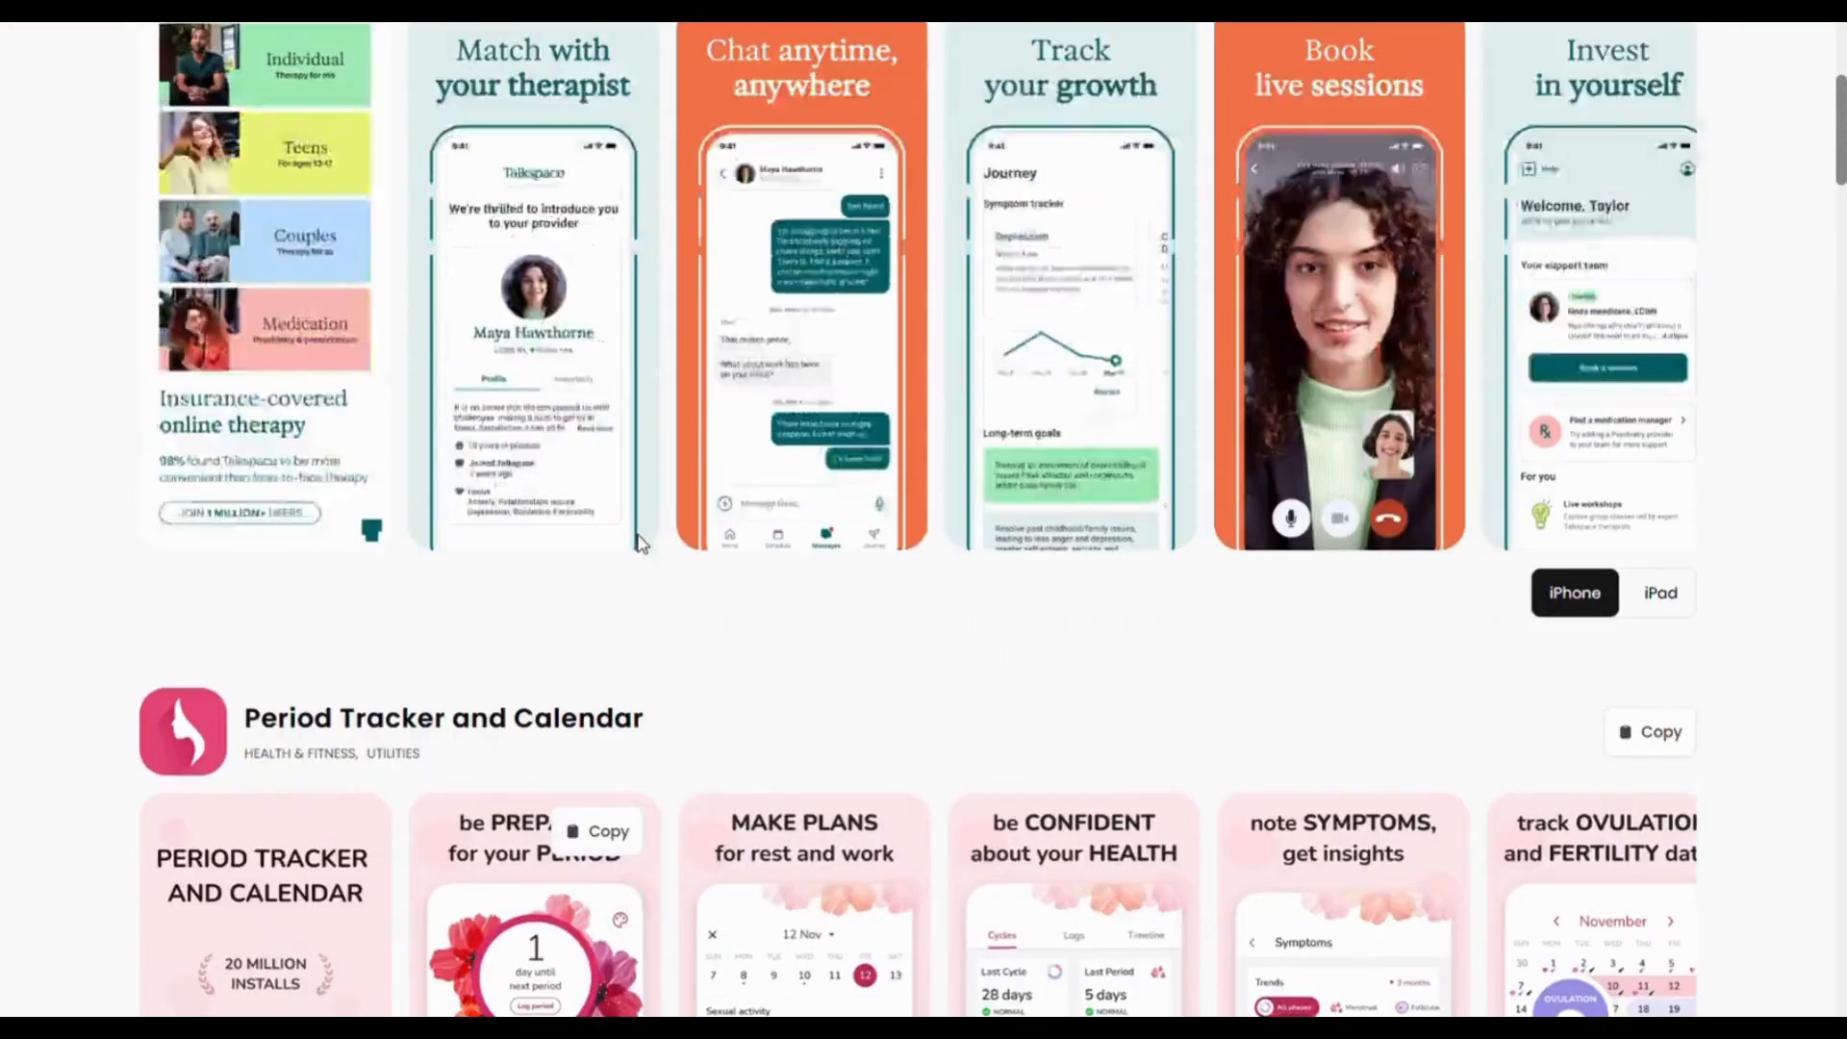
click(271, 165)
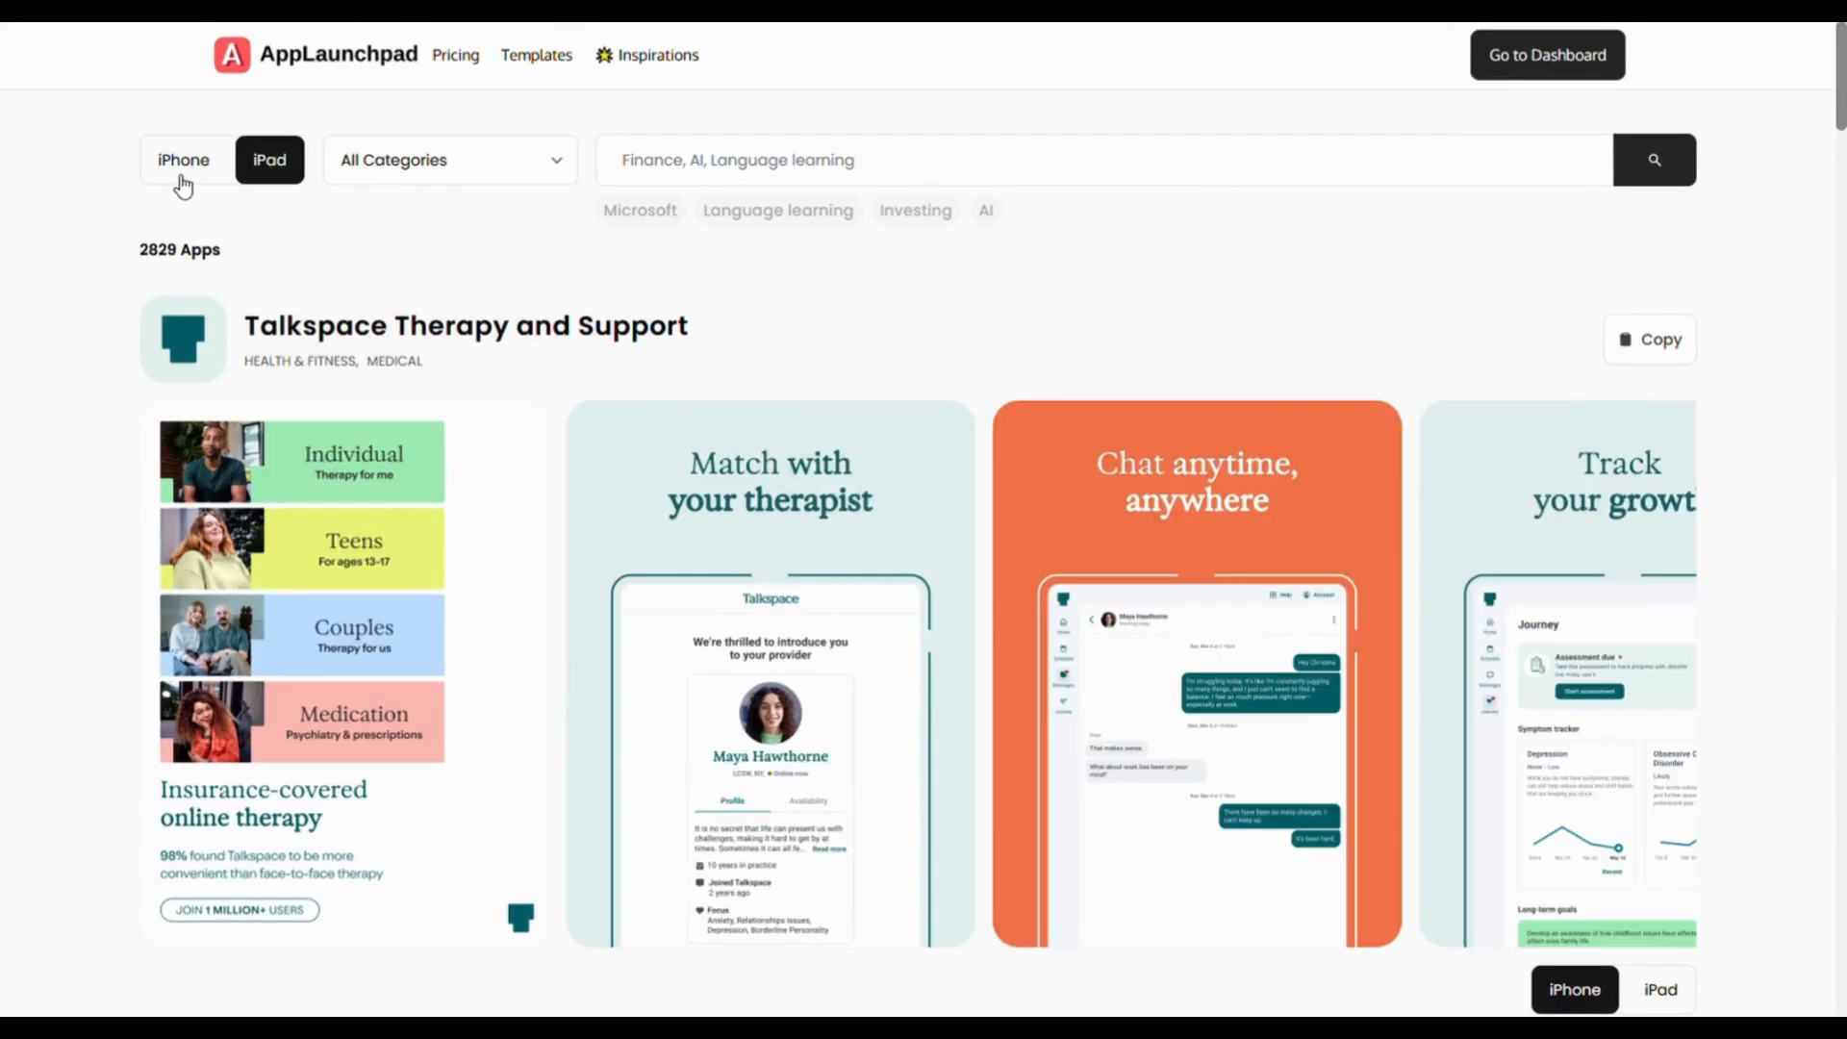
click(180, 173)
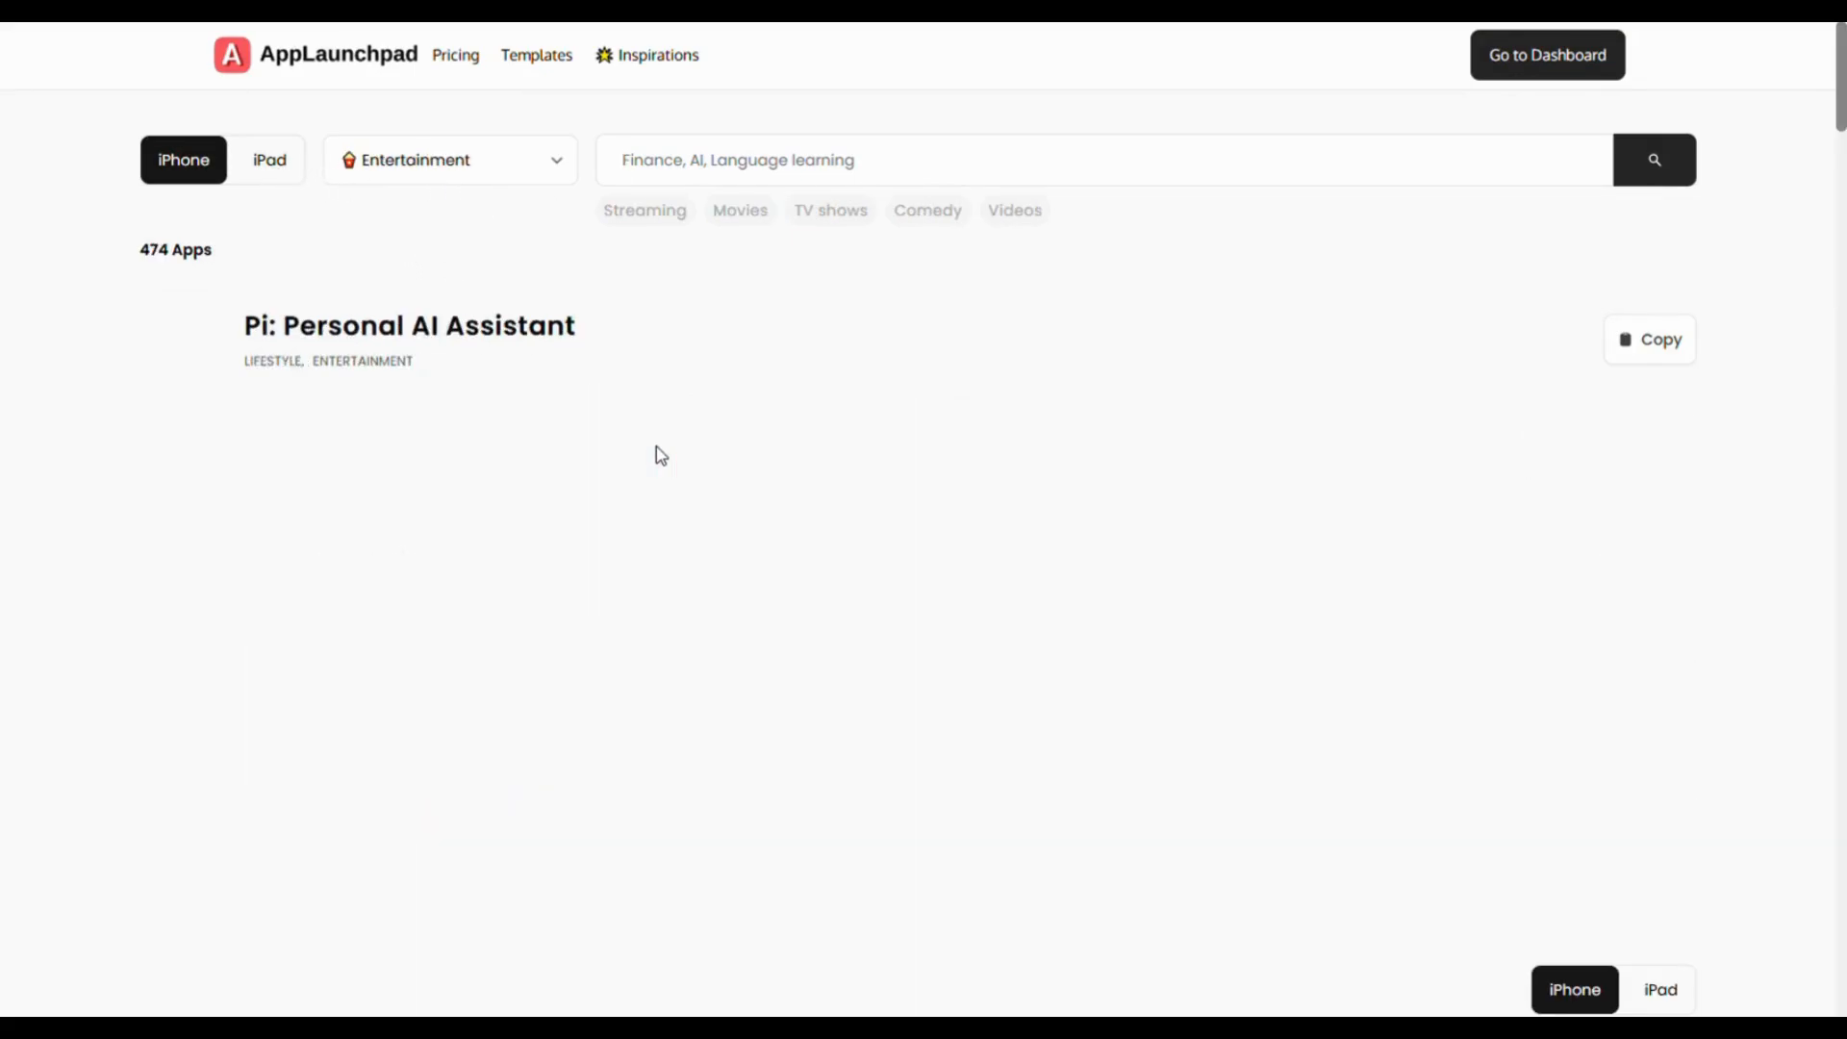
scroll(656, 446, down, 3)
scroll(627, 413, up, 1)
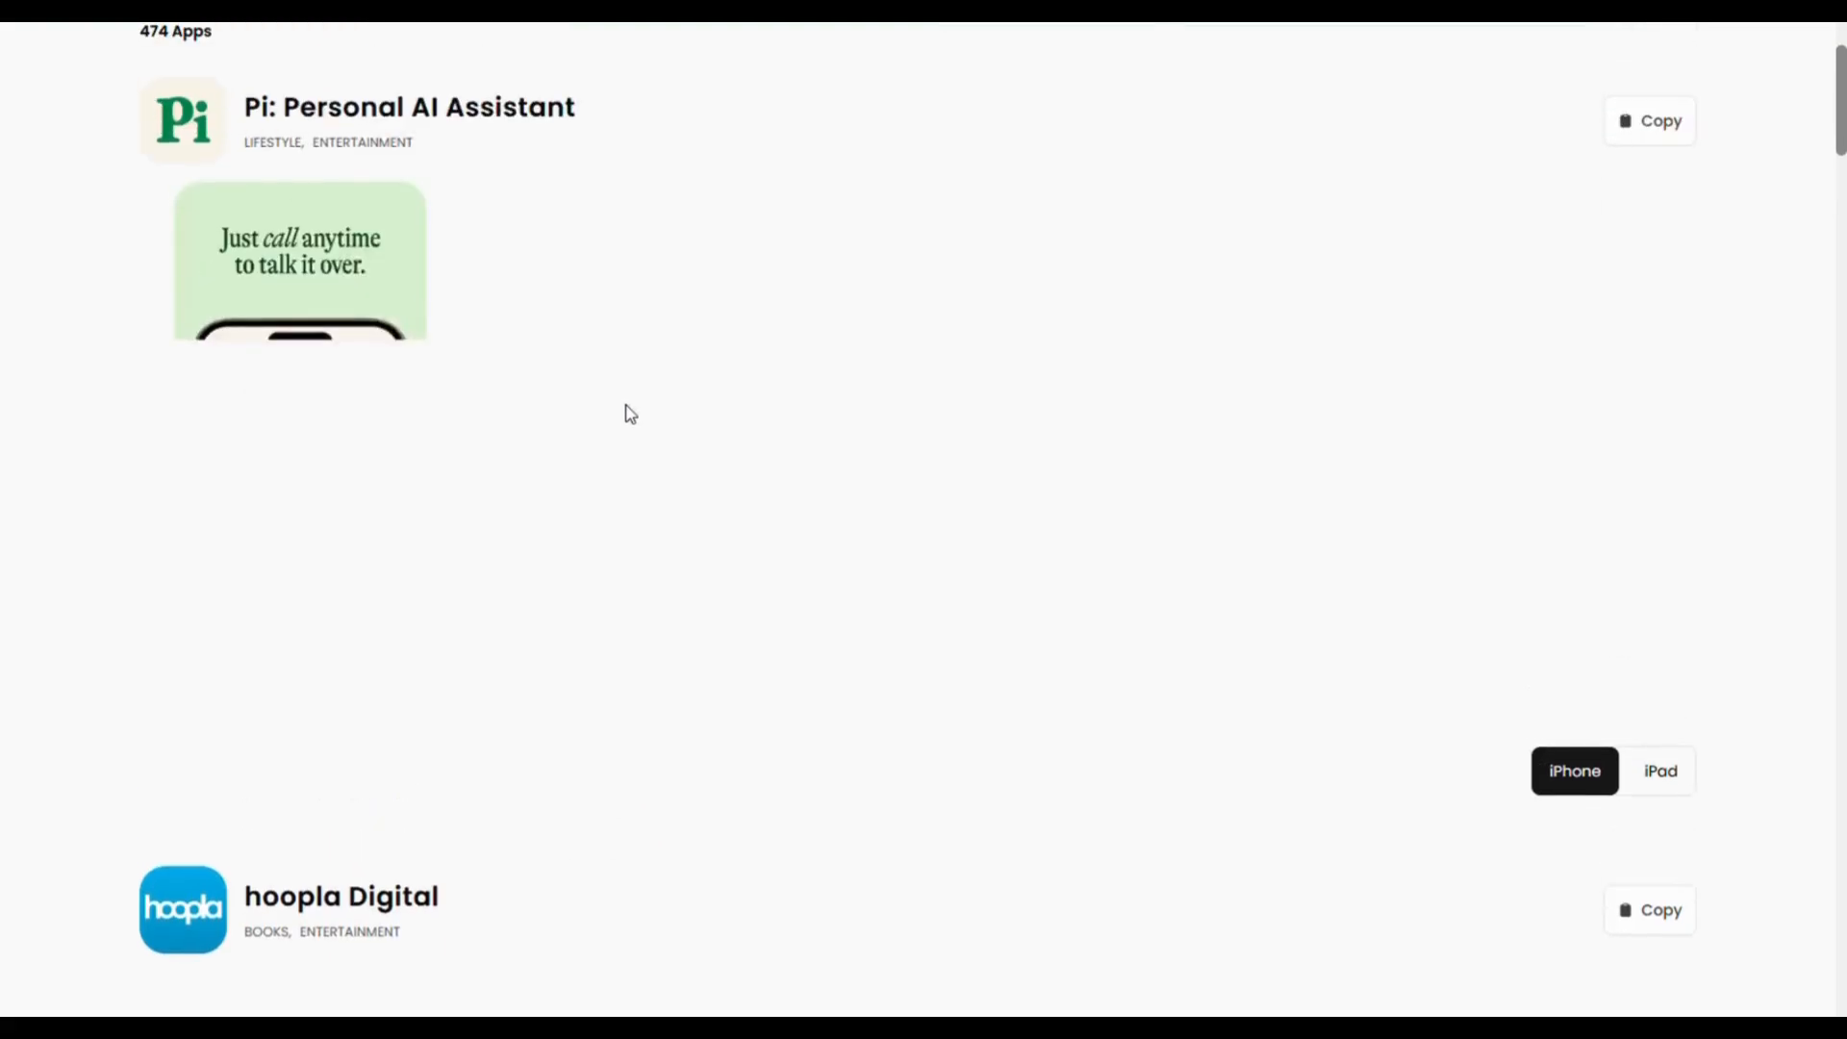
scroll(668, 486, down, 10)
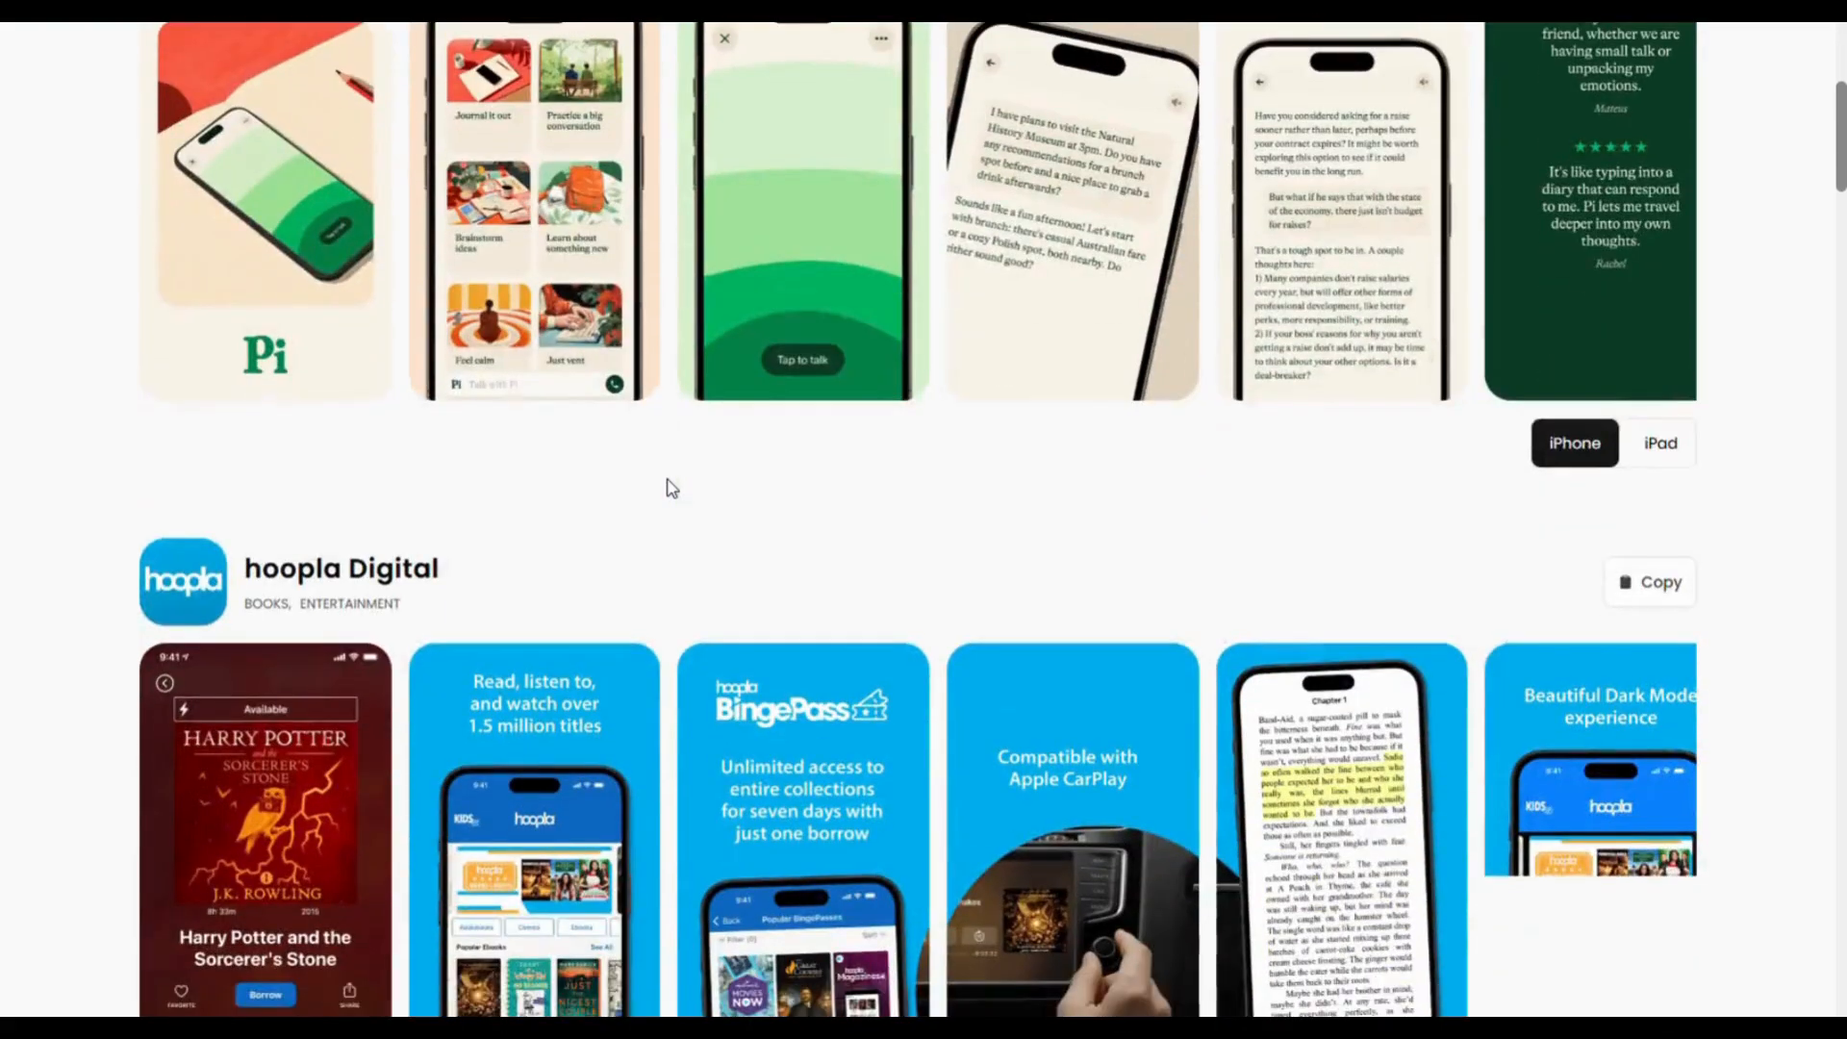
scroll(671, 489, down, 15)
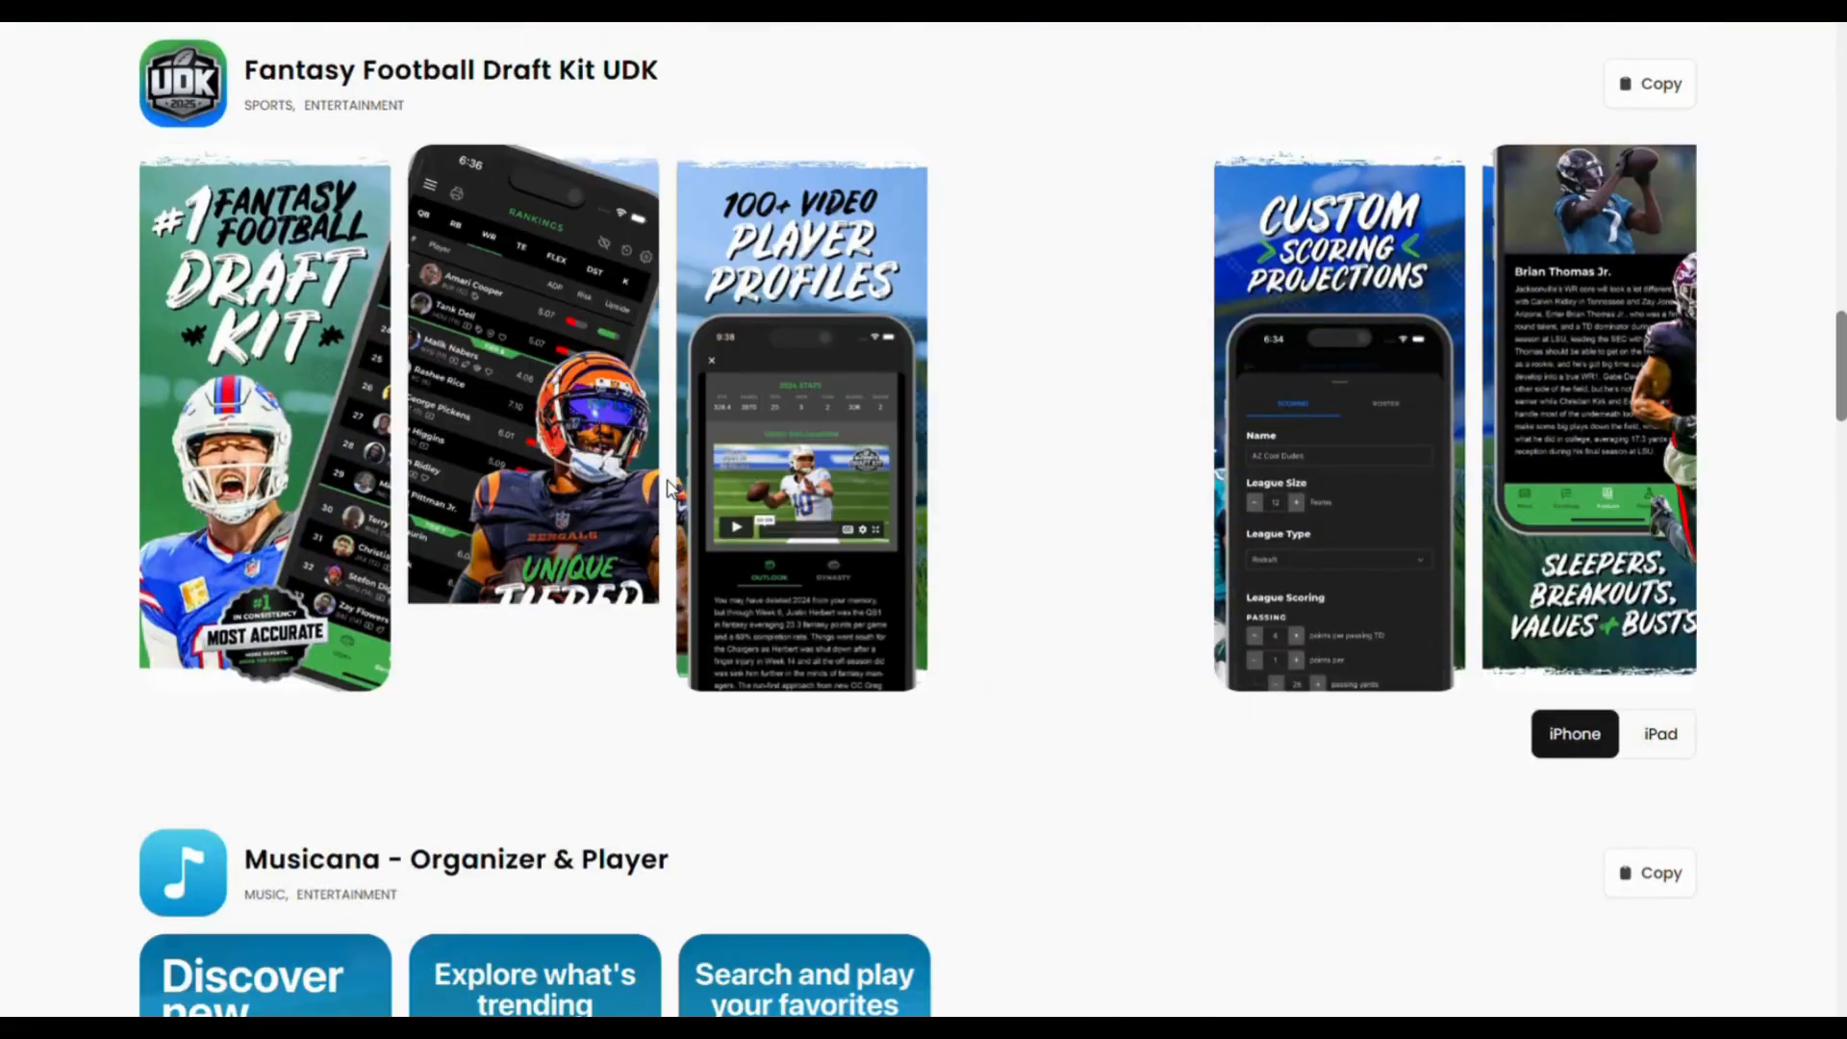
scroll(671, 498, up, 5)
scroll(670, 498, up, 20)
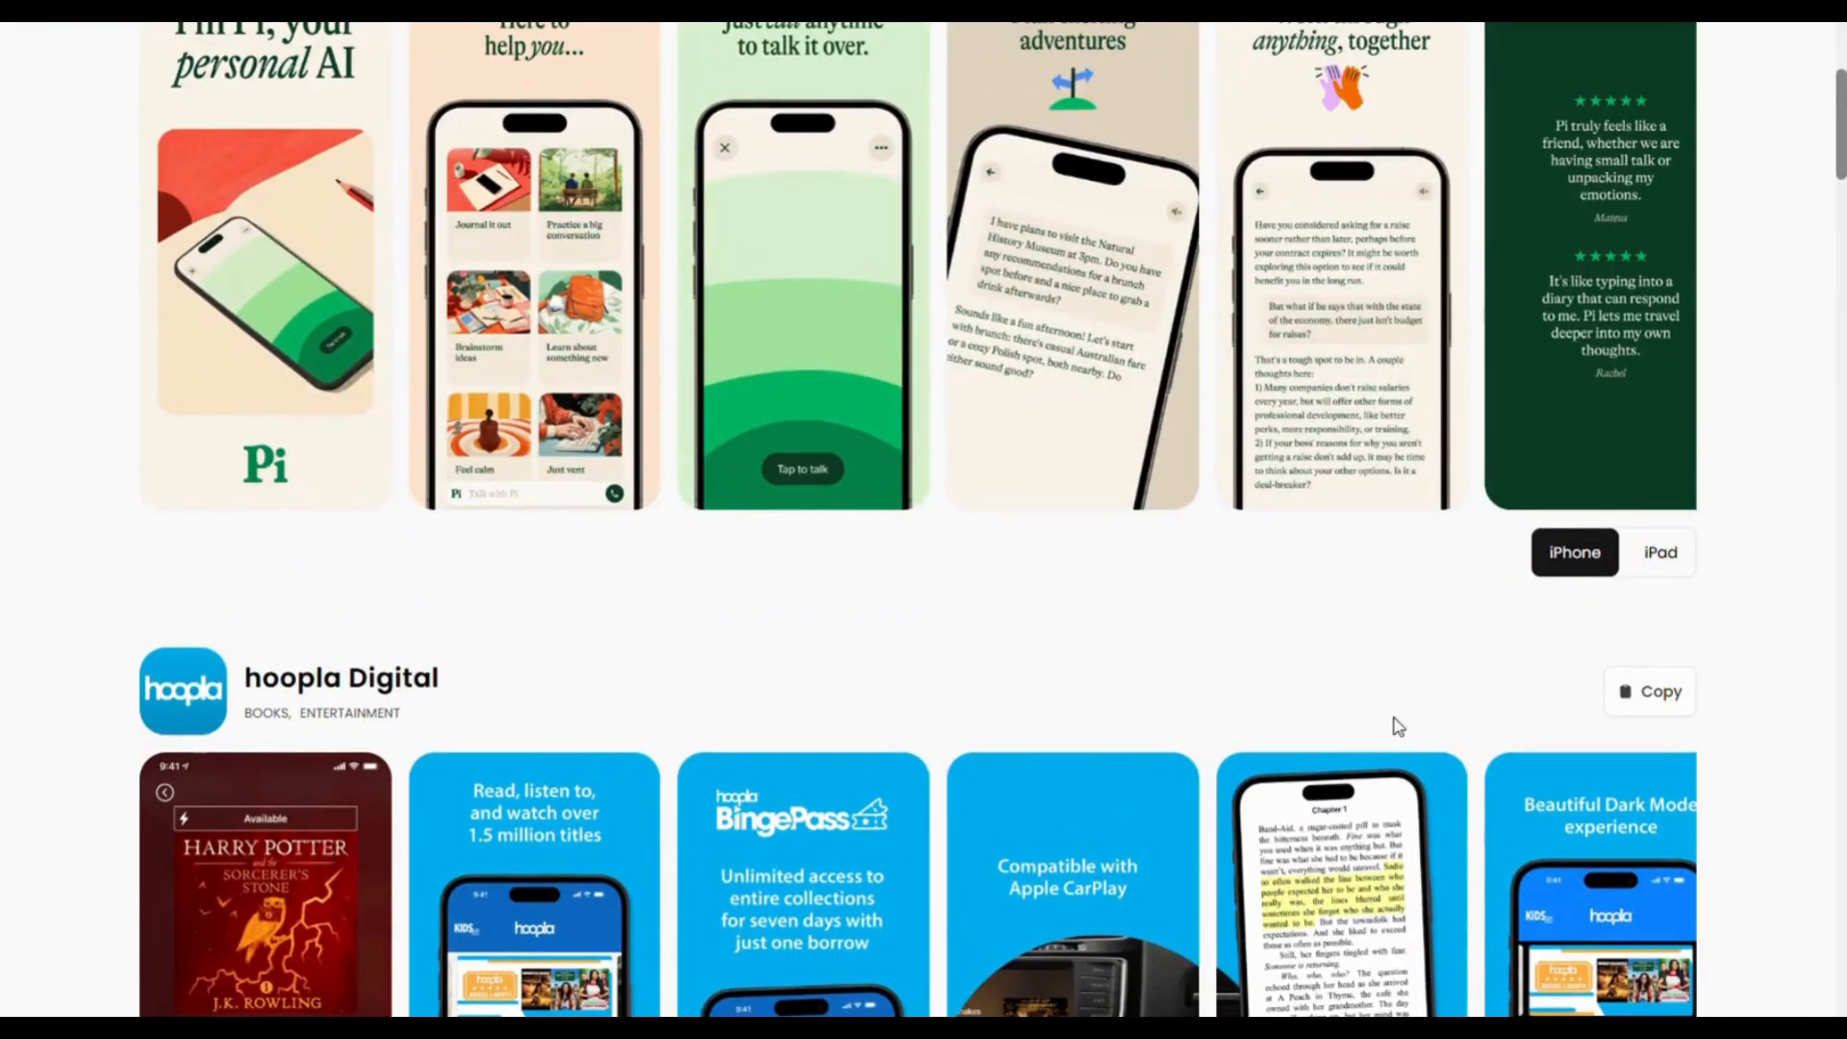
click(1671, 562)
click(1594, 572)
scroll(1360, 648, up, 3)
scroll(1255, 717, up, 1)
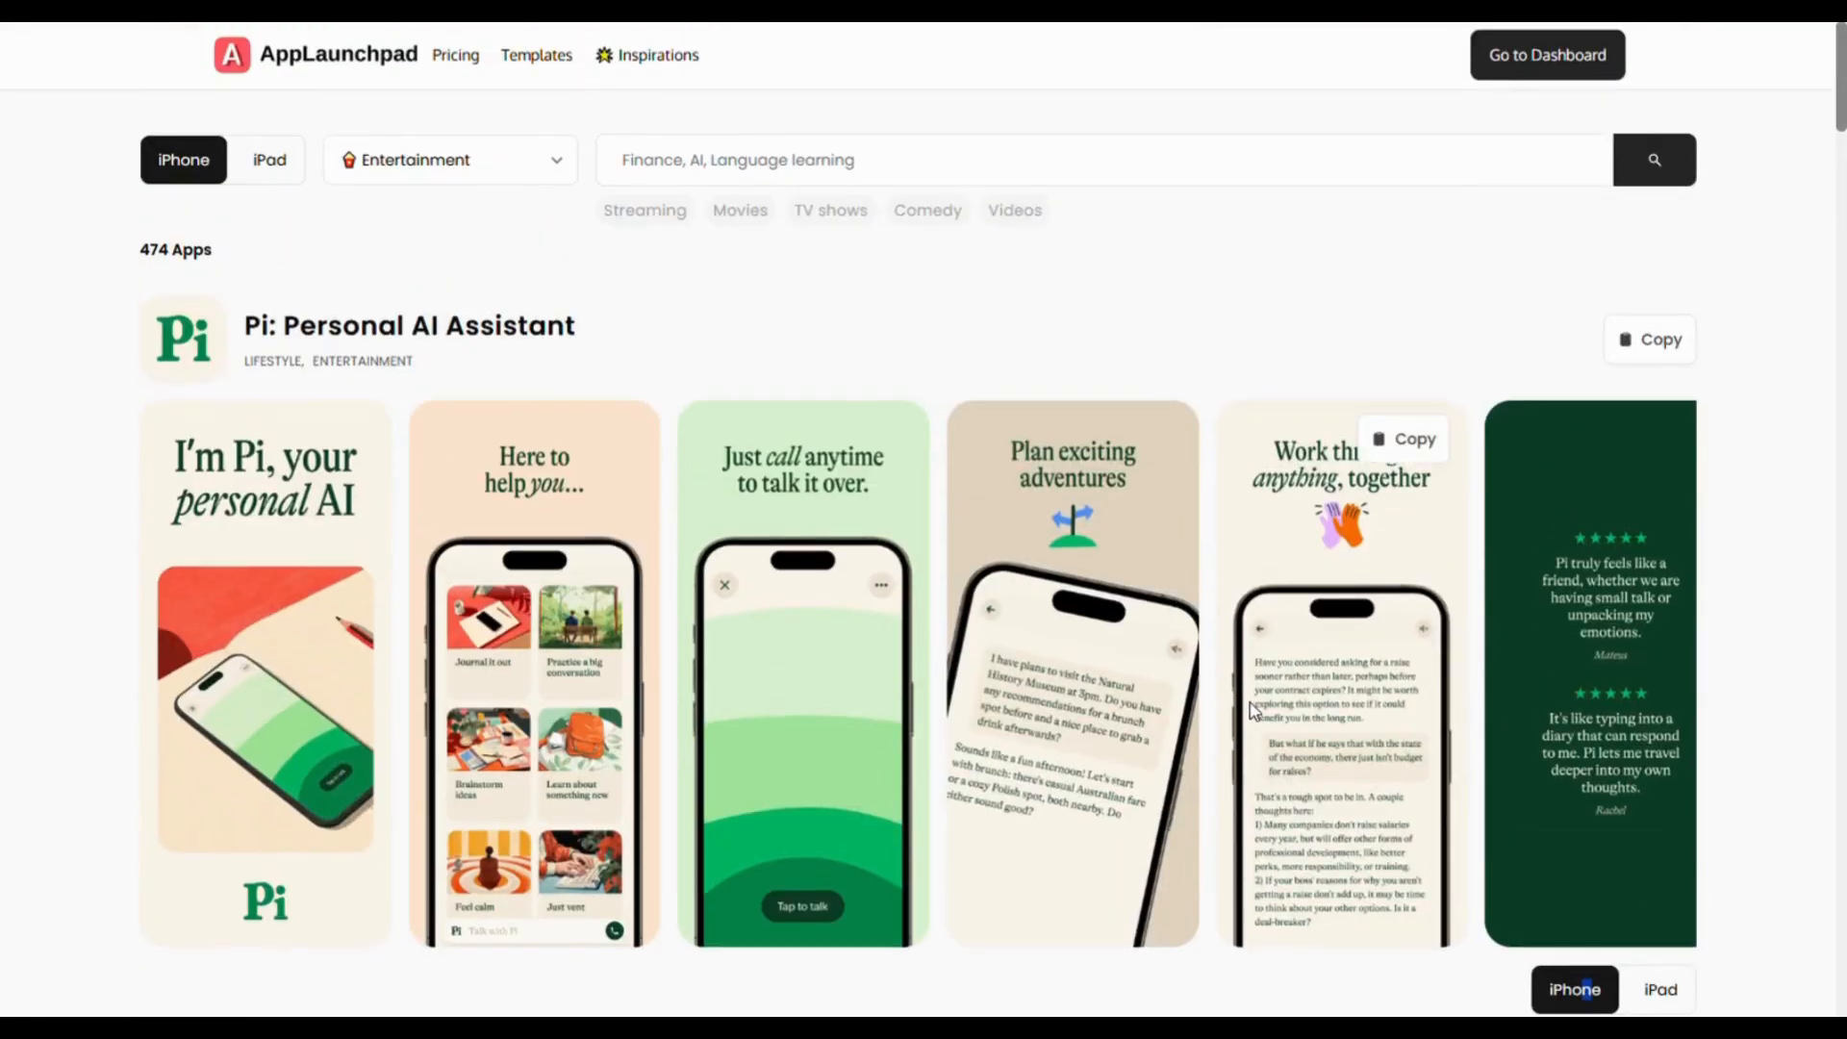
click(285, 61)
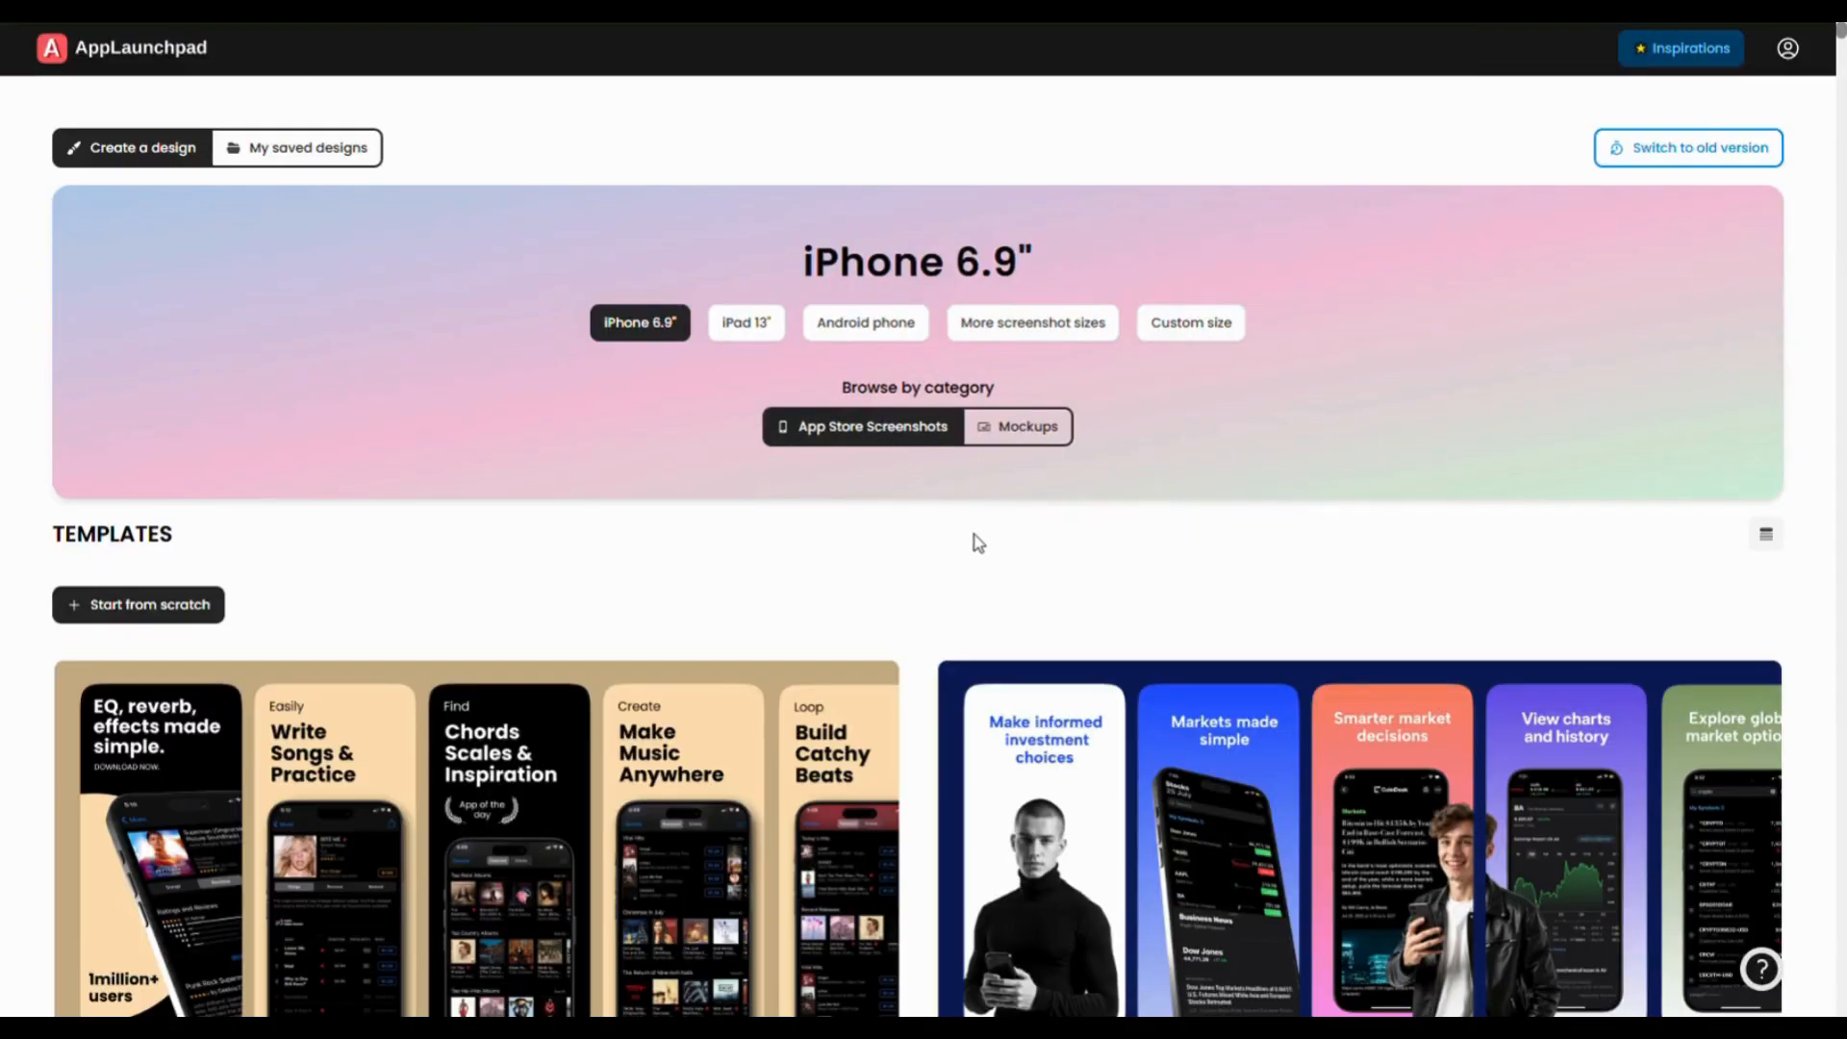